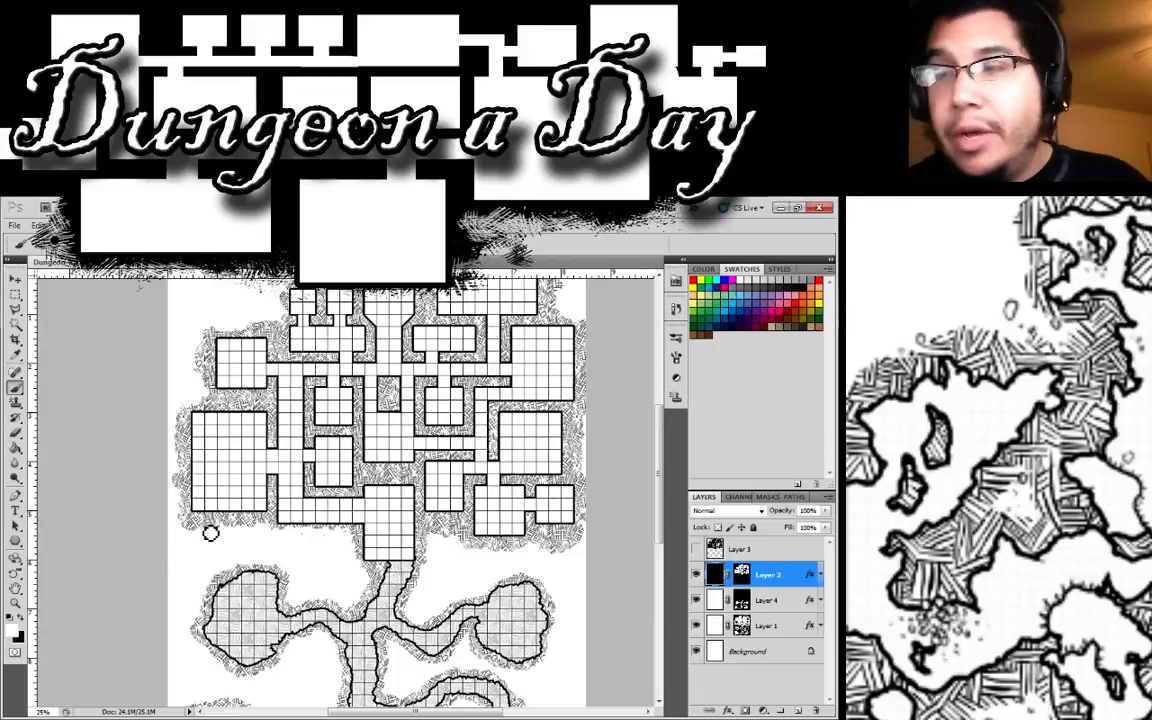
Step: Examine the finished dungeon map up close, covering the gridded rooms, the cave passages and the hatching around the walls
{"action": "key", "text": "z"}
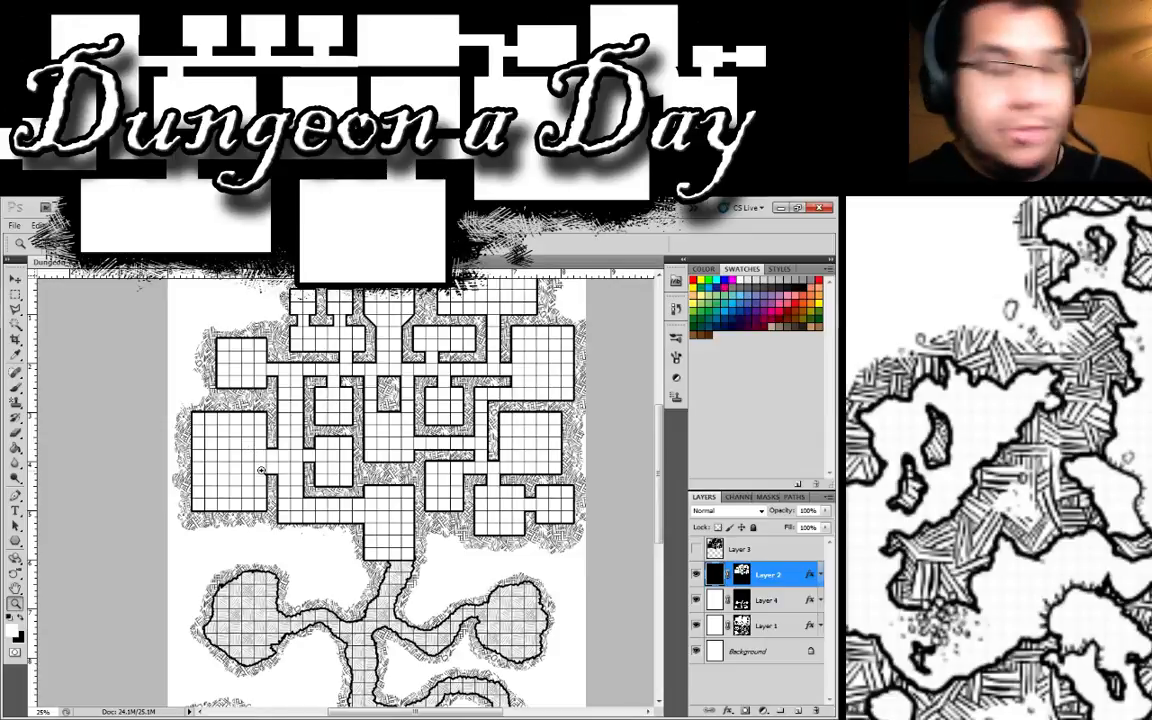
{"action": "left_click", "coordinate": [268, 432]}
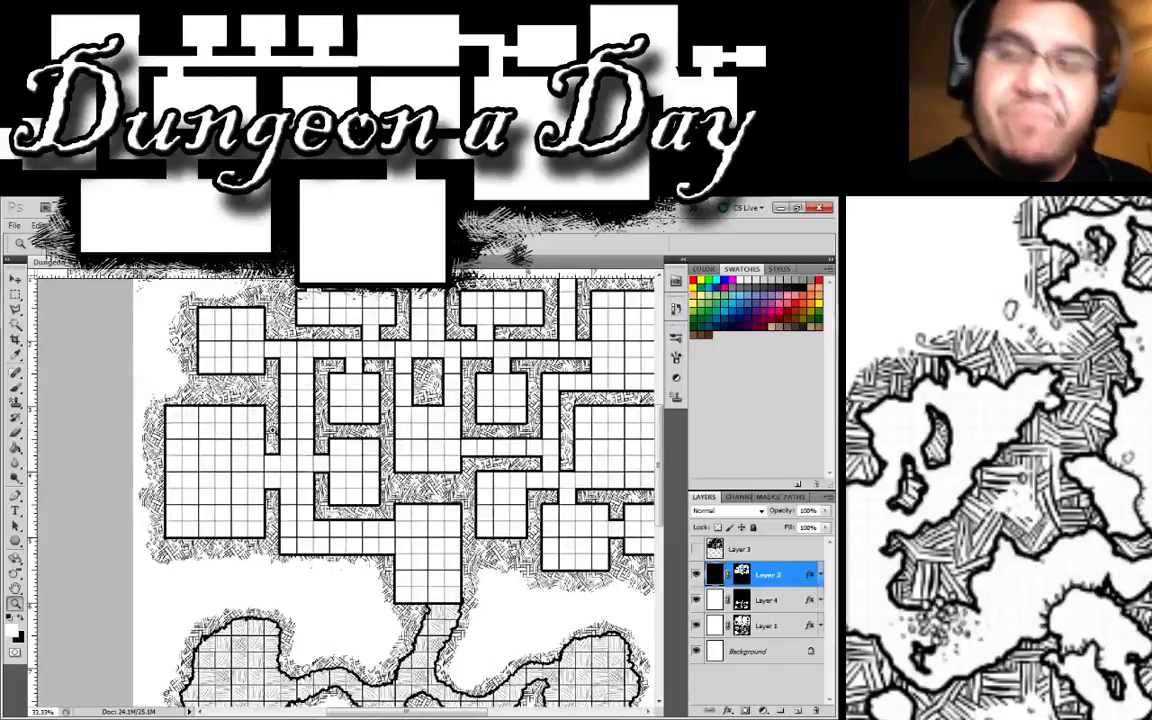
{"action": "left_click_drag", "start_coordinate": [213, 341], "coordinate": [233, 436]}
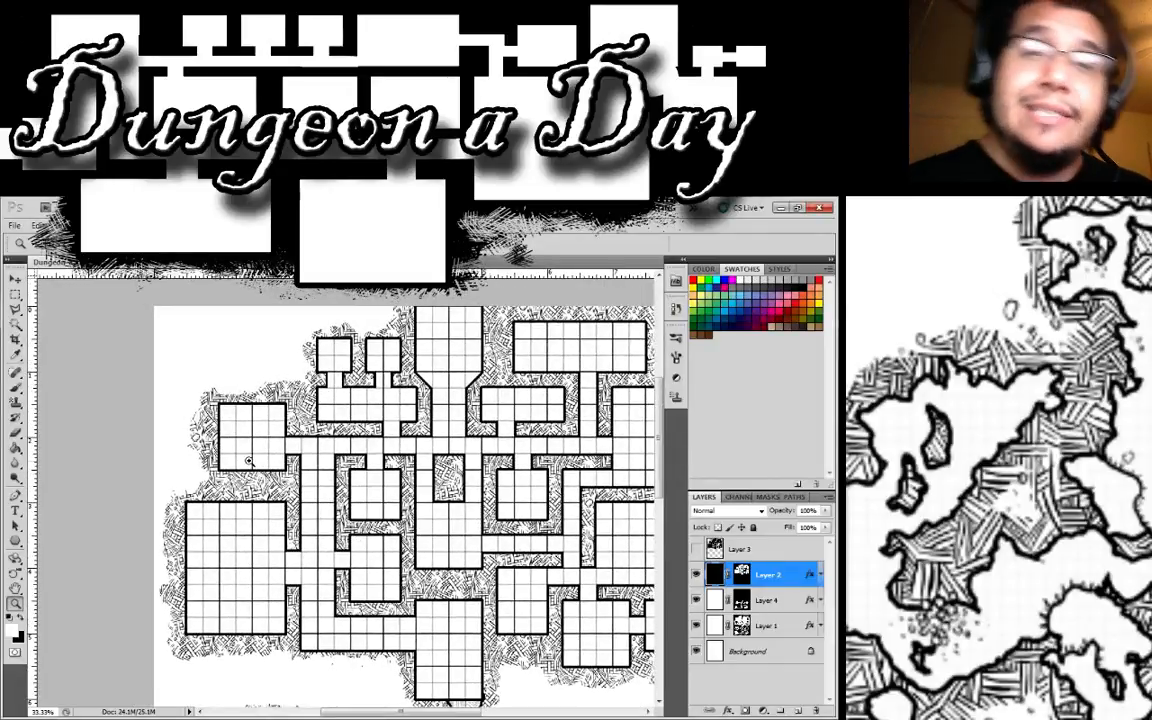
{"action": "left_click", "coordinate": [249, 460]}
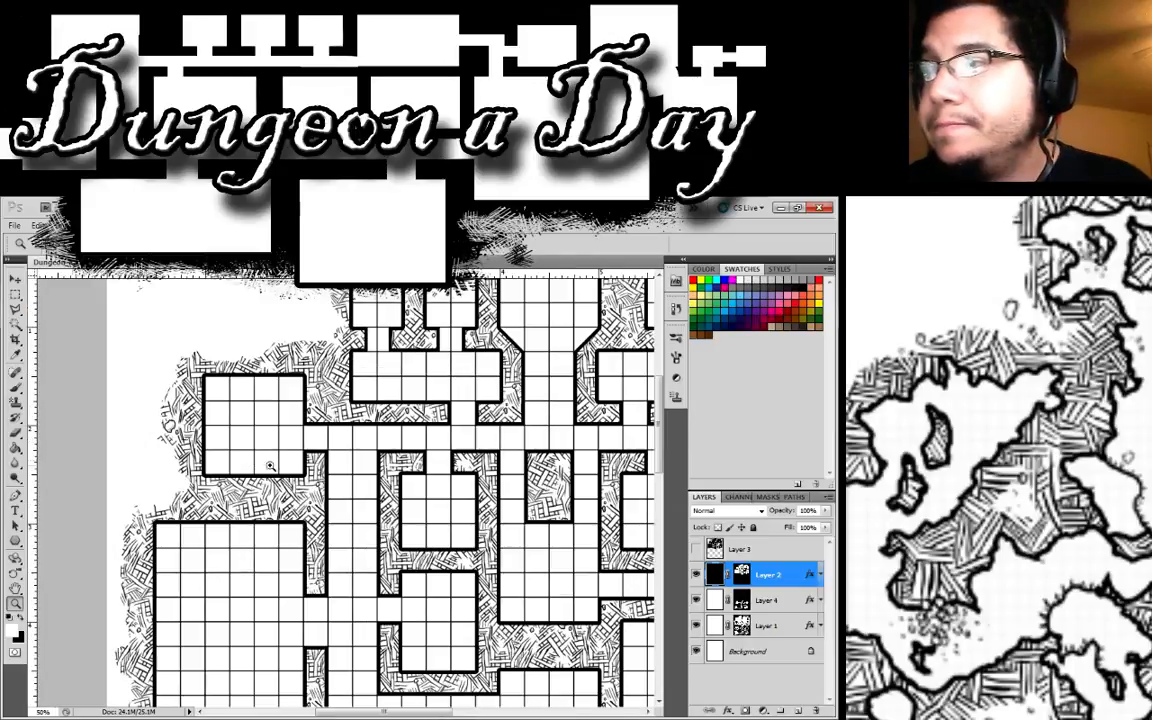
{"action": "left_click_drag", "start_coordinate": [243, 420], "coordinate": [190, 490]}
{"action": "scroll", "coordinate": [344, 548], "scroll_direction": "down", "scroll_amount": 5}
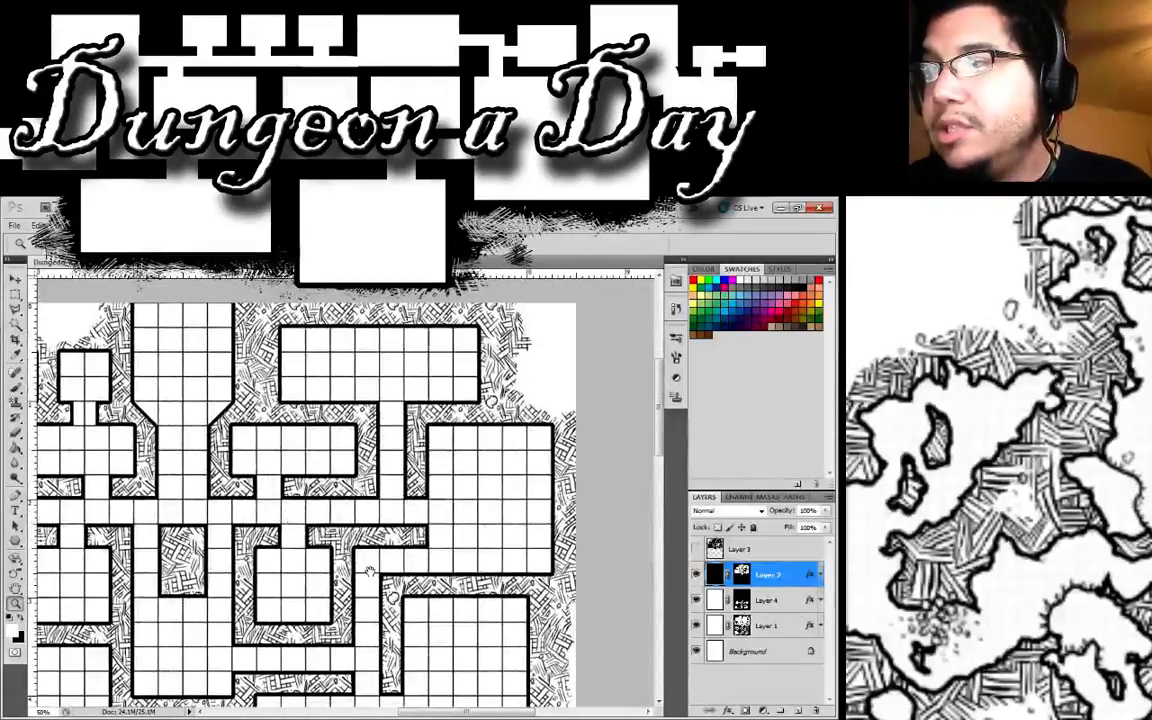
{"action": "scroll", "coordinate": [337, 581], "scroll_direction": "down", "scroll_amount": 10}
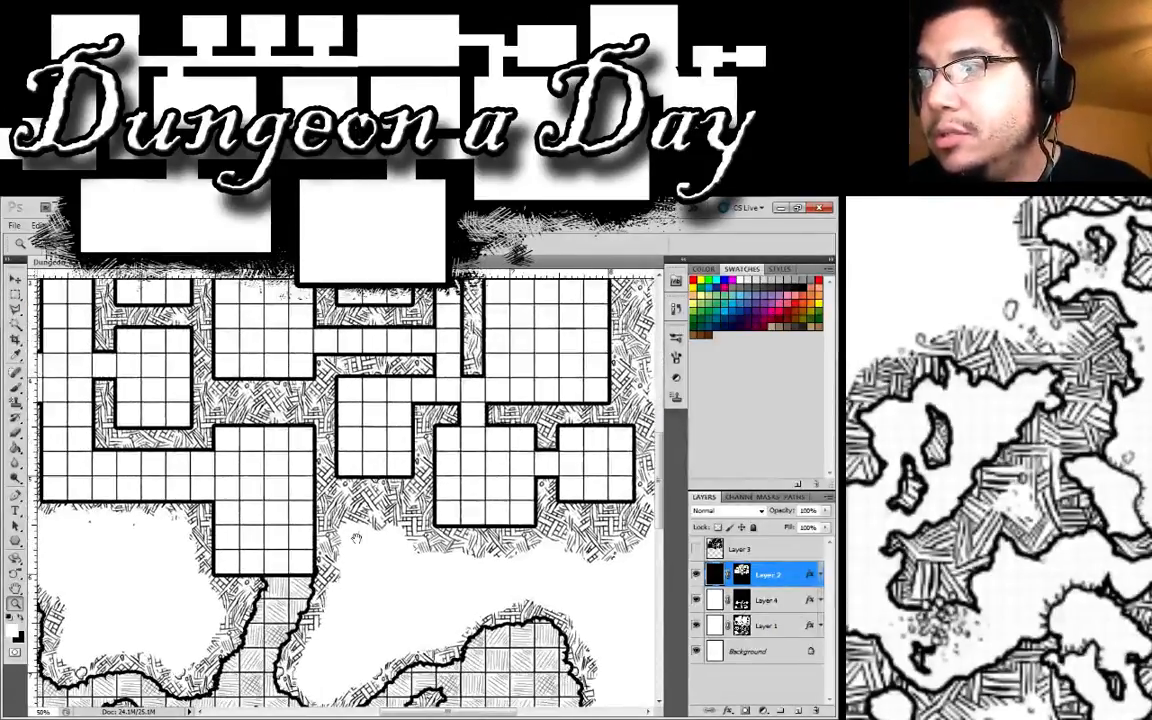
{"action": "scroll", "coordinate": [336, 453], "scroll_direction": "down", "scroll_amount": 8}
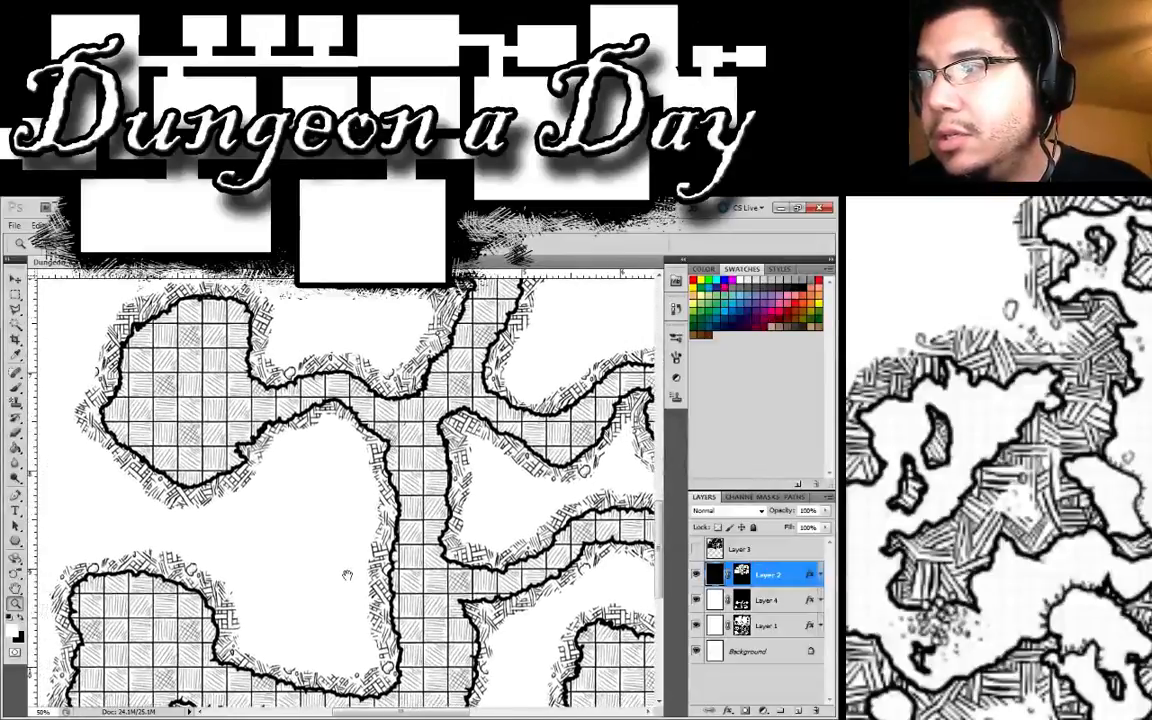
{"action": "scroll", "coordinate": [340, 470], "scroll_direction": "down", "scroll_amount": 8}
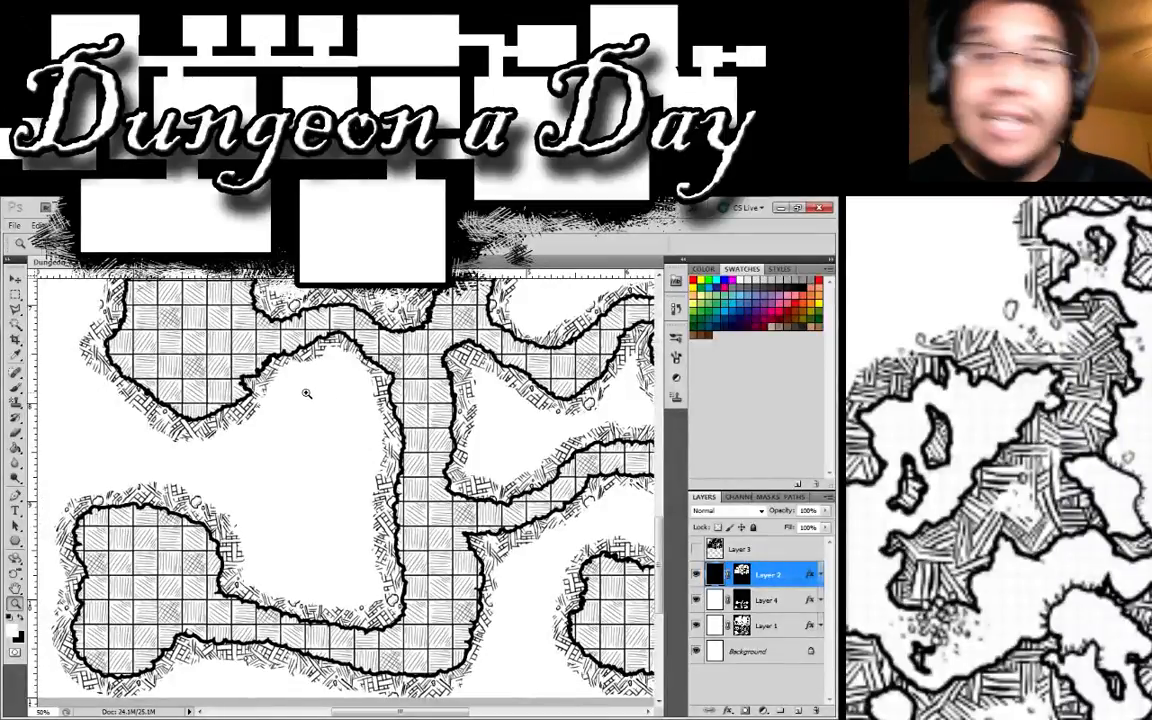
{"action": "scroll", "coordinate": [212, 314], "scroll_direction": "up", "scroll_amount": 5}
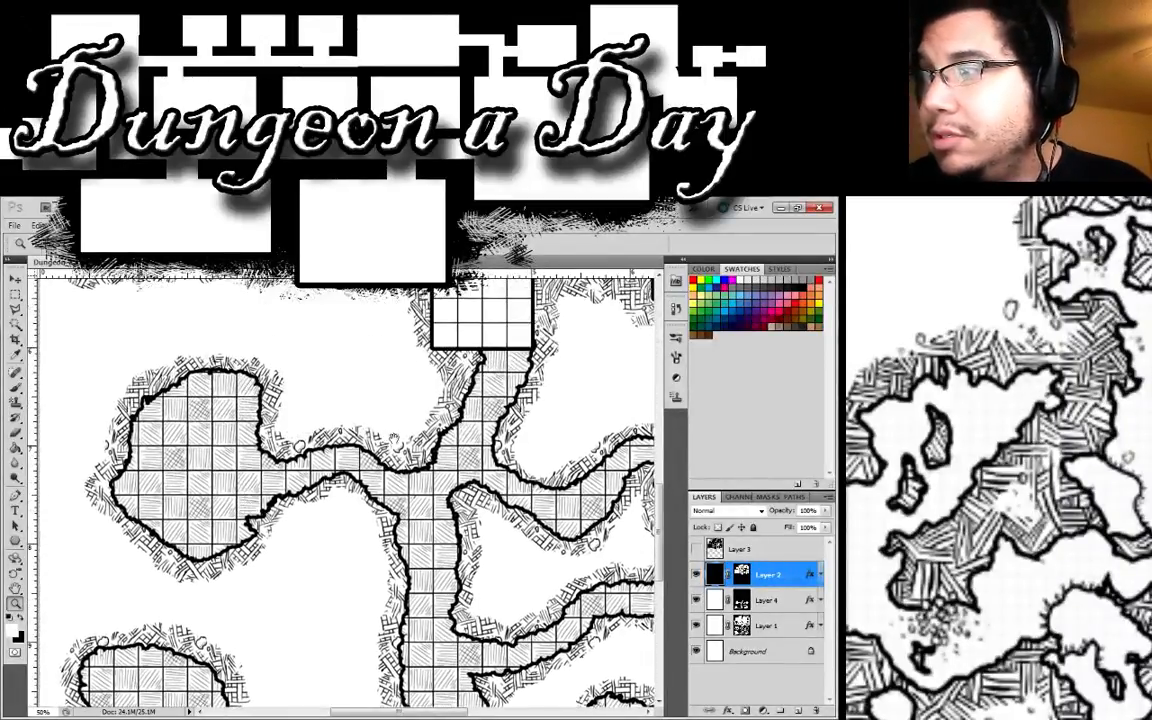
{"action": "scroll", "coordinate": [241, 473], "scroll_direction": "up", "scroll_amount": 1}
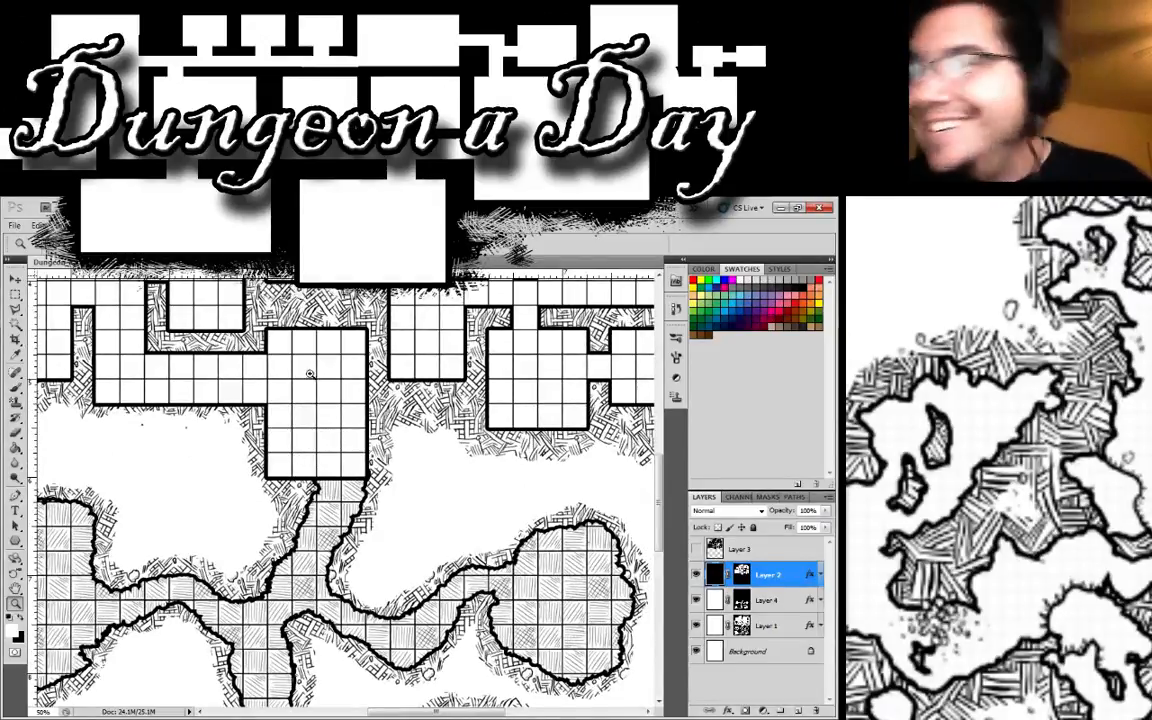
{"action": "scroll", "coordinate": [293, 385], "scroll_direction": "up", "scroll_amount": 5}
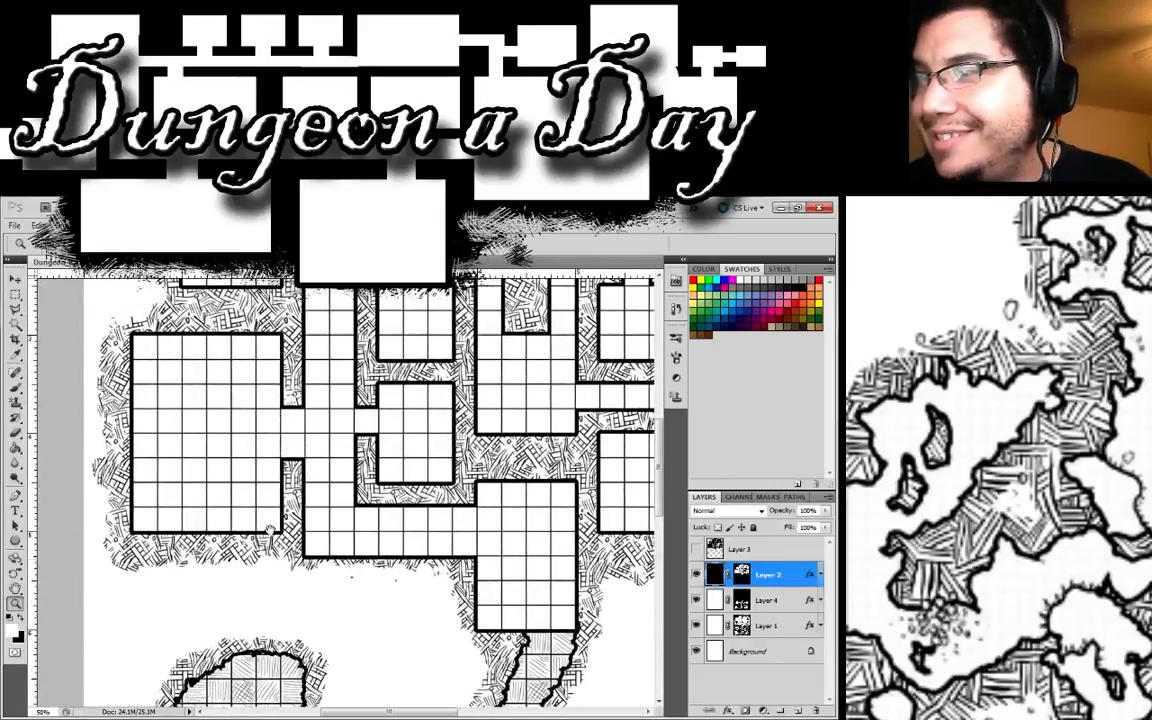
{"action": "scroll", "coordinate": [318, 421], "scroll_direction": "up", "scroll_amount": 5}
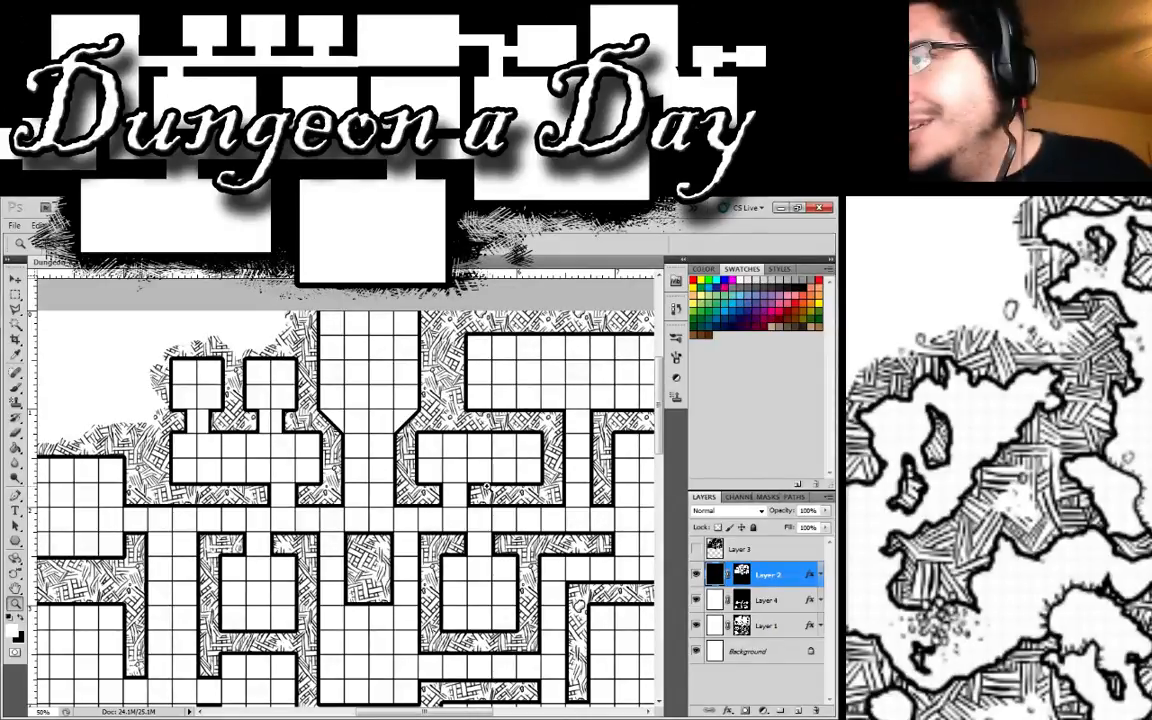
{"action": "scroll", "coordinate": [487, 488], "scroll_direction": "left", "scroll_amount": 5}
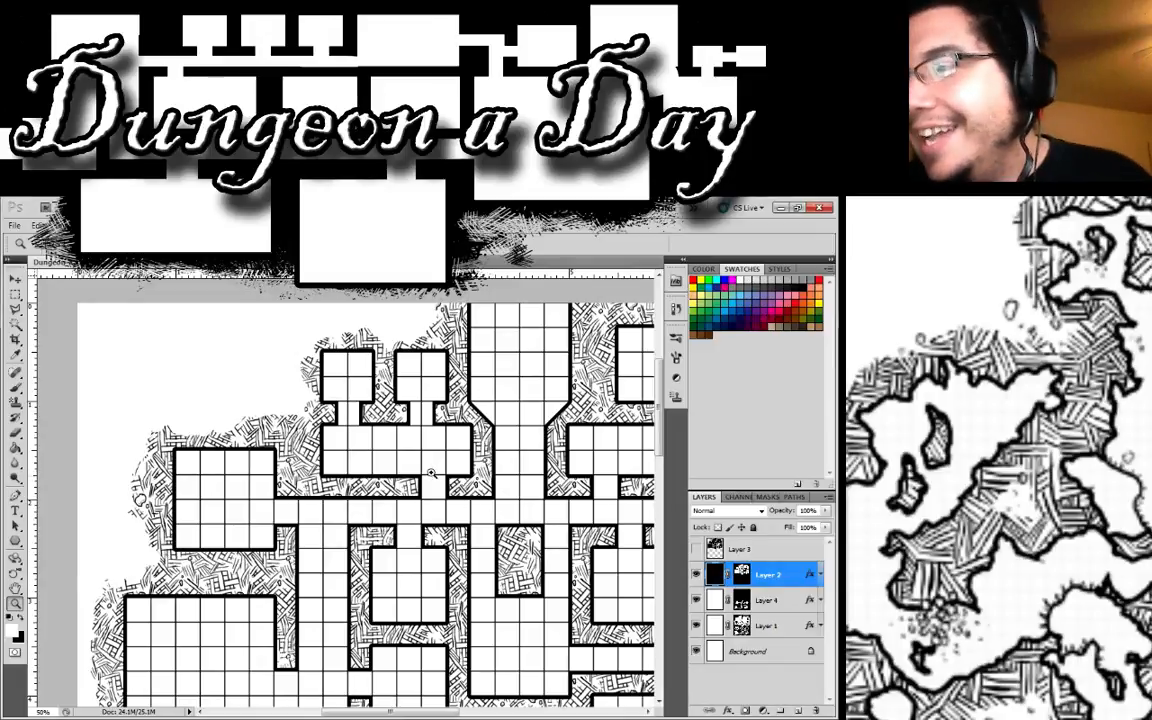
{"action": "scroll", "coordinate": [390, 498], "scroll_direction": "down", "scroll_amount": 5}
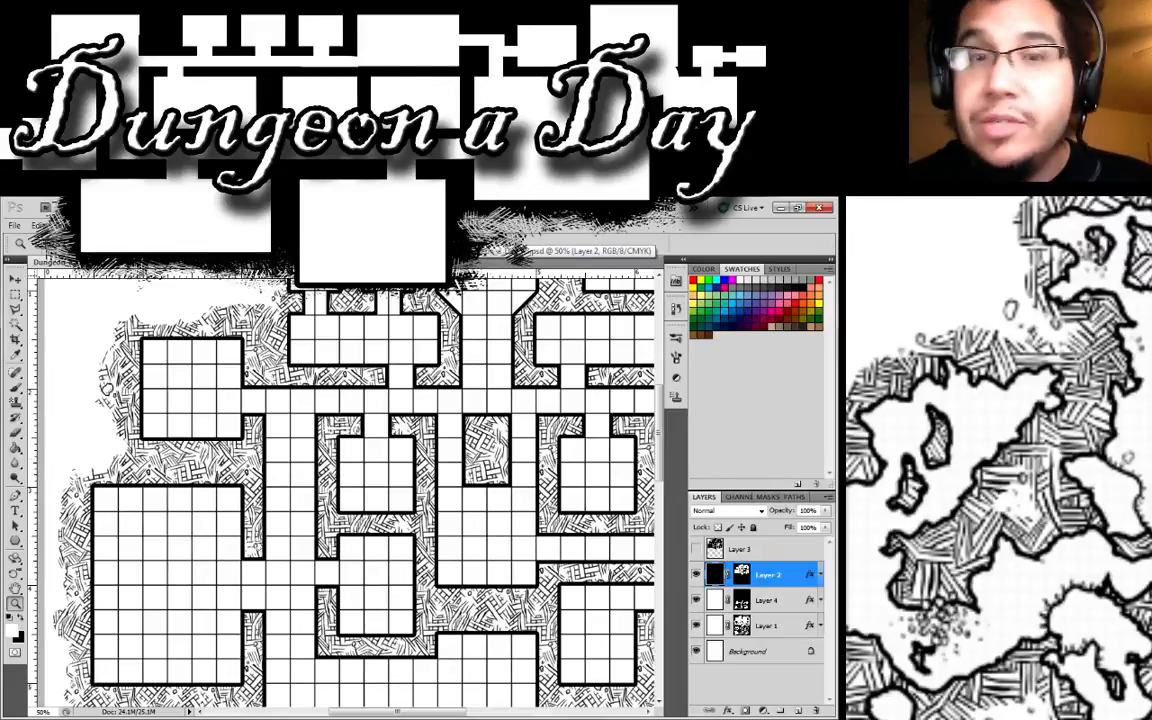
Step: Close the finished map and begin a new document with its dimensions measured in inches
{"action": "key", "text": "ctrl+w"}
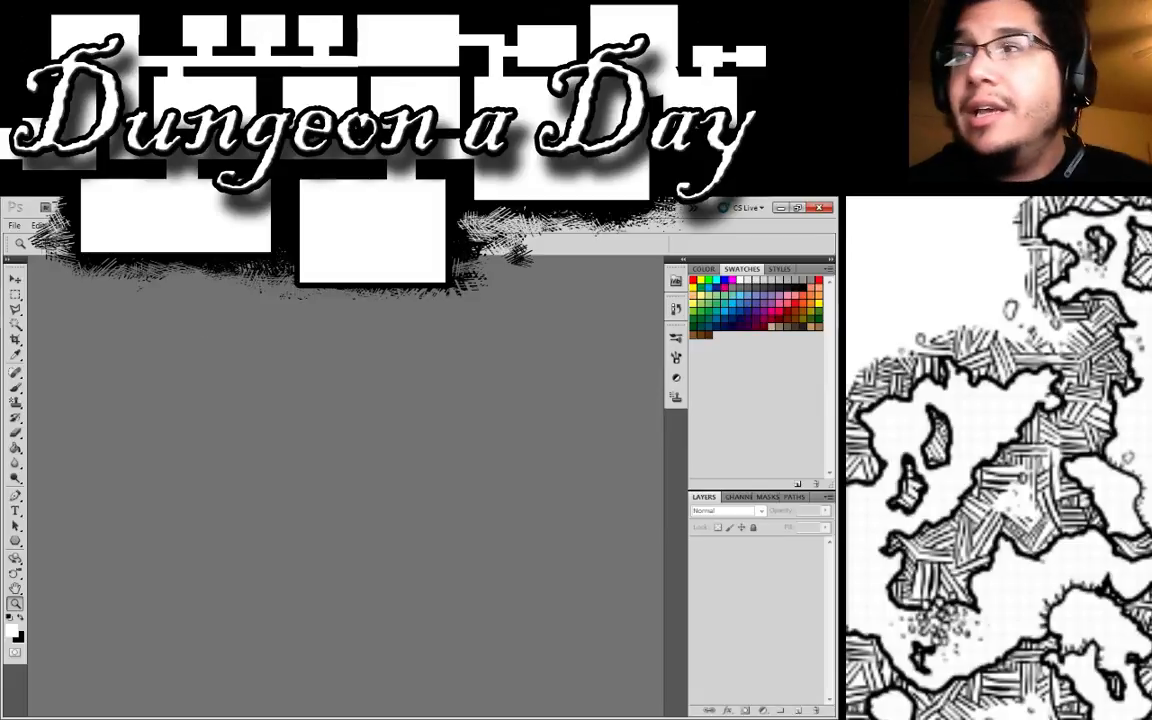
{"action": "left_click", "coordinate": [14, 225]}
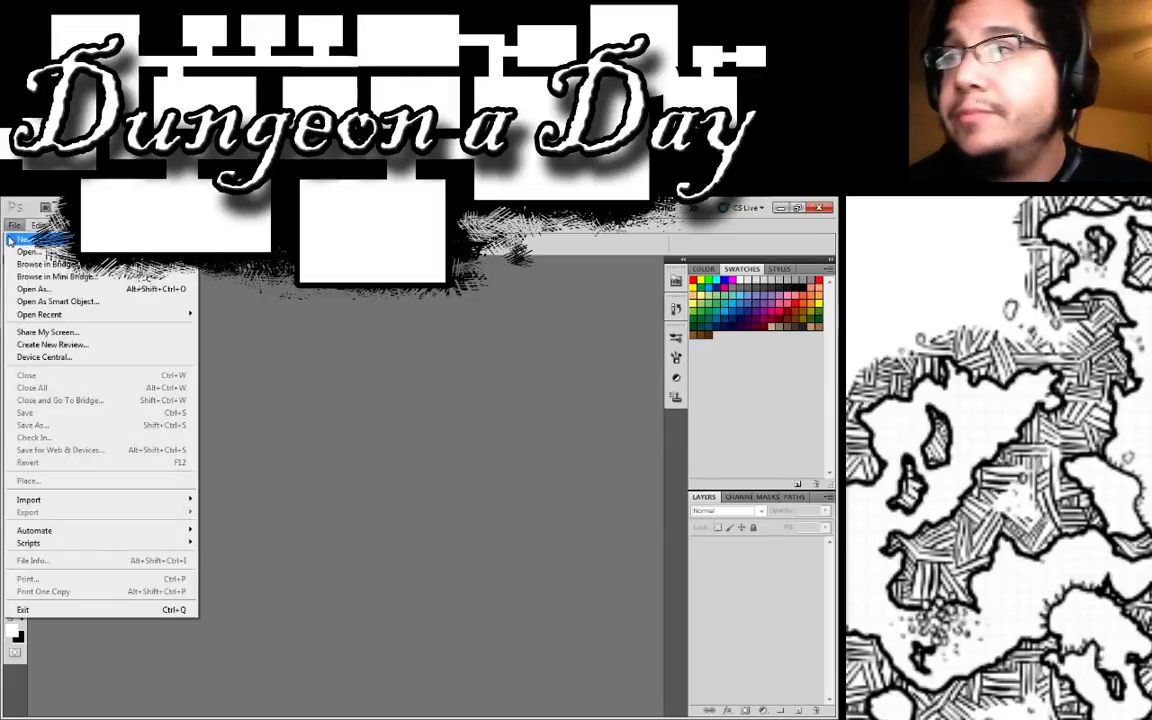
{"action": "left_click", "coordinate": [36, 238]}
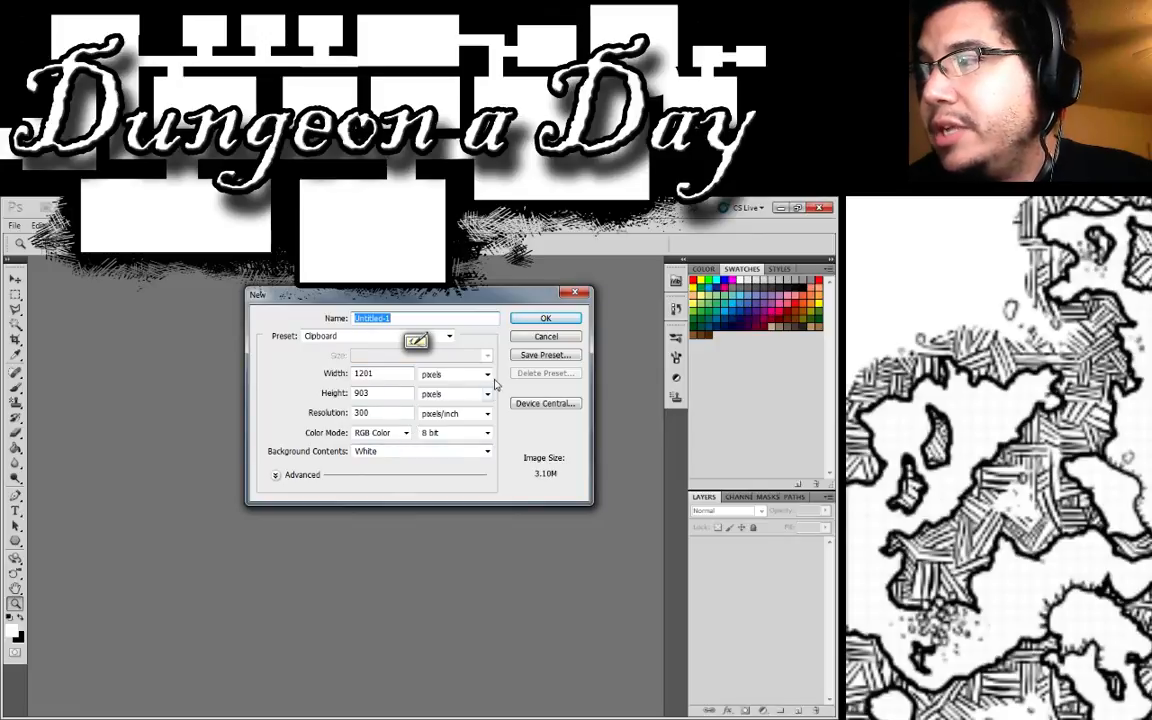
{"action": "left_click", "coordinate": [452, 374]}
{"action": "left_click", "coordinate": [414, 391]}
{"action": "left_click_drag", "start_coordinate": [393, 374], "coordinate": [278, 367]}
{"action": "type", "text": "8.5"}
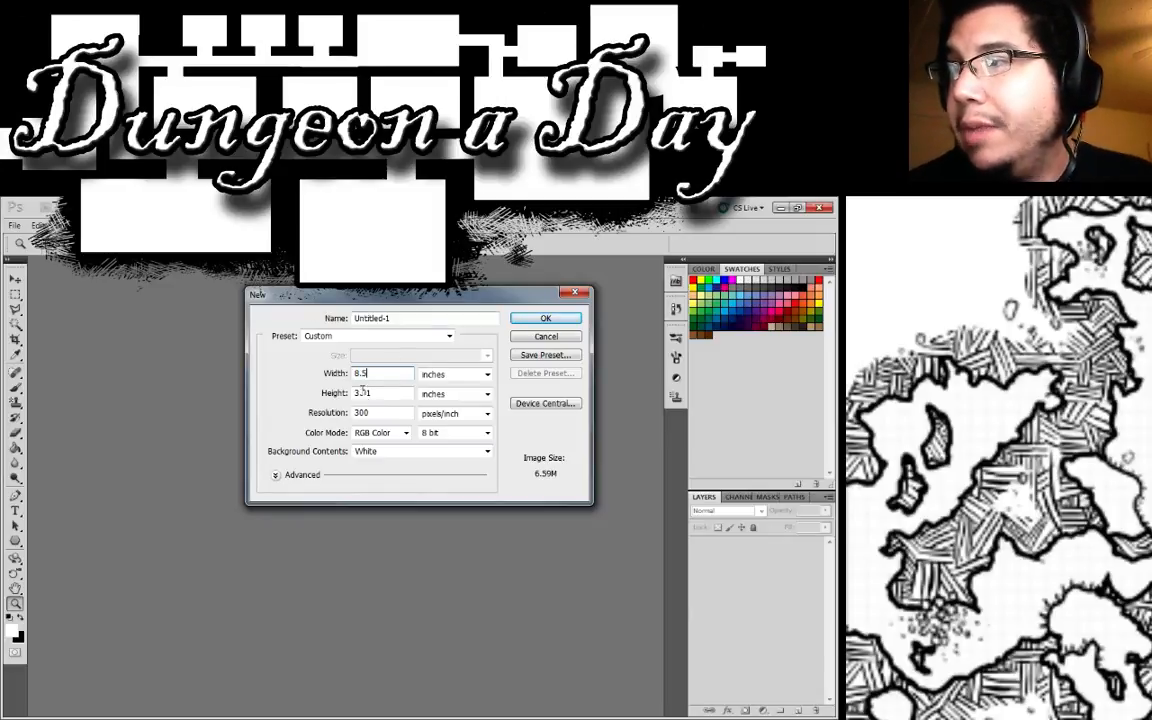
{"action": "left_click_drag", "start_coordinate": [392, 393], "coordinate": [315, 400]}
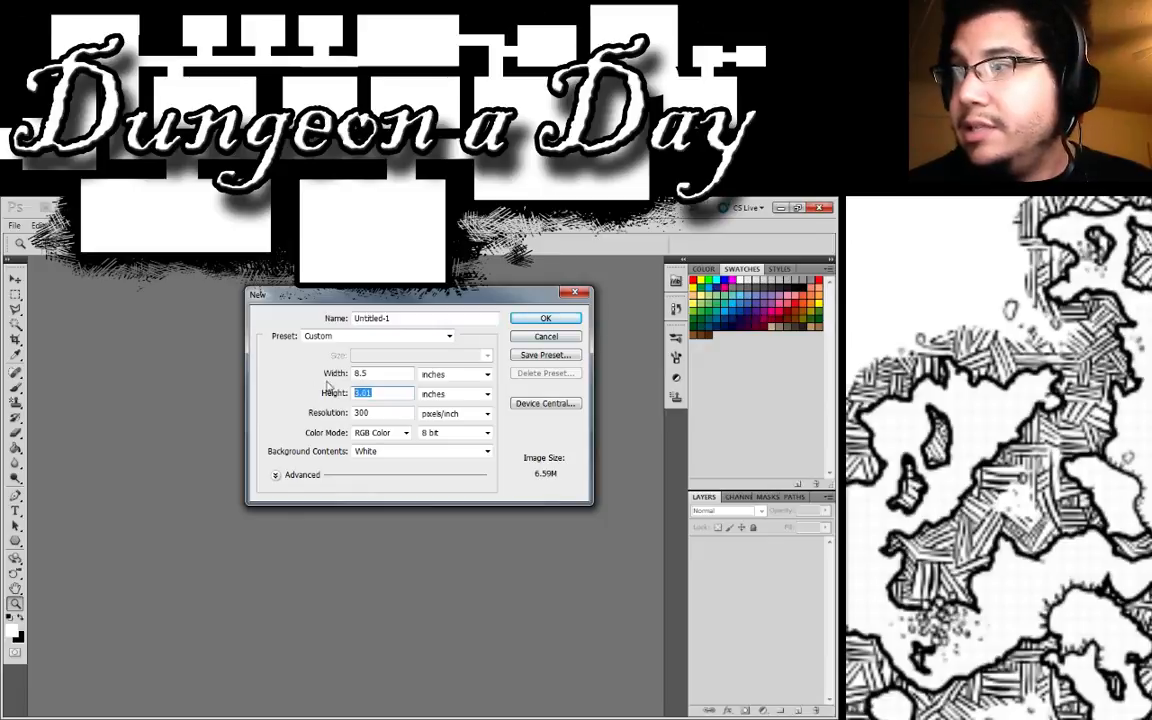
Step: Set the new document's width to 11 inches and height to 8.5 inches, and create it
{"action": "left_click", "coordinate": [376, 374]}
{"action": "left_click_drag", "start_coordinate": [376, 374], "coordinate": [326, 381]}
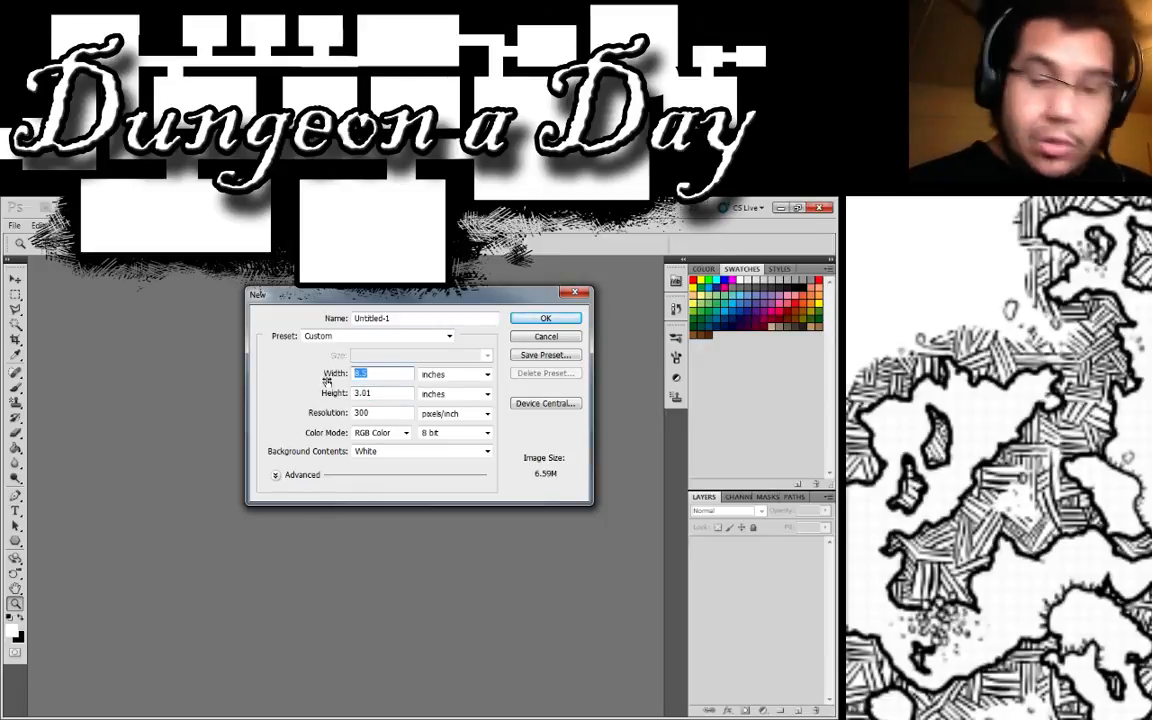
{"action": "type", "text": "11"}
{"action": "key", "text": "Tab"}
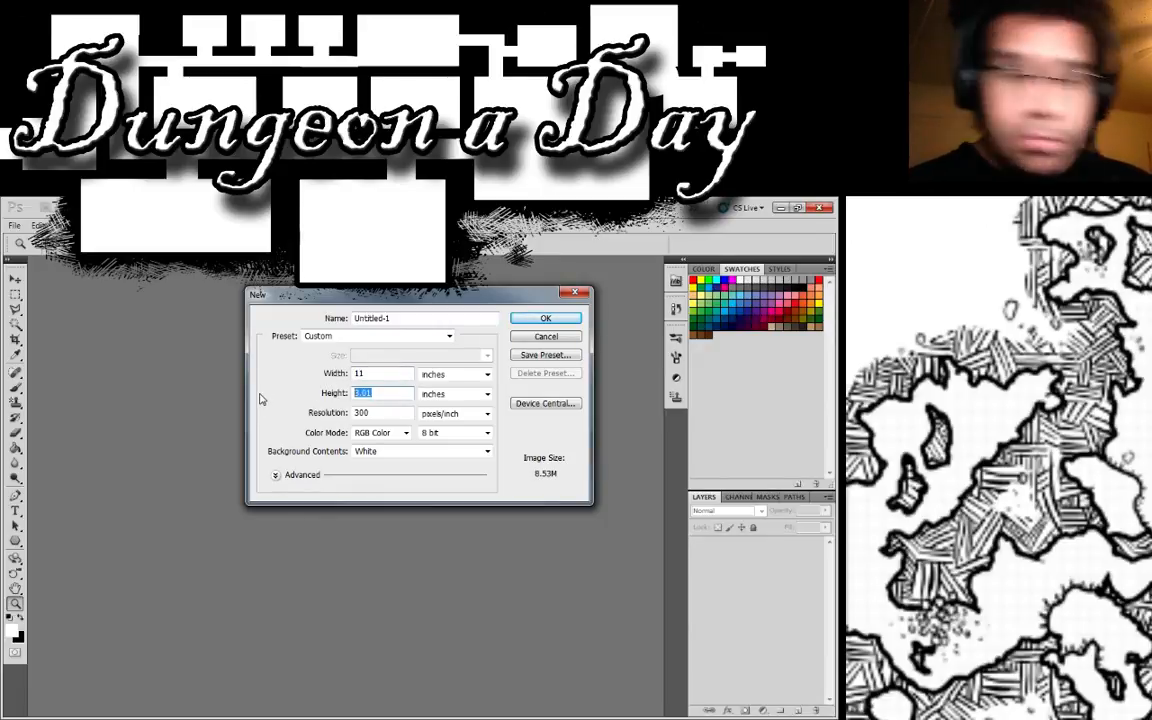
{"action": "type", "text": "8.5"}
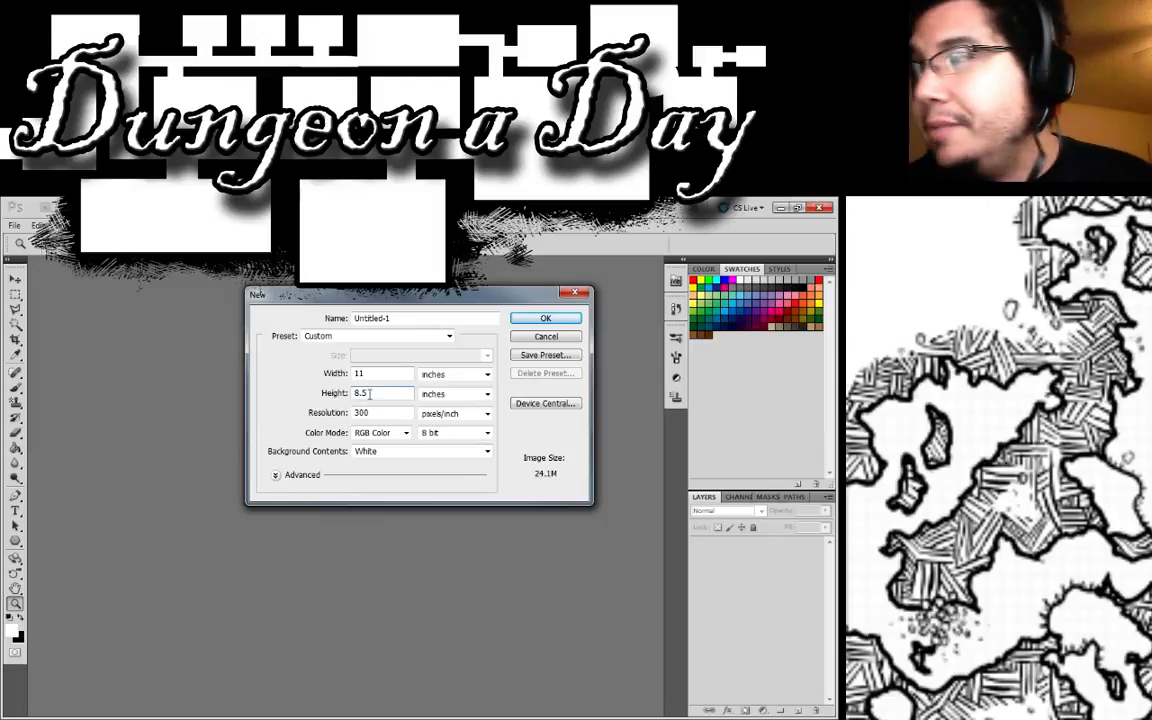
{"action": "left_click", "coordinate": [540, 318]}
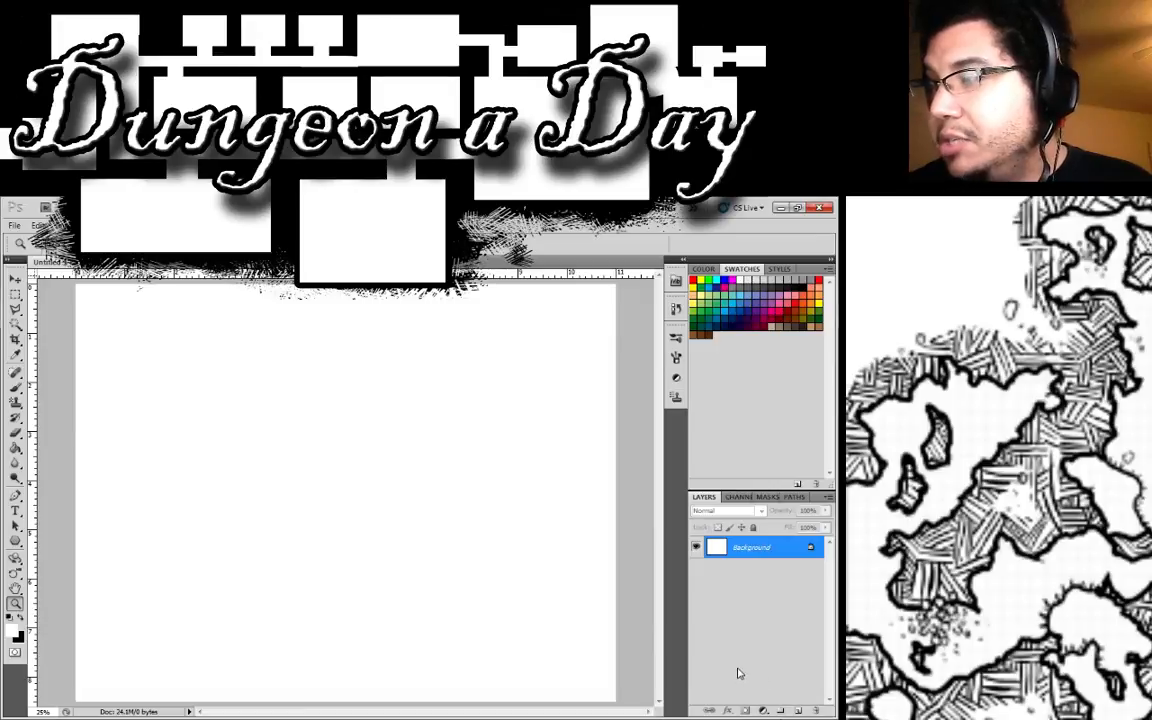
Step: Add four empty layers above the Background layer
{"action": "left_click", "coordinate": [797, 710]}
{"action": "left_click", "coordinate": [797, 710]}
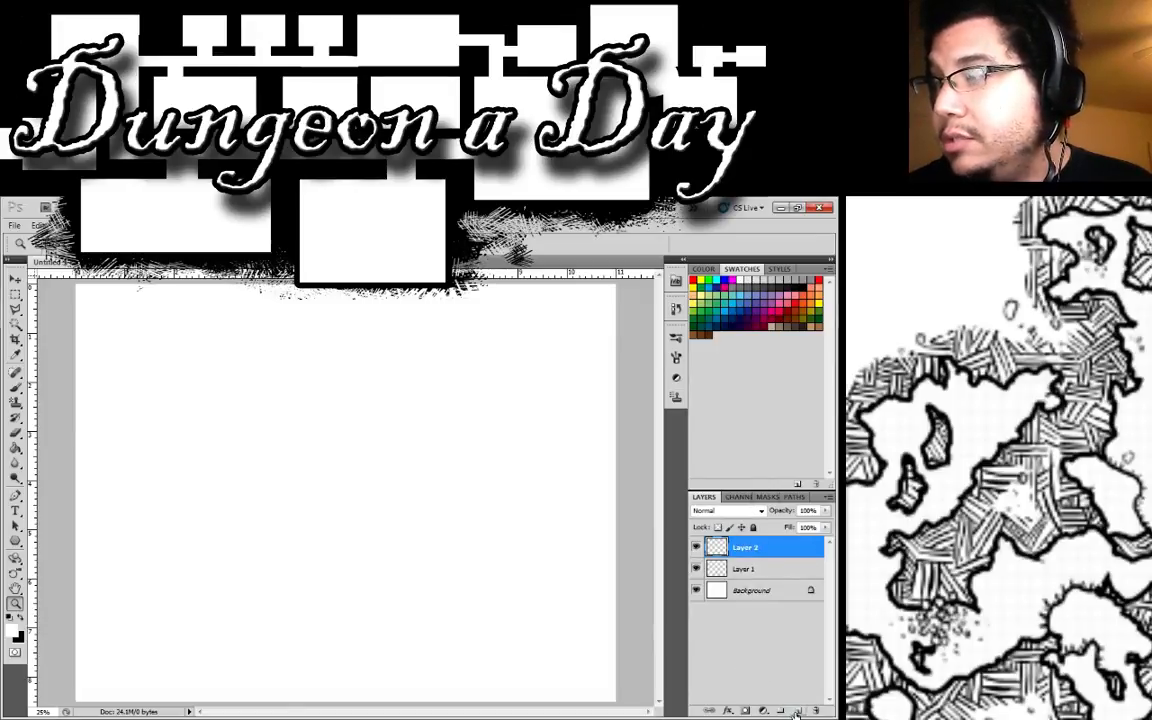
{"action": "left_click", "coordinate": [797, 710]}
{"action": "left_click", "coordinate": [797, 710]}
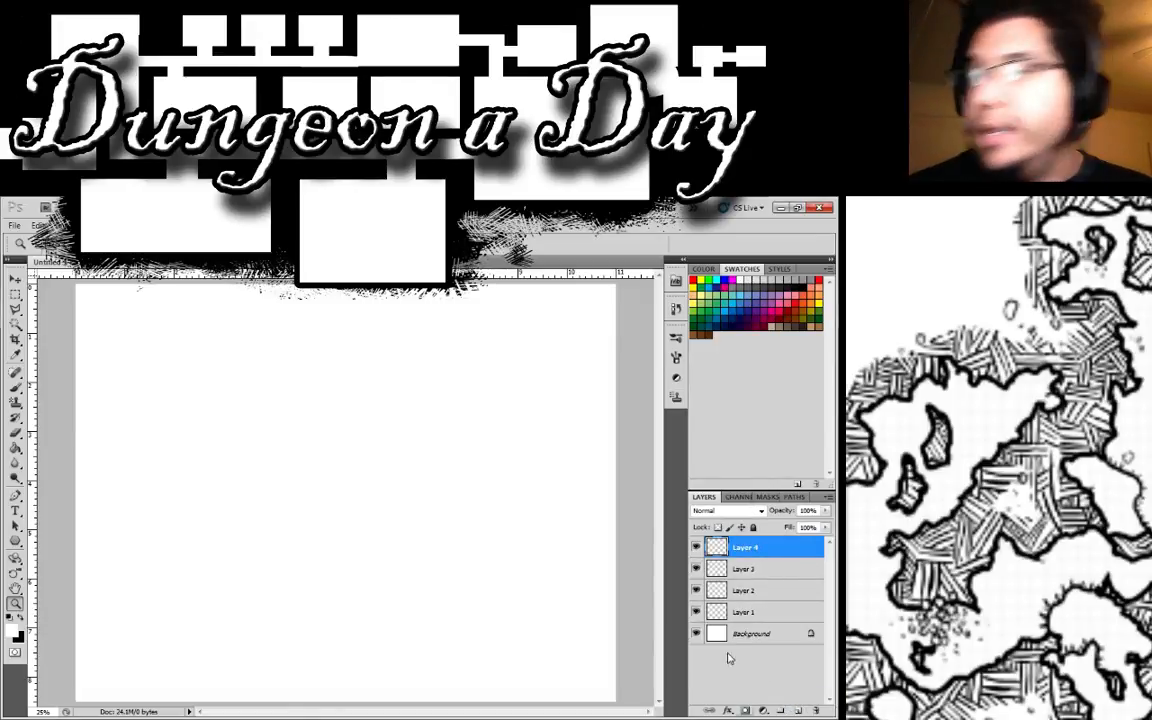
Step: Rename Layer 1, directly above the Background layer, as "background htch"
{"action": "left_click", "coordinate": [745, 612]}
{"action": "double_click", "coordinate": [746, 612]}
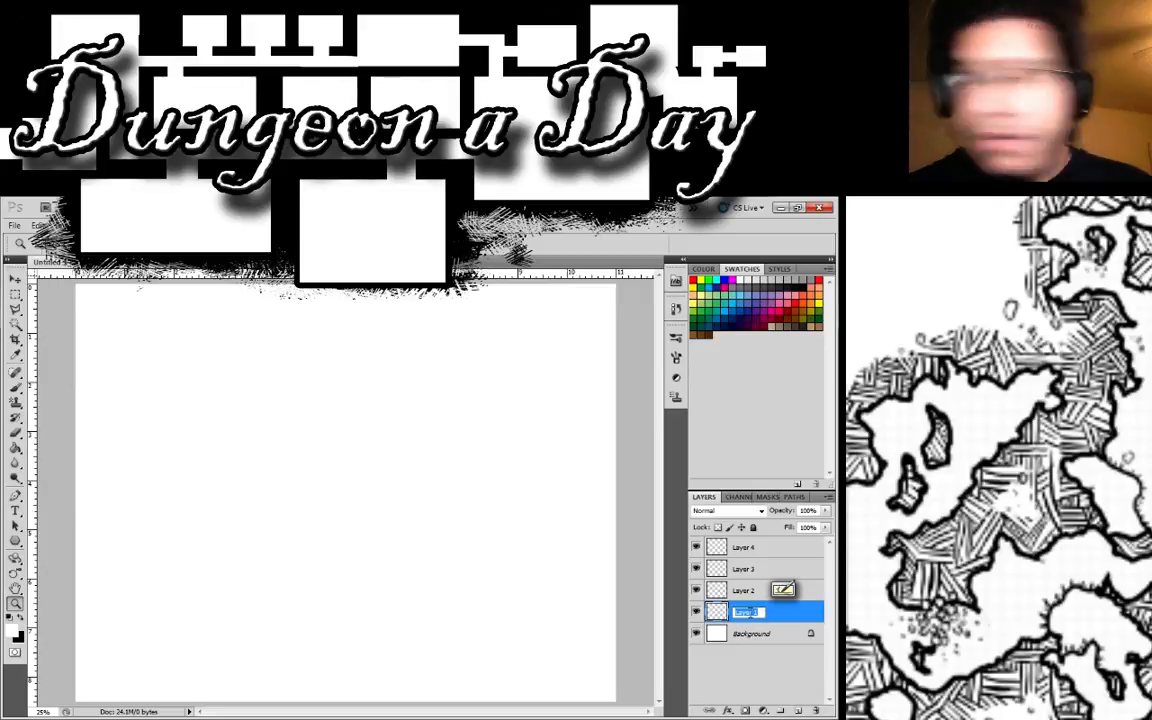
{"action": "type", "text": "ba"}
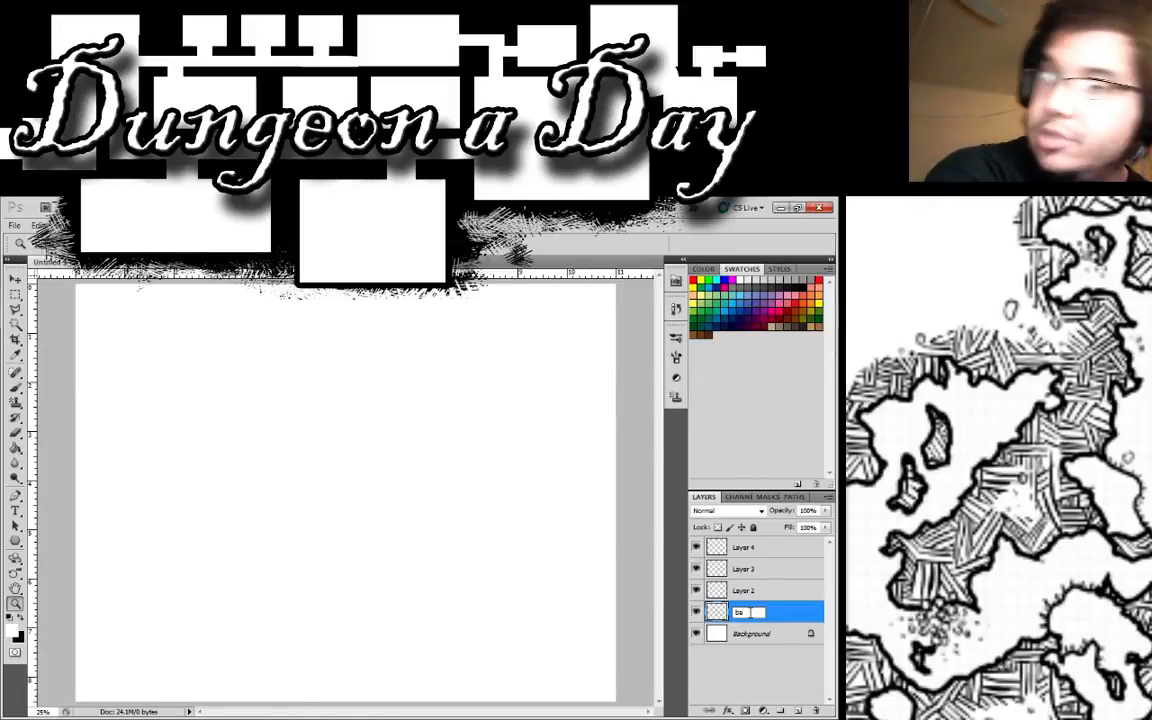
{"action": "type", "text": "ckgrou"}
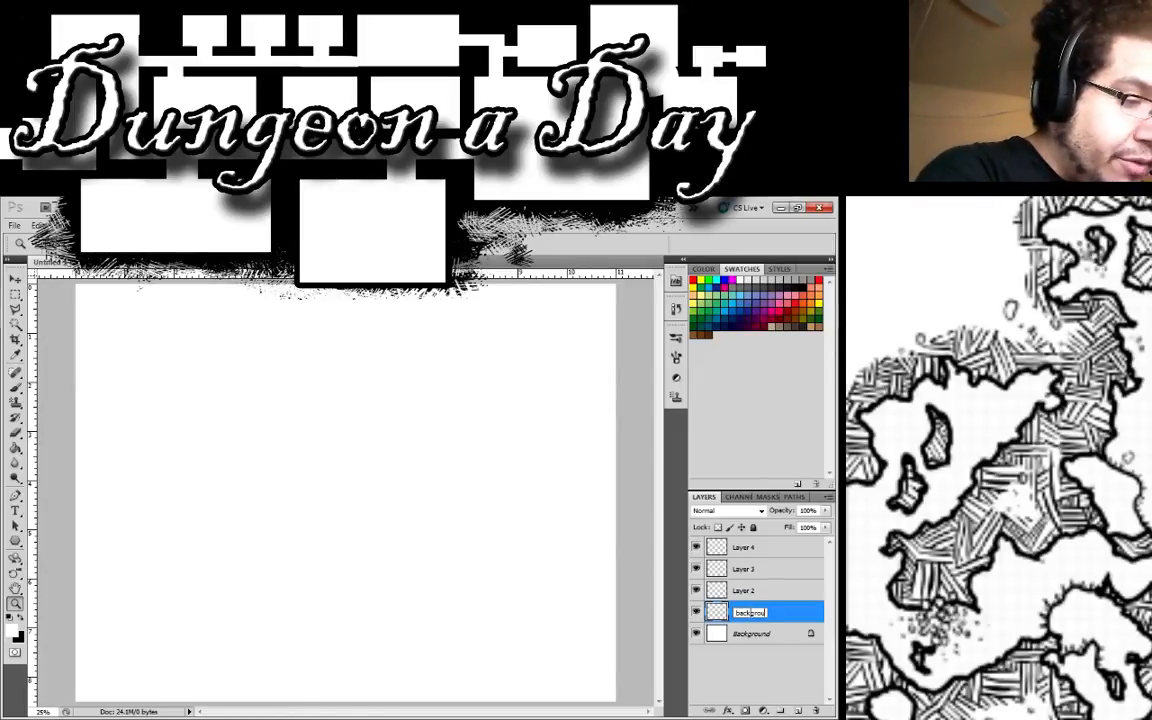
{"action": "type", "text": "nd hitch"}
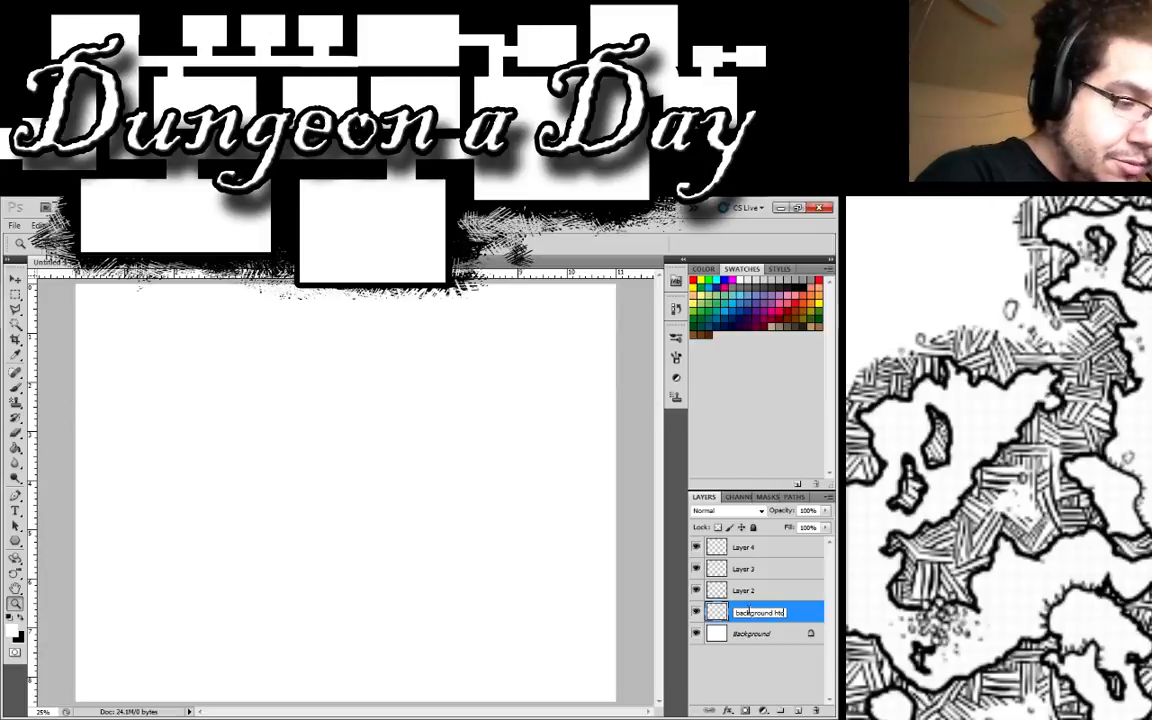
{"action": "key", "text": "Return"}
Step: Rename Layer 2 as "Cave system"
{"action": "double_click", "coordinate": [758, 592]}
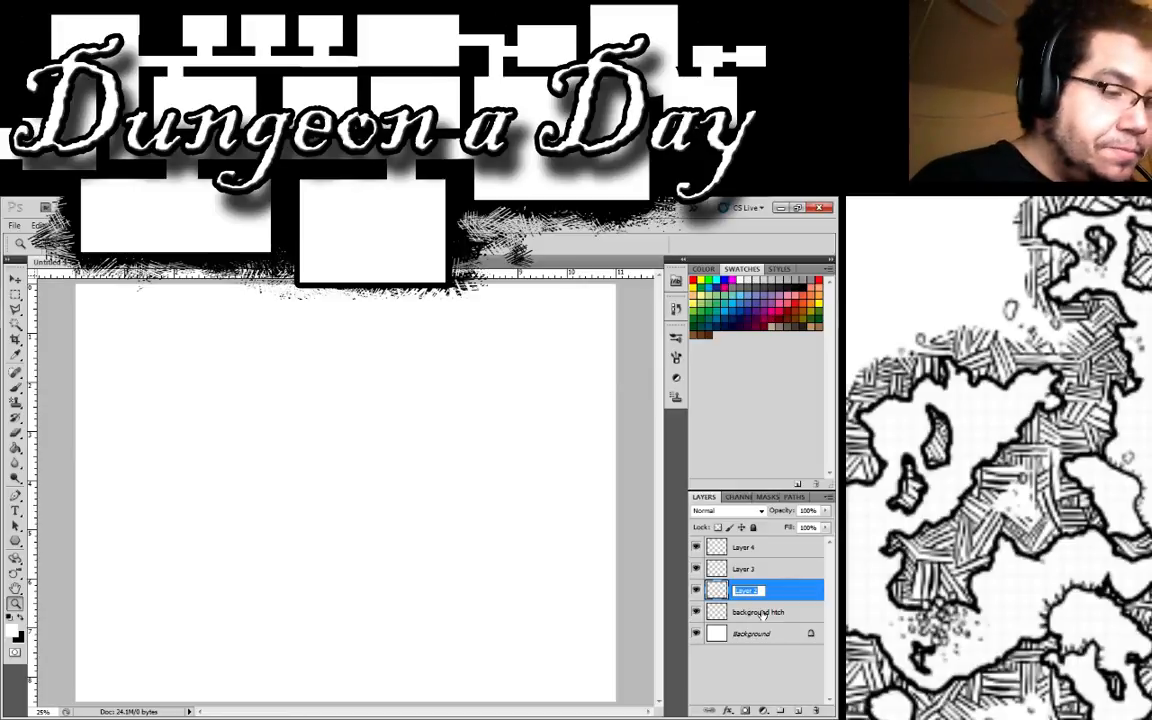
{"action": "type", "text": "Ca"}
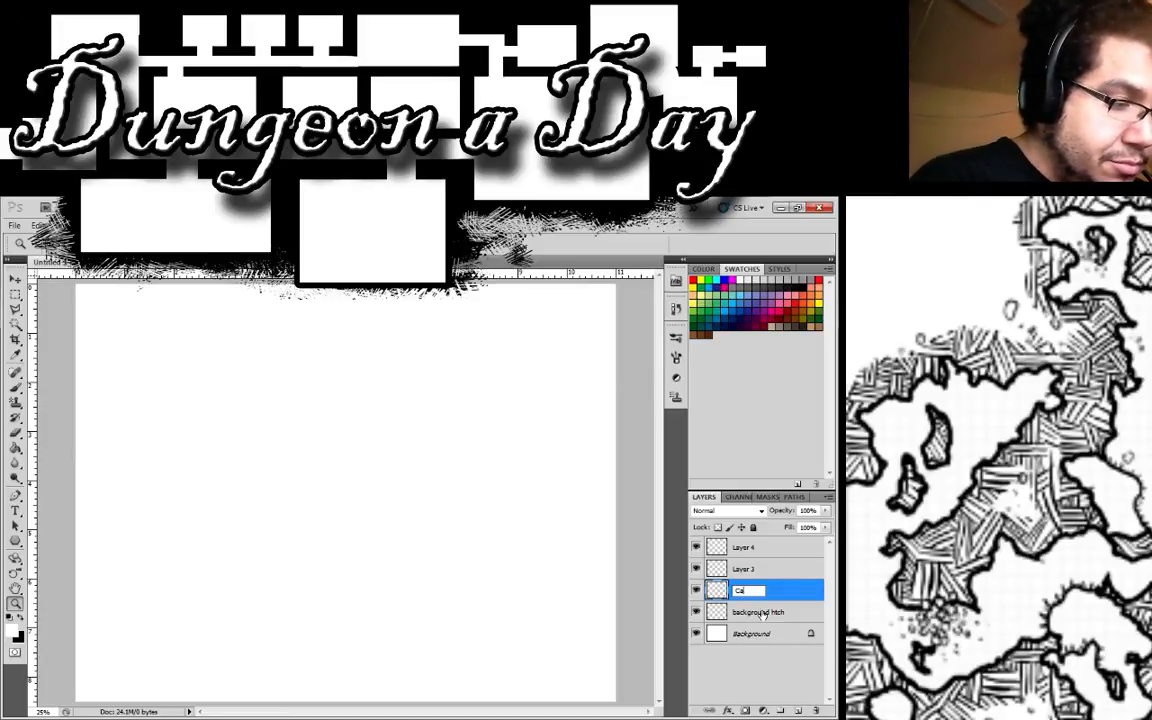
{"action": "type", "text": "ve system"}
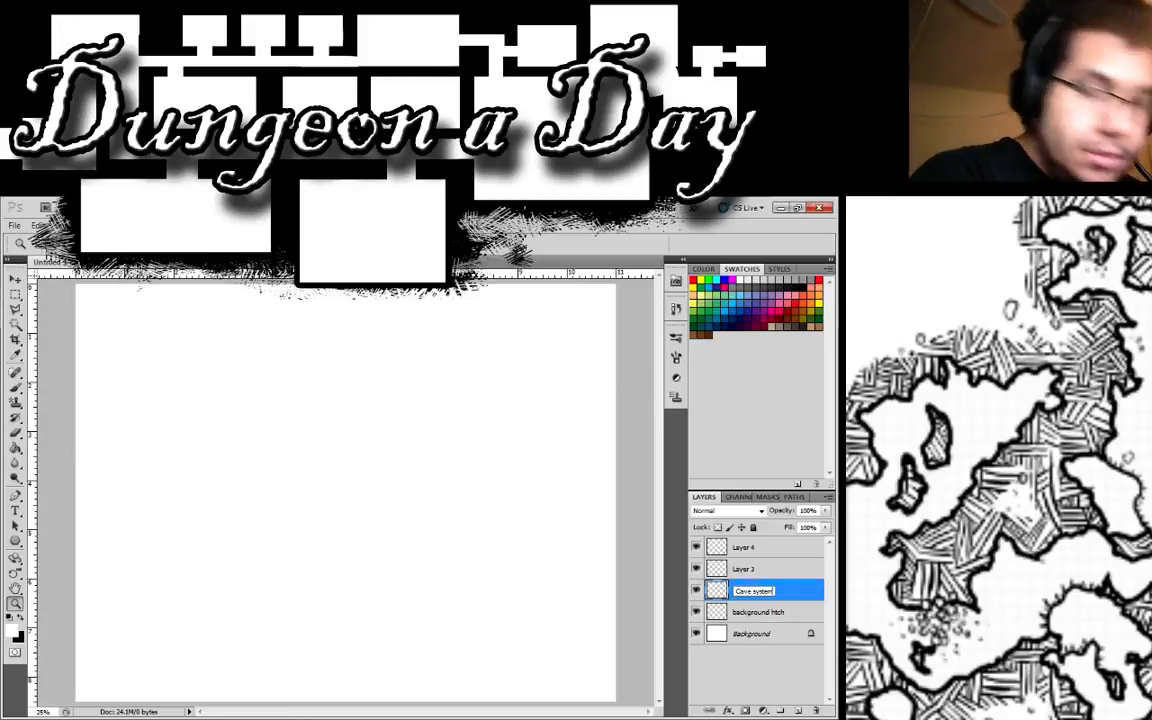
Step: Rename Layer 3 as "mining facility"
{"action": "double_click", "coordinate": [748, 569]}
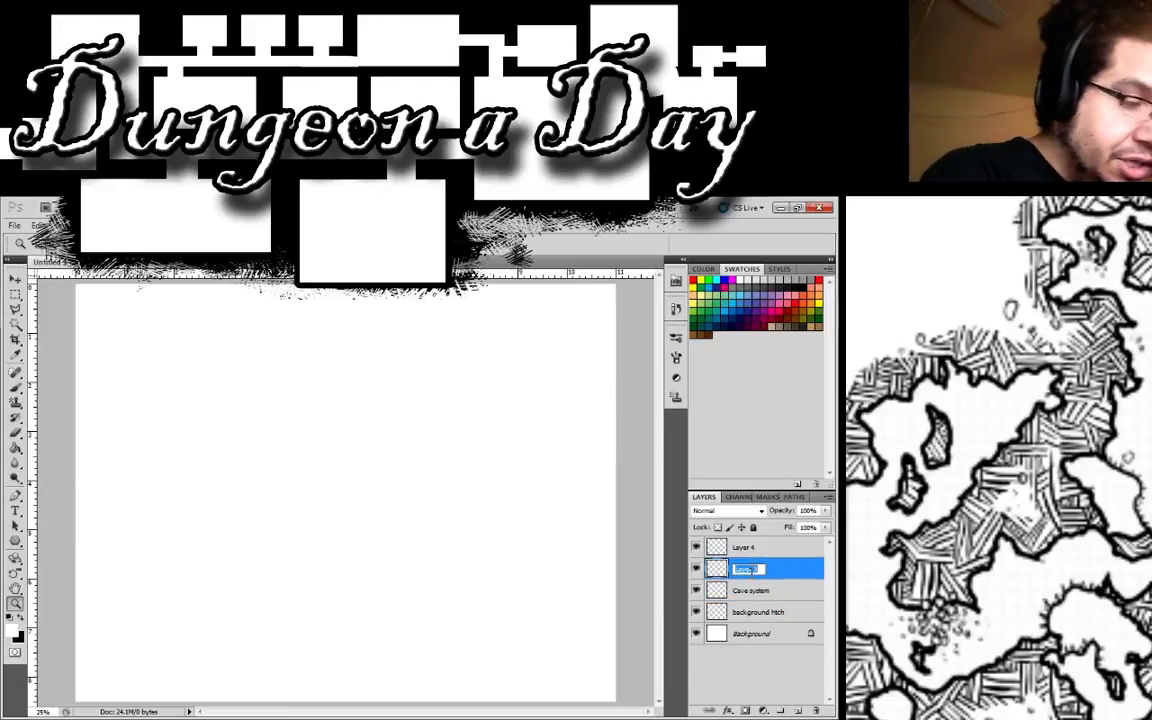
{"action": "type", "text": "mining fac"}
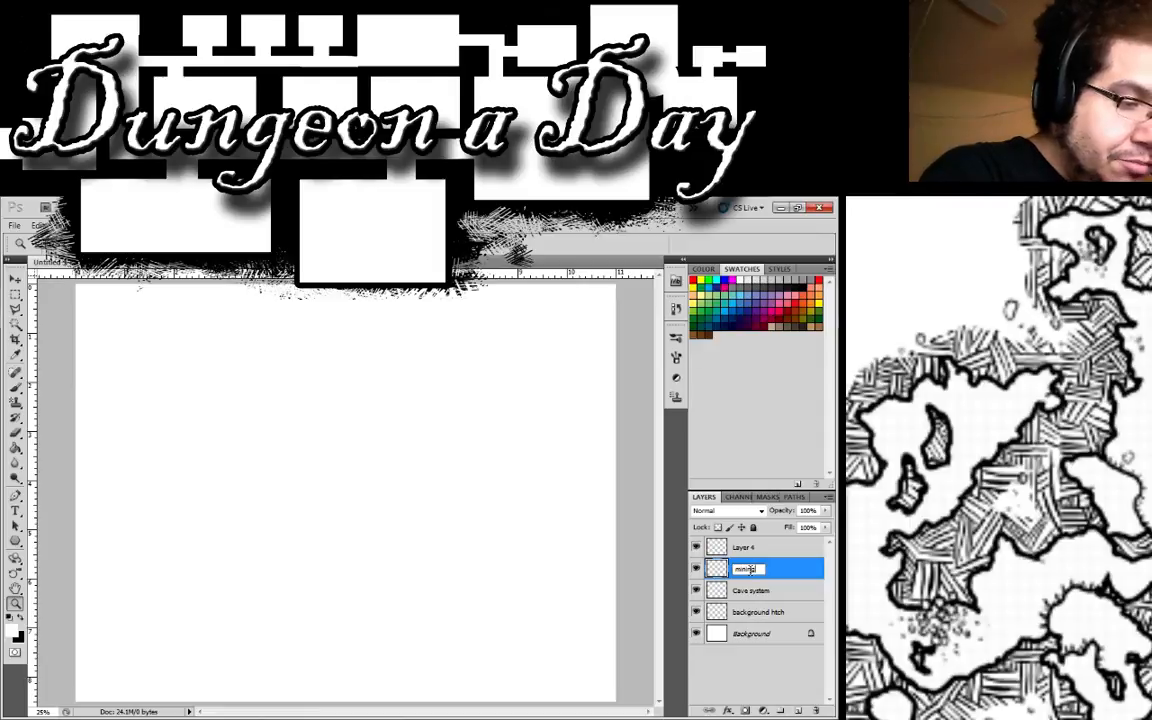
{"action": "type", "text": "ility"}
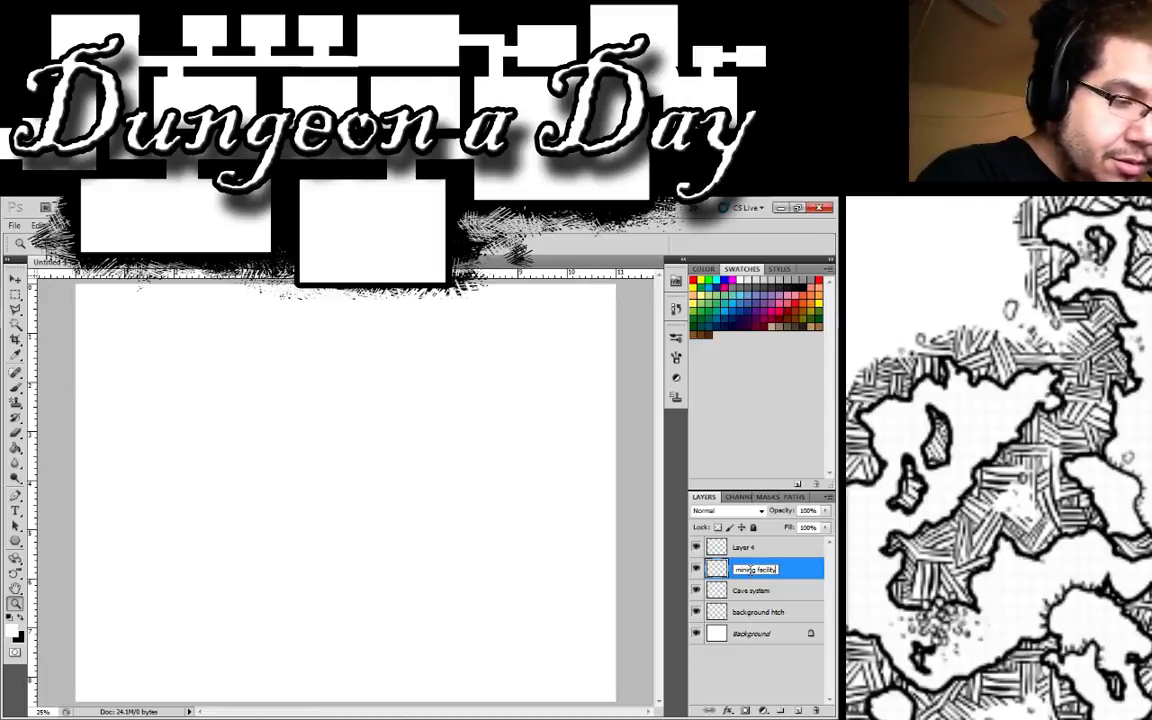
Step: Rename Layer 4, the topmost layer, as "working"
{"action": "key", "text": "Return"}
{"action": "double_click", "coordinate": [746, 547]}
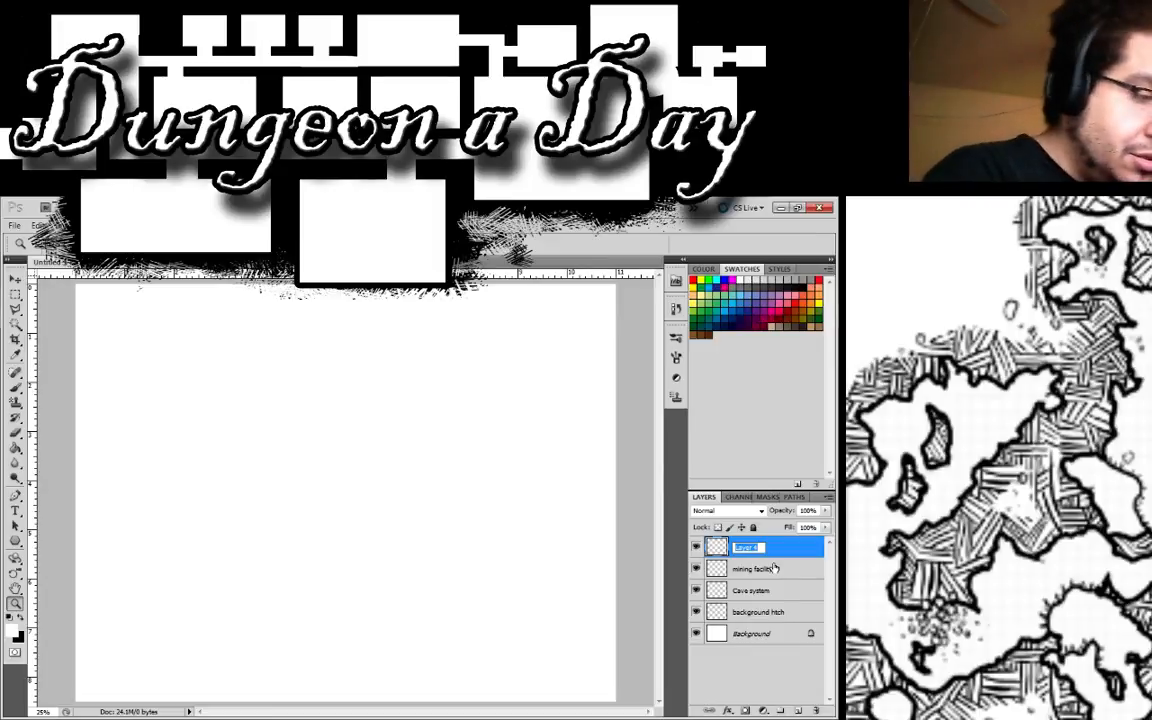
{"action": "type", "text": "working"}
{"action": "key", "text": "Return"}
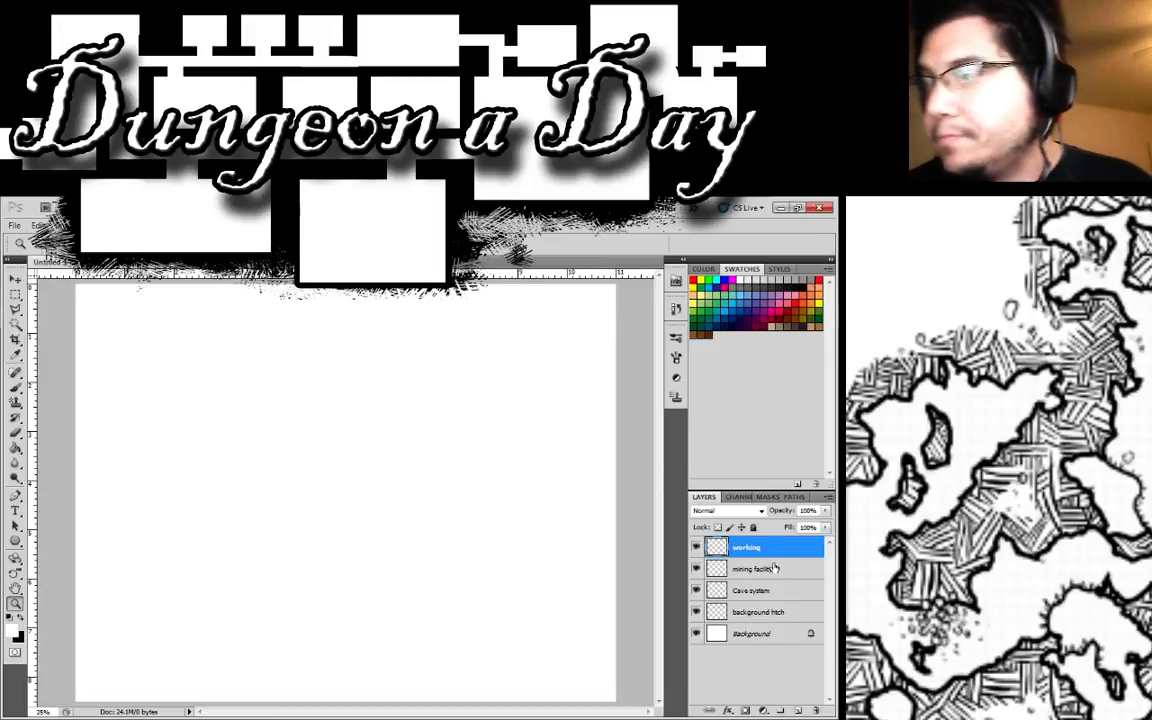
Step: Fill the whole "background htch" layer with solid gray using the Paint Bucket tool
{"action": "double_click", "coordinate": [758, 613]}
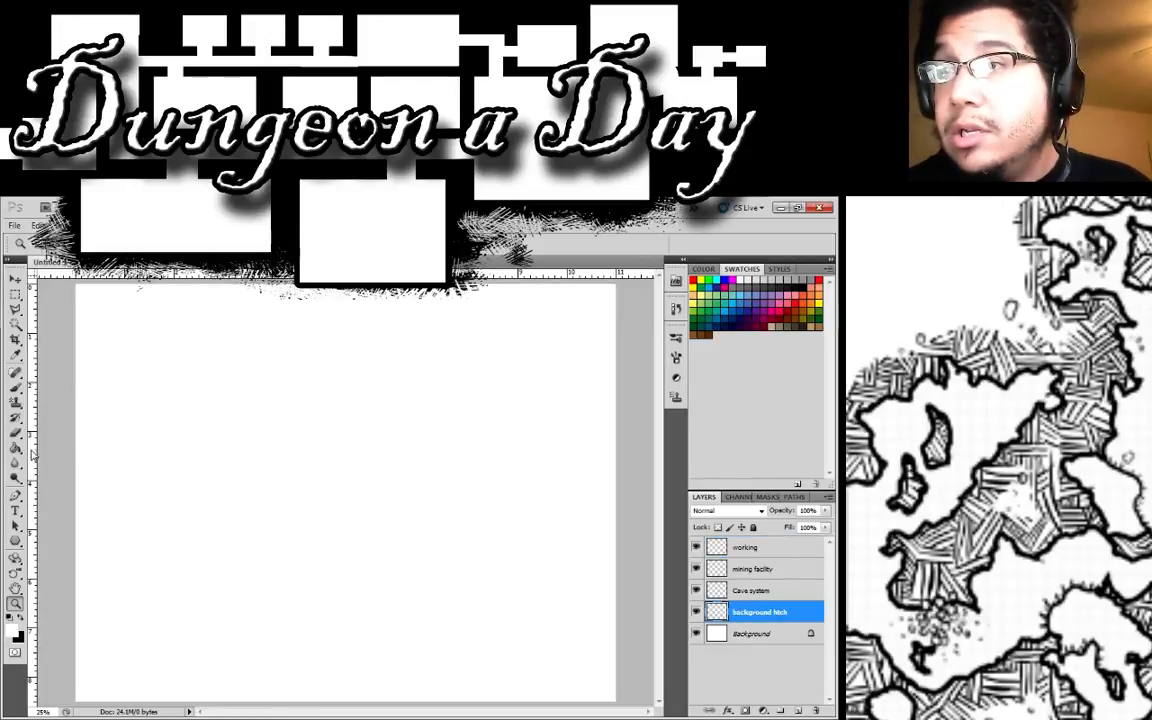
{"action": "left_click", "coordinate": [15, 408]}
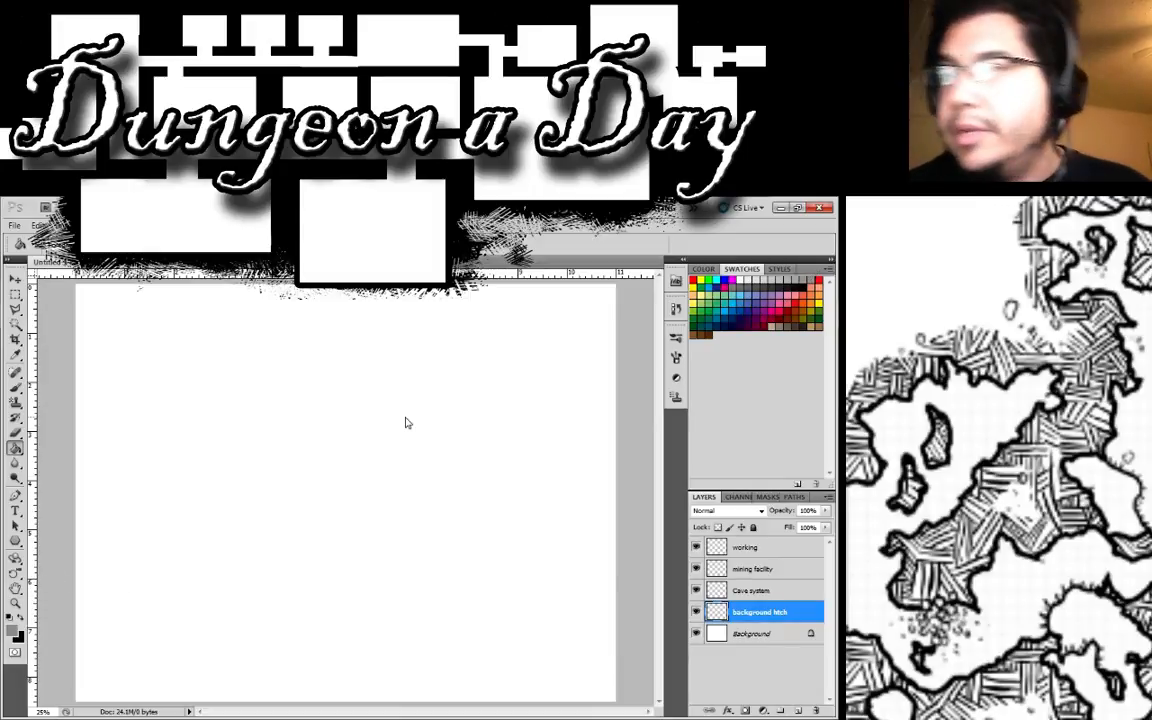
{"action": "left_click", "coordinate": [334, 416]}
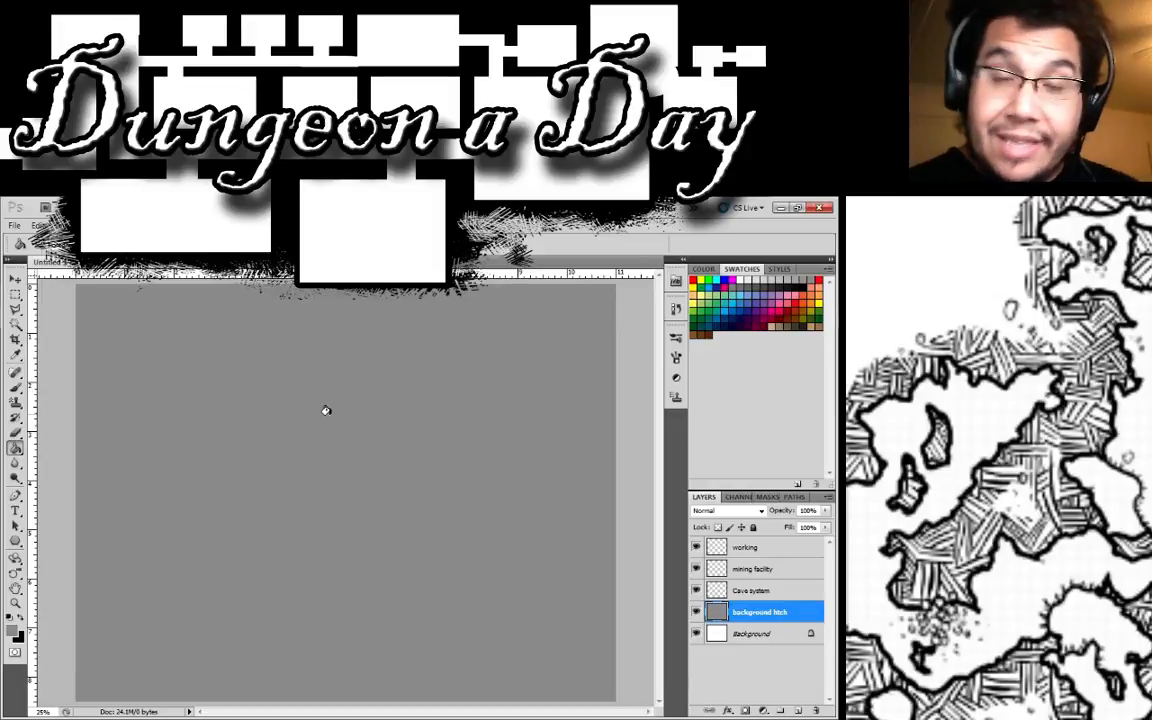
Step: Apply a Pattern Overlay to the "background htch" layer using the second of the two hatching patterns
{"action": "double_click", "coordinate": [770, 620]}
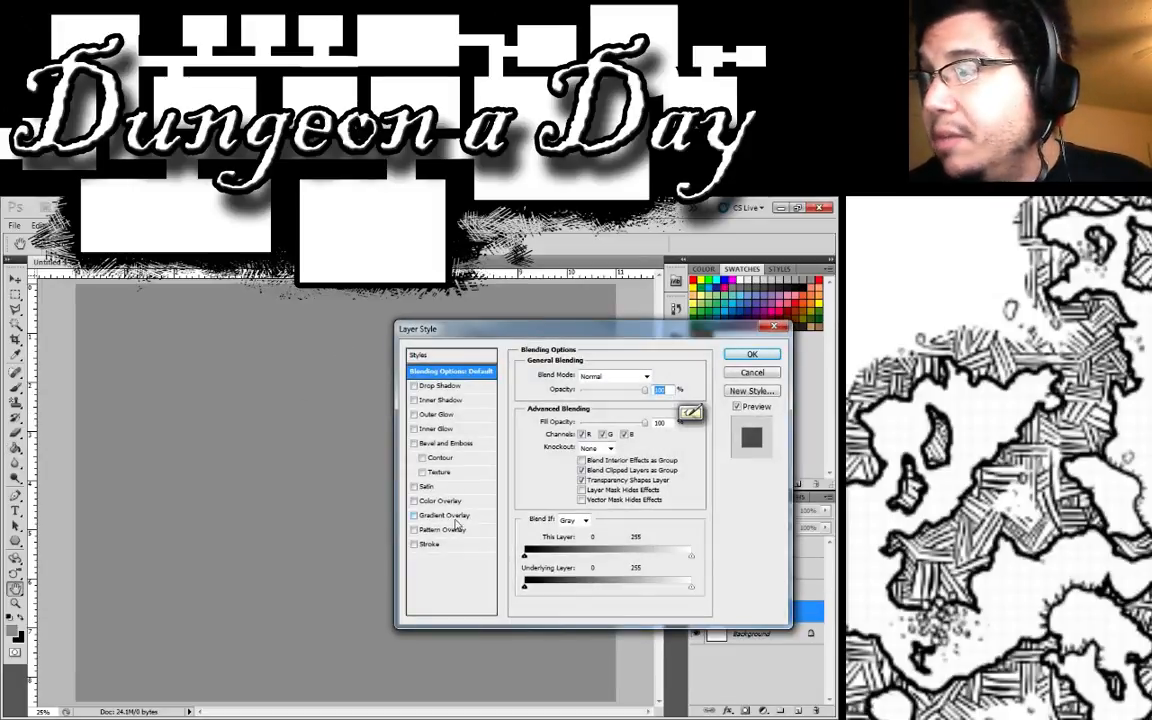
{"action": "left_click", "coordinate": [414, 529]}
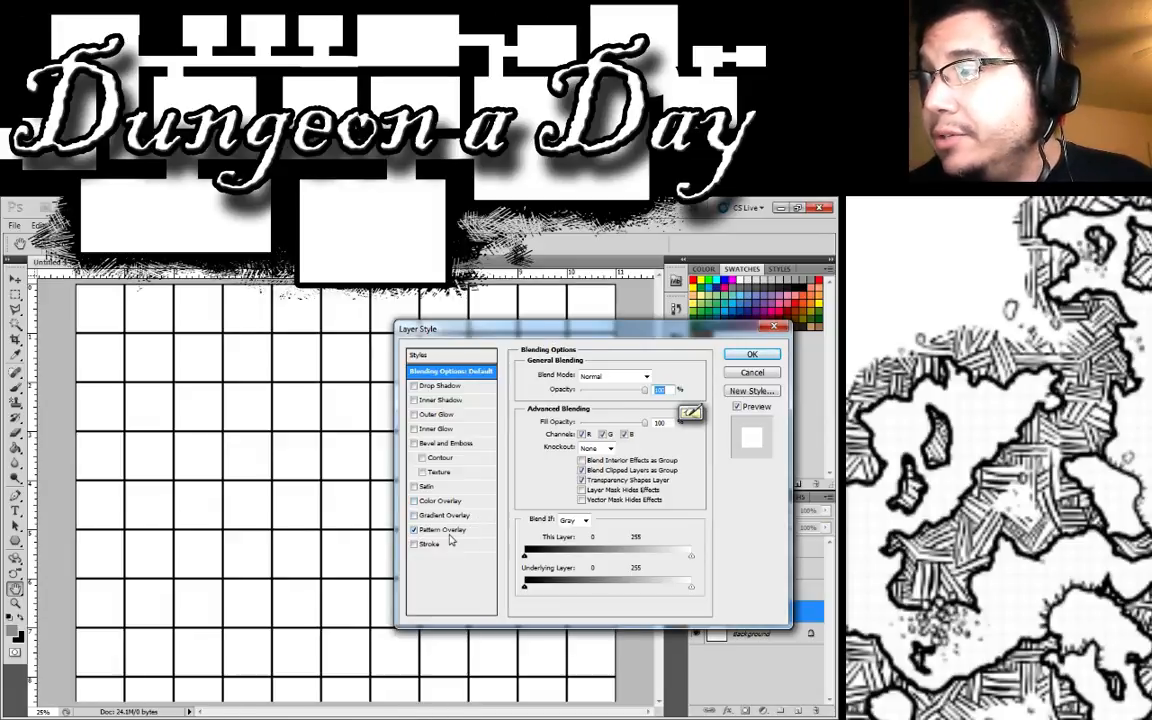
{"action": "left_click", "coordinate": [445, 529]}
{"action": "left_click", "coordinate": [609, 418]}
{"action": "left_click", "coordinate": [607, 527]}
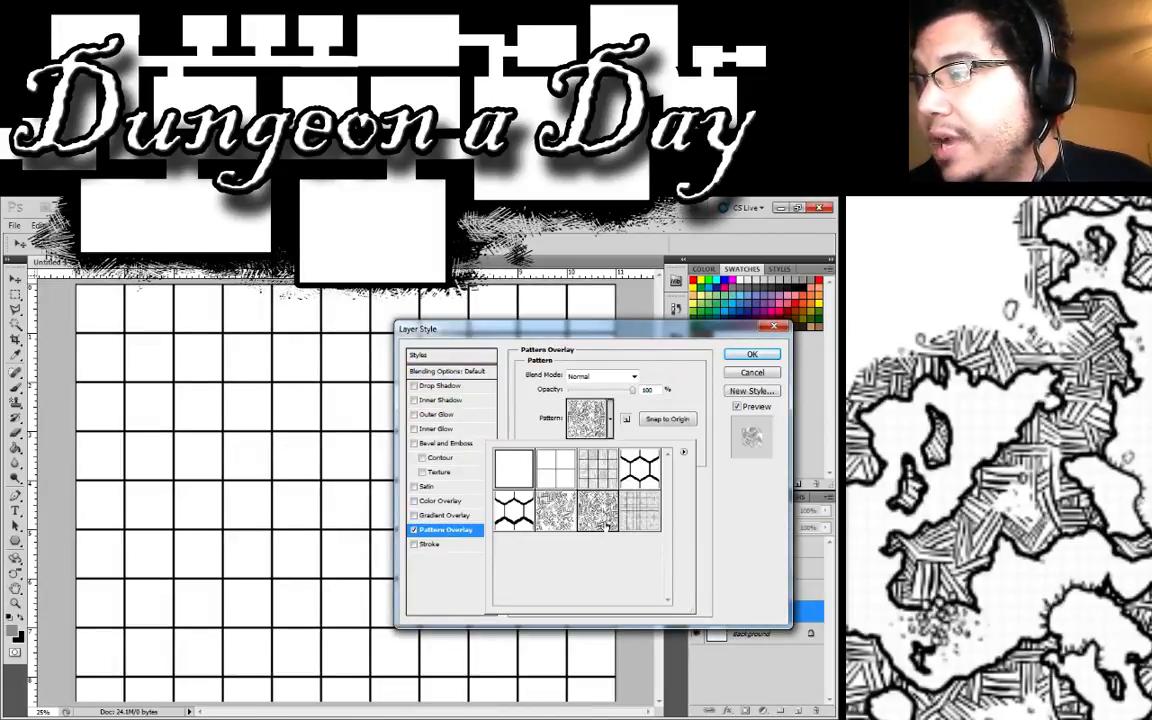
{"action": "left_click", "coordinate": [557, 522]}
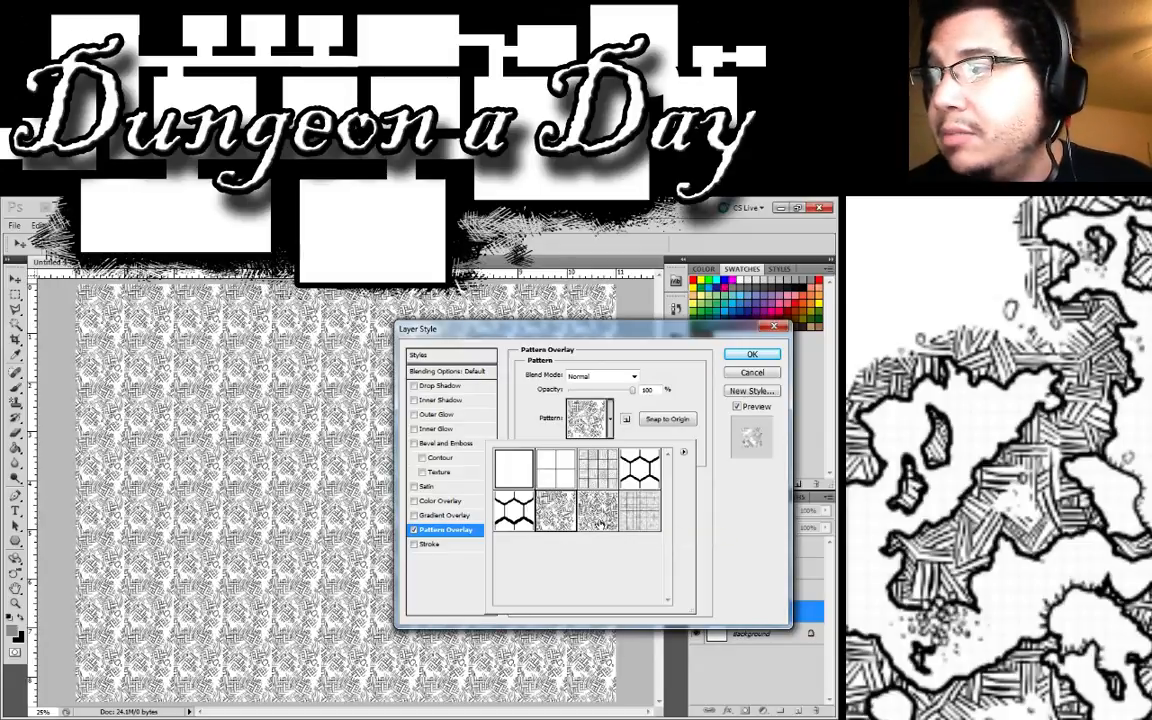
{"action": "left_click", "coordinate": [598, 526]}
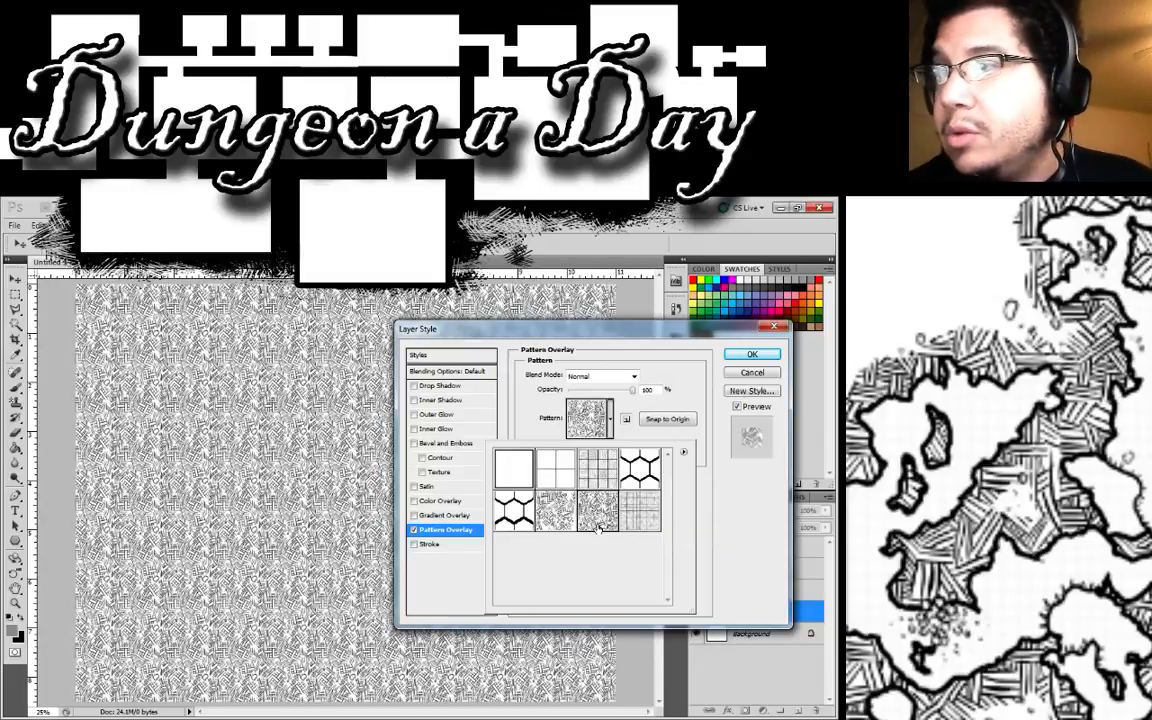
{"action": "left_click", "coordinate": [745, 361]}
{"action": "left_click", "coordinate": [745, 361]}
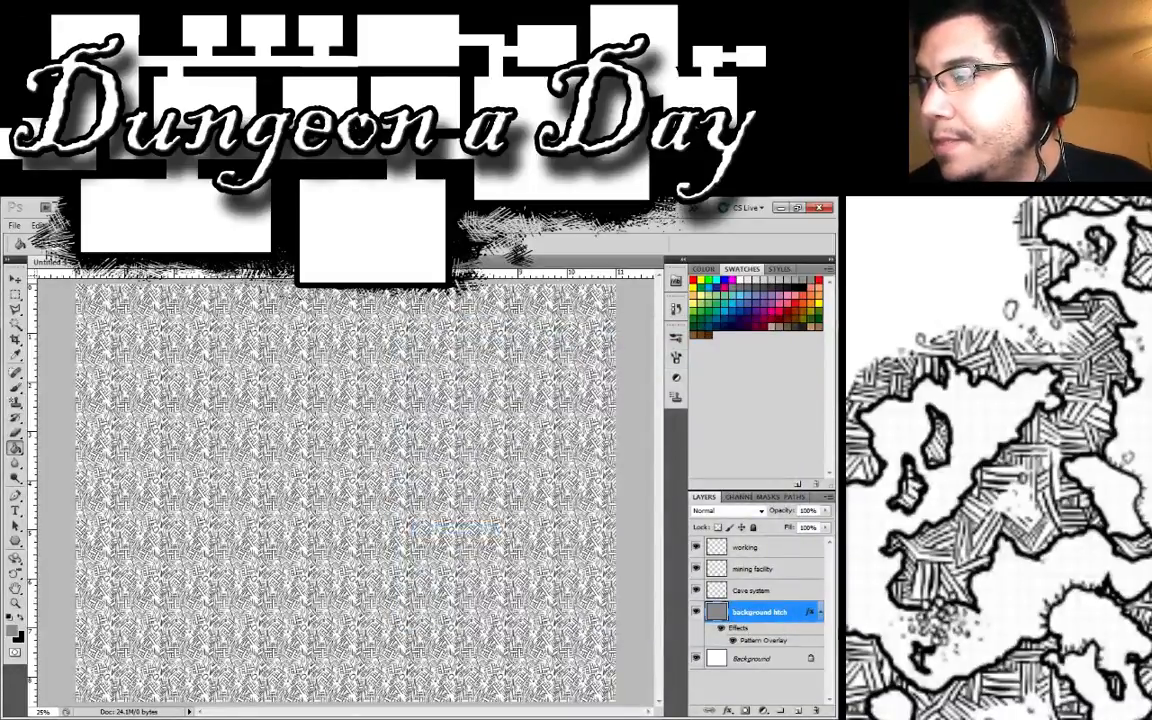
Step: Add a layer mask to the "background htch" layer, invert it to black, and hide the Background layer
{"action": "left_click", "coordinate": [820, 612]}
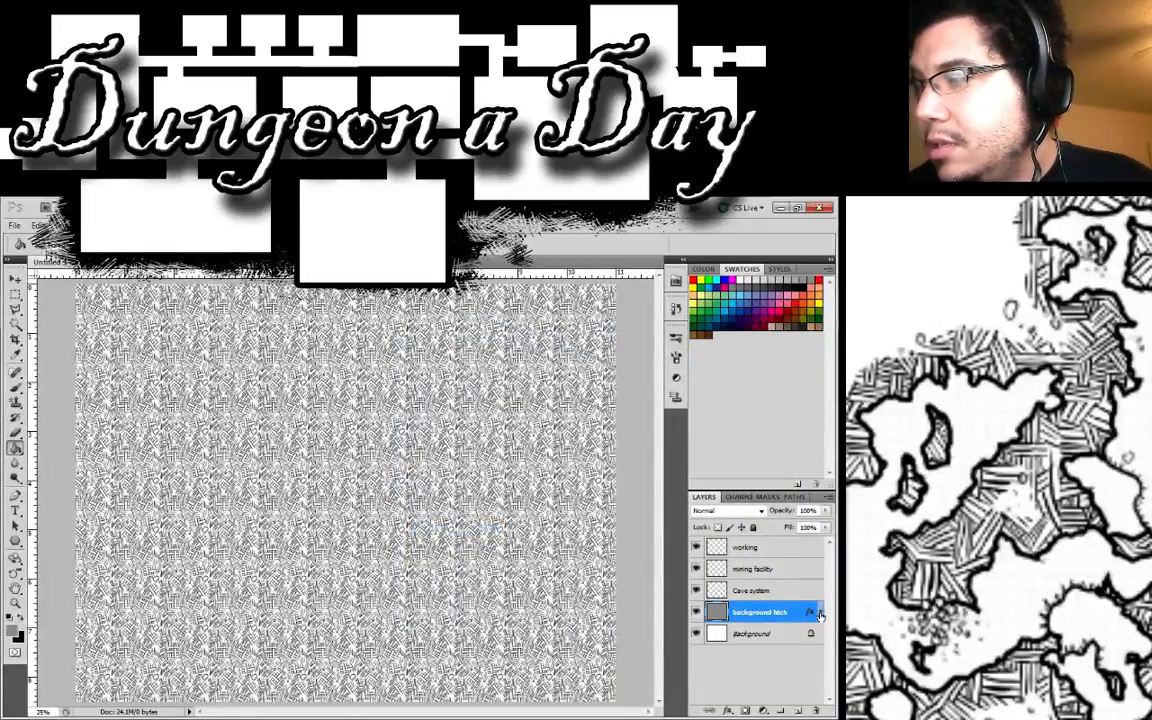
{"action": "left_click", "coordinate": [746, 711]}
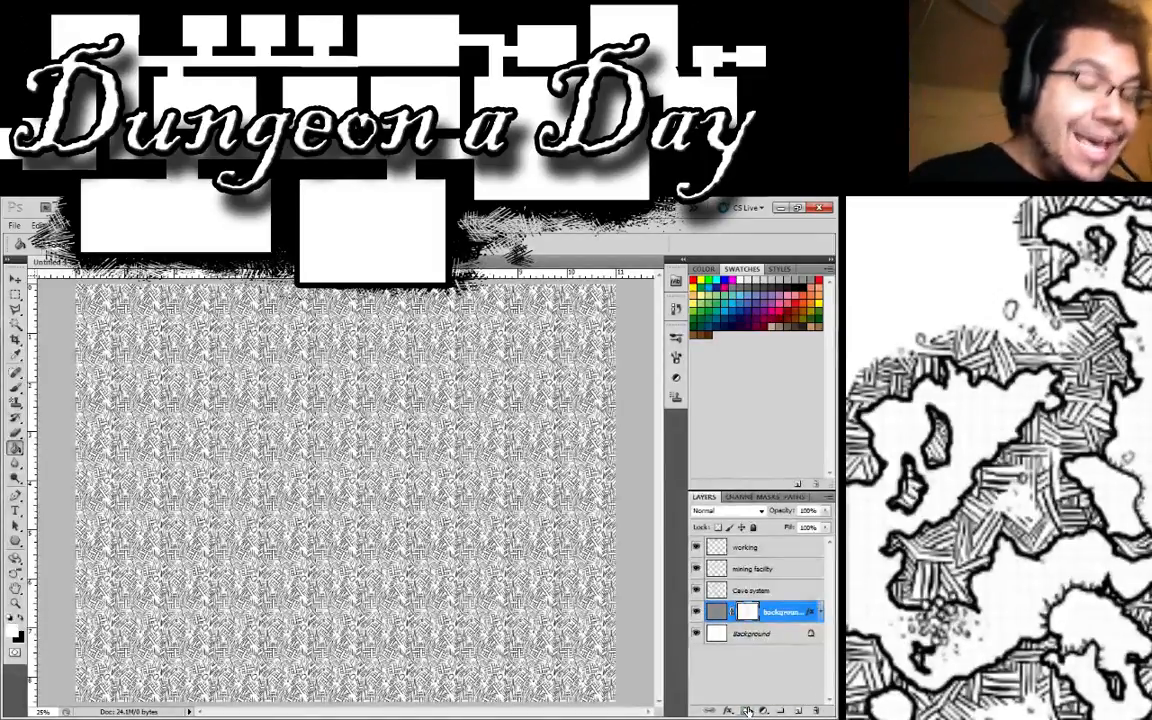
{"action": "key", "text": "ctrl+i"}
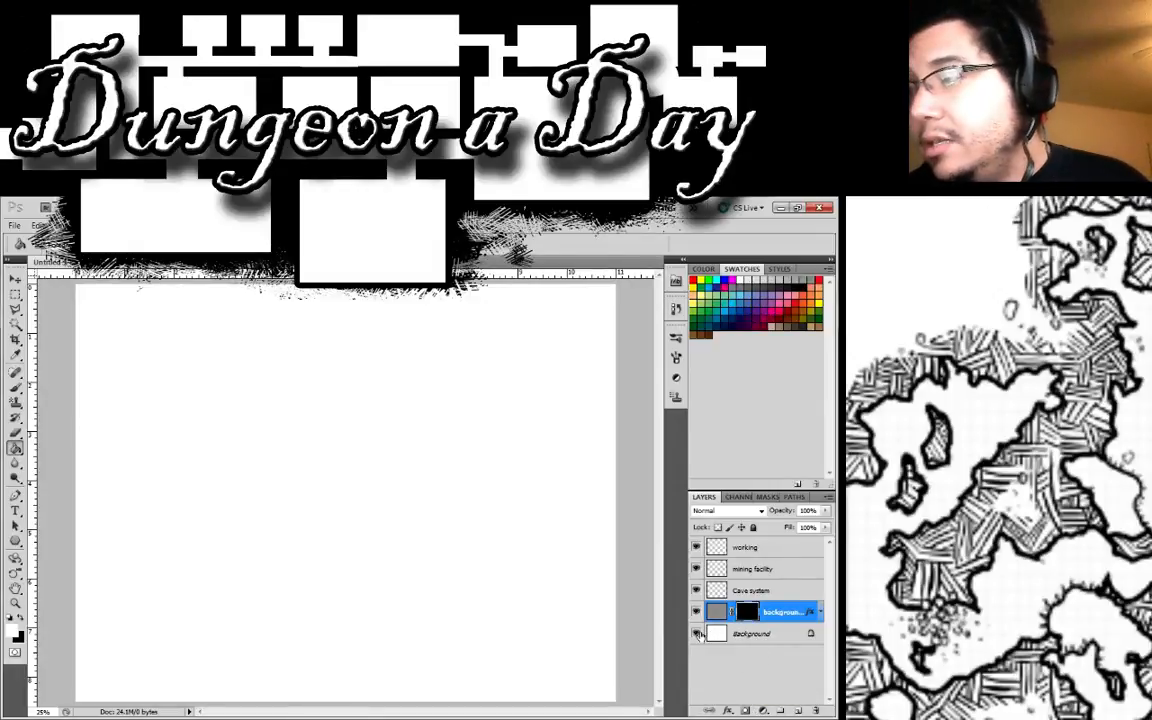
{"action": "left_click", "coordinate": [696, 633]}
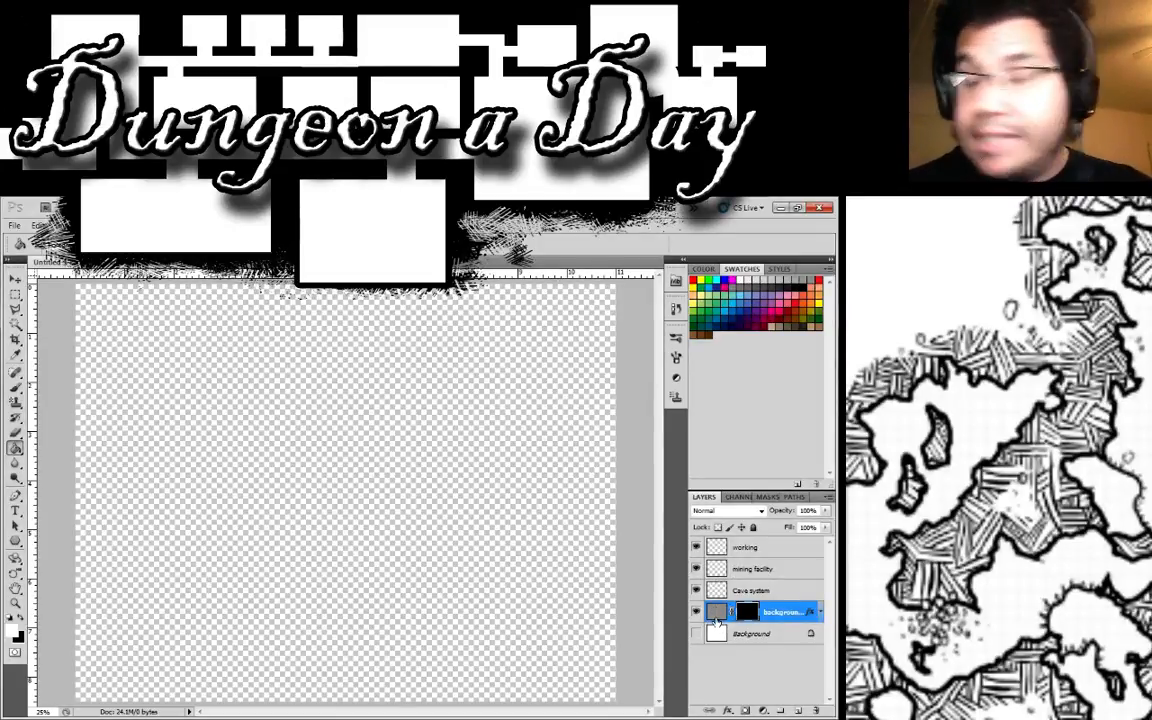
Step: Fill the whole "Cave system" layer with solid gray using the Paint Bucket tool
{"action": "left_click", "coordinate": [771, 592]}
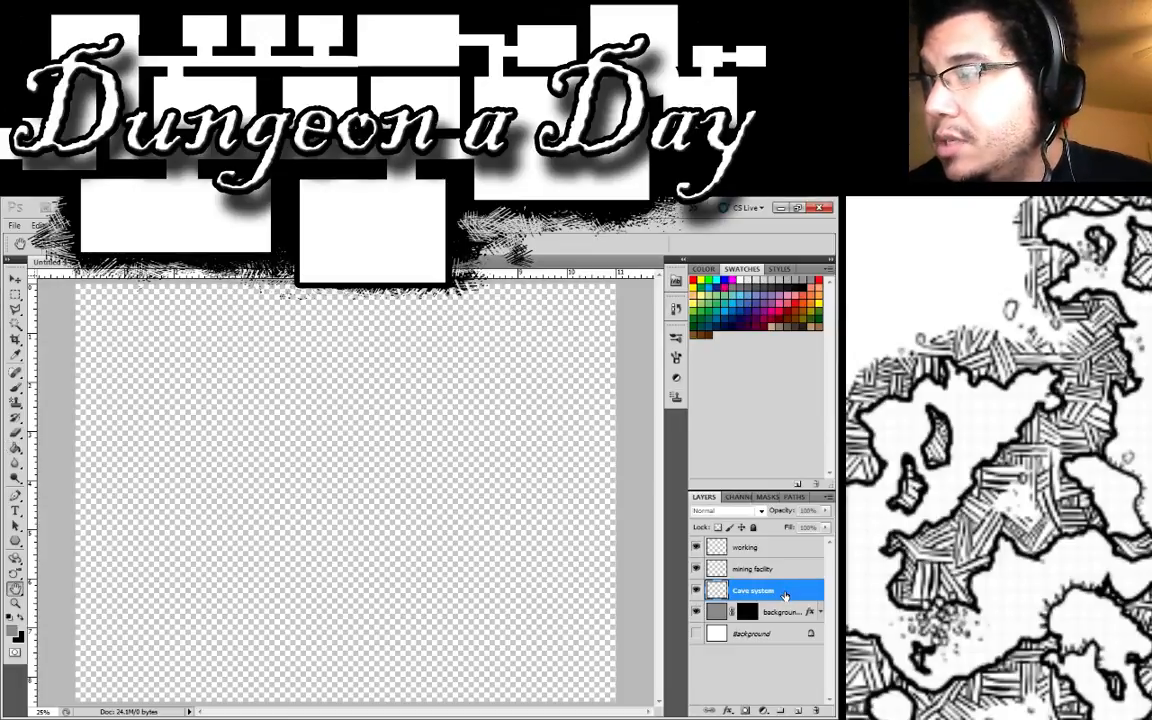
{"action": "double_click", "coordinate": [785, 595]}
{"action": "key", "text": "Escape"}
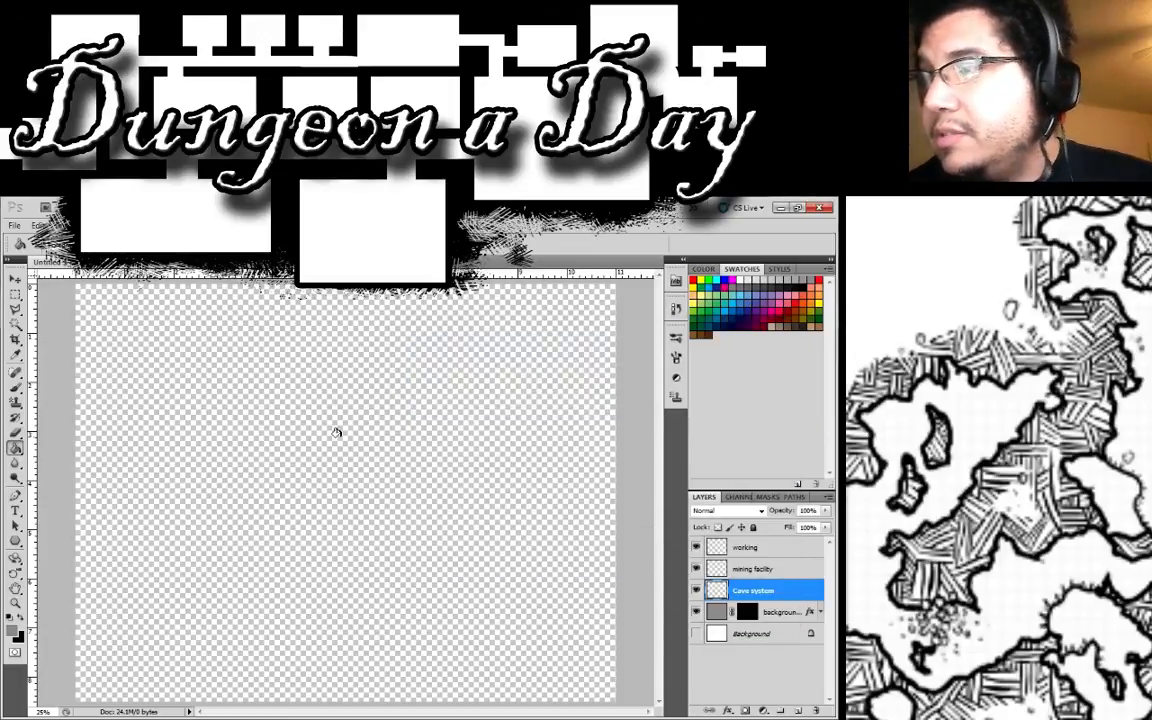
{"action": "left_click", "coordinate": [337, 433]}
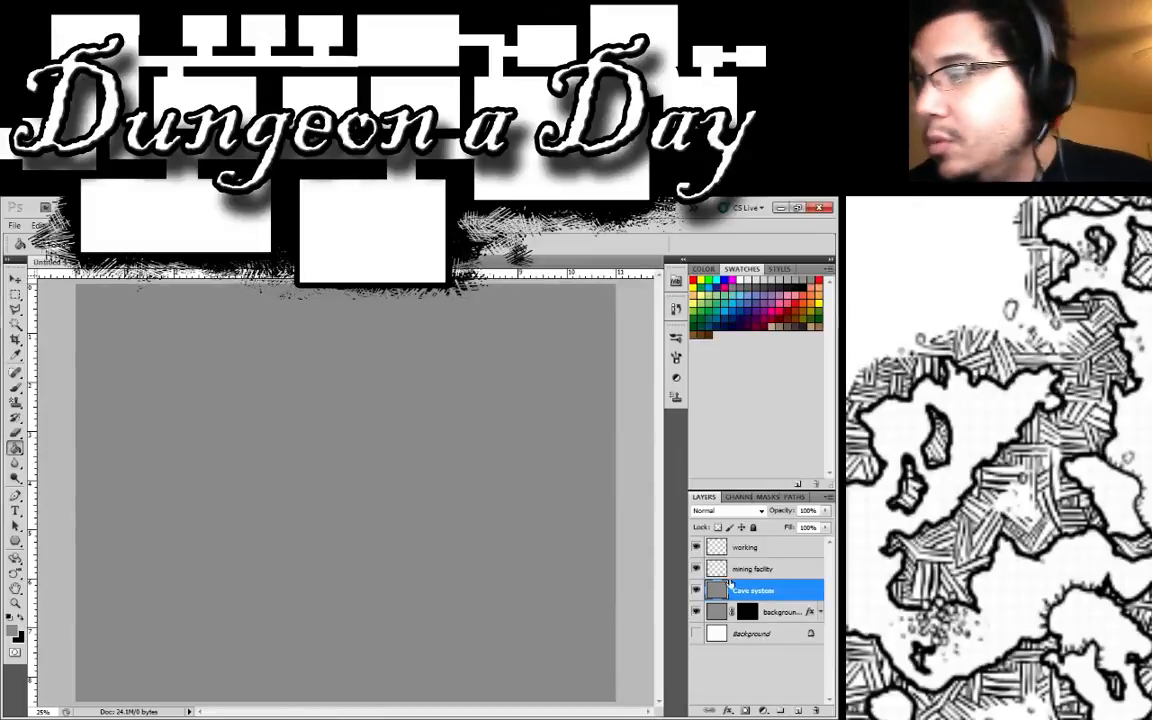
Step: Give the "Cave system" layer a Pattern Overlay using the last pattern, the textured square grid
{"action": "double_click", "coordinate": [789, 594]}
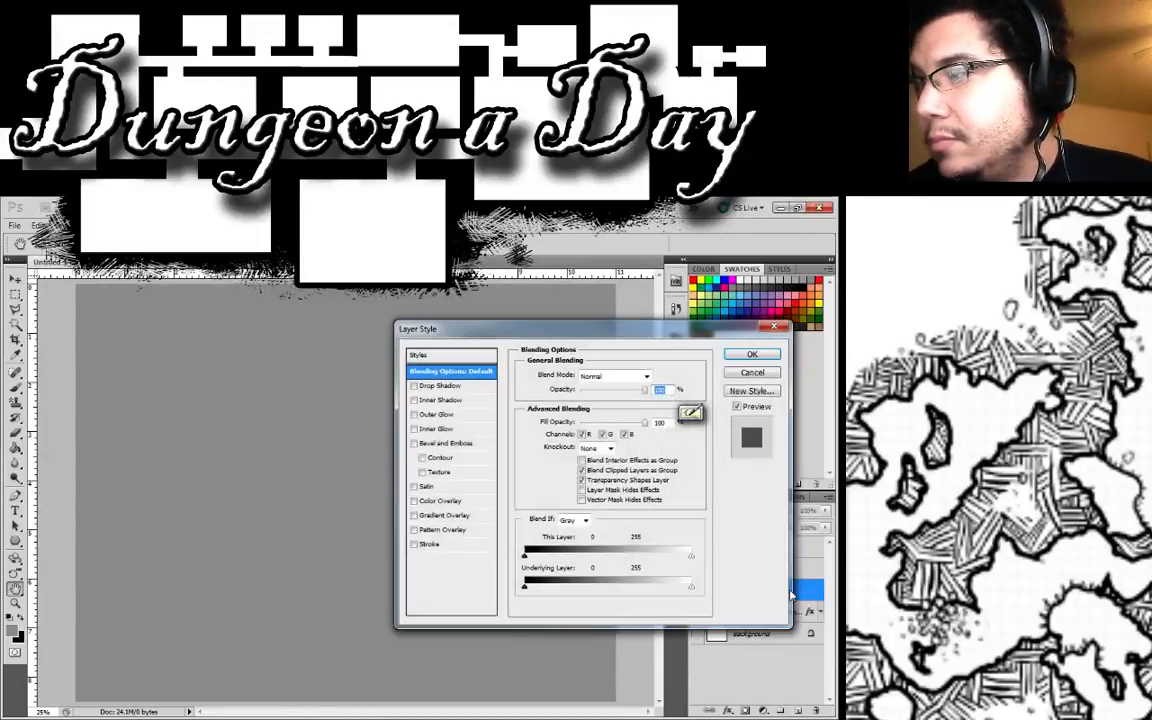
{"action": "left_click", "coordinate": [432, 531]}
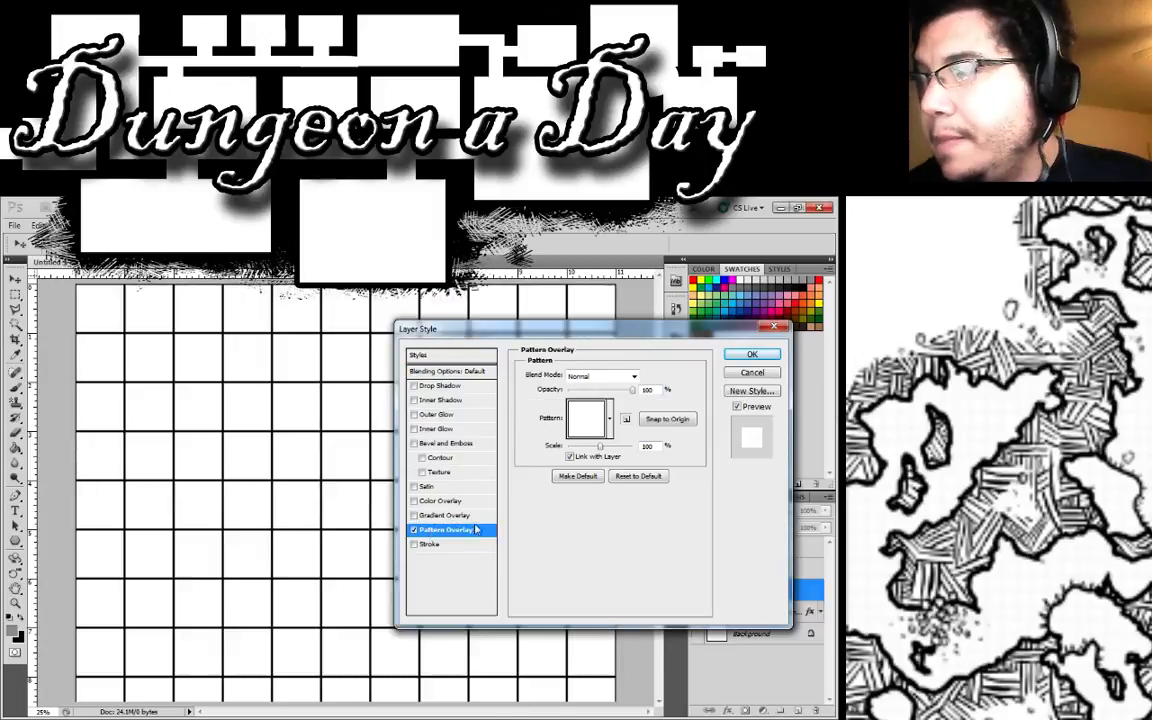
{"action": "left_click", "coordinate": [609, 418]}
{"action": "left_click", "coordinate": [634, 515]}
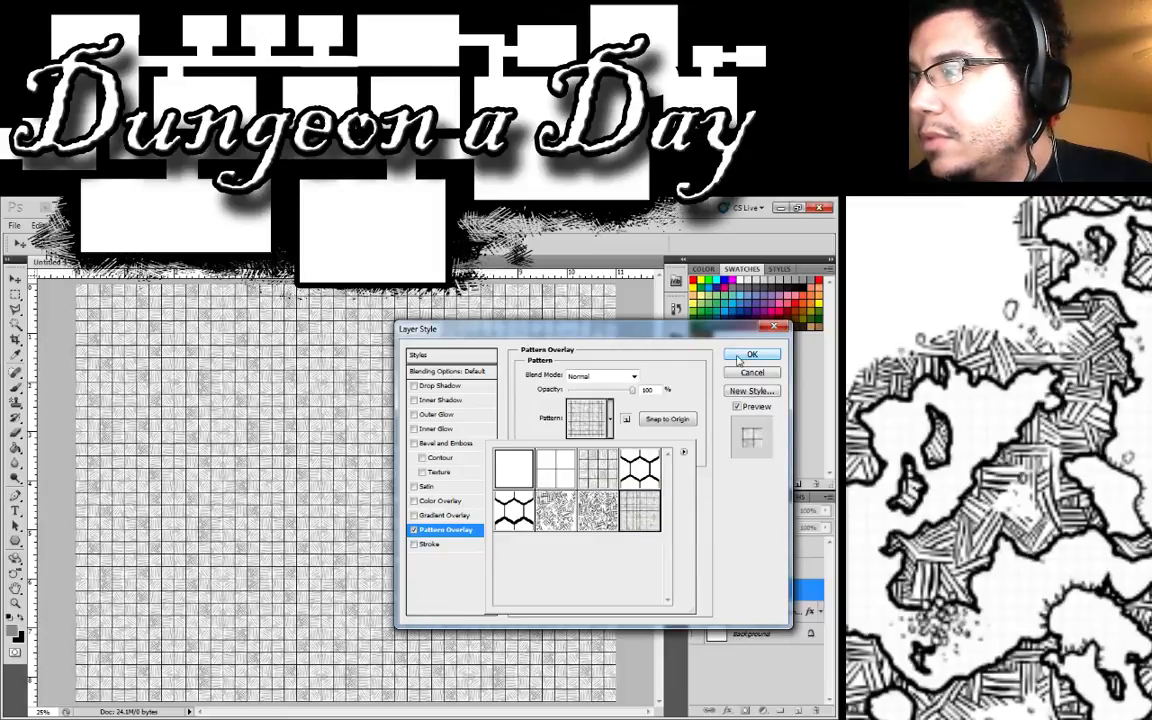
{"action": "left_click", "coordinate": [389, 497]}
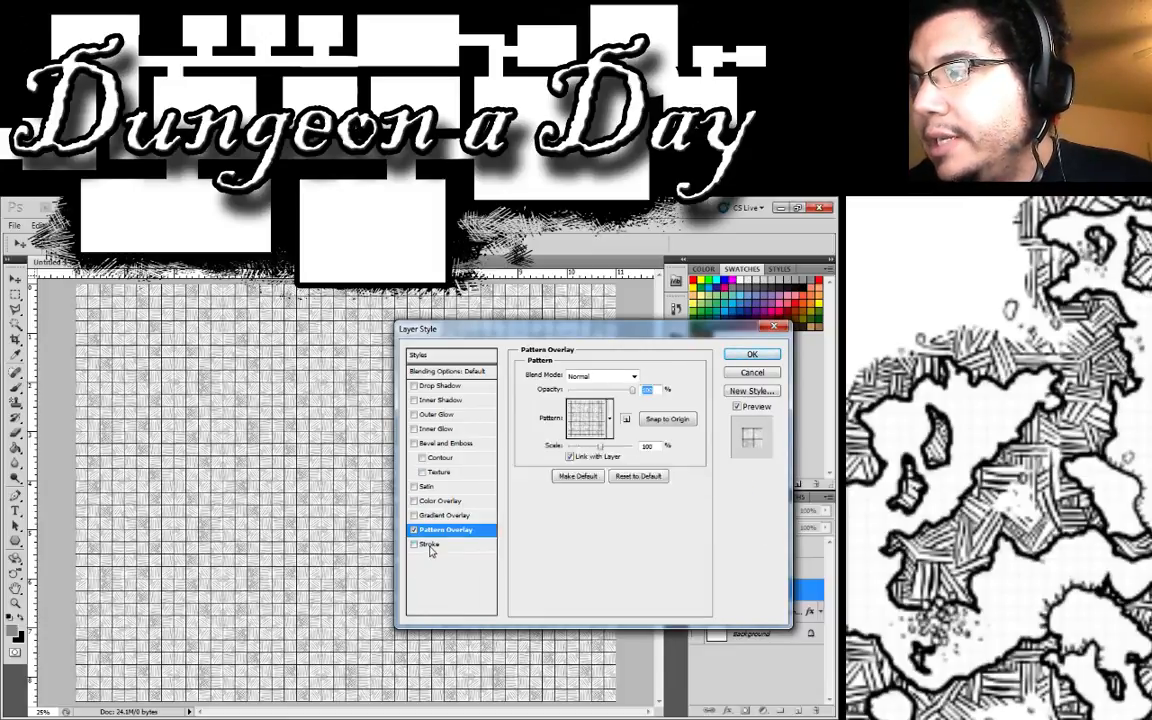
Step: Add a 10 px black Stroke effect to the "Cave system" layer and apply the layer style
{"action": "left_click", "coordinate": [430, 546]}
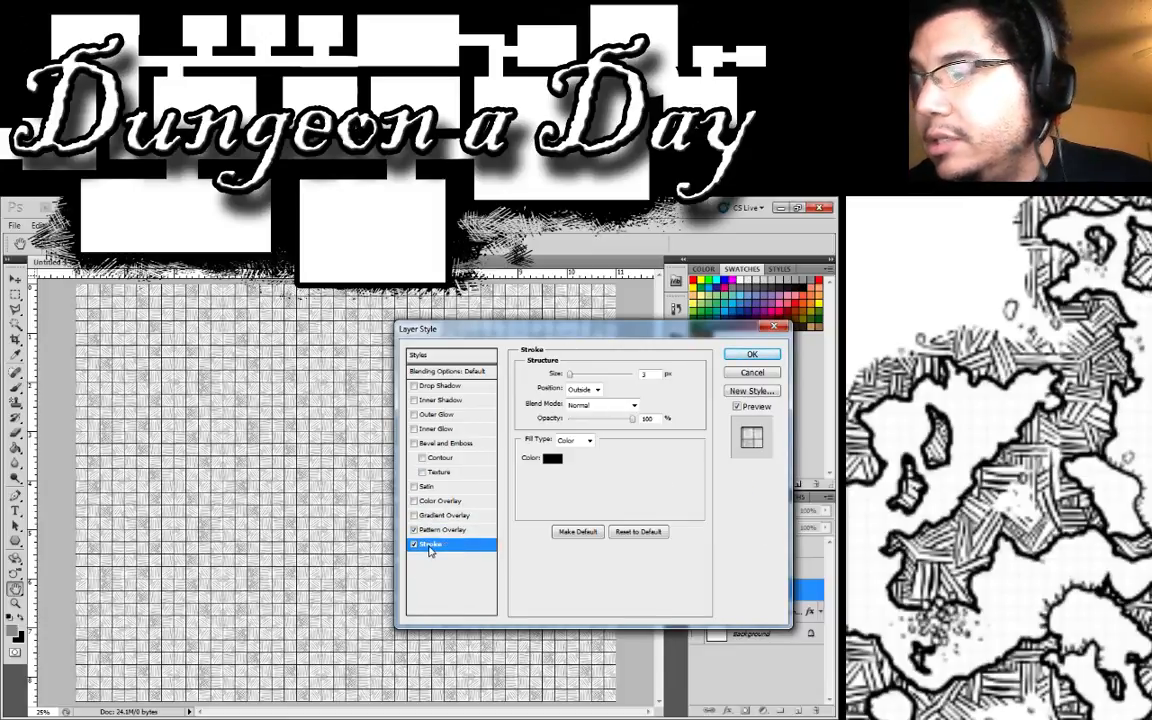
{"action": "double_click", "coordinate": [645, 374]}
{"action": "type", "text": "10"}
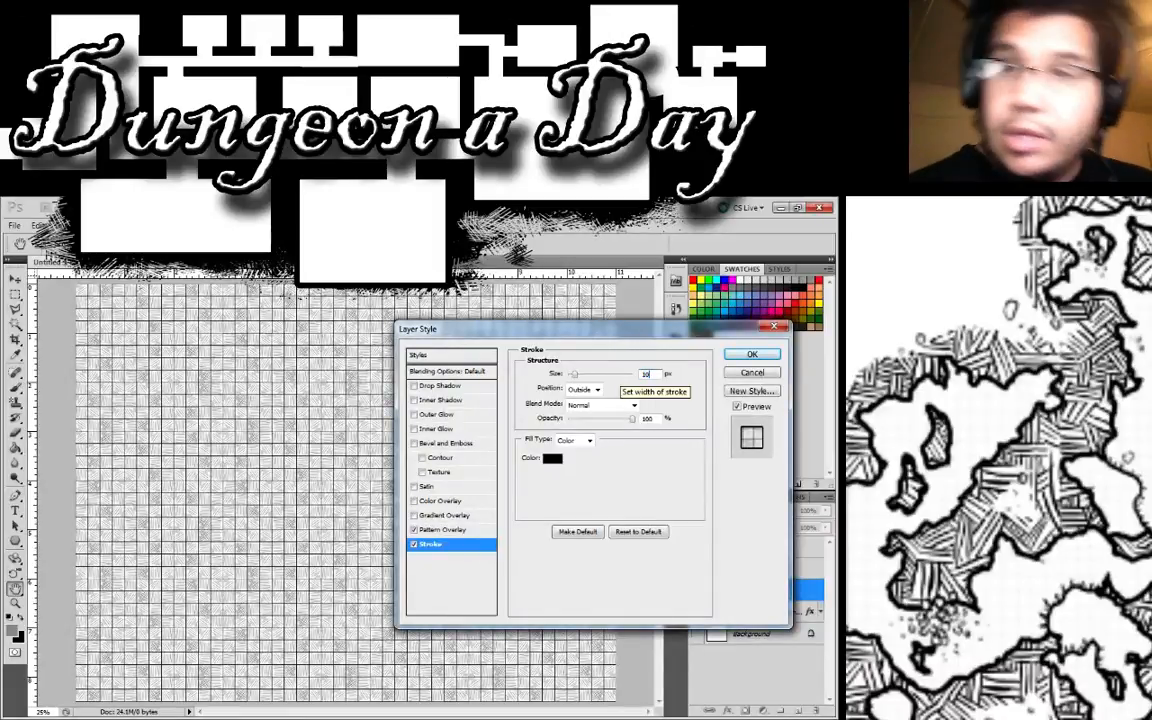
{"action": "left_click", "coordinate": [751, 355]}
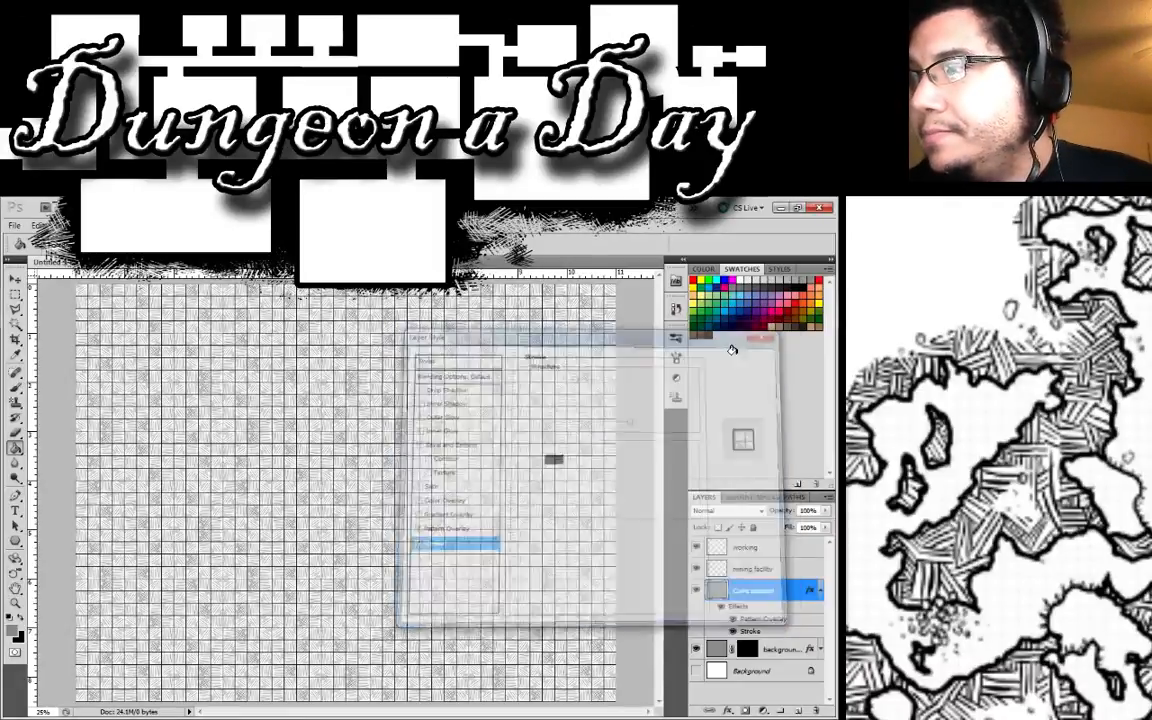
Step: Collapse the "Cave system" layer's effects list, then add a layer mask and invert it to black
{"action": "left_click", "coordinate": [820, 591]}
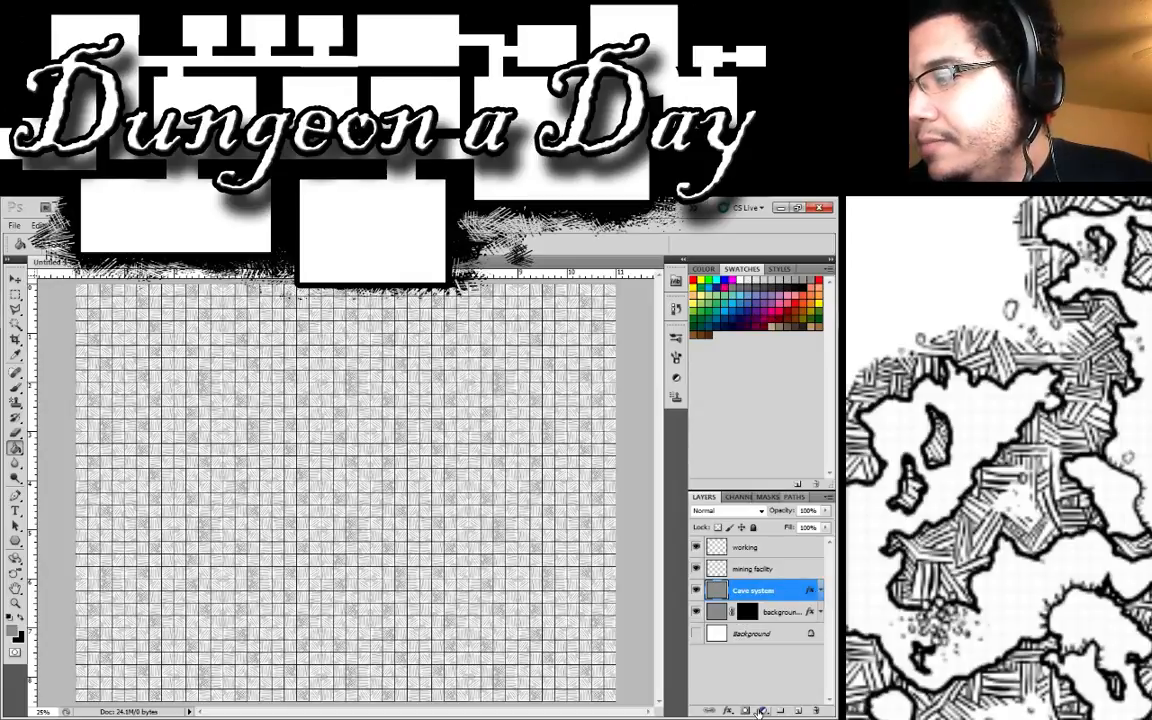
{"action": "left_click", "coordinate": [746, 711]}
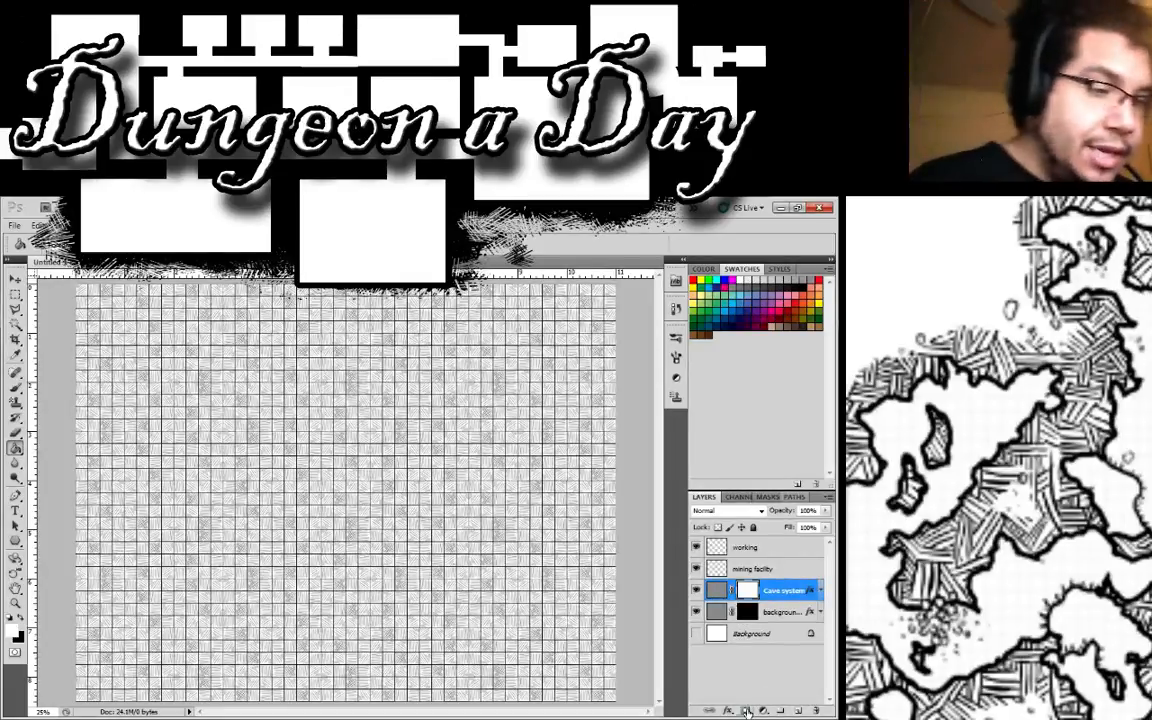
{"action": "key", "text": "ctrl+i"}
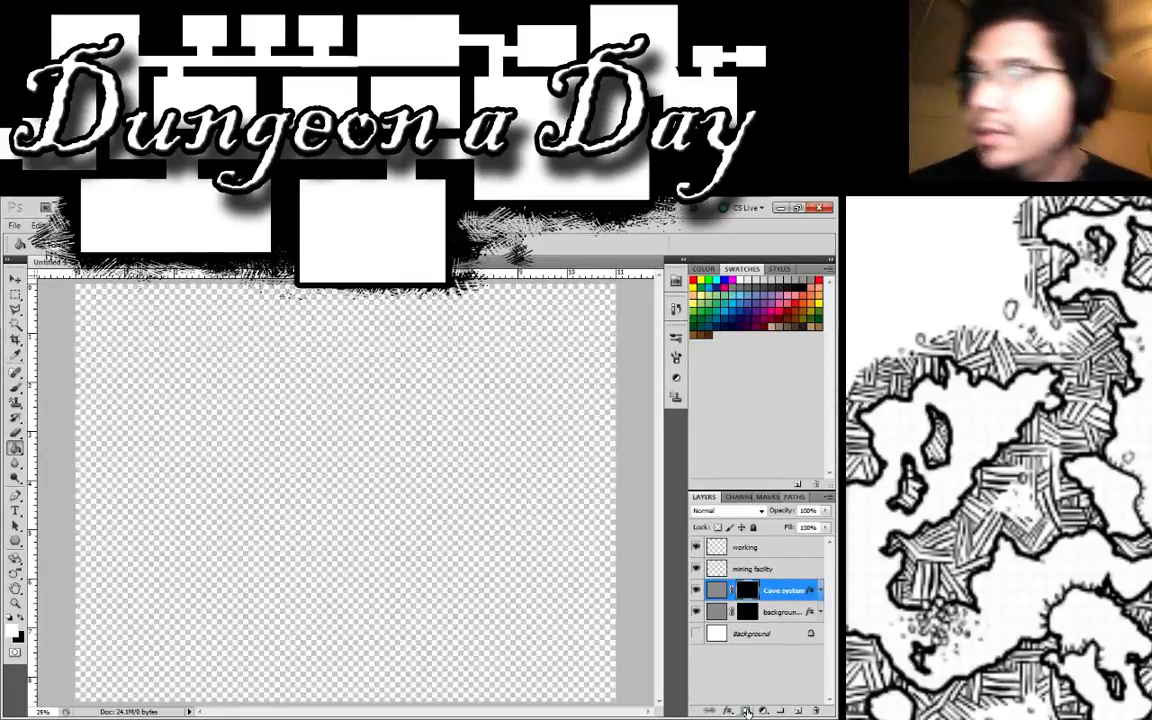
Step: Fill the "mining facility" layer with gray and give it the plain square-grid Pattern Overlay at 25% scale
{"action": "left_click", "coordinate": [765, 570]}
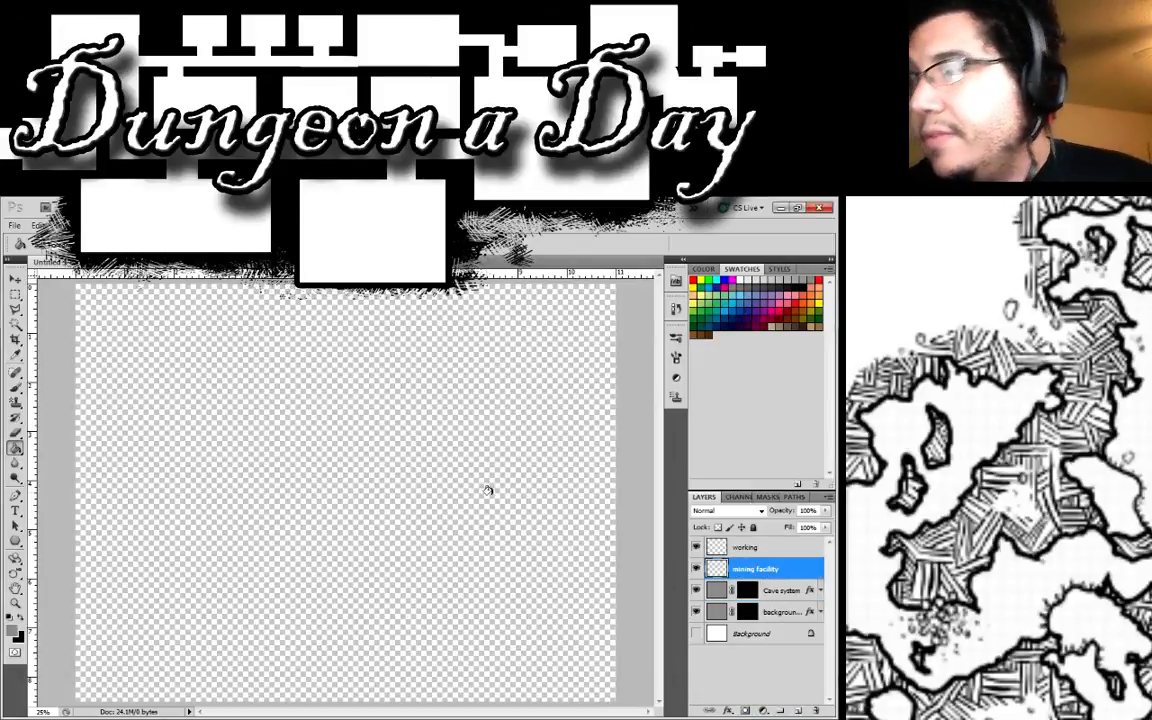
{"action": "left_click", "coordinate": [261, 459]}
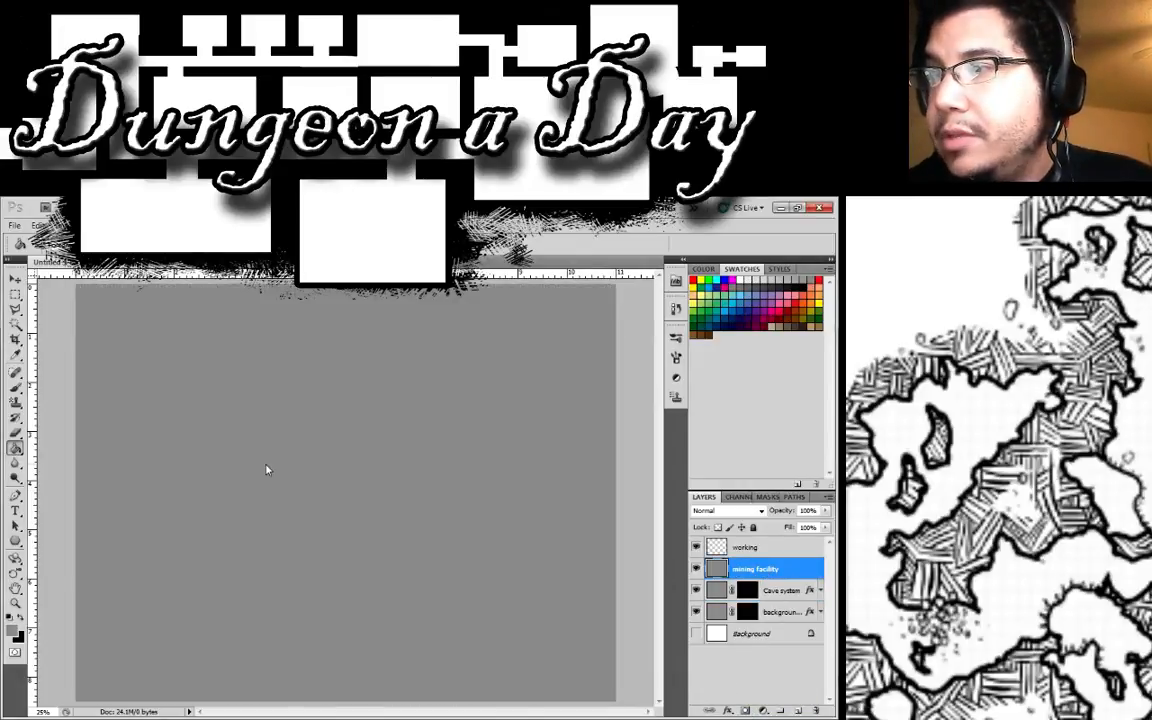
{"action": "double_click", "coordinate": [800, 572]}
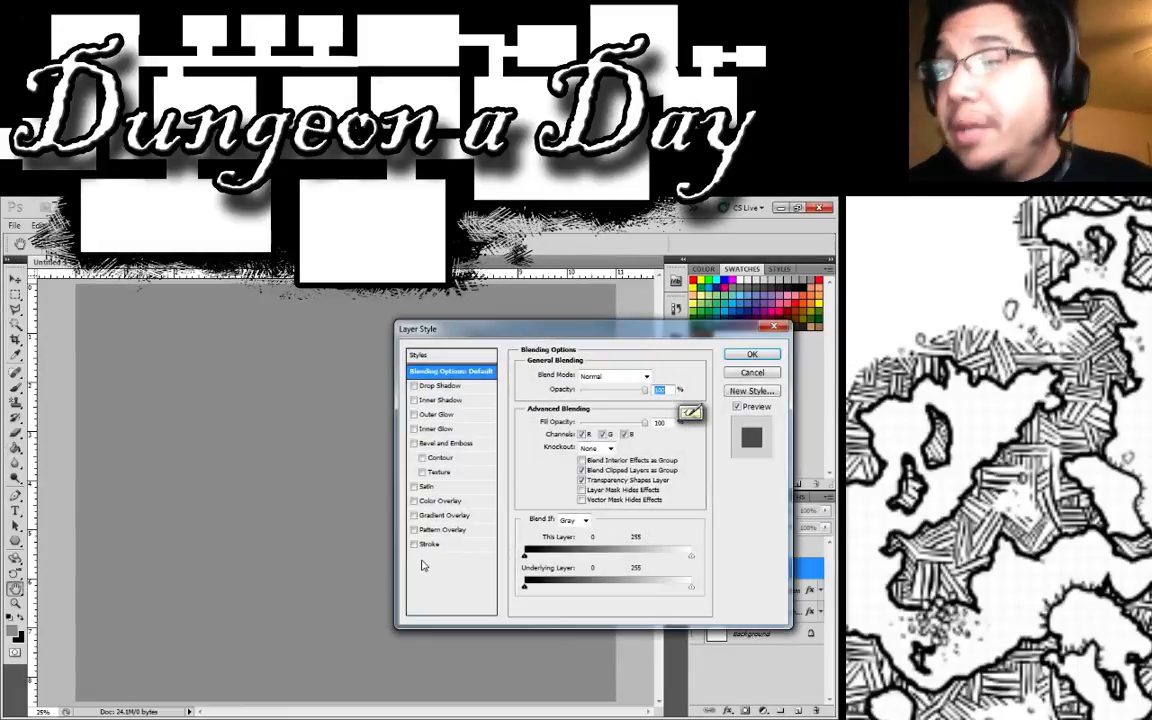
{"action": "left_click", "coordinate": [414, 529]}
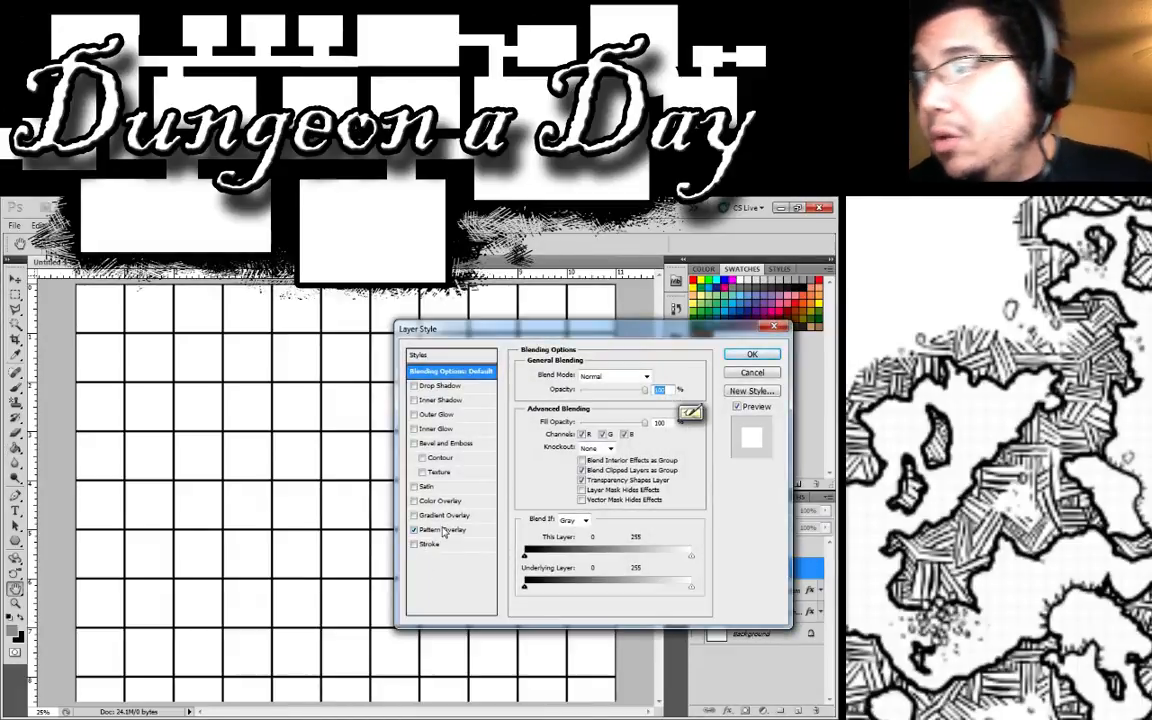
{"action": "left_click", "coordinate": [468, 532]}
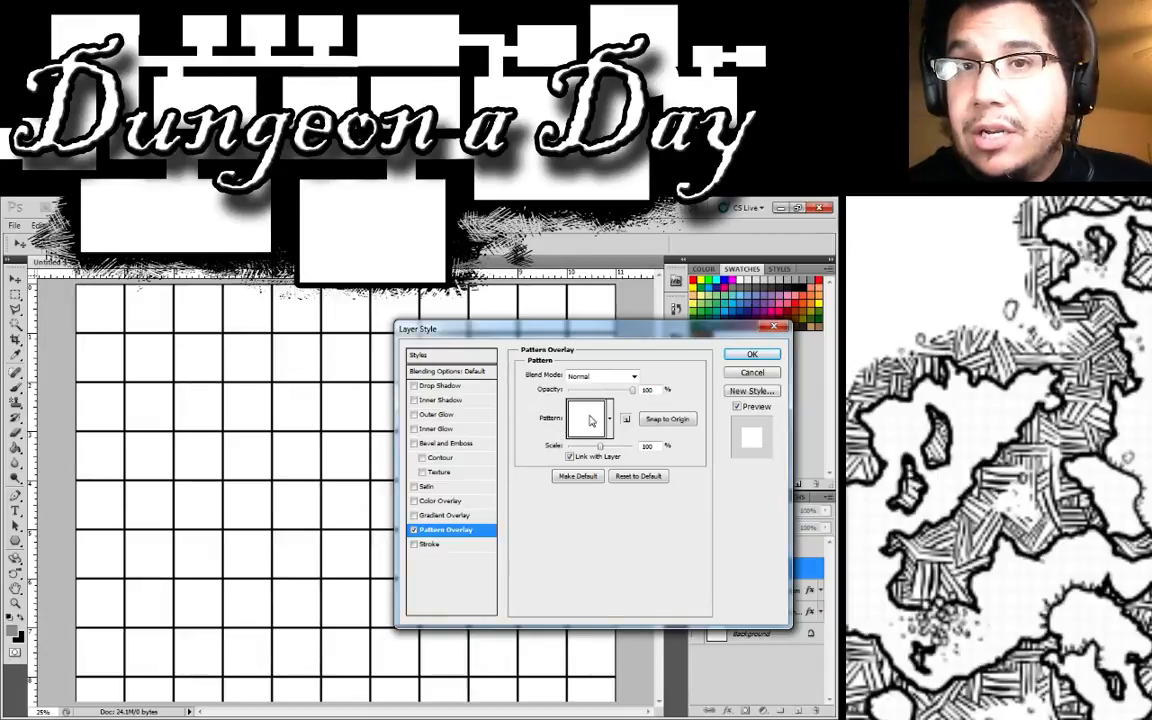
{"action": "double_click", "coordinate": [655, 446]}
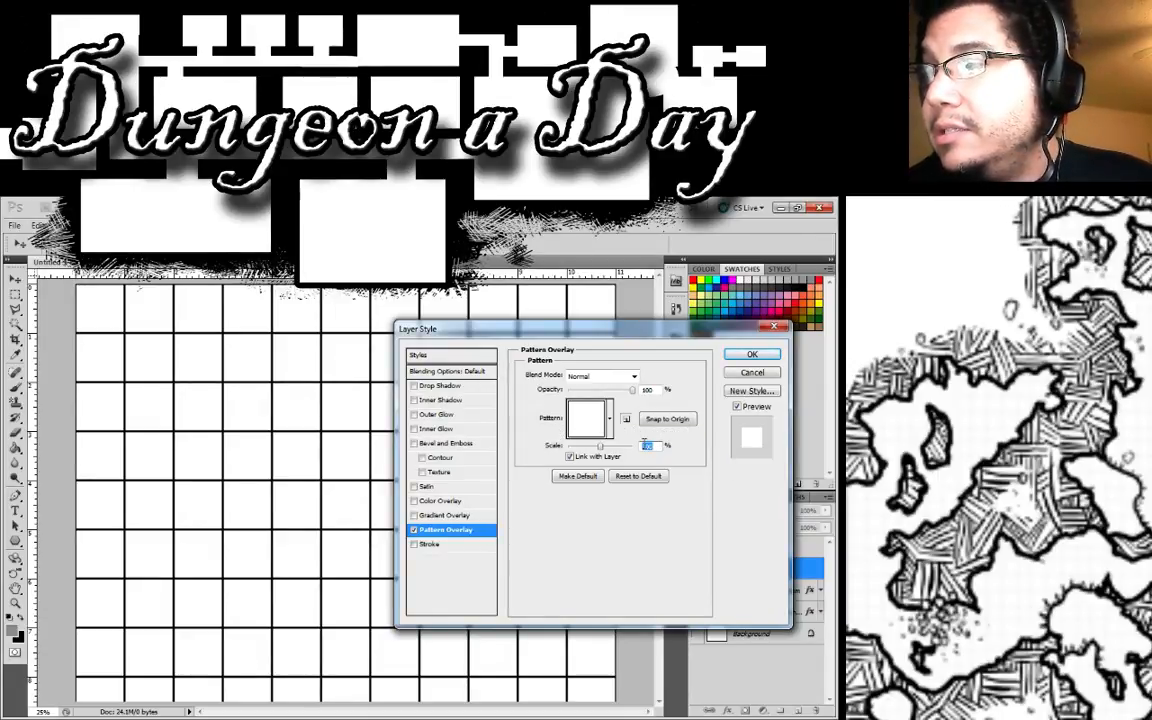
{"action": "type", "text": "25"}
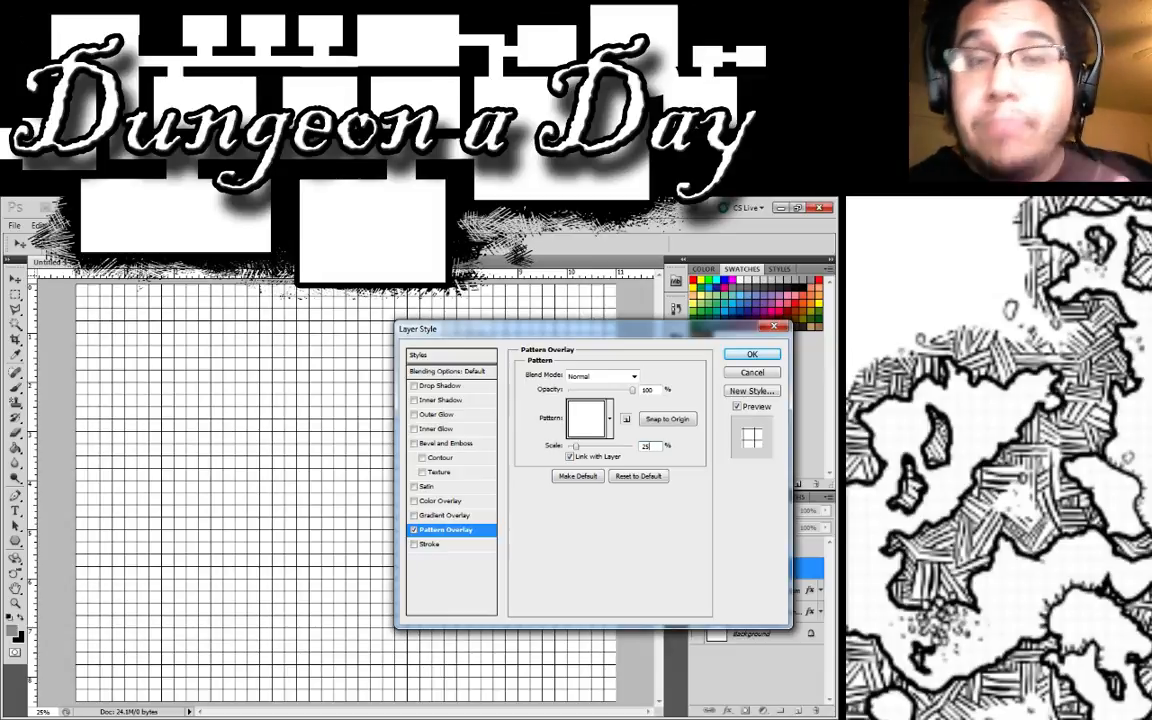
Step: Add a 10 px black Stroke effect to the "mining facility" layer and apply the layer style
{"action": "left_click", "coordinate": [429, 544]}
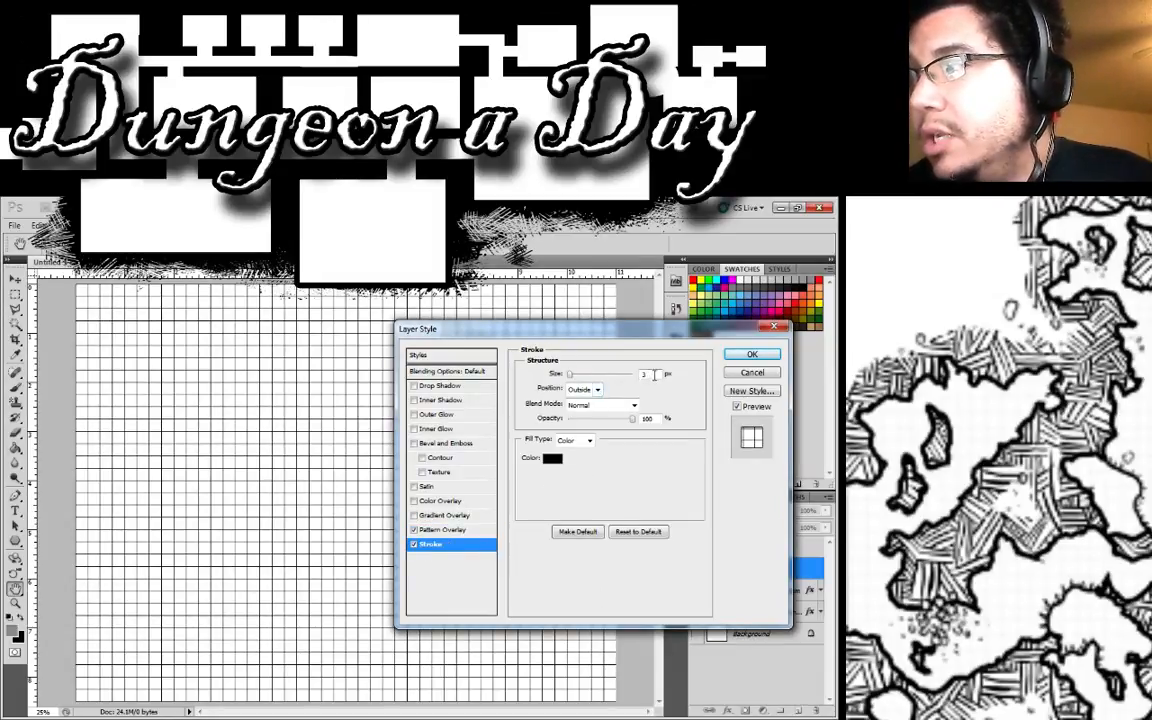
{"action": "type", "text": "10"}
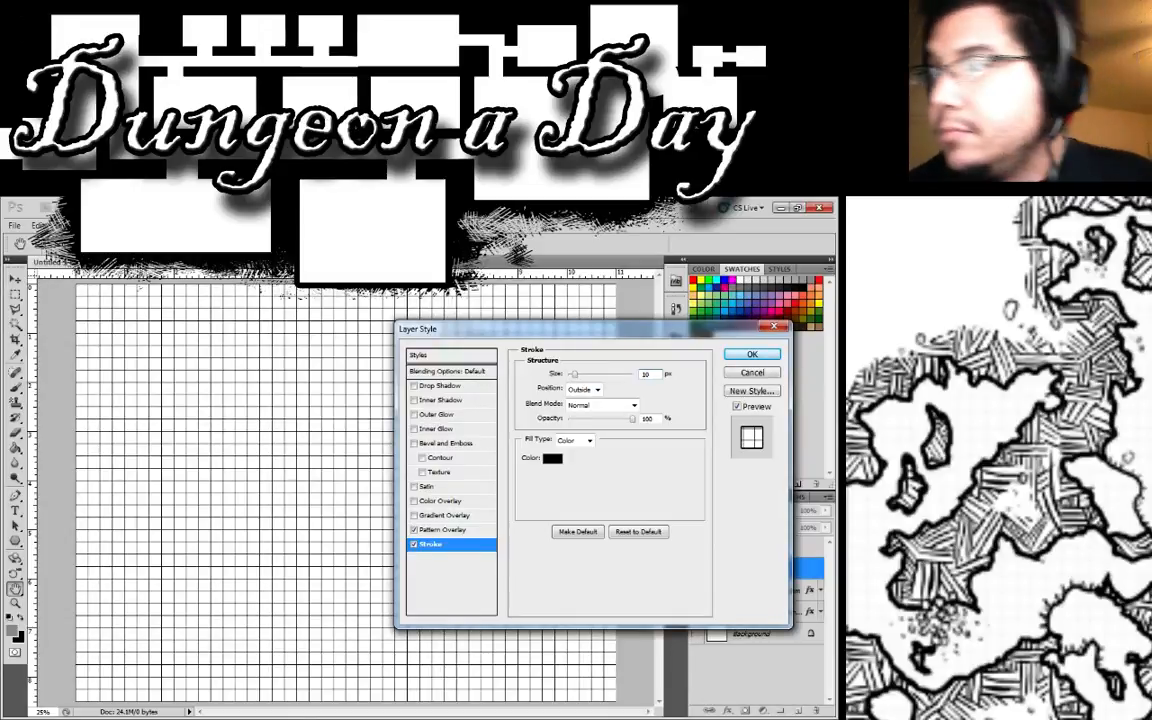
{"action": "left_click", "coordinate": [752, 354]}
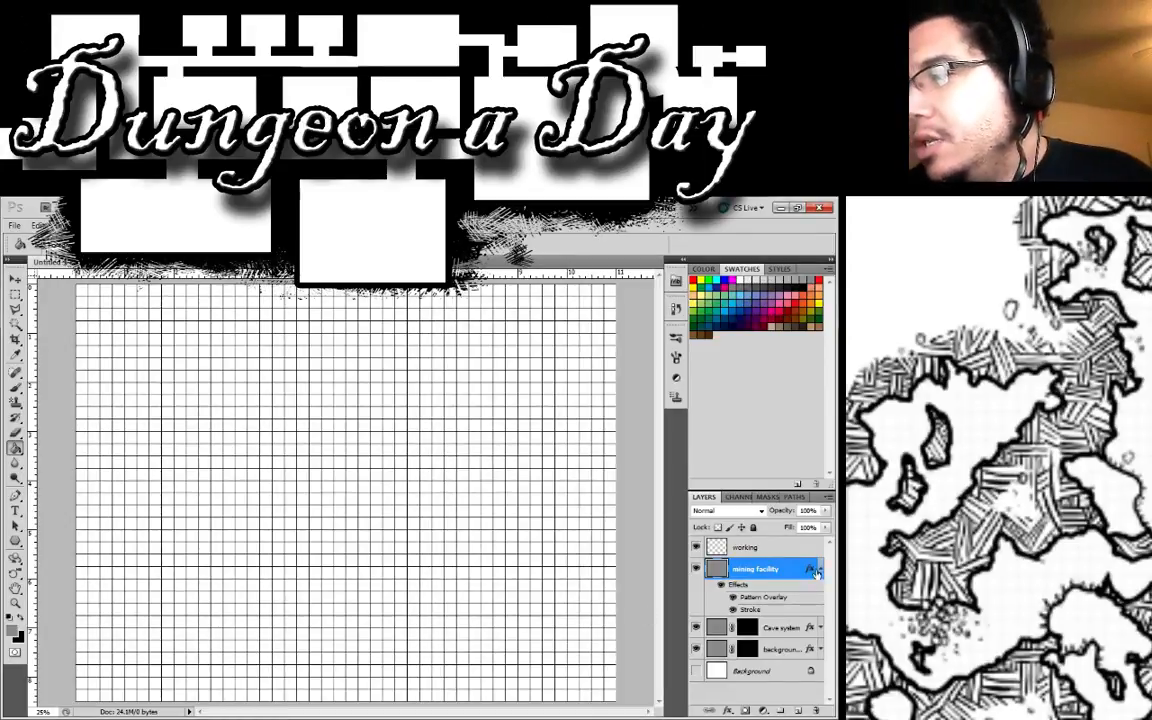
Step: Collapse the "mining facility" layer's effects list, then add a layer mask and invert it to black
{"action": "left_click", "coordinate": [721, 584]}
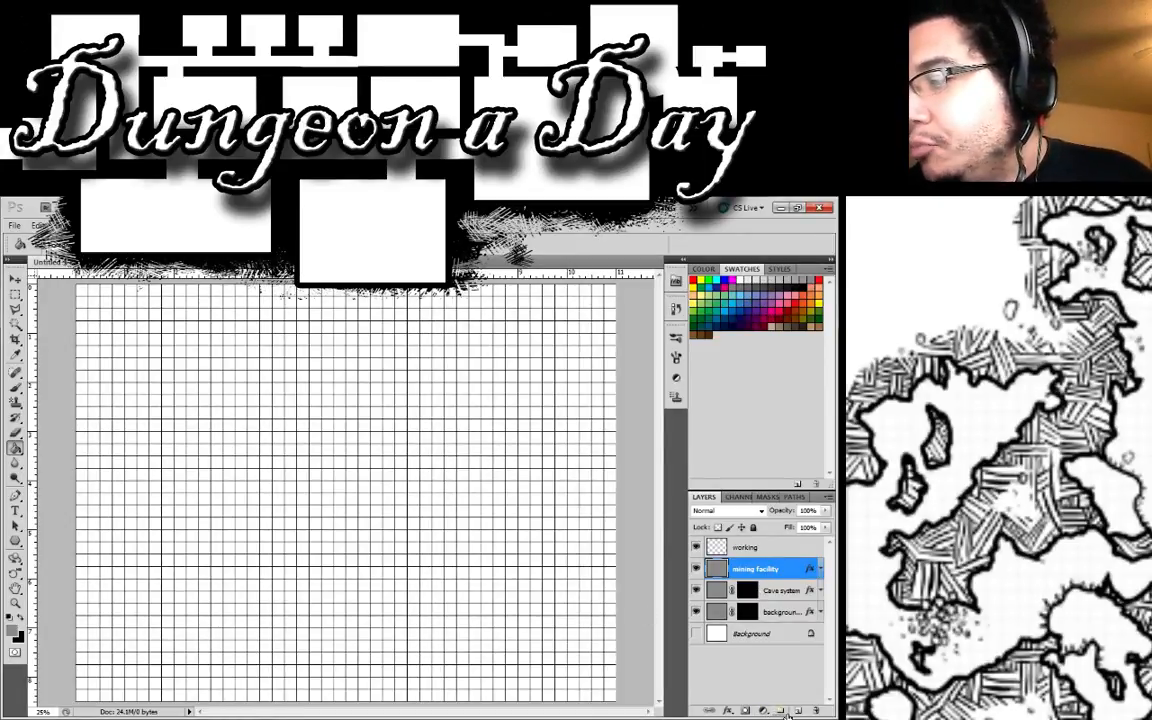
{"action": "left_click", "coordinate": [745, 710]}
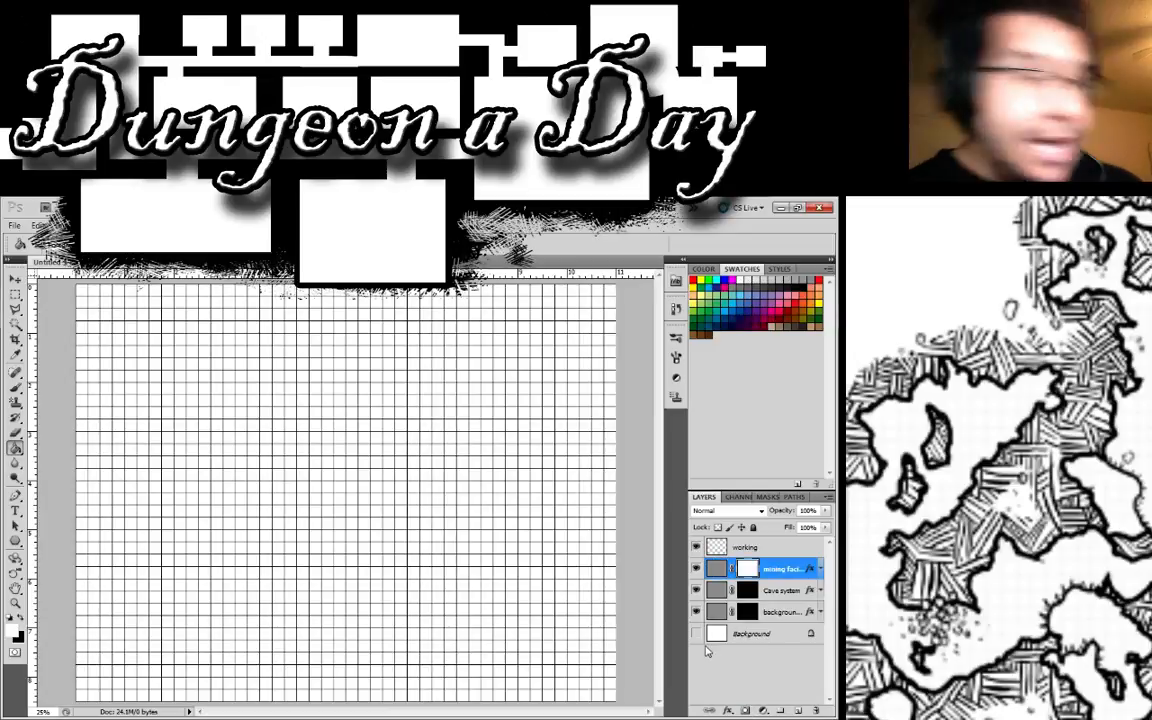
{"action": "key", "text": "ctrl+i"}
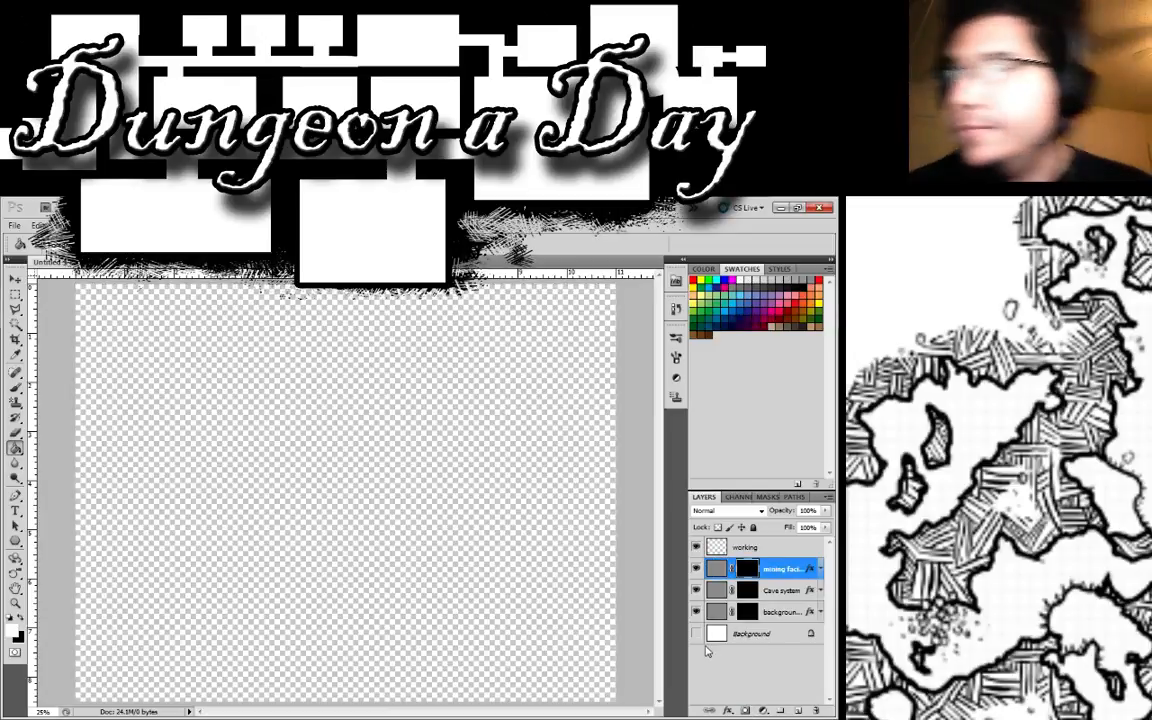
Step: Select the "working" layer and show the document grid over the canvas
{"action": "key", "text": "alt+bracketright"}
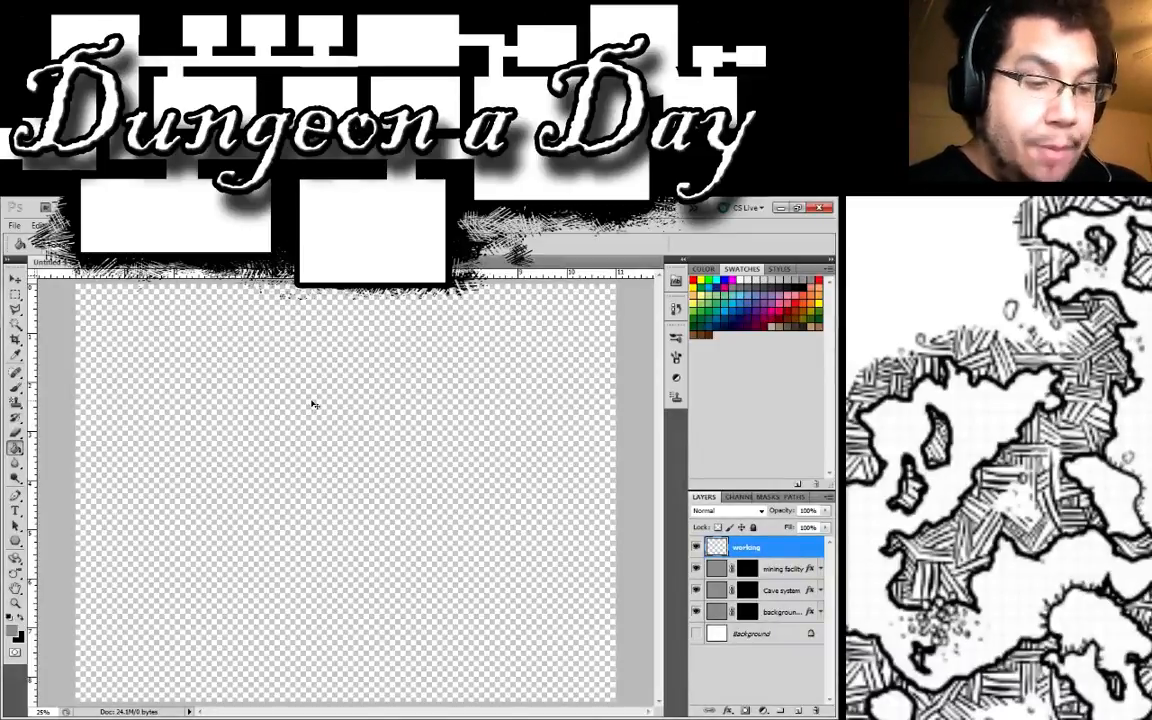
{"action": "key", "text": "ctrl+apostrophe"}
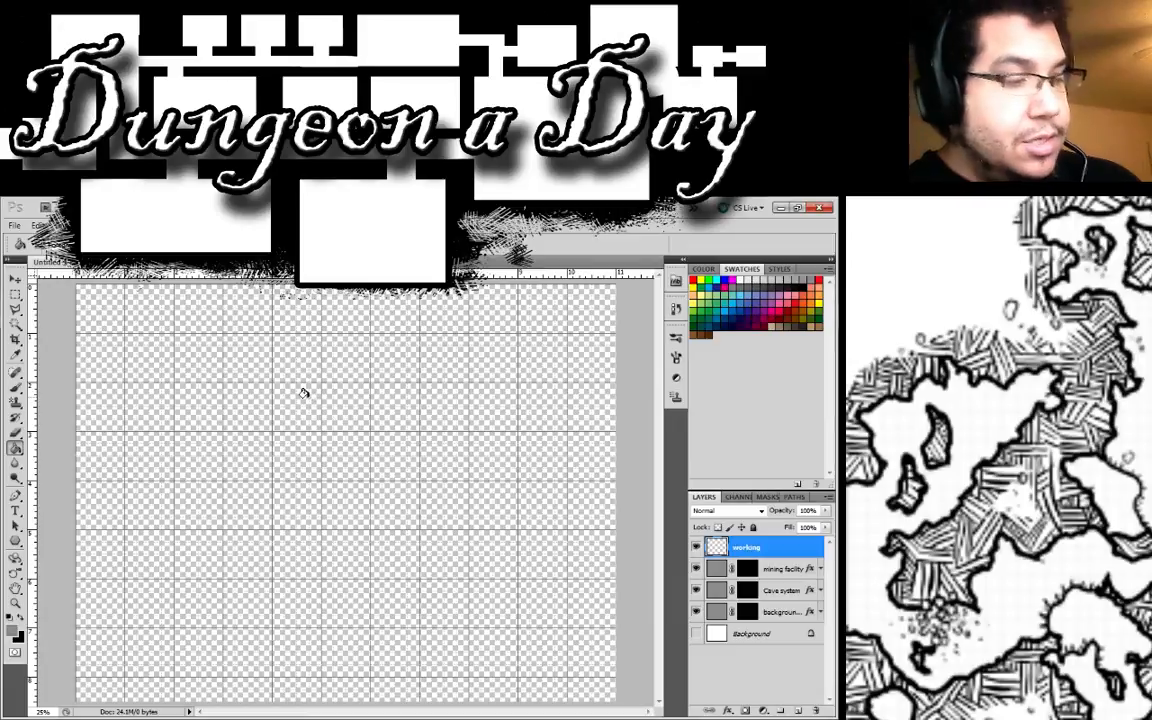
{"action": "key", "text": "z"}
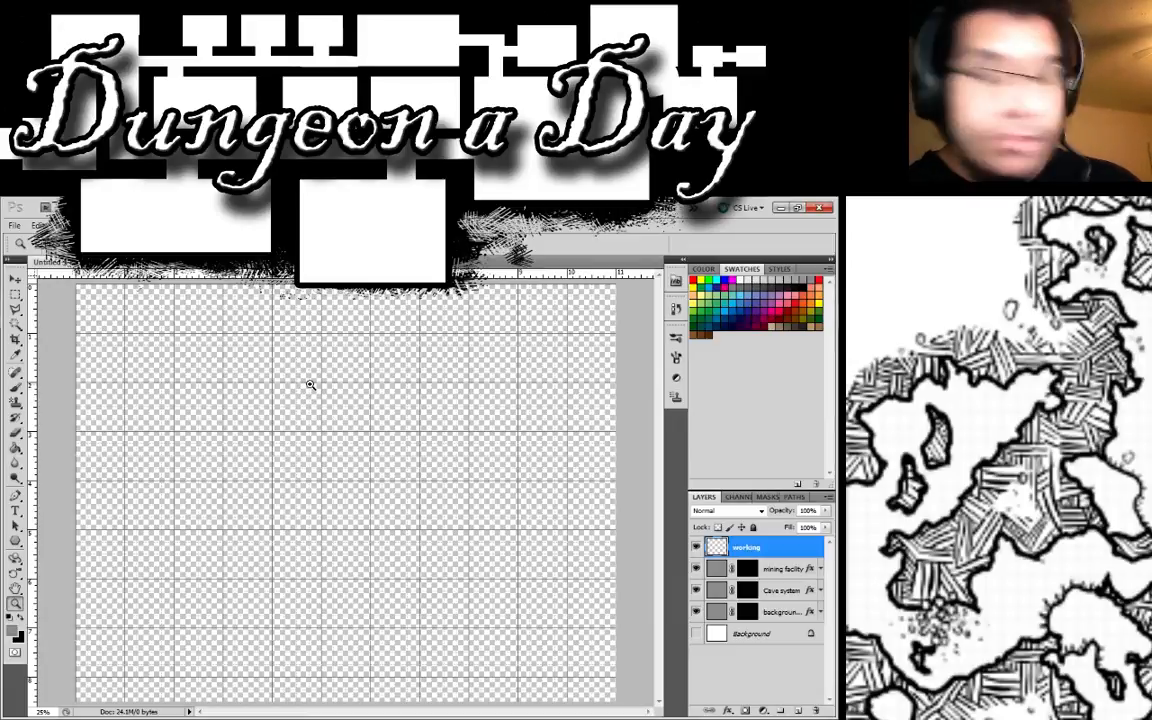
{"action": "left_click", "coordinate": [309, 383]}
{"action": "left_click", "coordinate": [298, 458]}
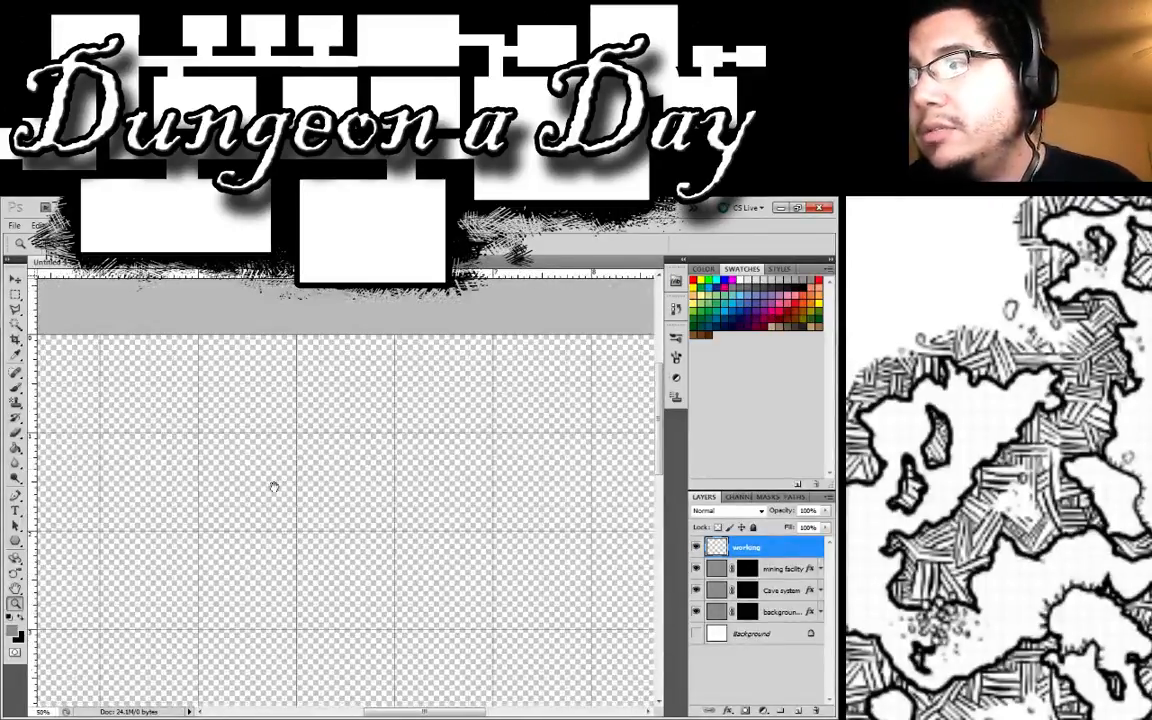
{"action": "left_click_drag", "start_coordinate": [275, 481], "coordinate": [355, 573]}
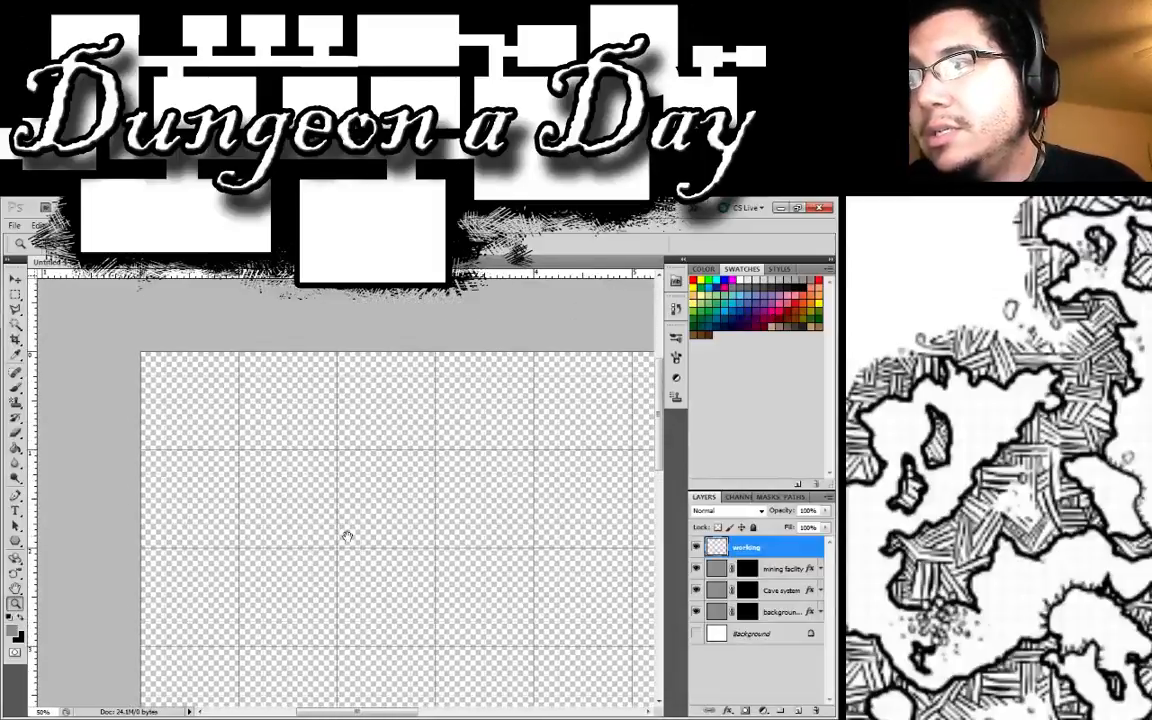
Step: Choose the Rectangular Marquee tool and check the snapping options for the grid
{"action": "left_click", "coordinate": [15, 295]}
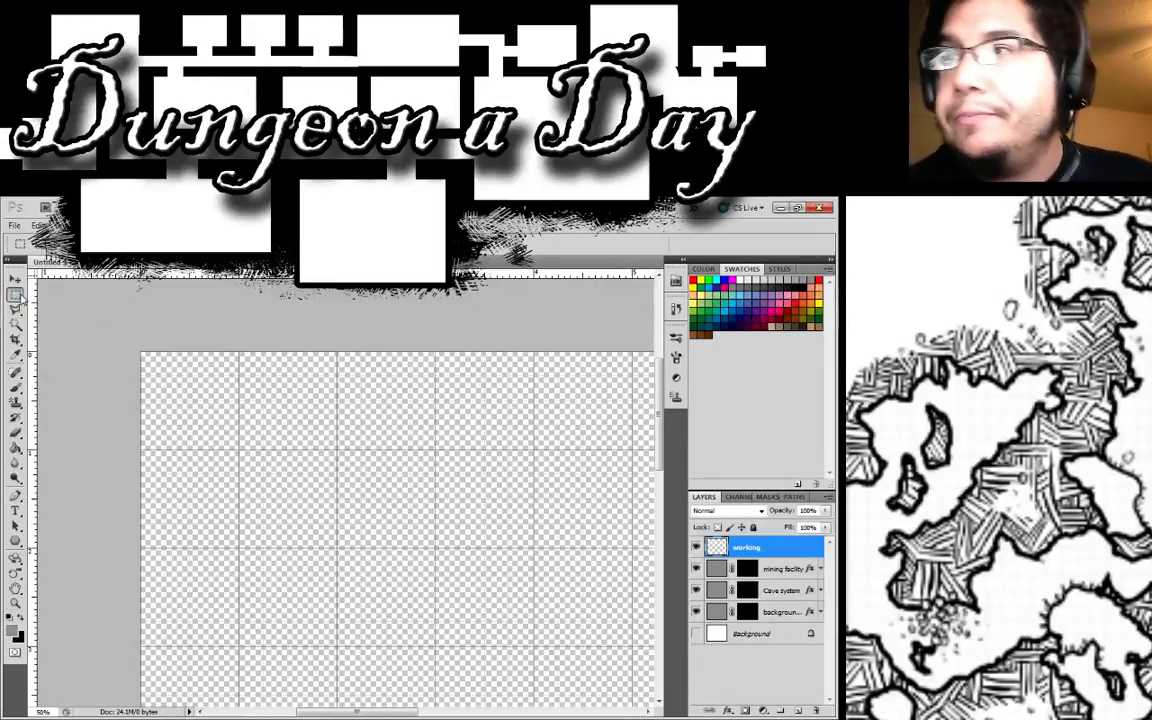
{"action": "left_click", "coordinate": [249, 225]}
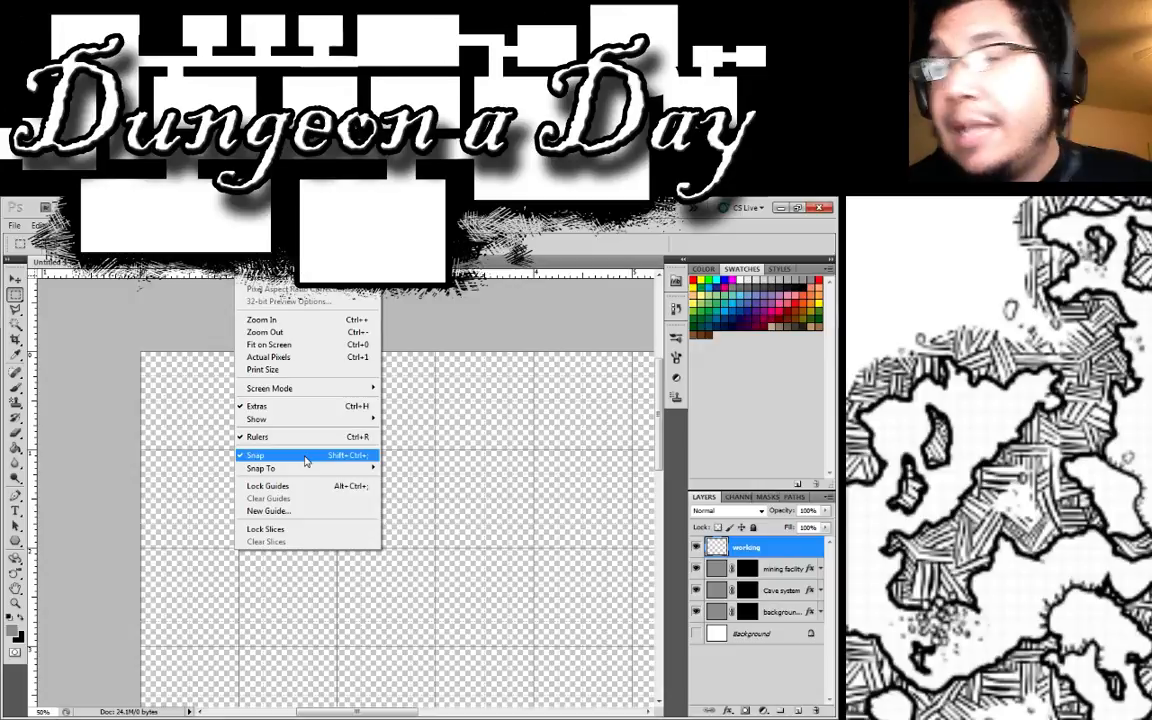
{"action": "mouse_move", "coordinate": [304, 470]}
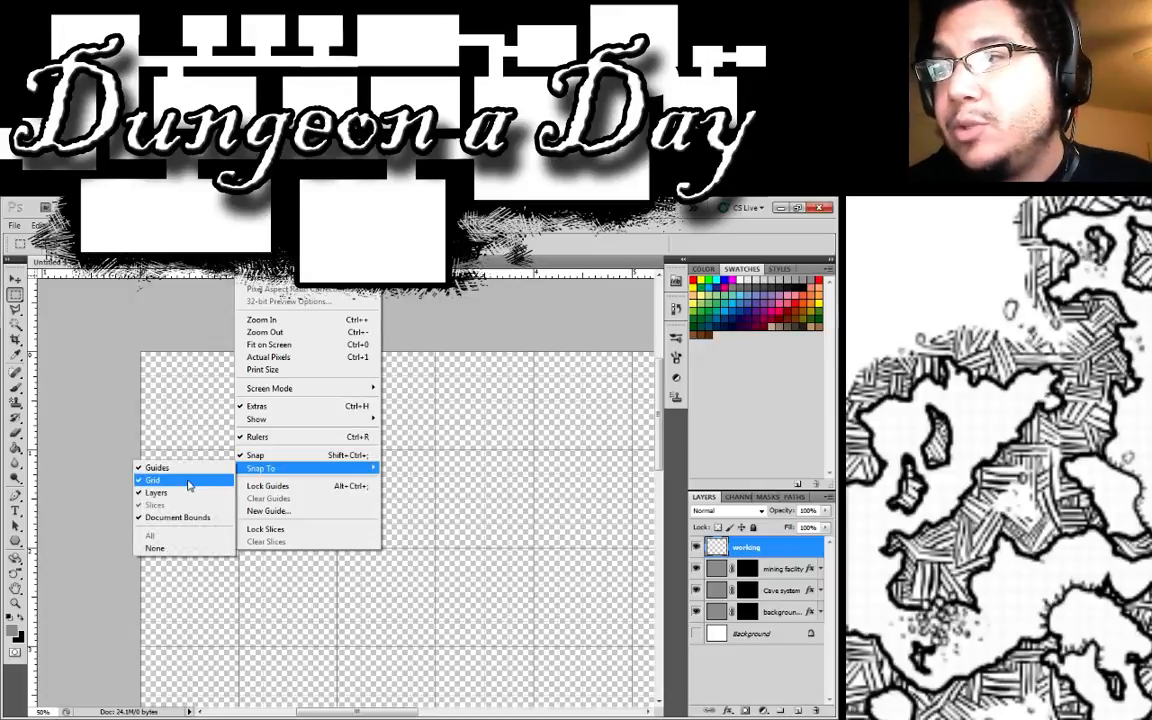
{"action": "left_click", "coordinate": [86, 362]}
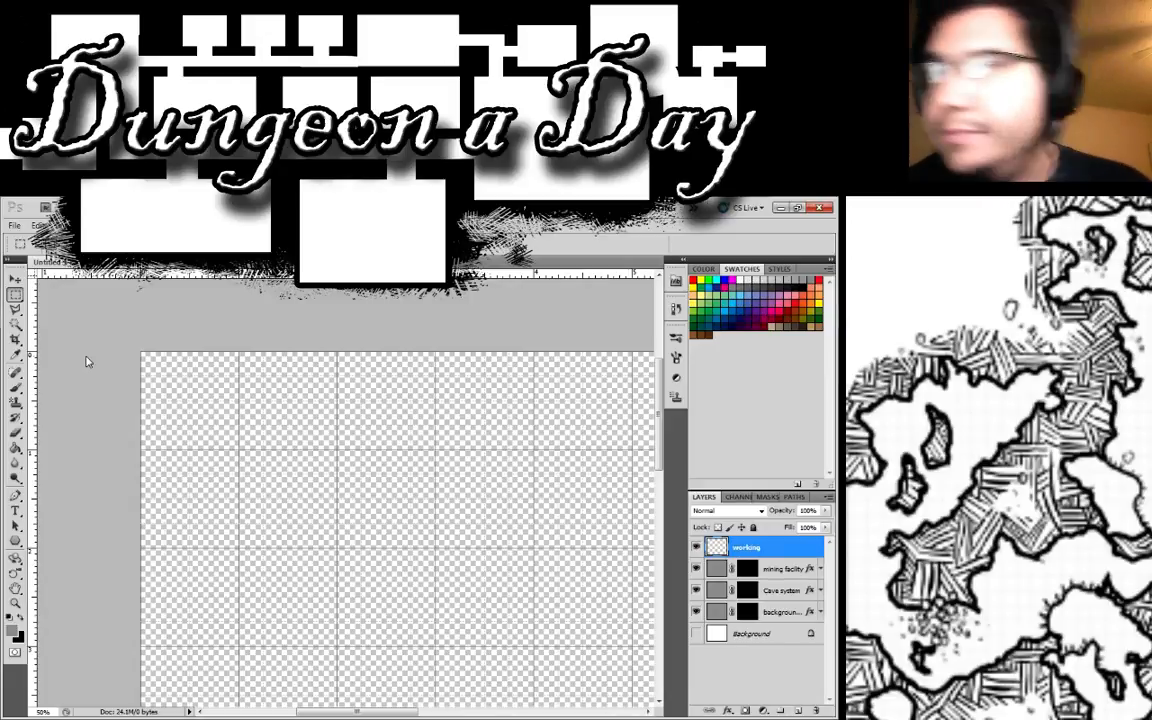
Step: Make the Background layer visible behind the grid near the canvas's upper-left corner
{"action": "key", "text": "z"}
{"action": "left_click", "coordinate": [182, 367]}
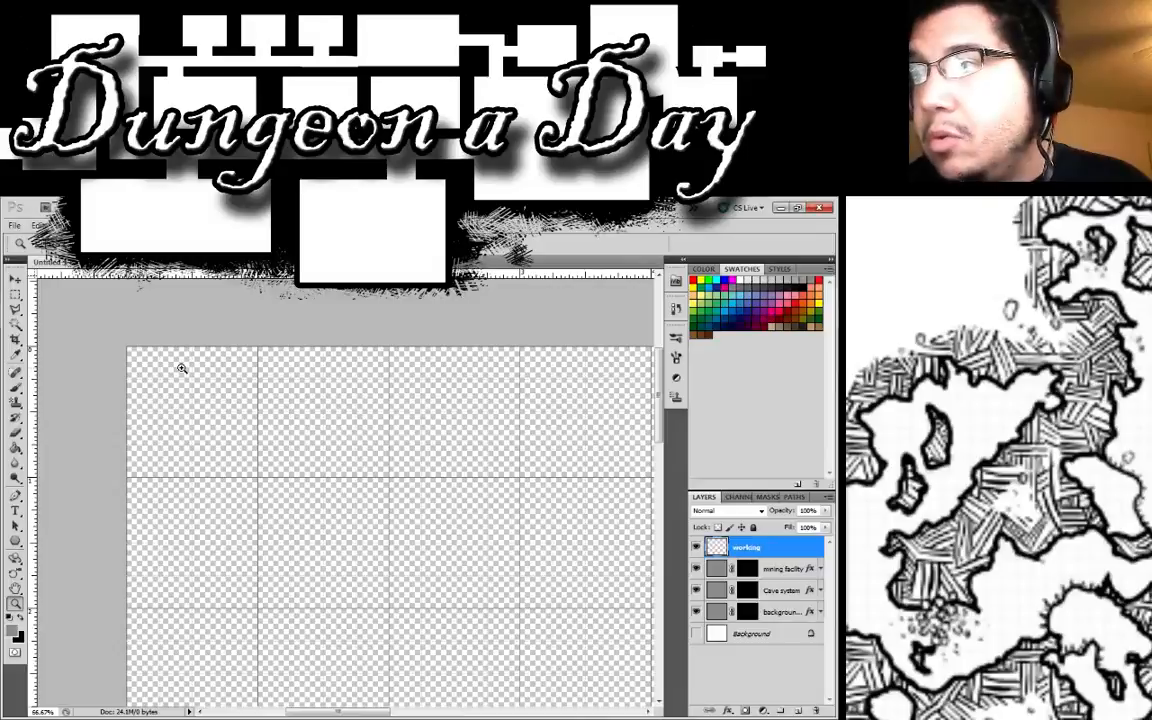
{"action": "left_click", "coordinate": [697, 636]}
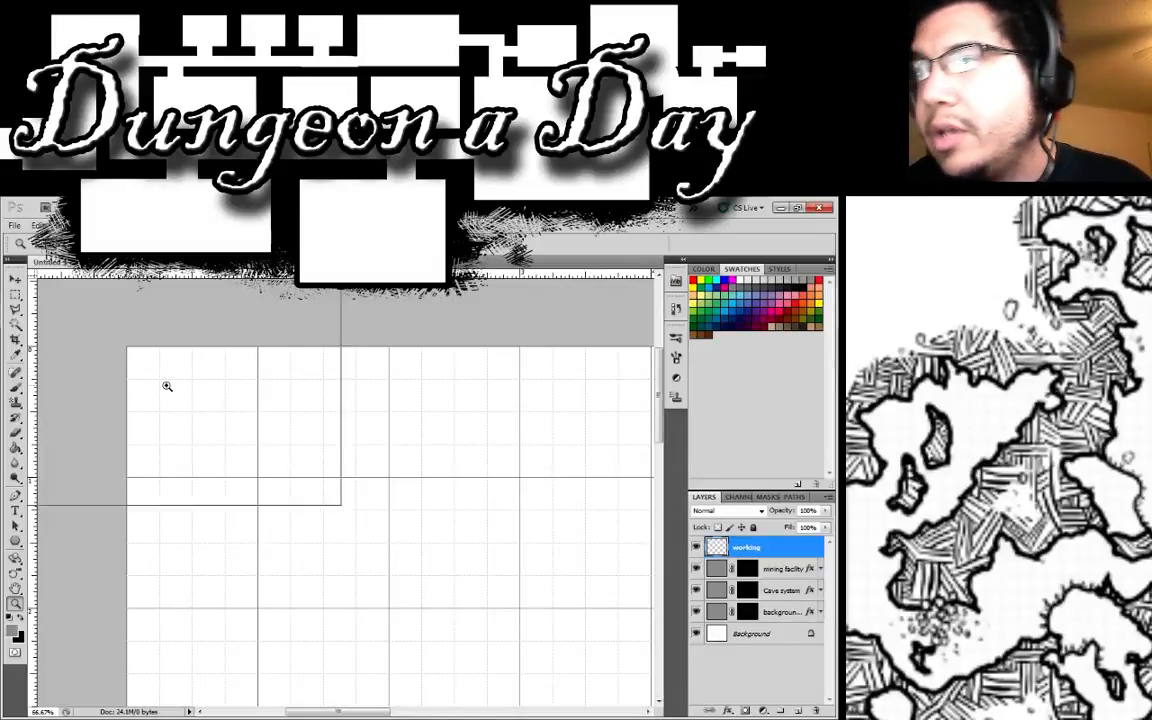
{"action": "left_click", "coordinate": [167, 386]}
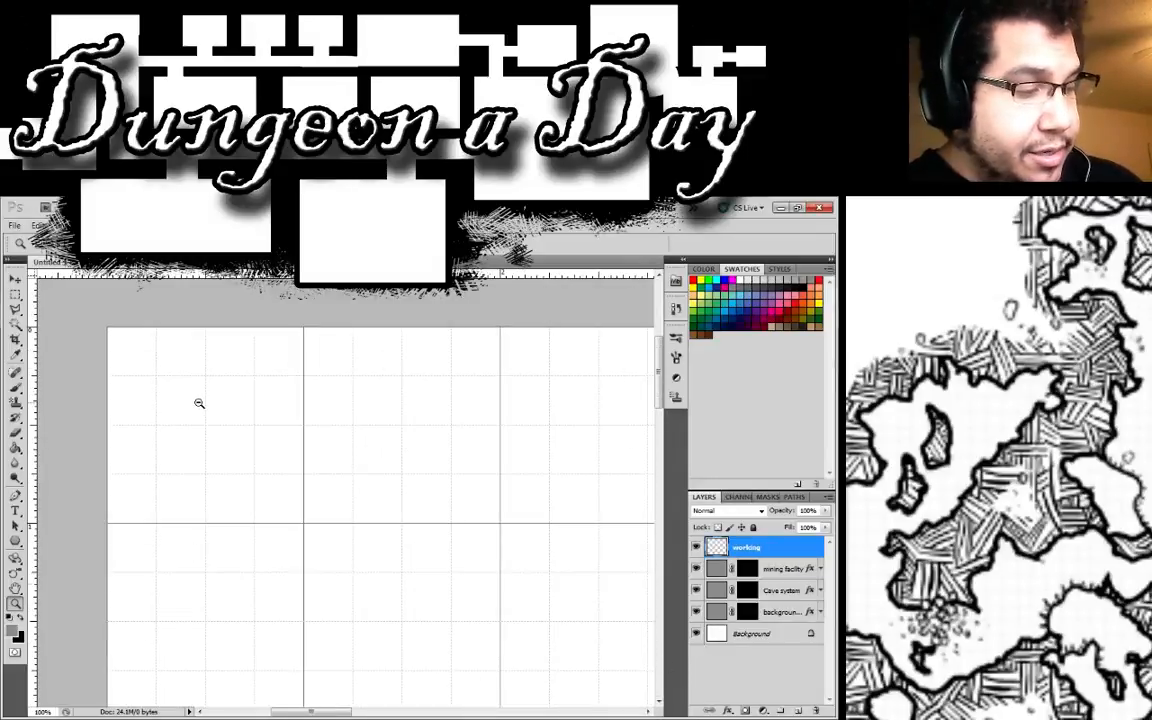
{"action": "left_click", "coordinate": [199, 403], "text": "alt"}
Step: Select a two-by-four-square entry room with the Rectangular Marquee and add one-square-wide hallways running four squares east and six squares south
{"action": "key", "text": "m"}
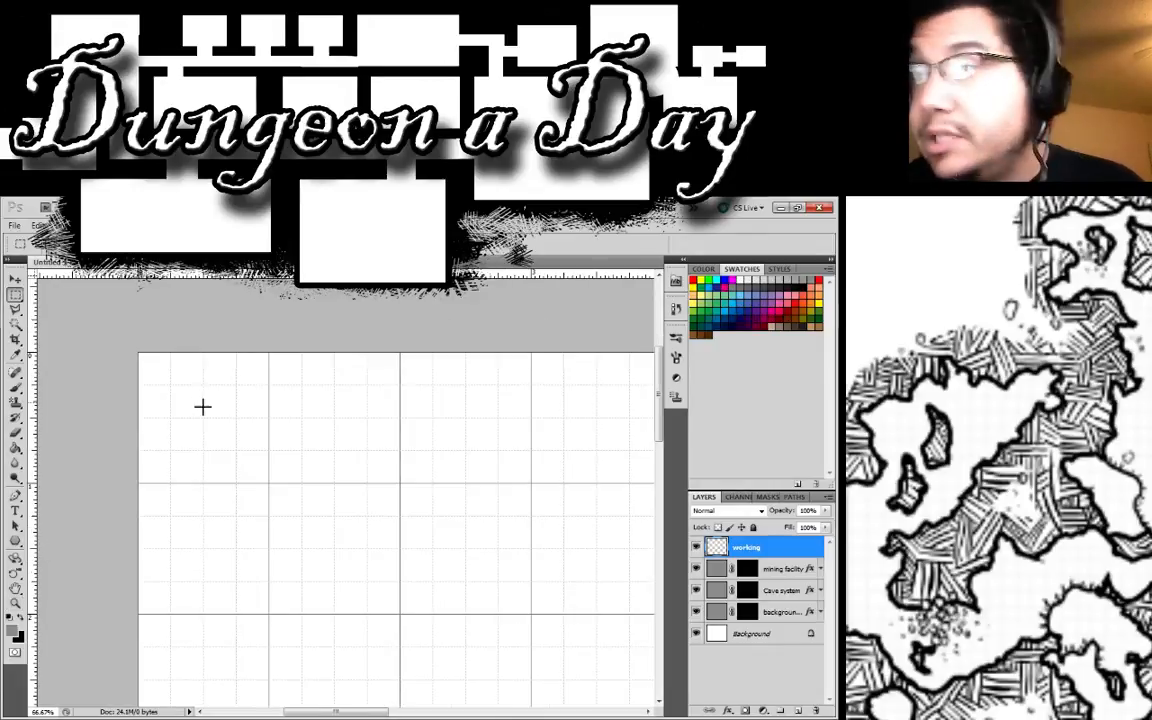
{"action": "left_click_drag", "start_coordinate": [200, 383], "coordinate": [218, 367]}
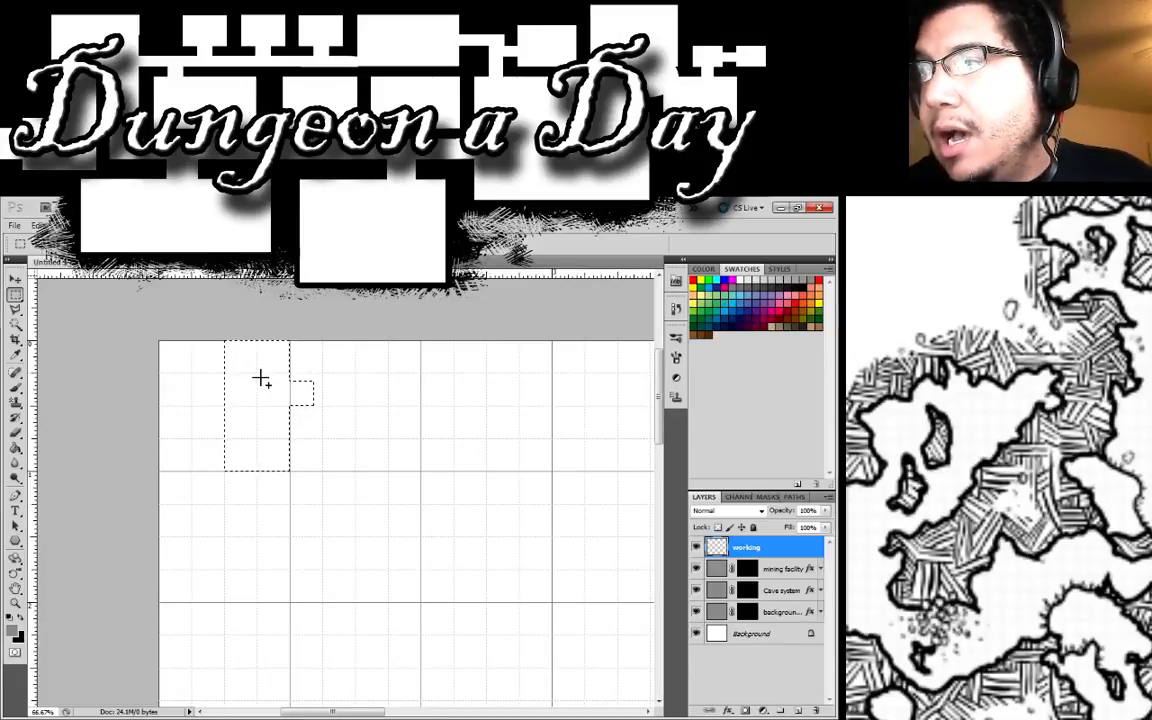
{"action": "left_click_drag", "start_coordinate": [309, 387], "coordinate": [327, 404]}
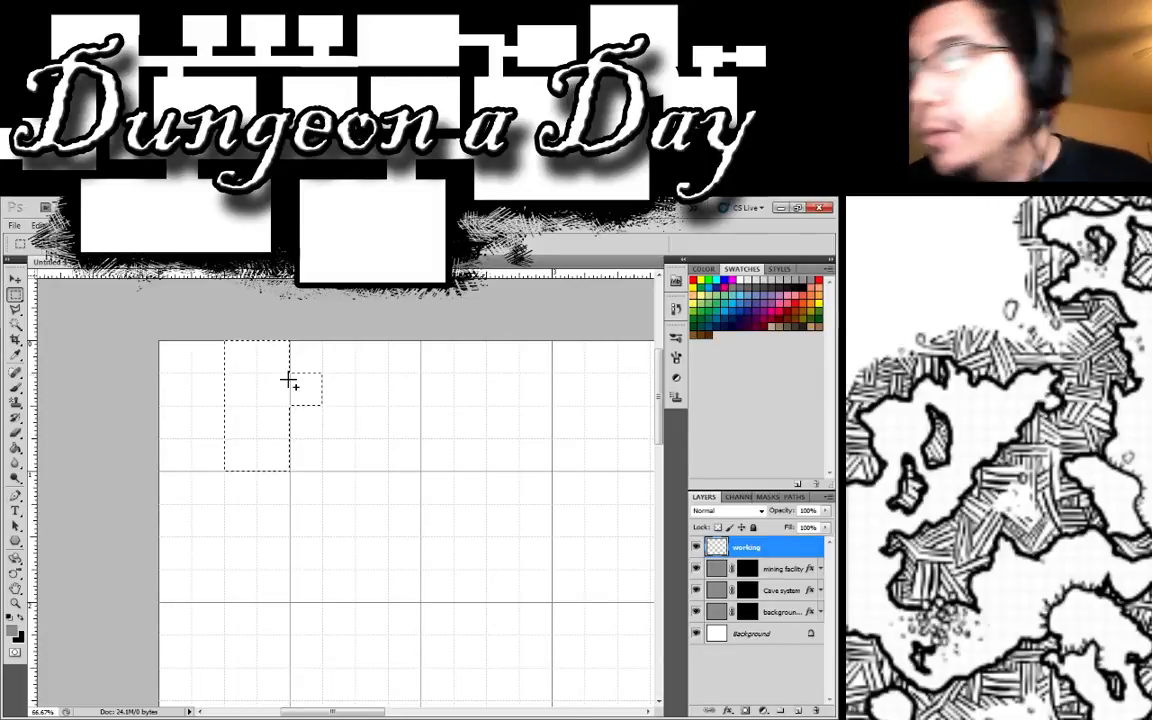
{"action": "left_click_drag", "start_coordinate": [288, 375], "coordinate": [420, 406]}
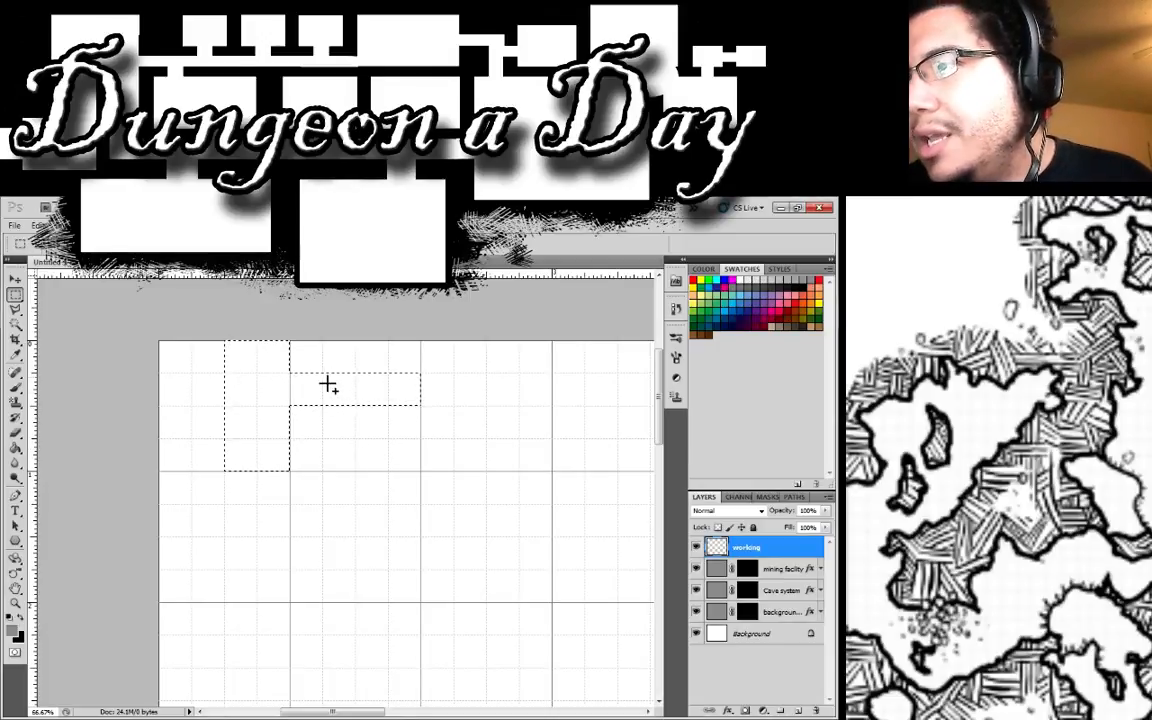
{"action": "left_click_drag", "start_coordinate": [340, 485], "coordinate": [353, 597]}
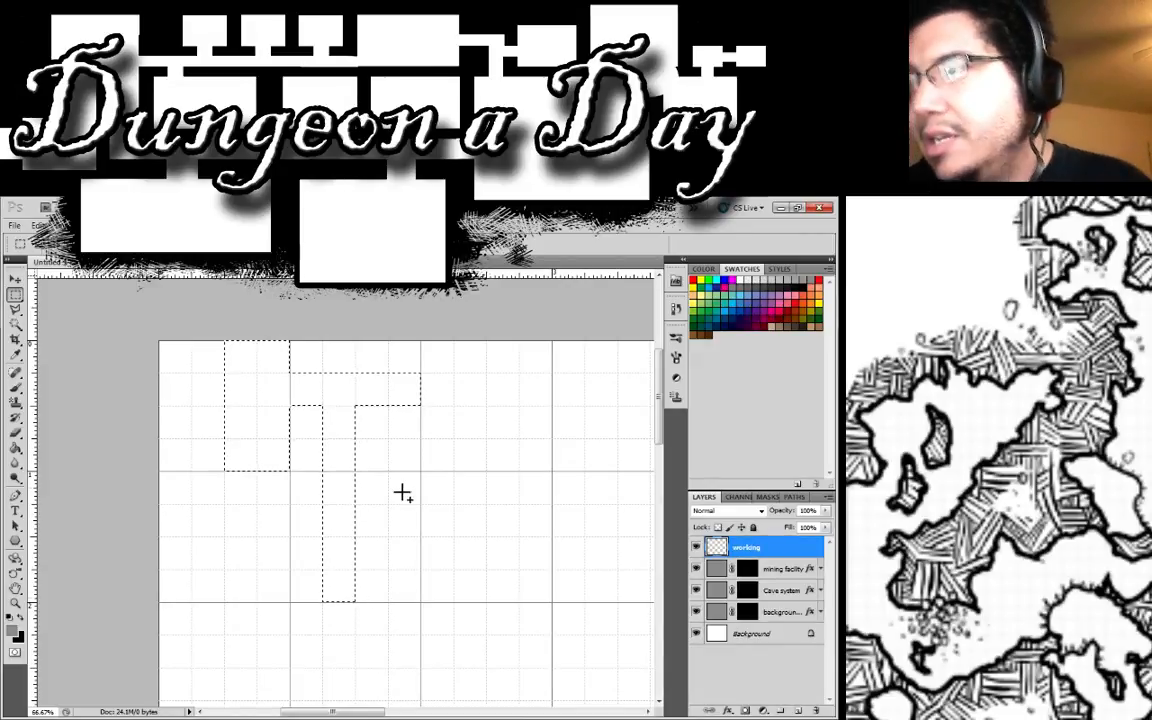
Step: Add a two-square-wide vertical hall with a connecting passage and a five-by-four-square room below the hallway to the selection
{"action": "left_click_drag", "start_coordinate": [401, 491], "coordinate": [478, 655]}
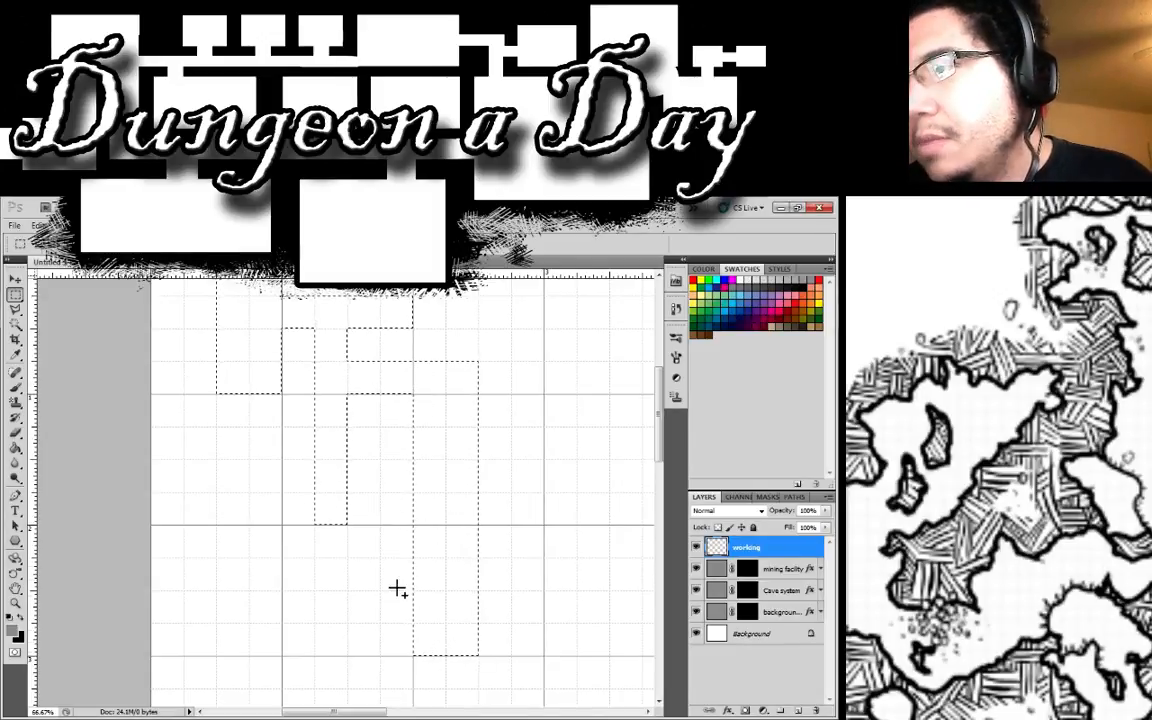
{"action": "left_click_drag", "start_coordinate": [380, 525], "coordinate": [231, 659]}
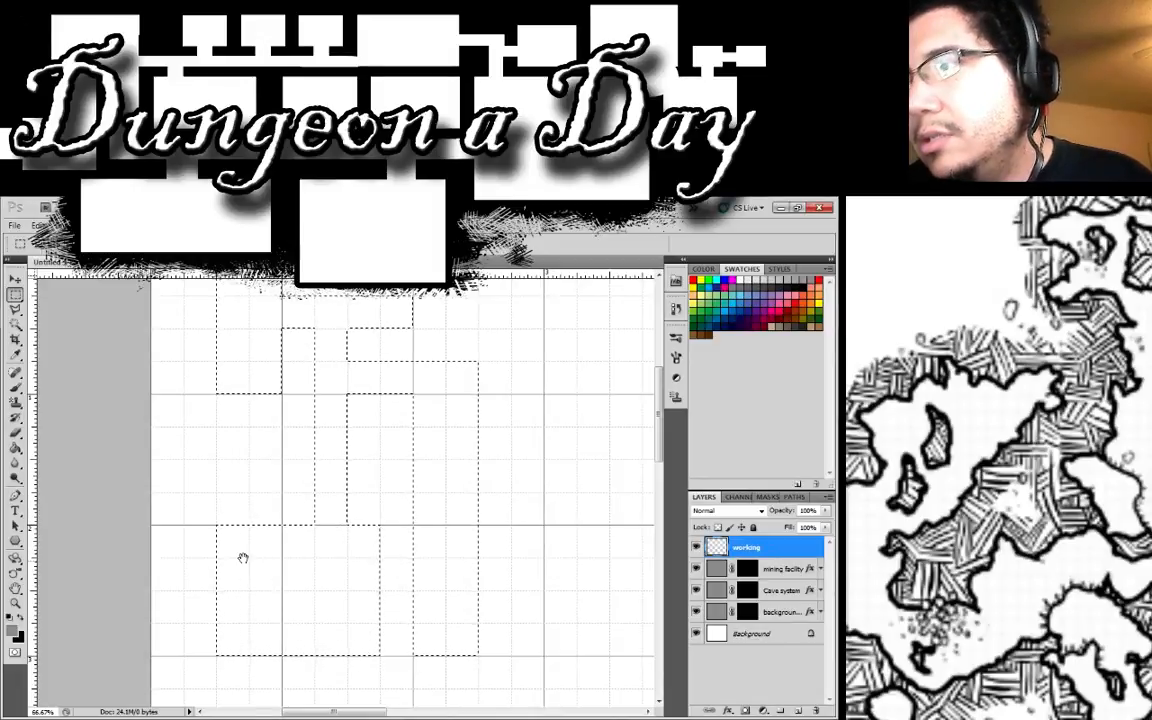
{"action": "left_click_drag", "start_coordinate": [239, 555], "coordinate": [172, 648]}
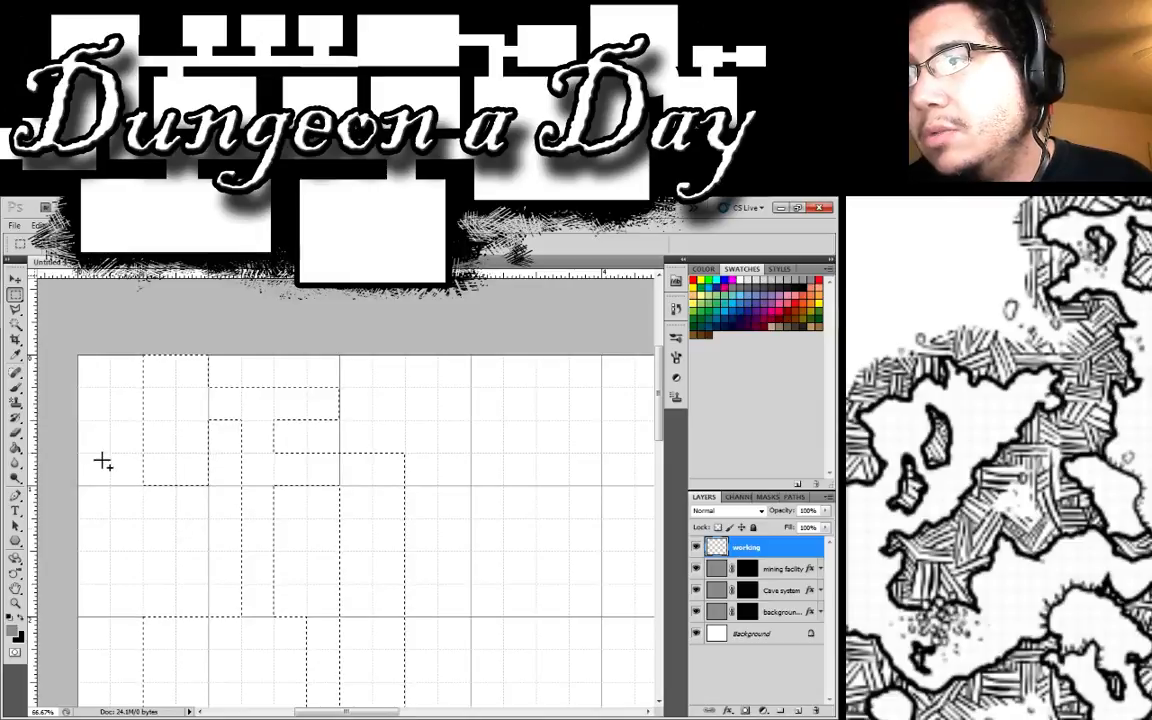
{"action": "left_click_drag", "start_coordinate": [103, 463], "coordinate": [182, 460]}
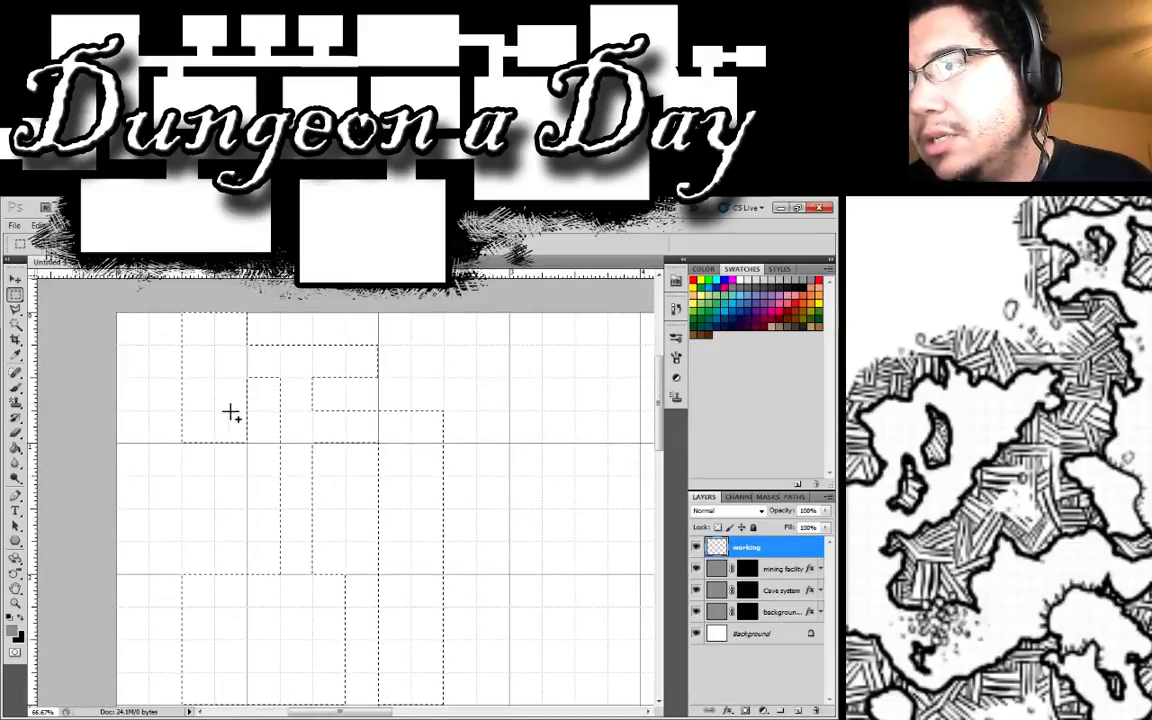
Step: Reshape the upper room's selection to four by three squares and subtract the vertical hallway strip beside it
{"action": "left_click_drag", "start_coordinate": [255, 464], "coordinate": [163, 380]}
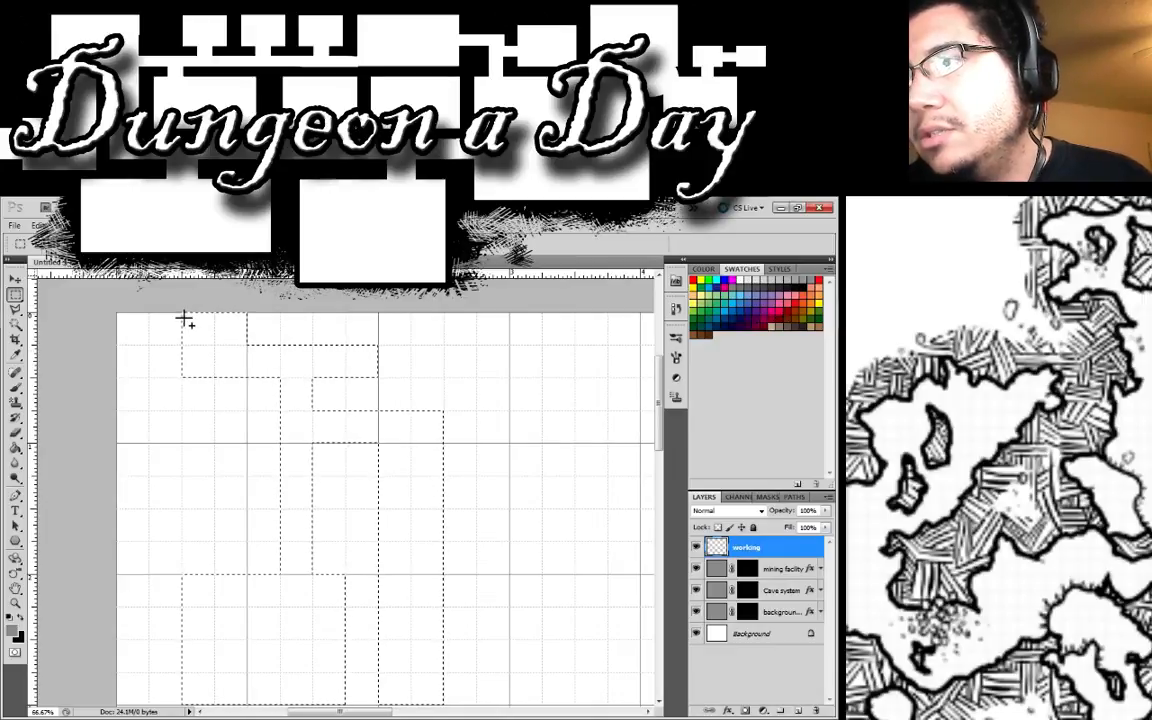
{"action": "left_click_drag", "start_coordinate": [150, 346], "coordinate": [279, 425]}
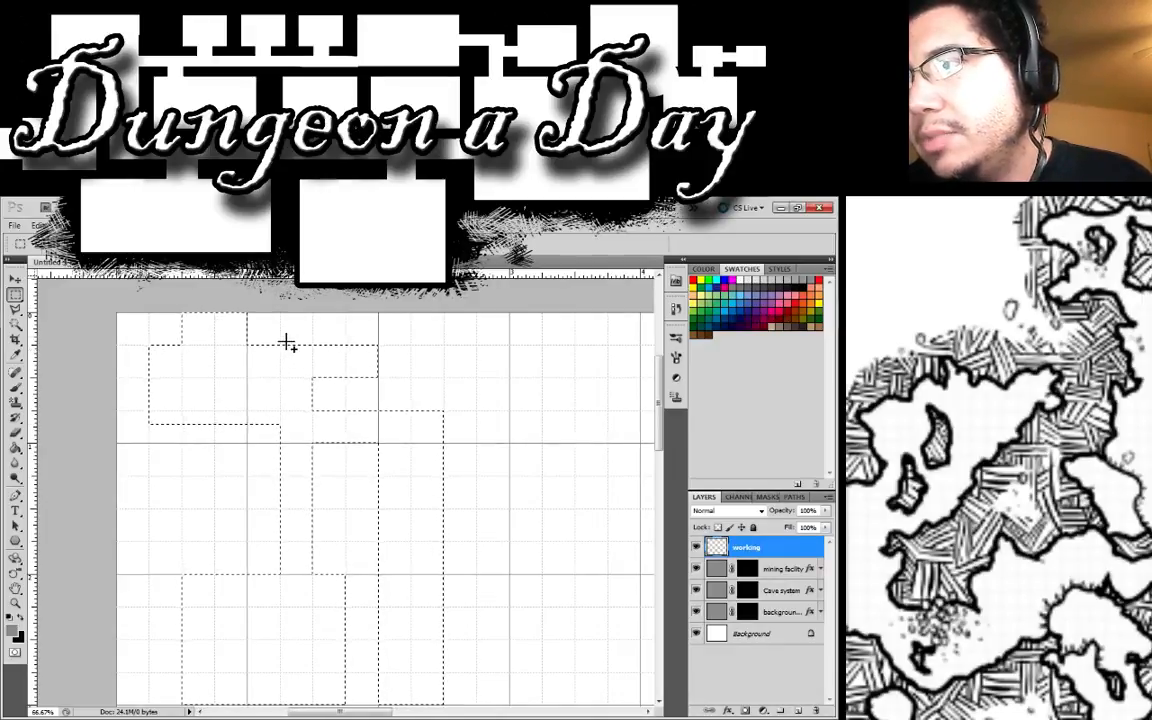
{"action": "left_click_drag", "start_coordinate": [281, 340], "coordinate": [320, 450]}
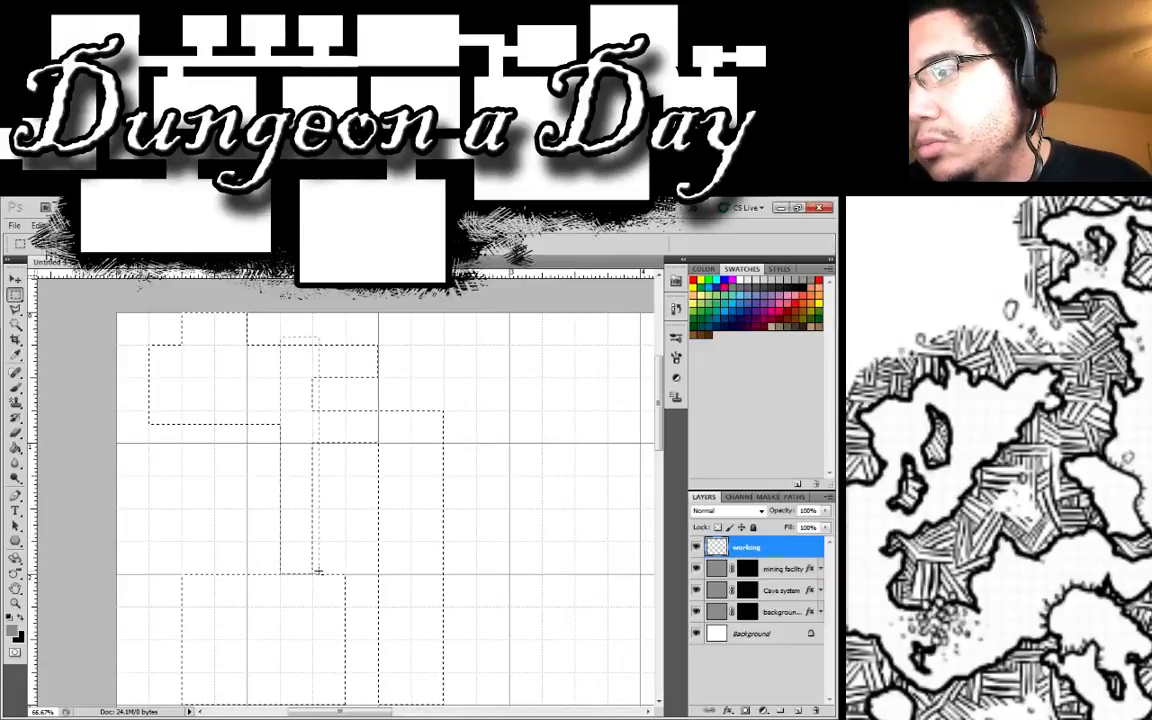
{"action": "left_click_drag", "start_coordinate": [318, 572], "coordinate": [320, 573]}
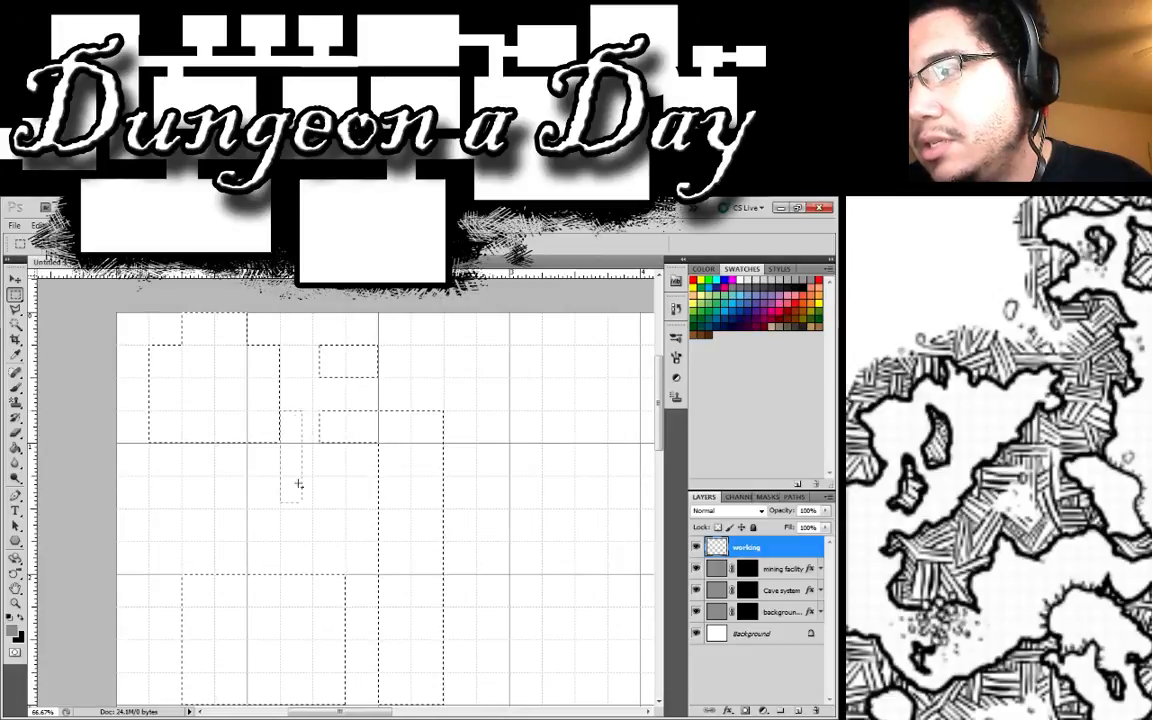
Step: Add one-square-wide hallways back to link the upper and lower rooms, and add a three-by-three-square room east of the long hall
{"action": "left_click_drag", "start_coordinate": [298, 484], "coordinate": [324, 581]}
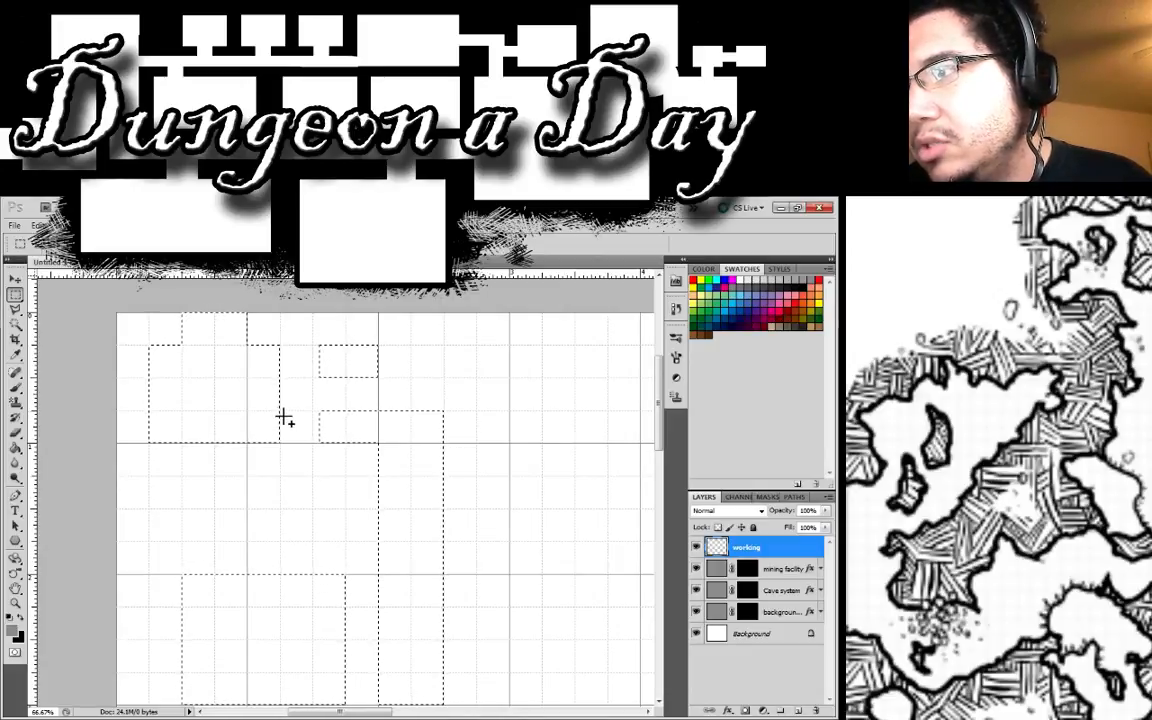
{"action": "mouse_move", "coordinate": [281, 410]}
{"action": "left_mouse_down"}
{"action": "mouse_move", "coordinate": [315, 582]}
{"action": "mouse_move", "coordinate": [270, 414]}
{"action": "mouse_move", "coordinate": [284, 418]}
{"action": "left_mouse_up"}
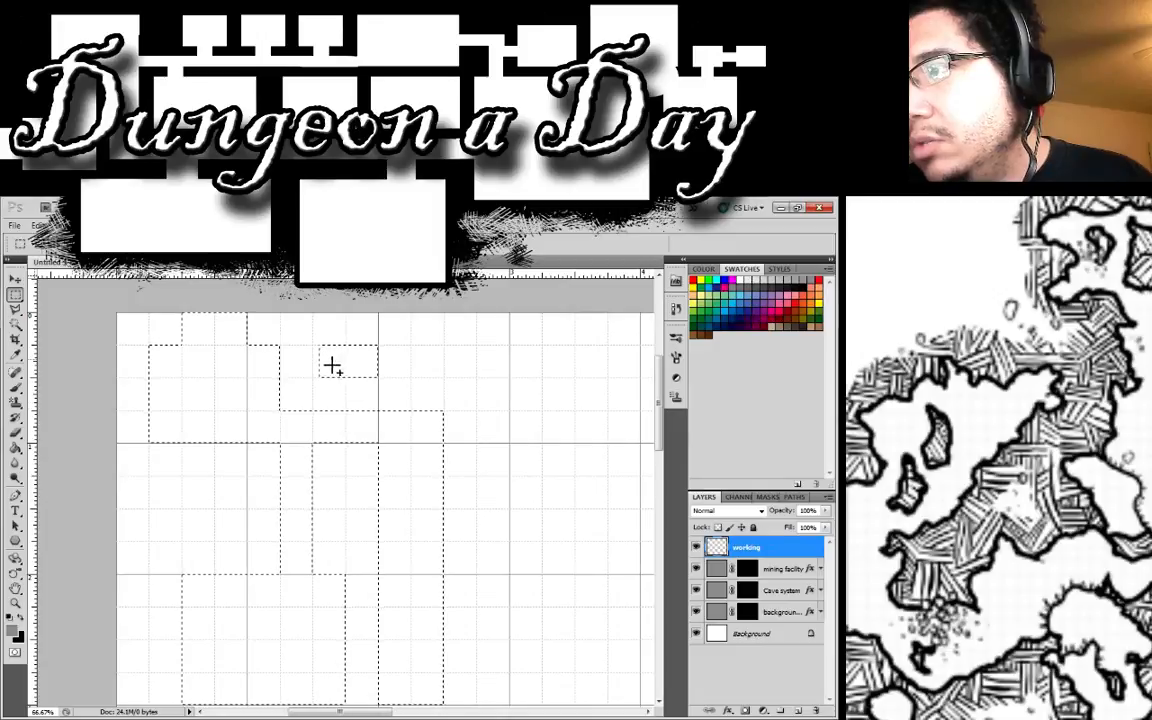
{"action": "left_click_drag", "start_coordinate": [313, 346], "coordinate": [350, 417]}
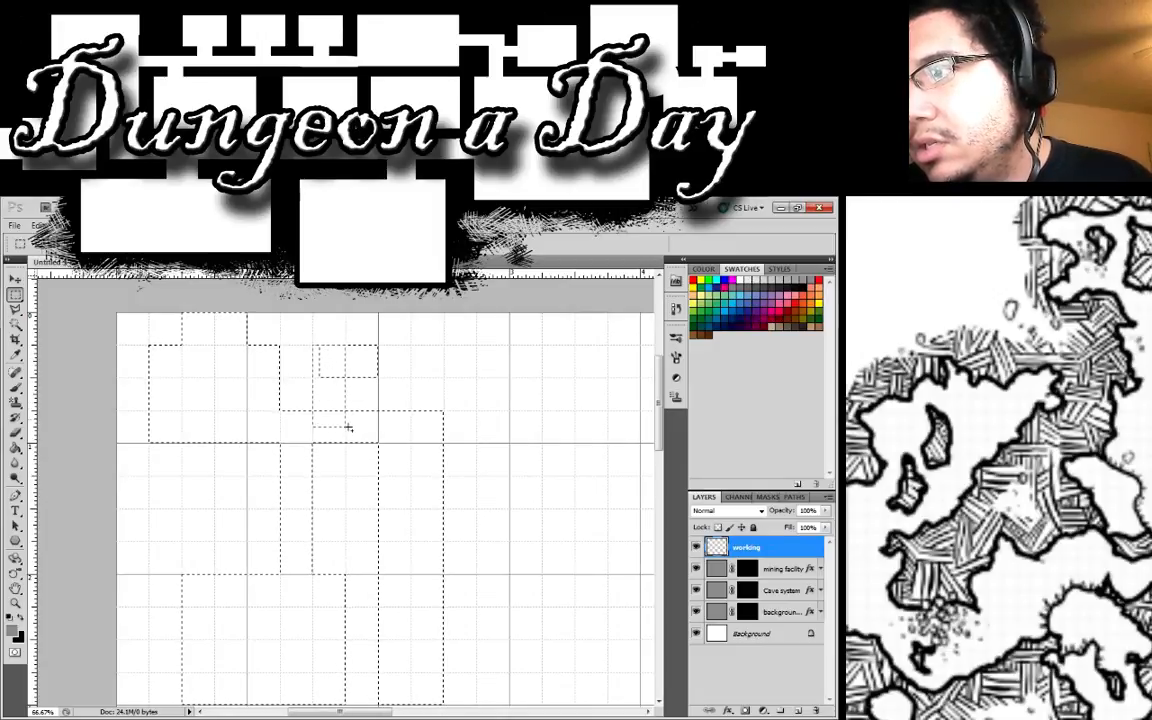
{"action": "left_click_drag", "start_coordinate": [338, 345], "coordinate": [365, 514]}
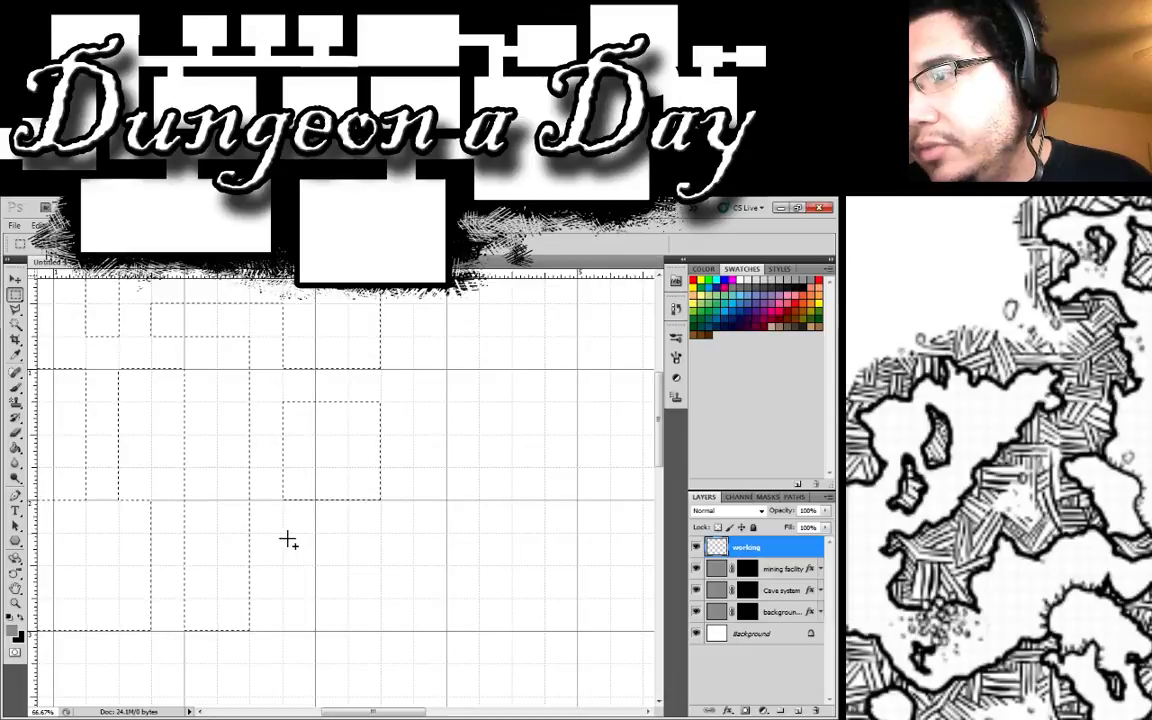
Step: Add a third three-by-three-square room below and link the three east rooms with a nine-square-long, one-square-wide vertical hallway and short connectors
{"action": "left_click_drag", "start_coordinate": [288, 541], "coordinate": [342, 576]}
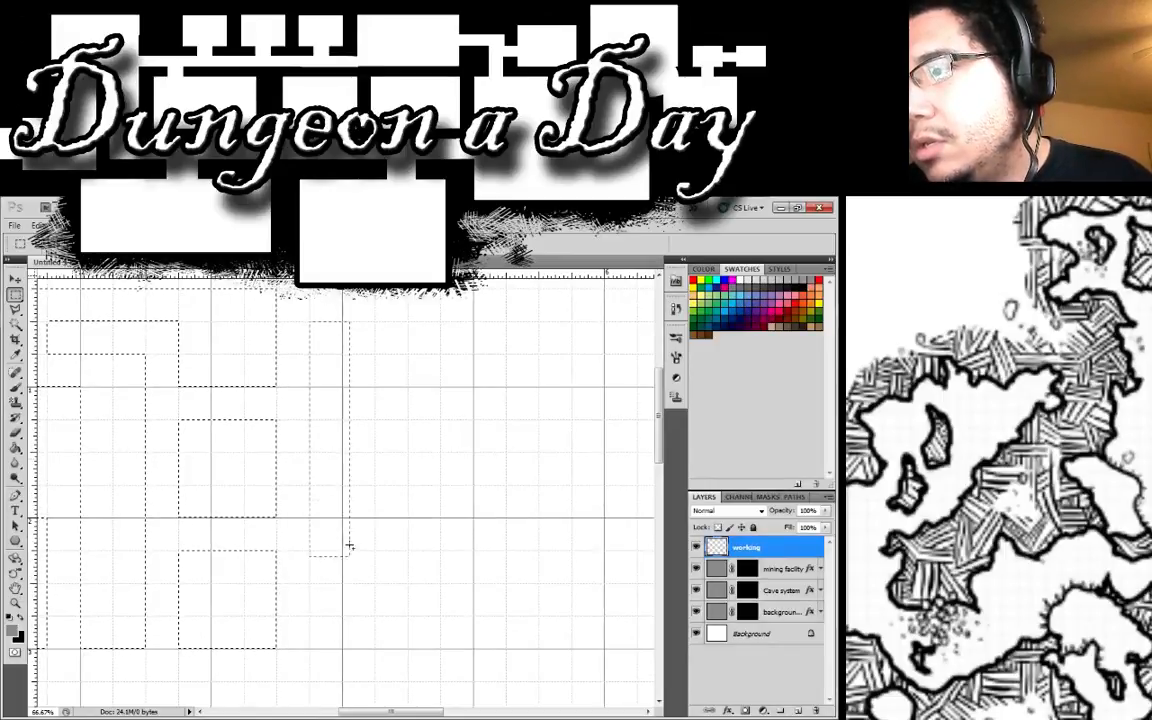
{"action": "left_click_drag", "start_coordinate": [343, 617], "coordinate": [343, 617]}
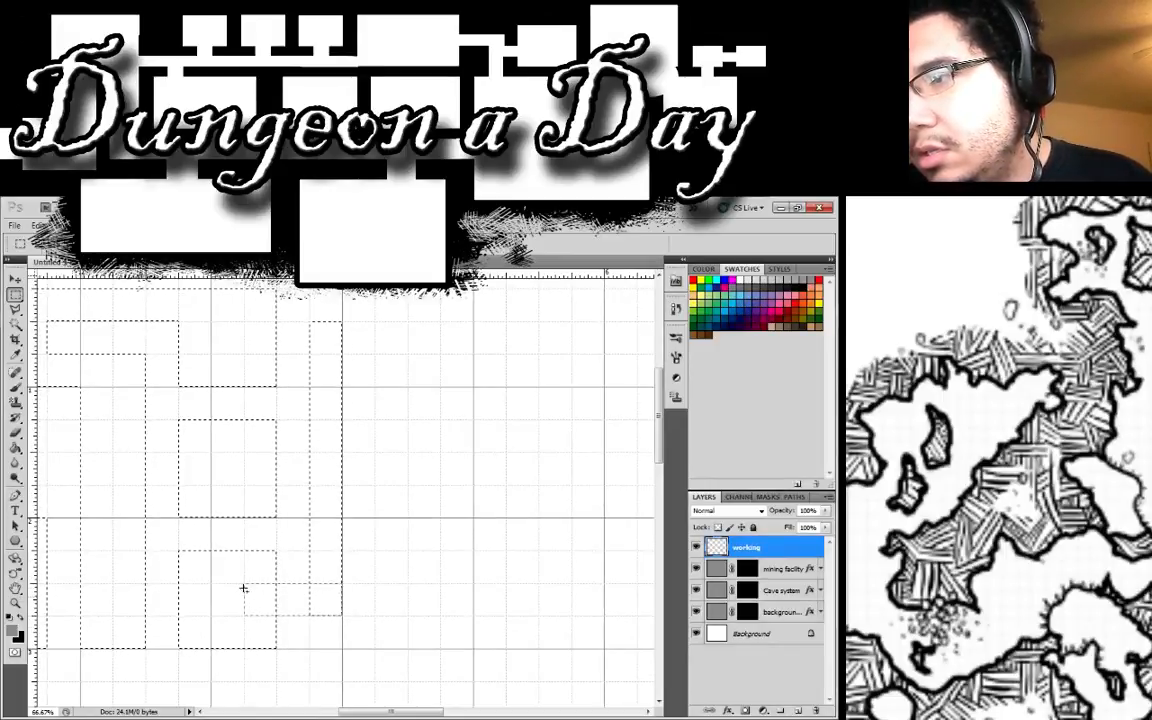
{"action": "left_click_drag", "start_coordinate": [243, 588], "coordinate": [243, 586]}
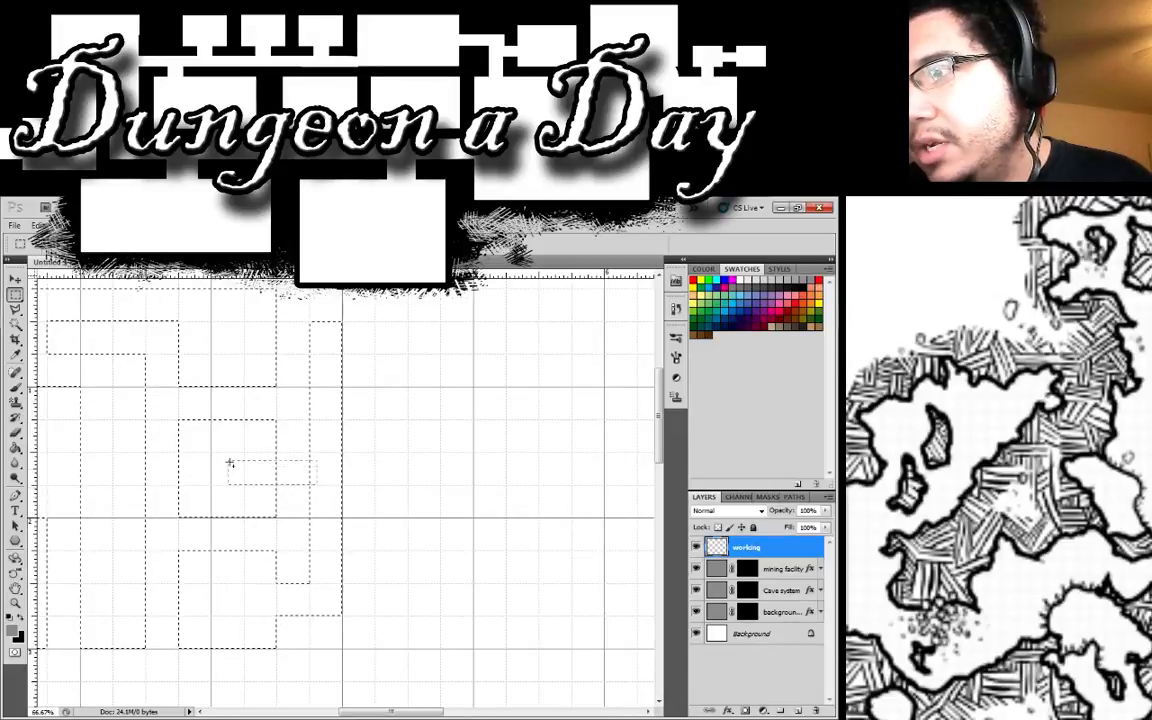
{"action": "left_click_drag", "start_coordinate": [229, 456], "coordinate": [229, 456]}
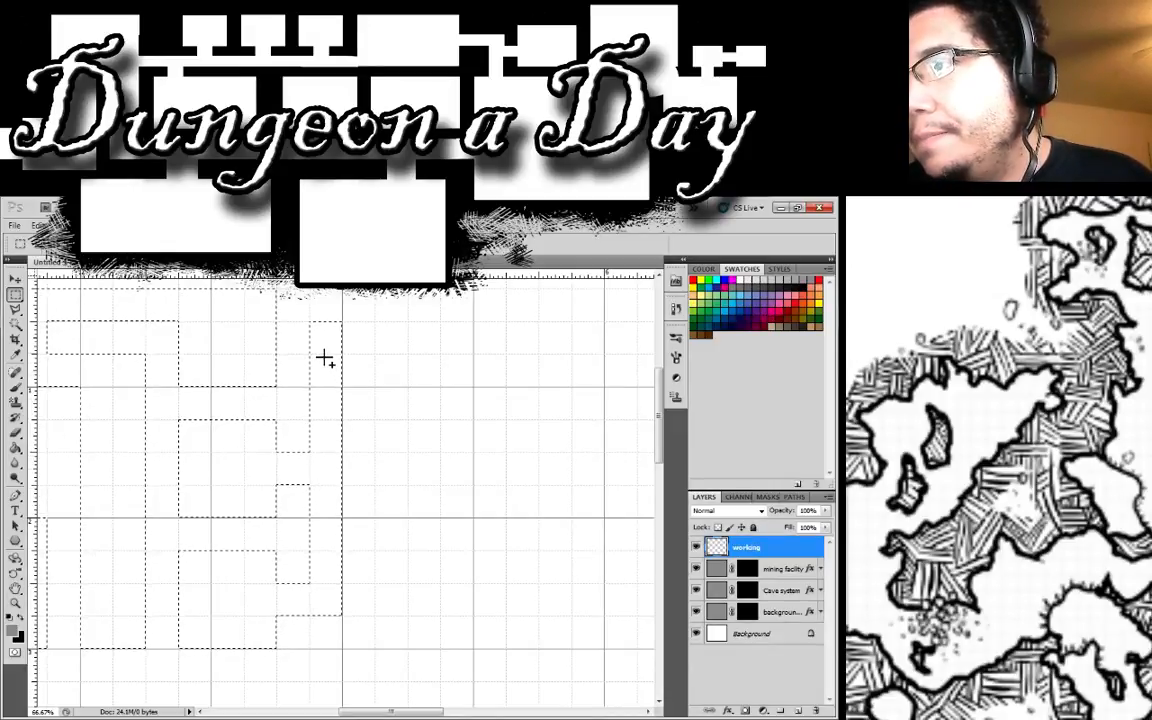
{"action": "left_click_drag", "start_coordinate": [236, 321], "coordinate": [236, 321]}
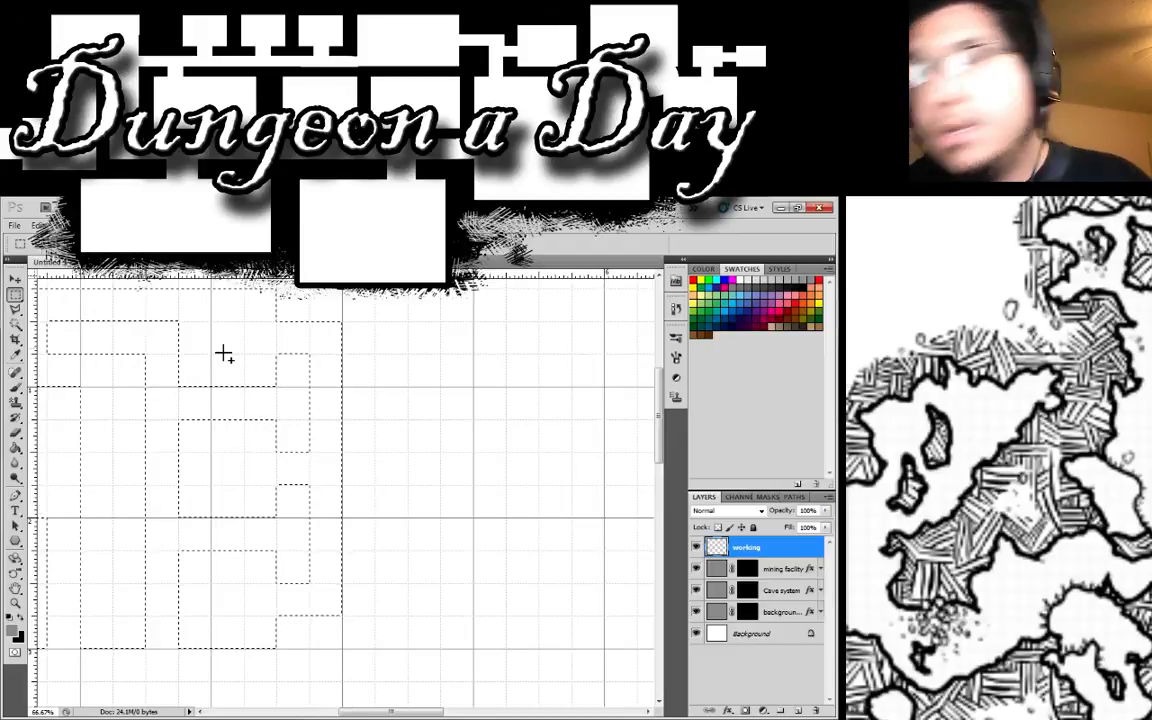
Step: Add a twelve-by-eleven-square room at the south end to the selection and extend the two-square-wide vertical hall down into it
{"action": "left_click_drag", "start_coordinate": [231, 427], "coordinate": [284, 362]}
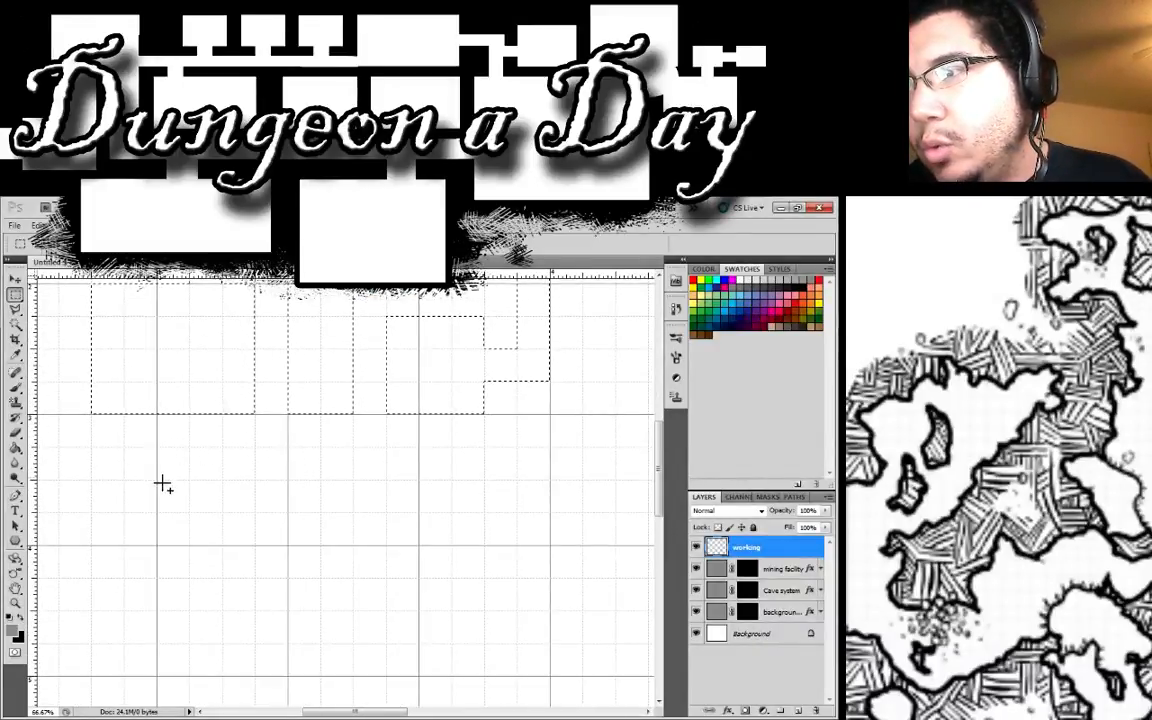
{"action": "left_click_drag", "start_coordinate": [158, 449], "coordinate": [552, 694]}
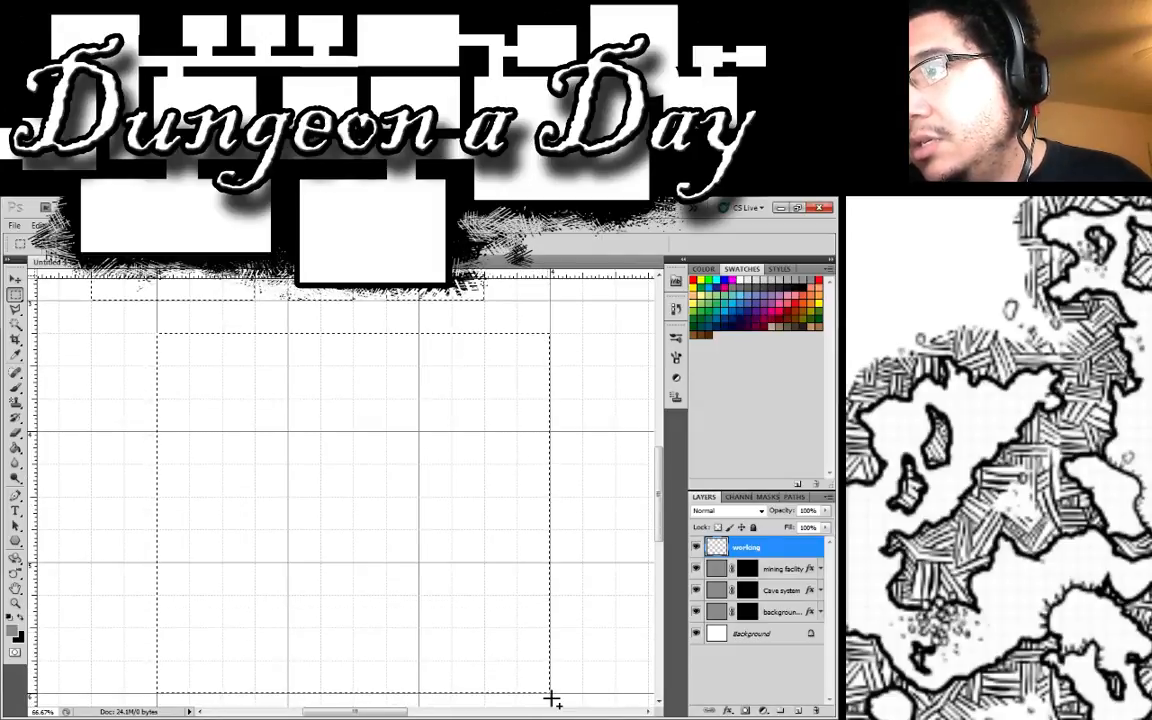
{"action": "left_click_drag", "start_coordinate": [296, 300], "coordinate": [347, 339]}
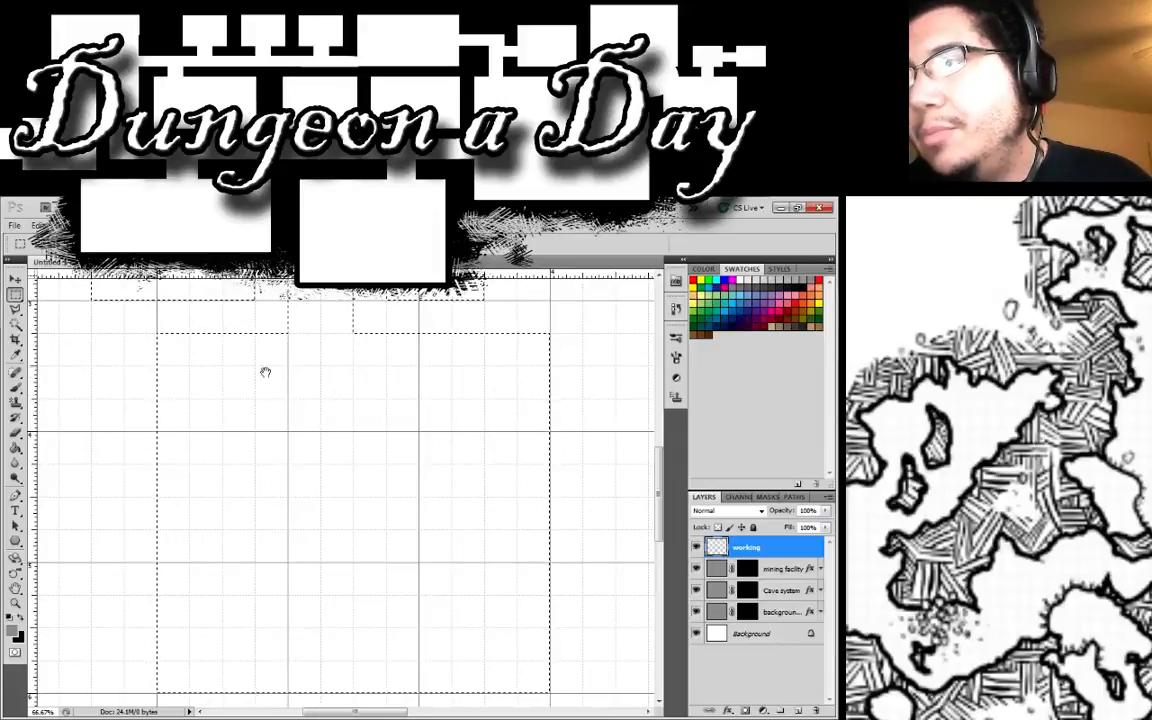
Step: Fill the complete room and hallway selection with the grey foreground color on the working layer
{"action": "left_click_drag", "start_coordinate": [265, 373], "coordinate": [273, 470]}
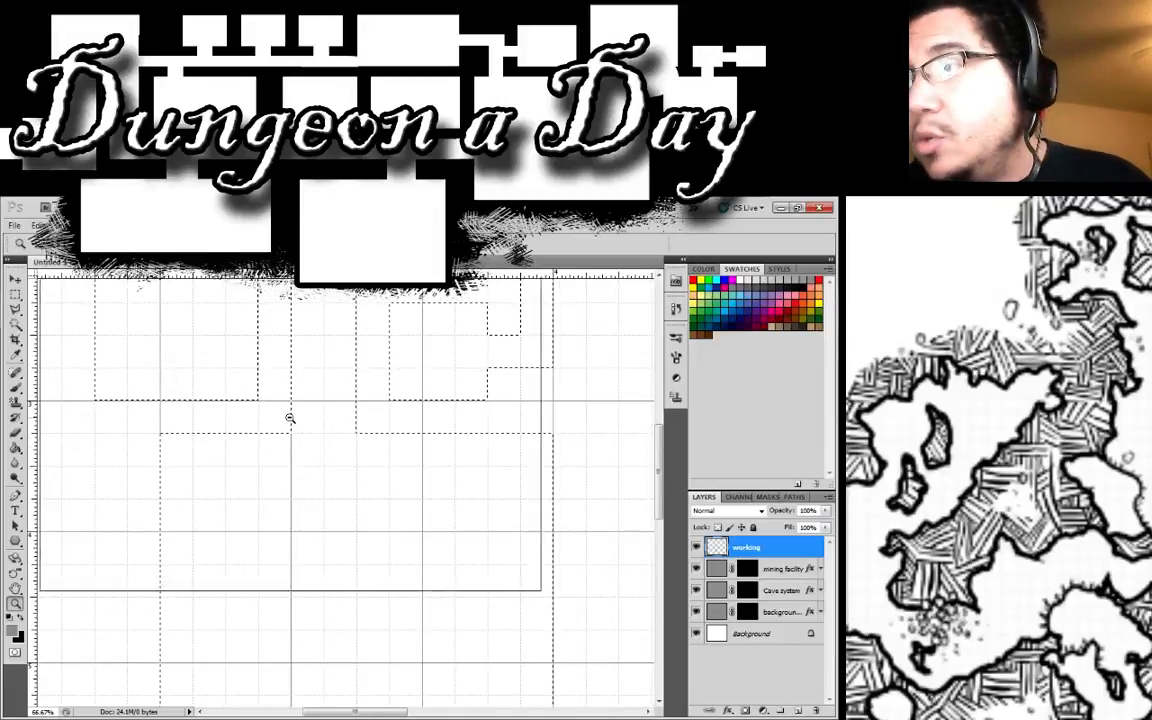
{"action": "left_click", "coordinate": [289, 417], "text": "alt"}
{"action": "left_click", "coordinate": [290, 416], "text": "alt"}
{"action": "left_click", "coordinate": [293, 412], "text": "alt"}
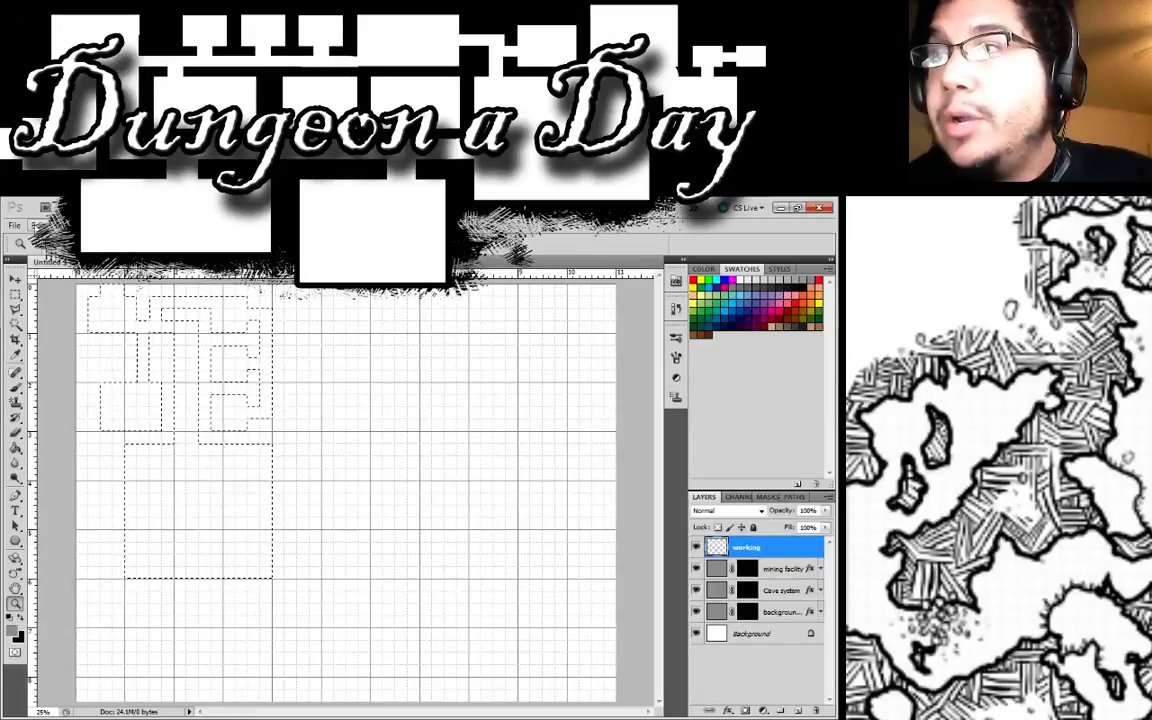
{"action": "left_click", "coordinate": [38, 225]}
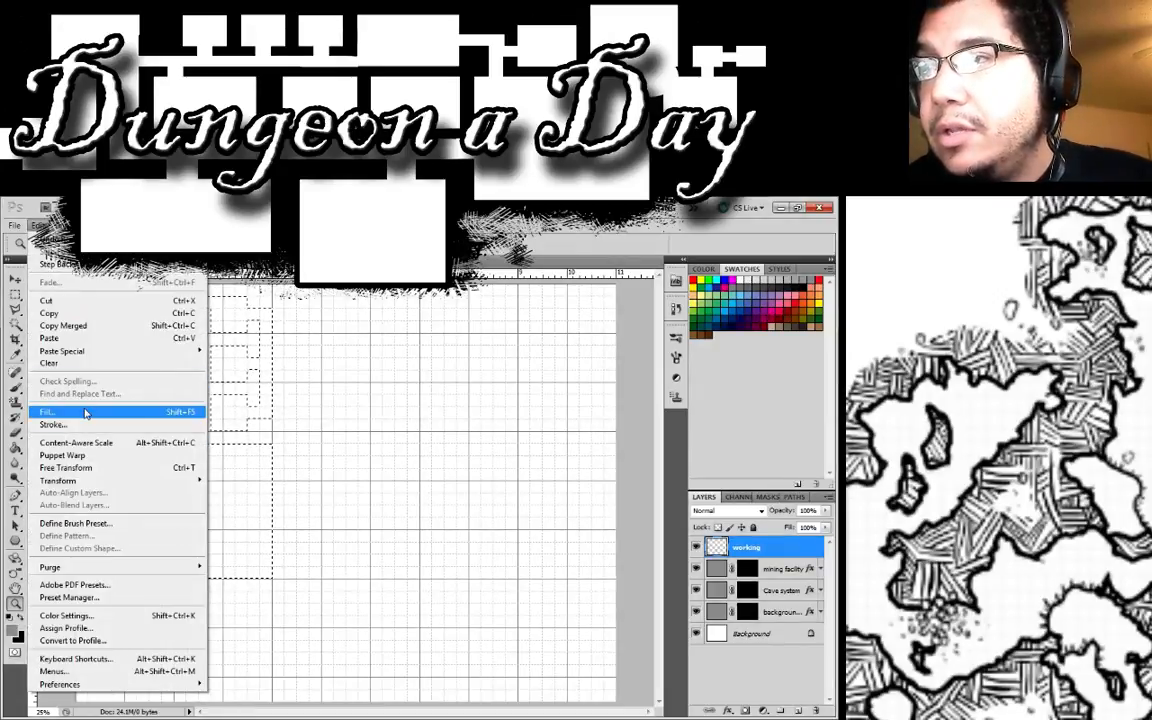
{"action": "left_click", "coordinate": [85, 410]}
{"action": "left_click", "coordinate": [470, 341]}
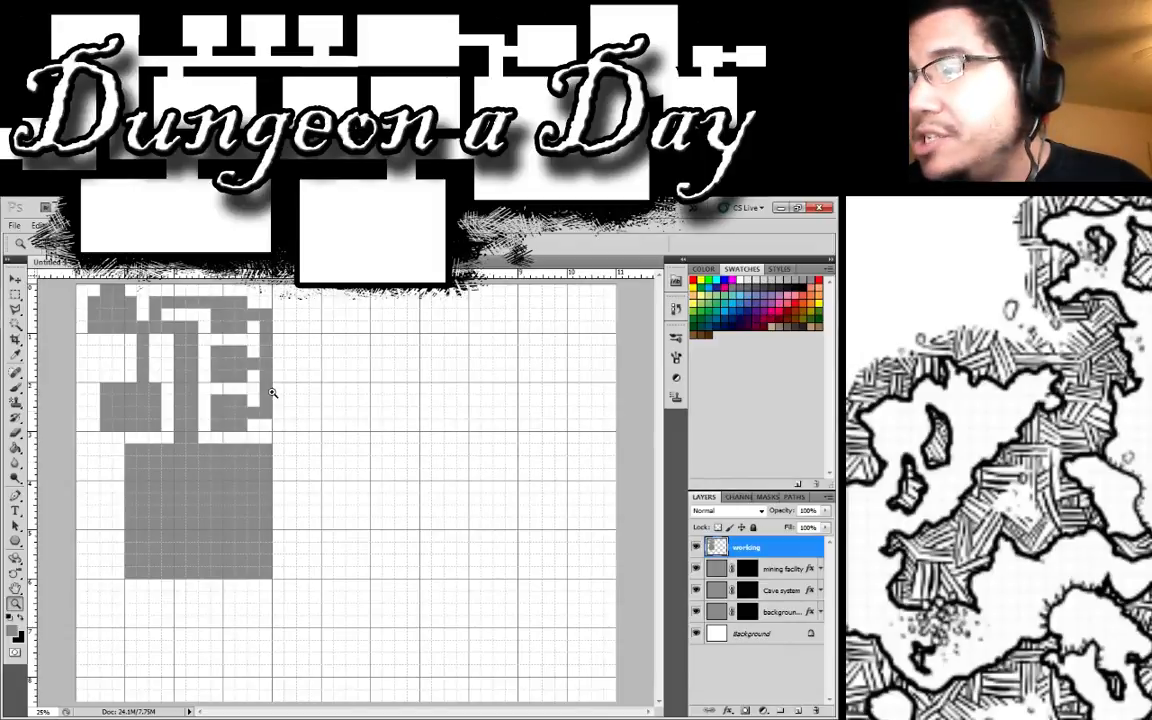
Step: Hide the working layer and fill the selected layout with white in the mining facility layer's mask
{"action": "left_click", "coordinate": [696, 547]}
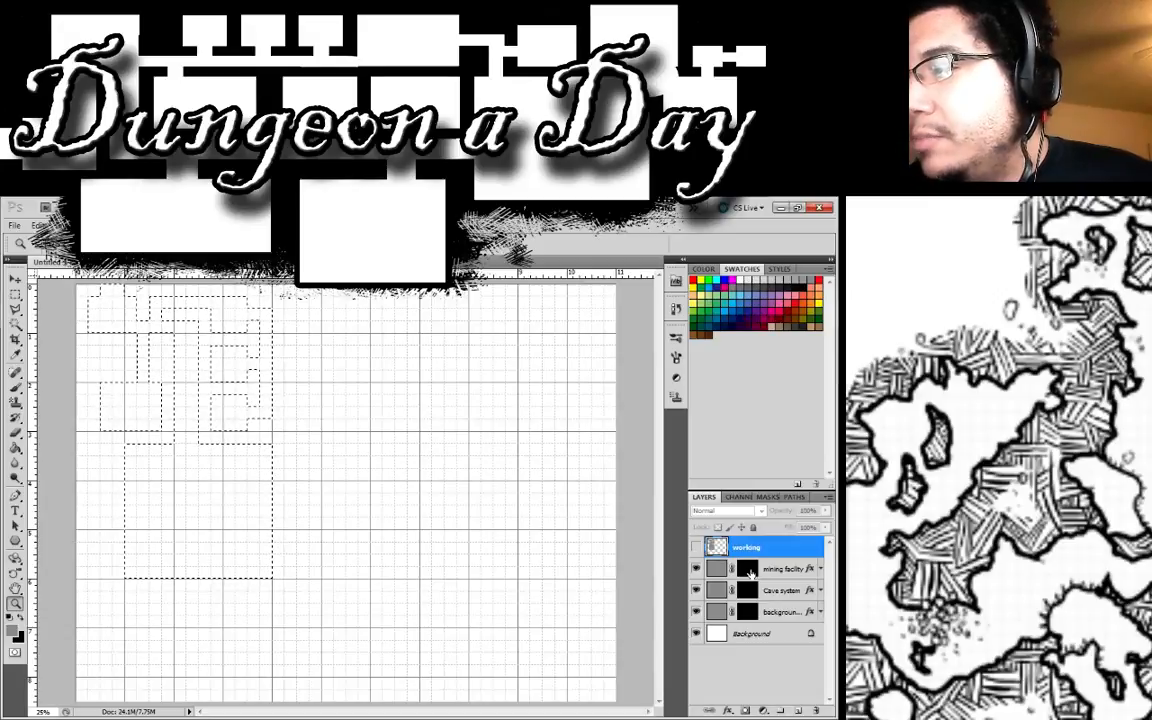
{"action": "left_click", "coordinate": [750, 572]}
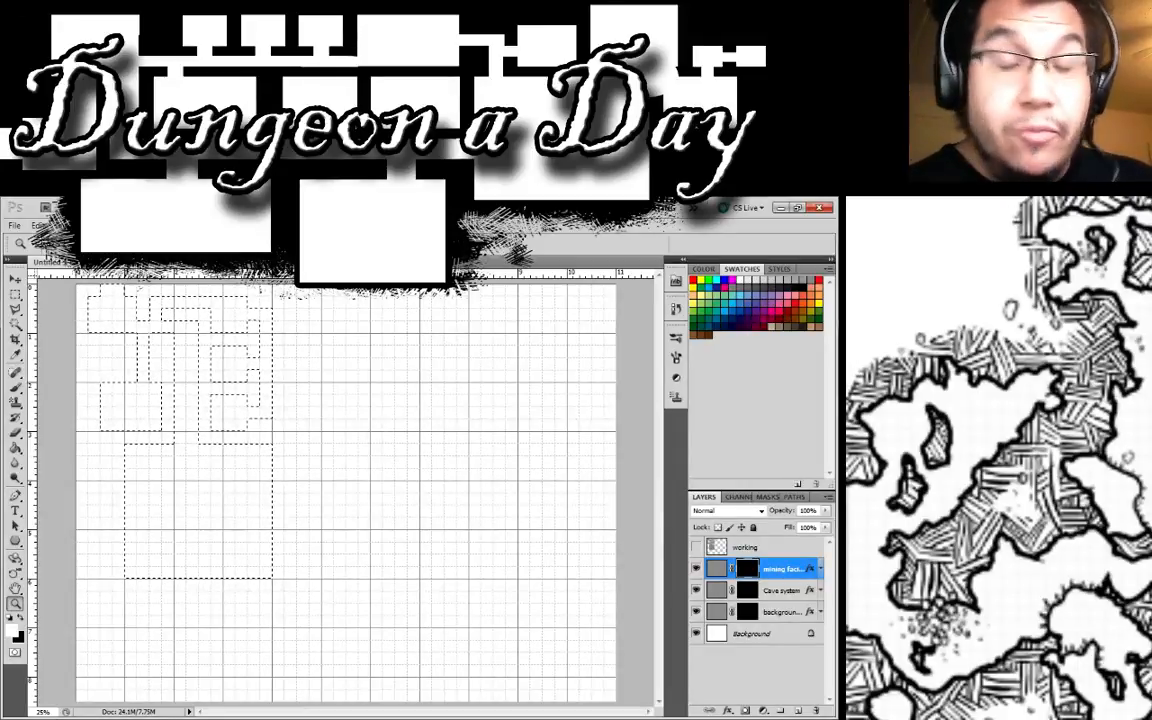
{"action": "left_click", "coordinate": [39, 225]}
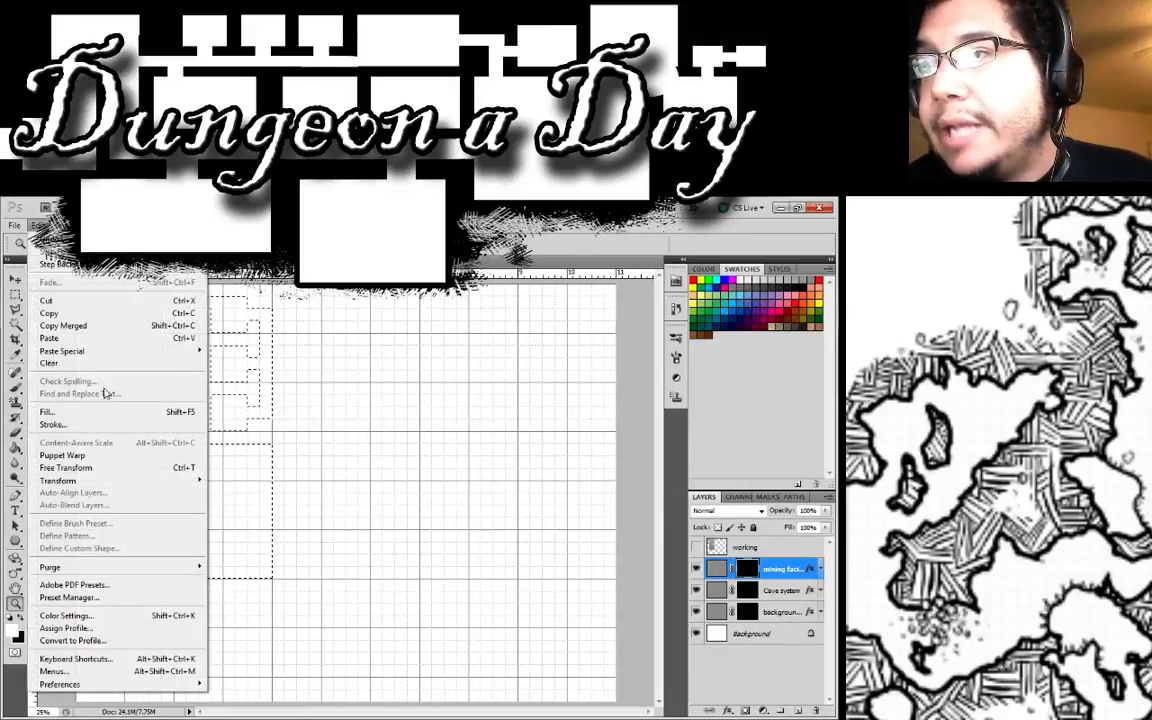
{"action": "left_click", "coordinate": [99, 413]}
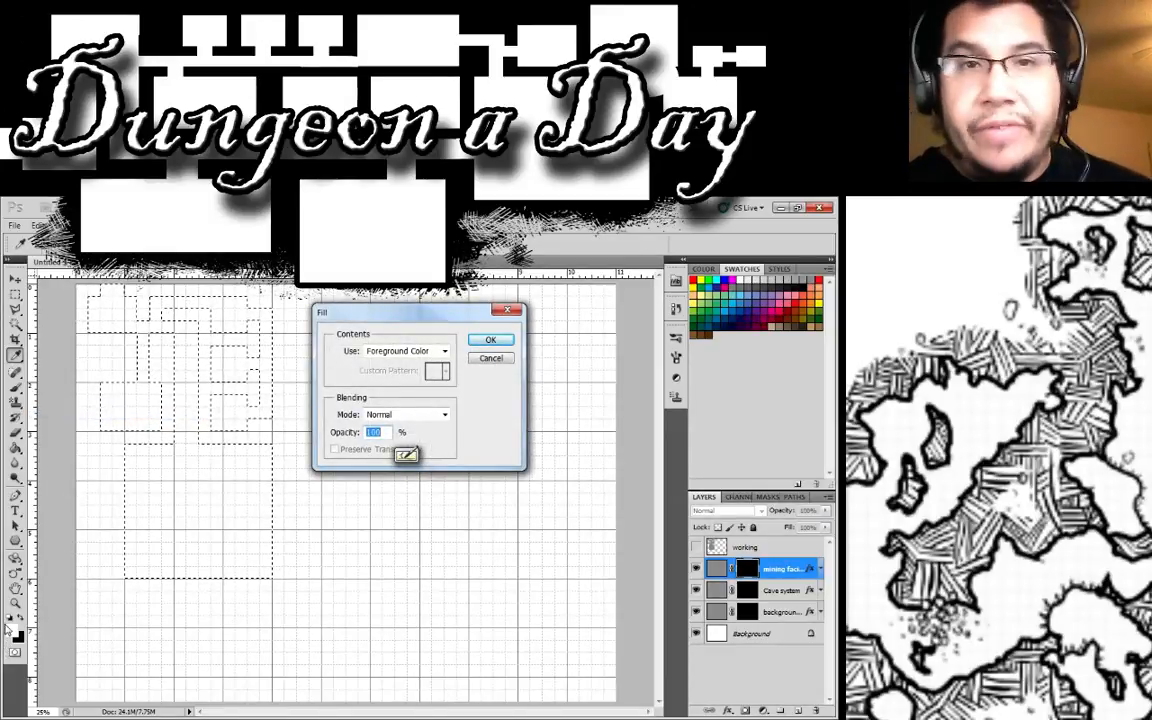
{"action": "left_click", "coordinate": [471, 342]}
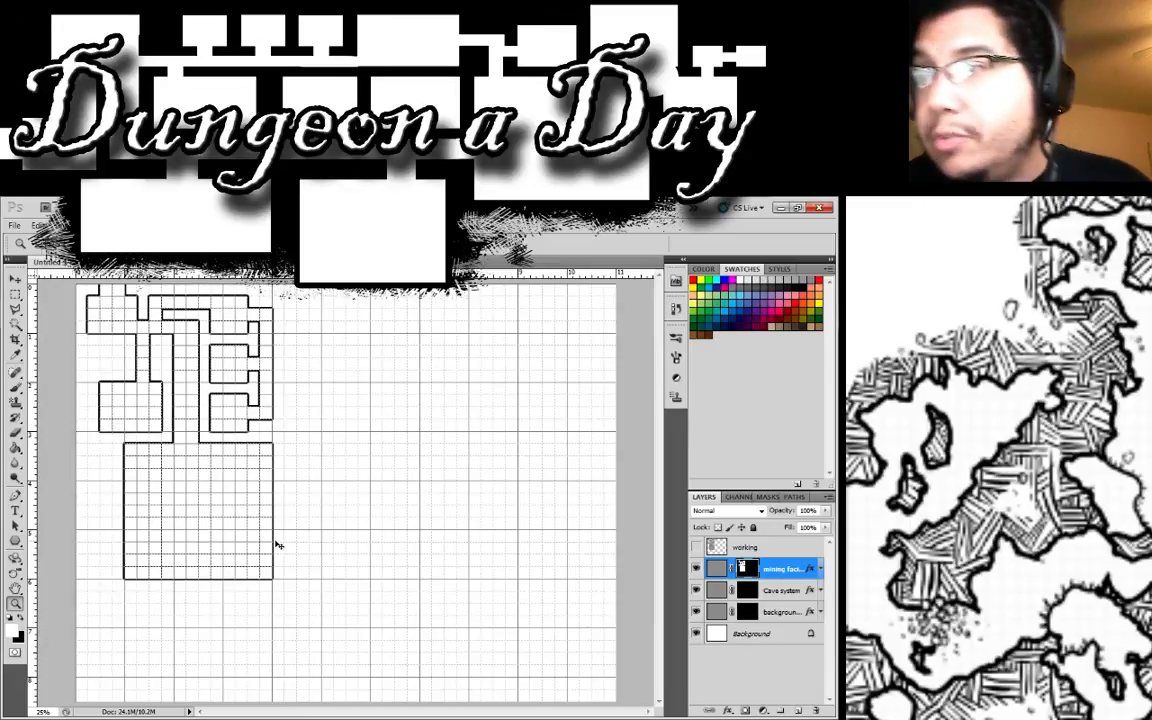
Step: Hide the document grid and examine the outlined rooms and hallways of the mining facility up close
{"action": "key", "text": "ctrl+apostrophe"}
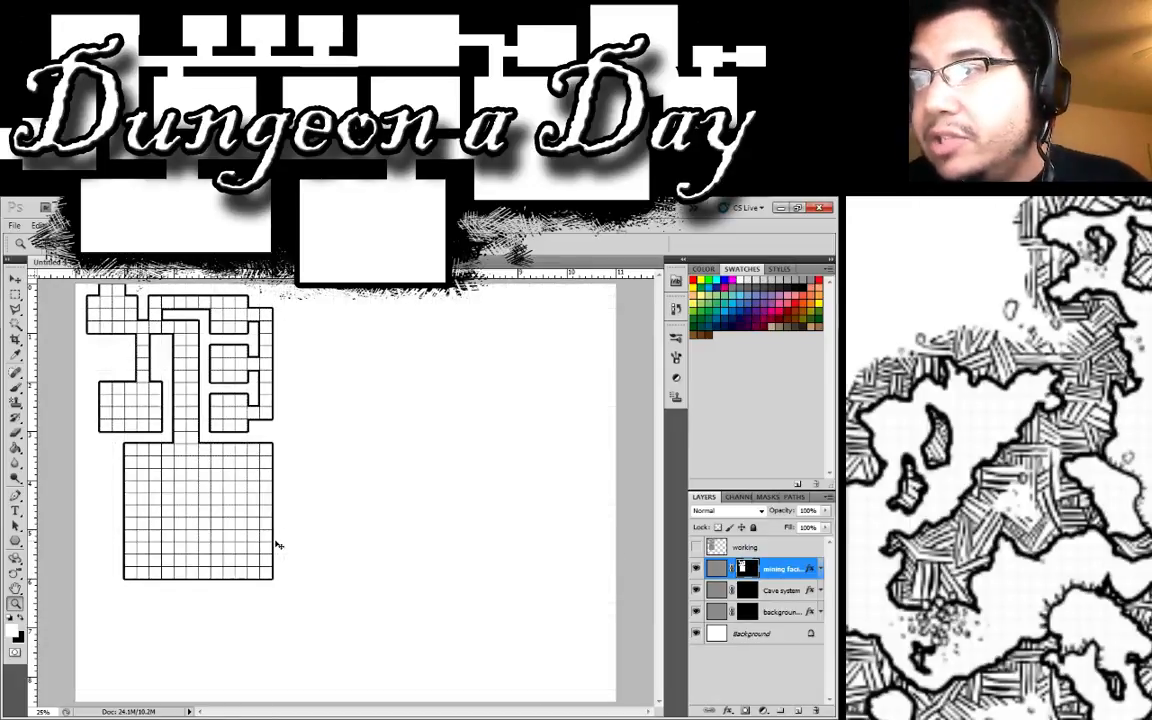
{"action": "left_click", "coordinate": [211, 471]}
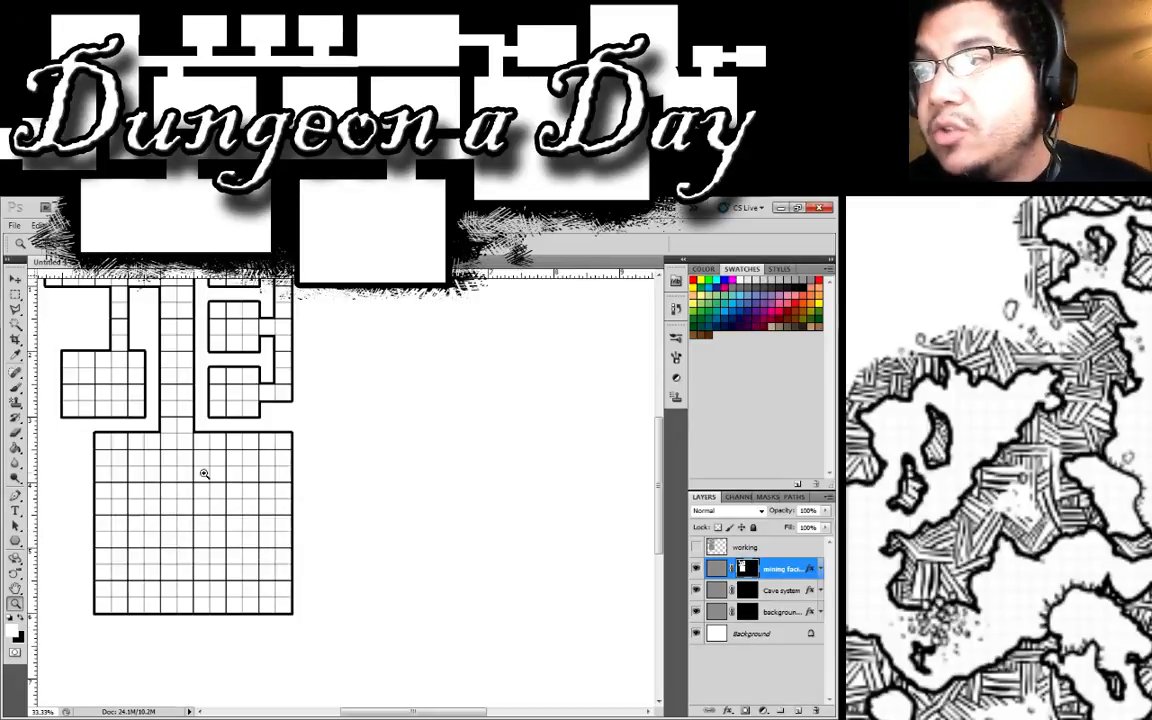
{"action": "left_click", "coordinate": [211, 476]}
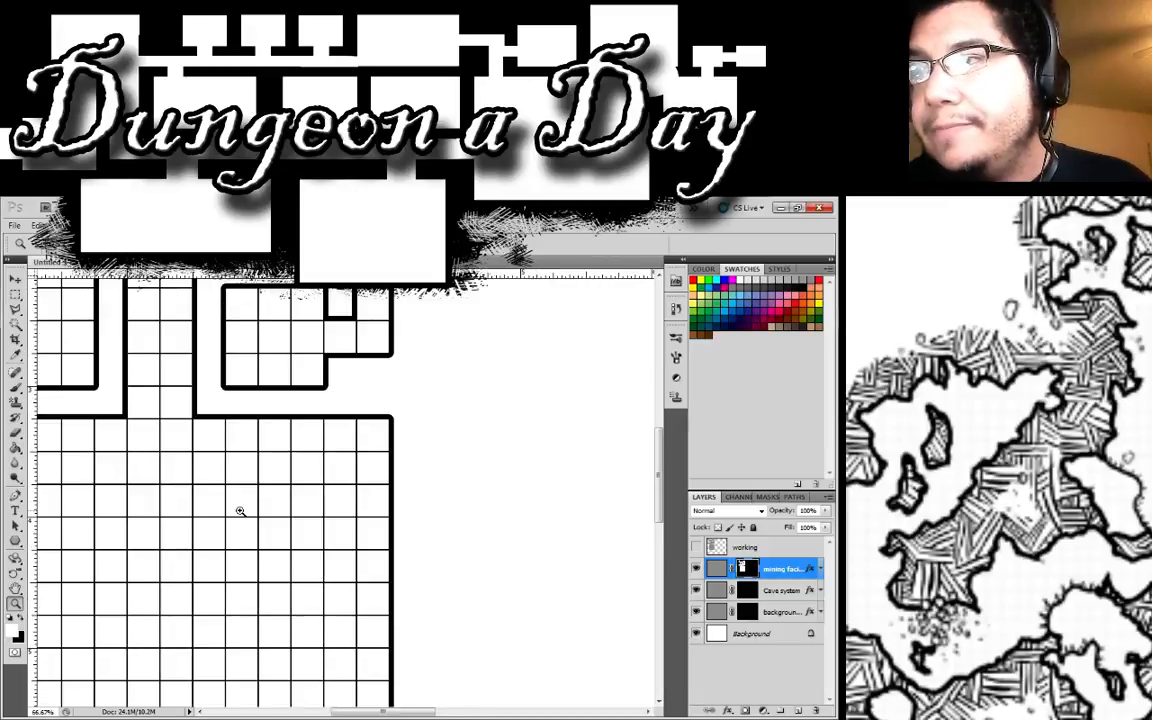
{"action": "left_click_drag", "start_coordinate": [159, 442], "coordinate": [355, 506]}
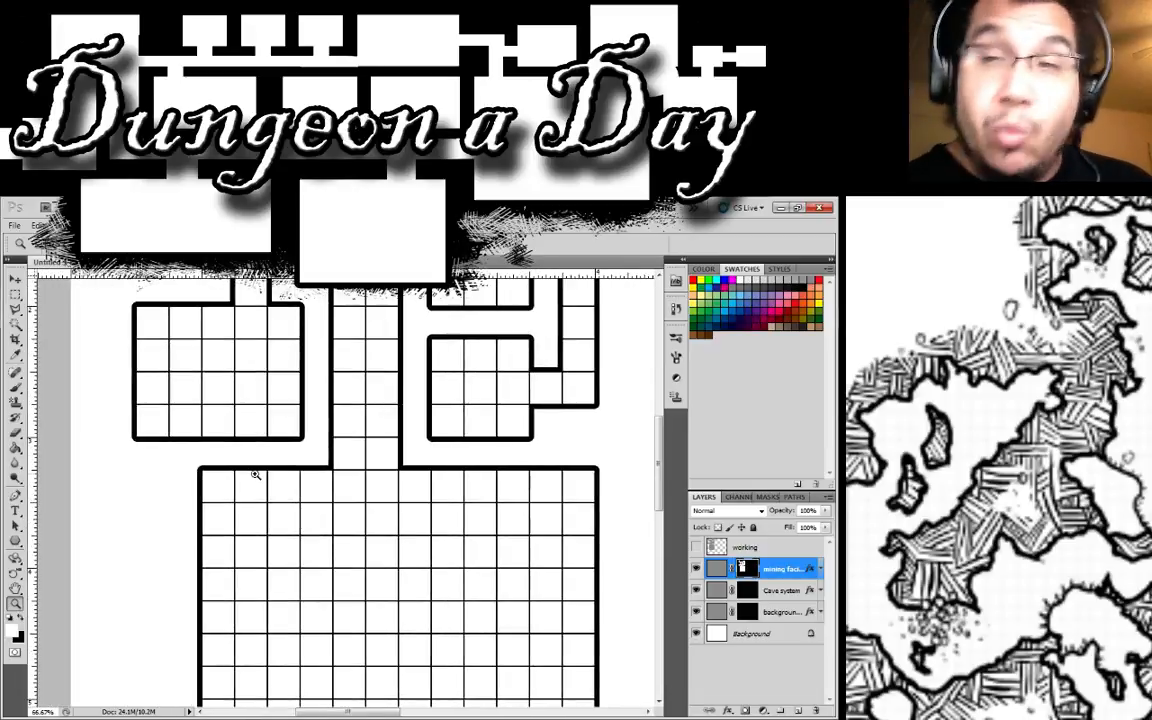
{"action": "scroll", "coordinate": [252, 468], "scroll_direction": "up", "scroll_amount": 5}
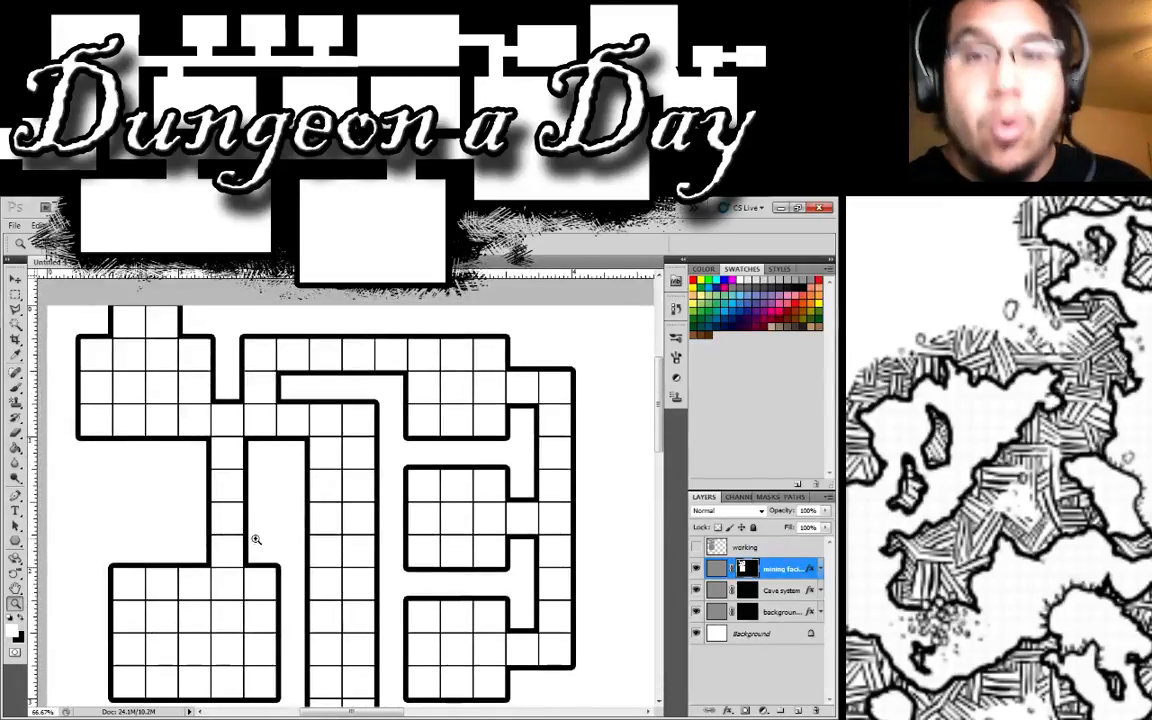
{"action": "left_click_drag", "start_coordinate": [337, 532], "coordinate": [302, 482]}
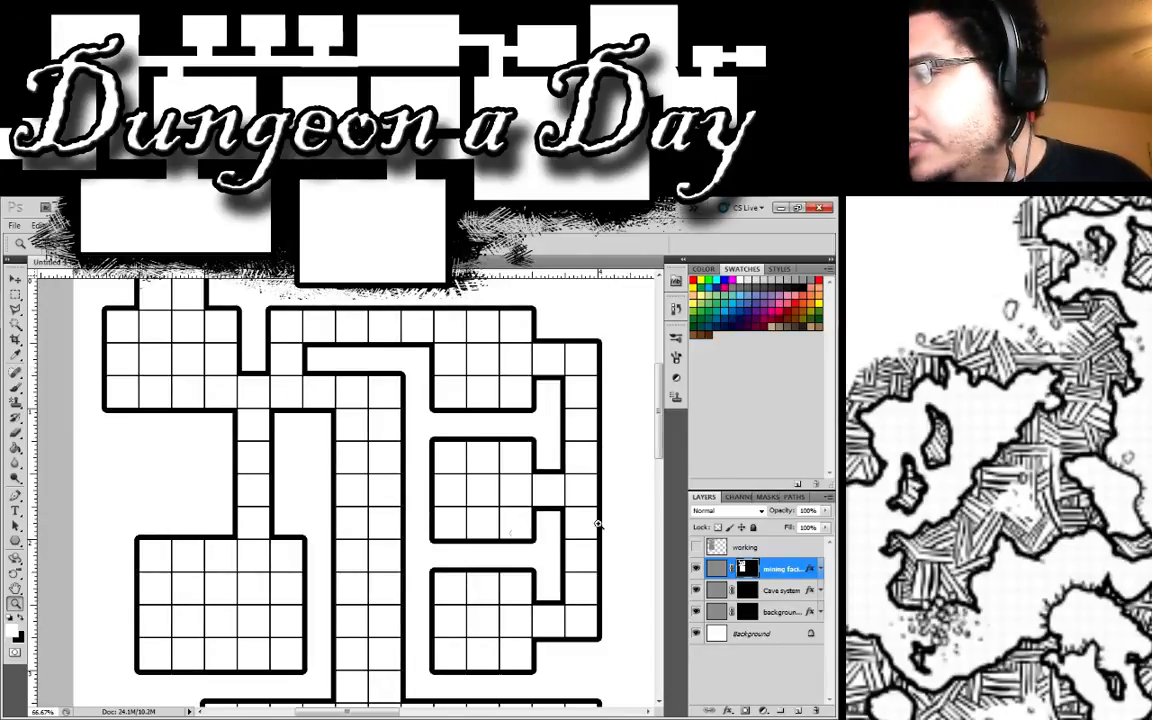
Step: Lower the Pattern Overlay opacity of the mining facility layer to 25% in its layer style
{"action": "key", "text": "h"}
{"action": "double_click", "coordinate": [782, 575]}
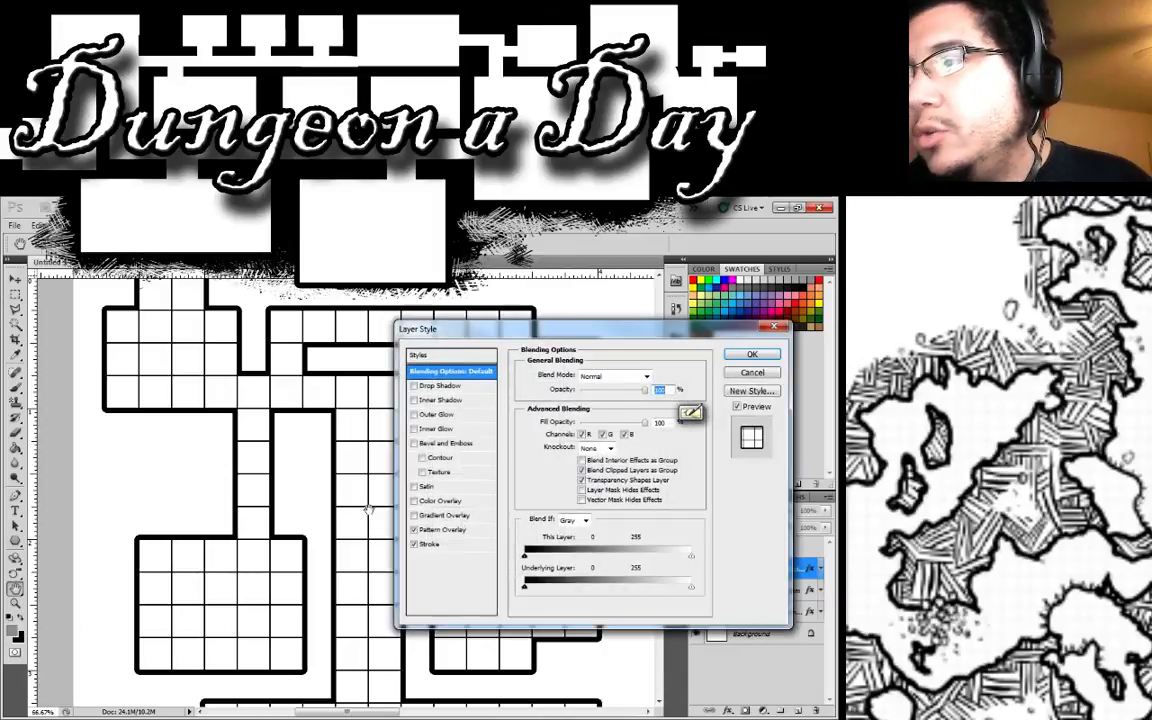
{"action": "left_click", "coordinate": [445, 529]}
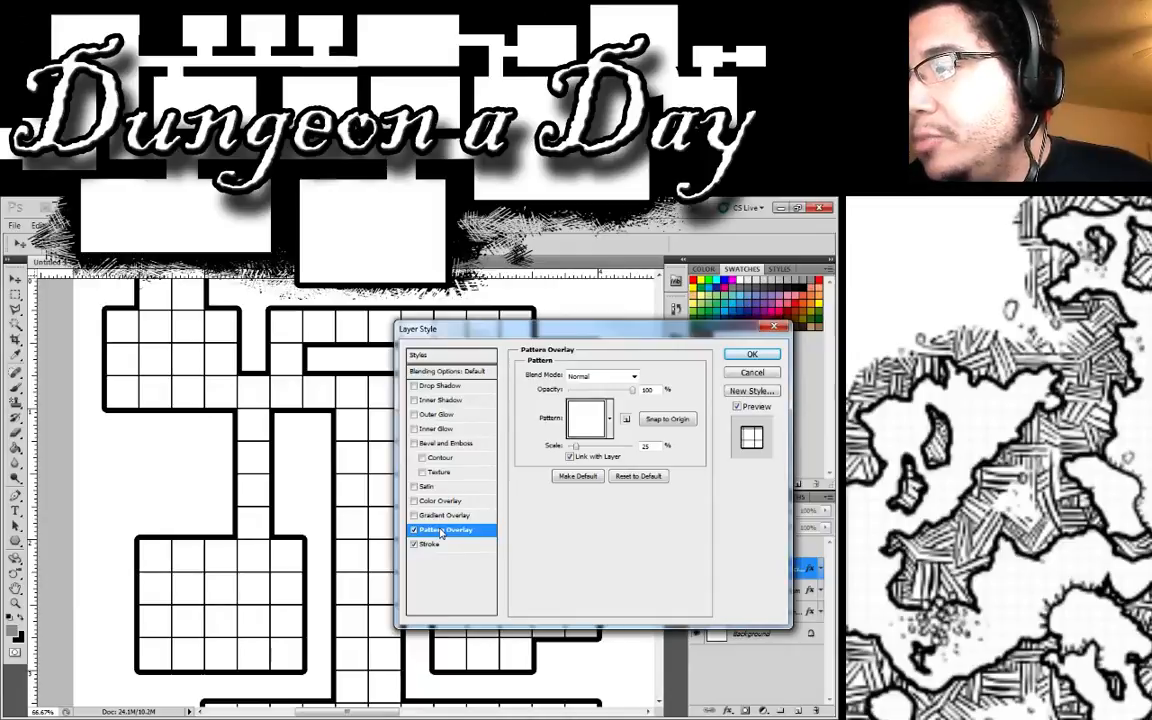
{"action": "left_click", "coordinate": [627, 391]}
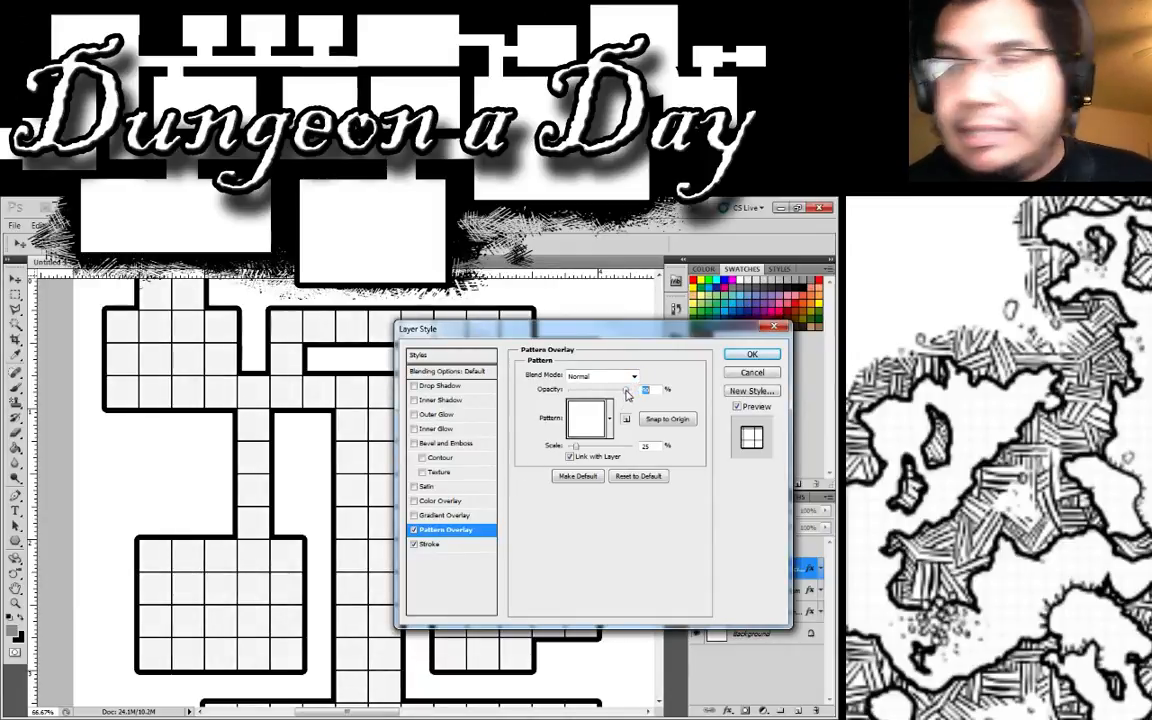
{"action": "left_click_drag", "start_coordinate": [627, 391], "coordinate": [585, 391]}
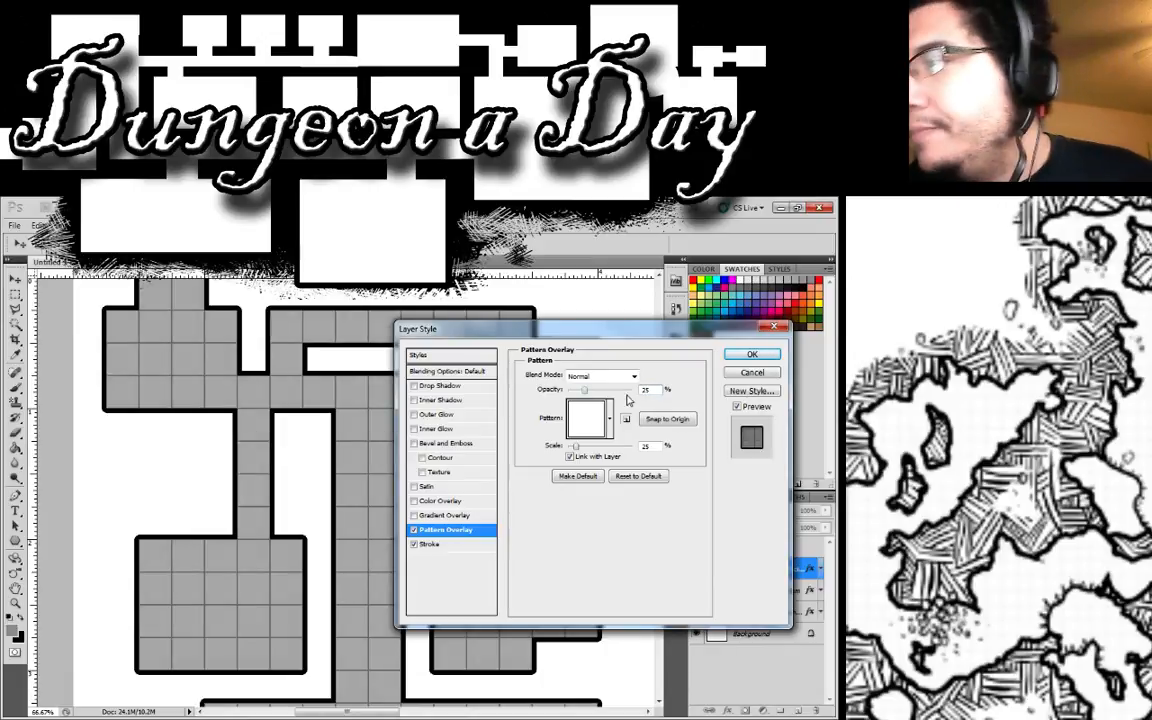
{"action": "key", "text": "Return"}
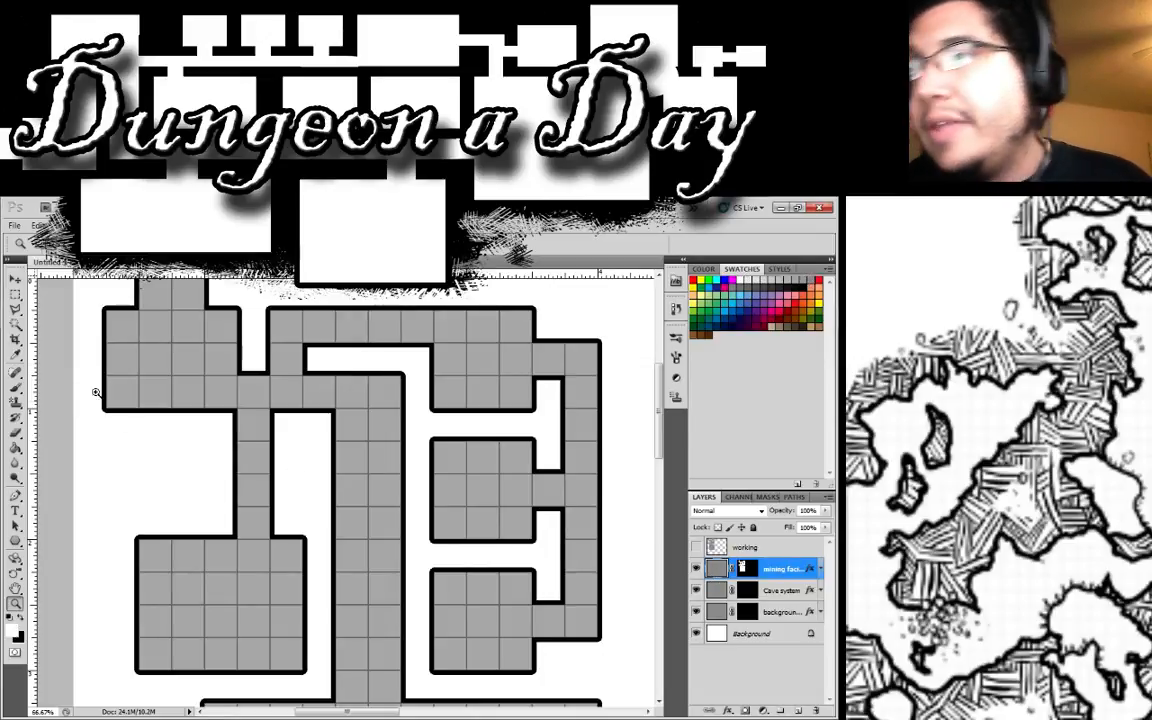
Step: Use the Paint Bucket to try white, brown and green as the mining facility layer's floor color, finishing with white
{"action": "key", "text": "g"}
{"action": "left_click", "coordinate": [200, 560]}
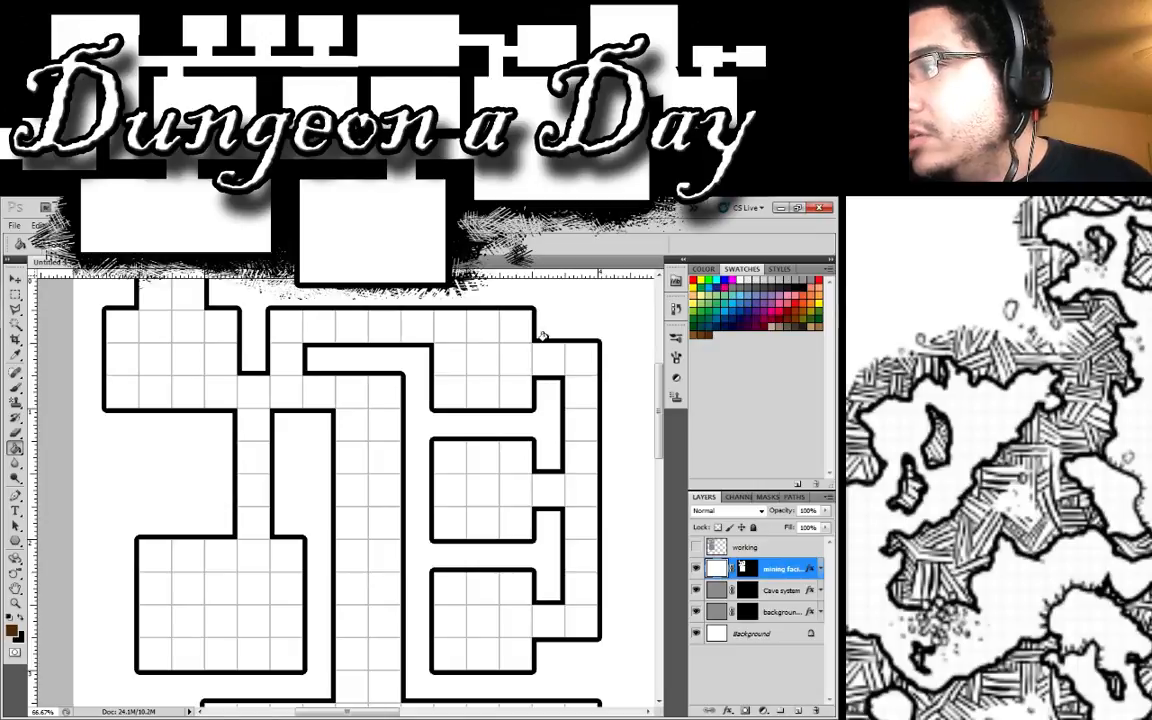
{"action": "left_click", "coordinate": [480, 346]}
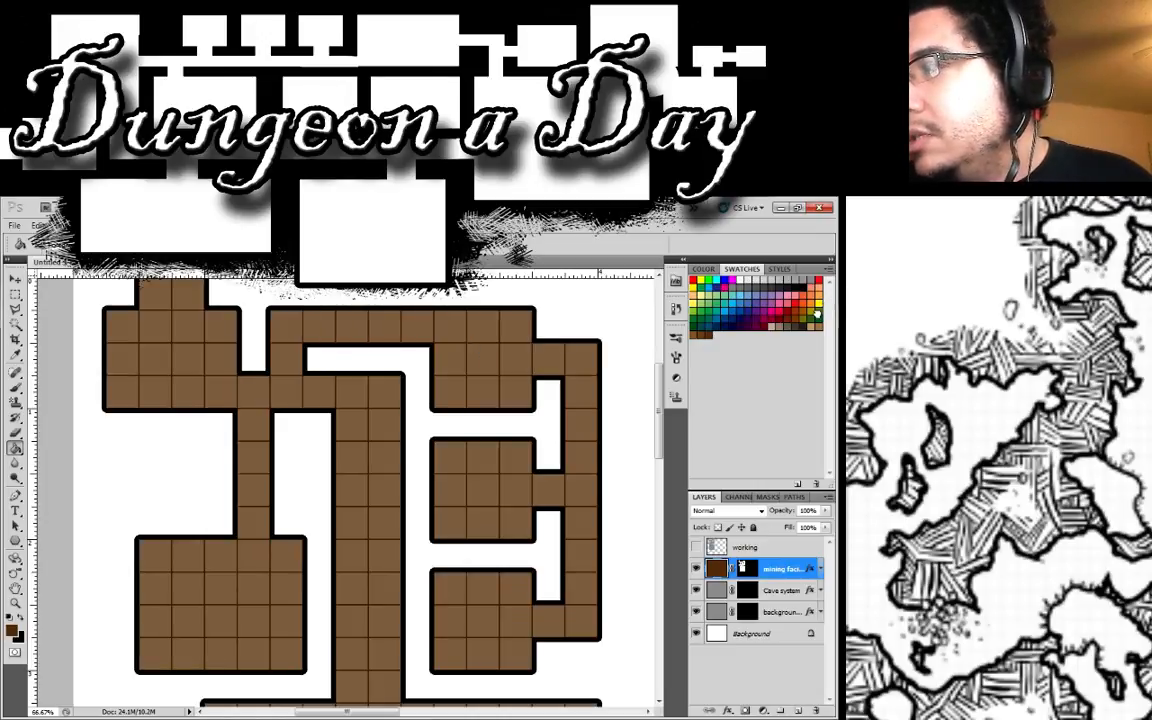
{"action": "left_click", "coordinate": [485, 339]}
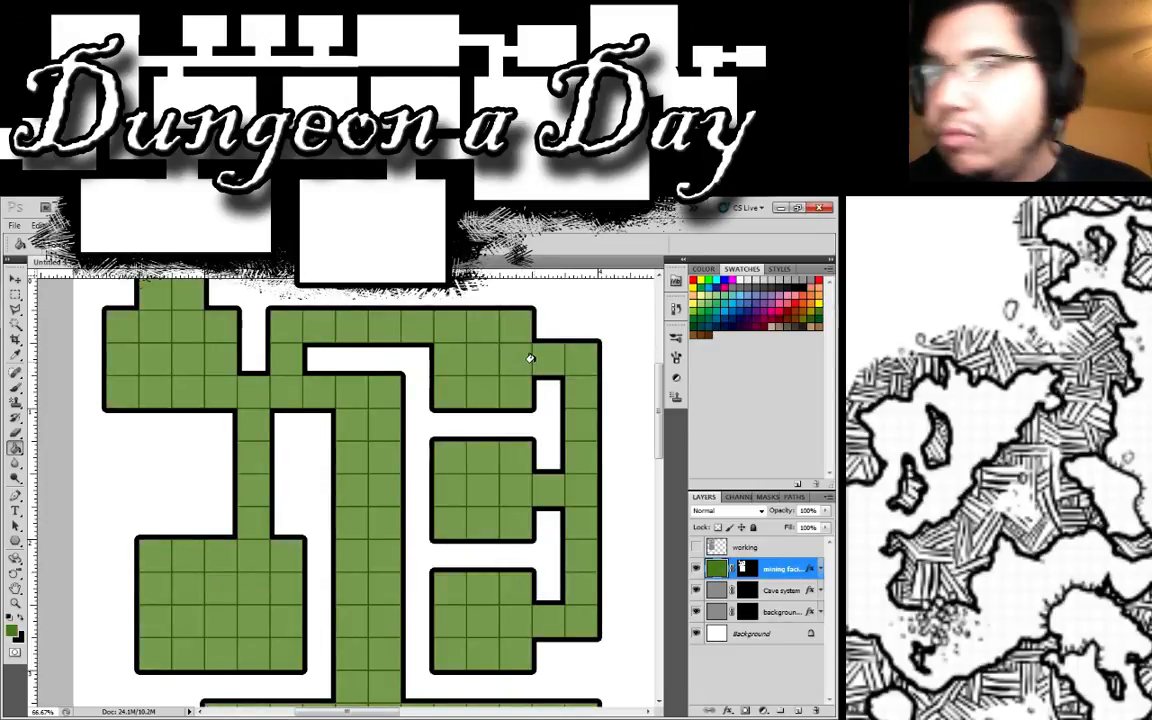
{"action": "left_click", "coordinate": [743, 281]}
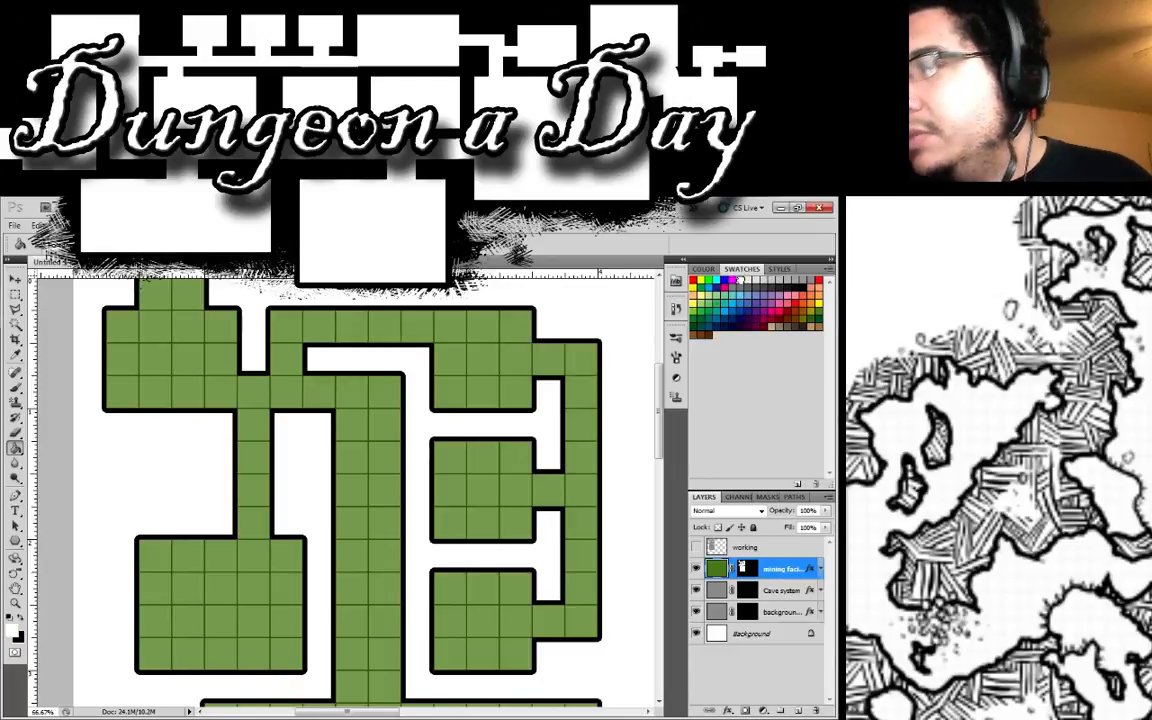
{"action": "left_click", "coordinate": [159, 356]}
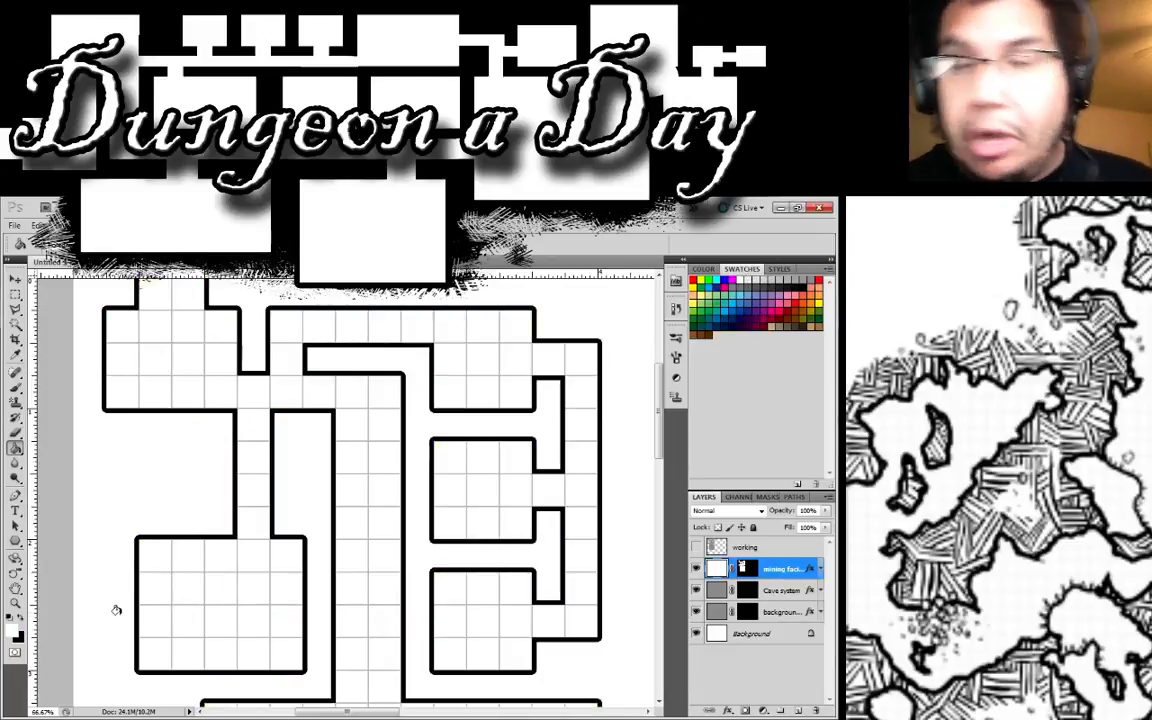
{"action": "left_click_drag", "start_coordinate": [303, 538], "coordinate": [262, 478]}
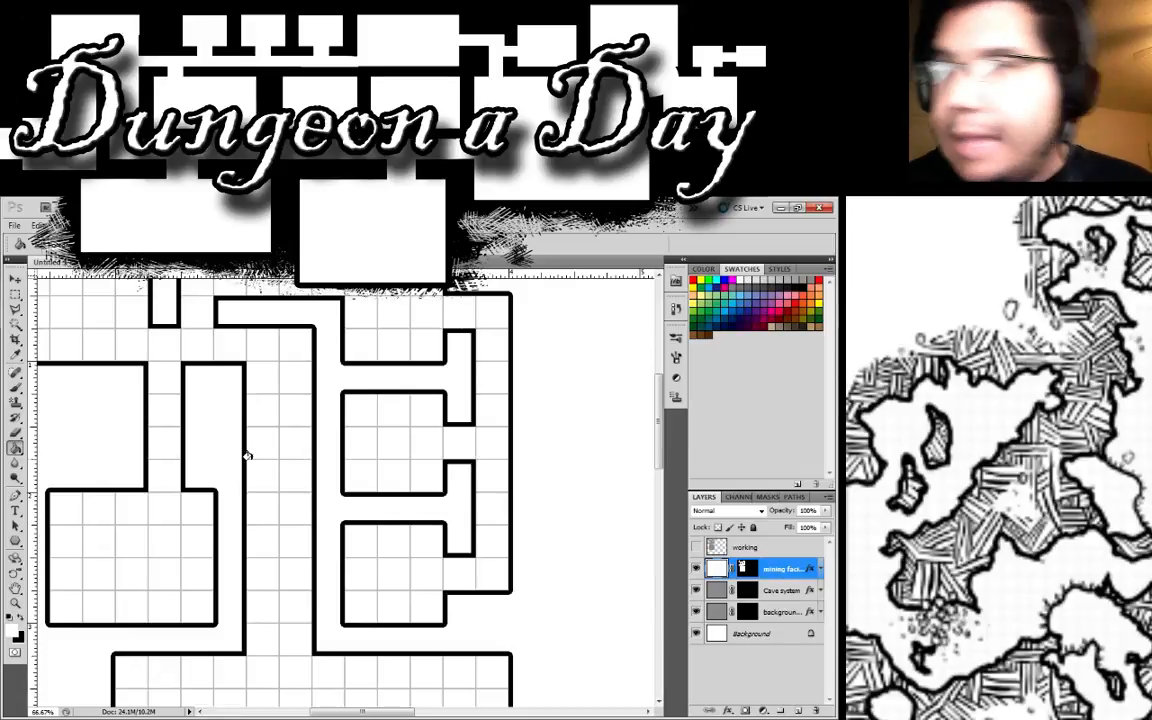
{"action": "key", "text": "z"}
{"action": "left_click", "coordinate": [364, 461], "text": "alt"}
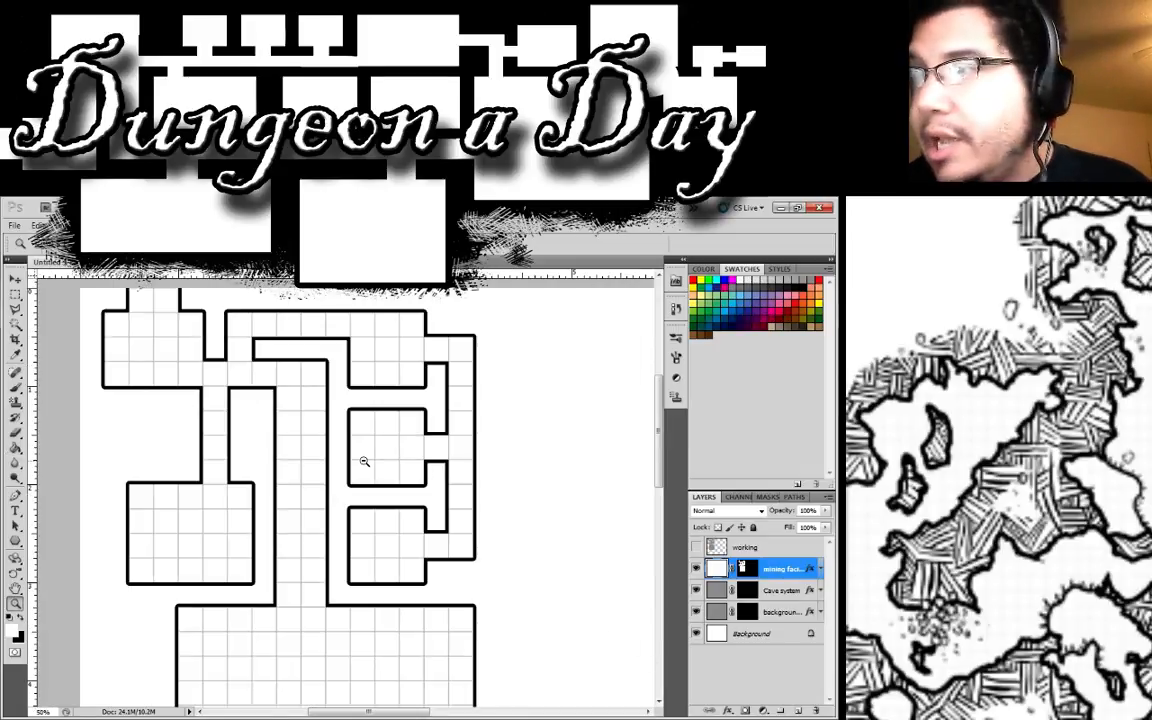
Step: Show and activate the working layer, hide the mining facility layer, and turn the document grid back on for making selections
{"action": "left_click", "coordinate": [364, 461], "text": "alt"}
{"action": "left_click", "coordinate": [380, 490], "text": "alt"}
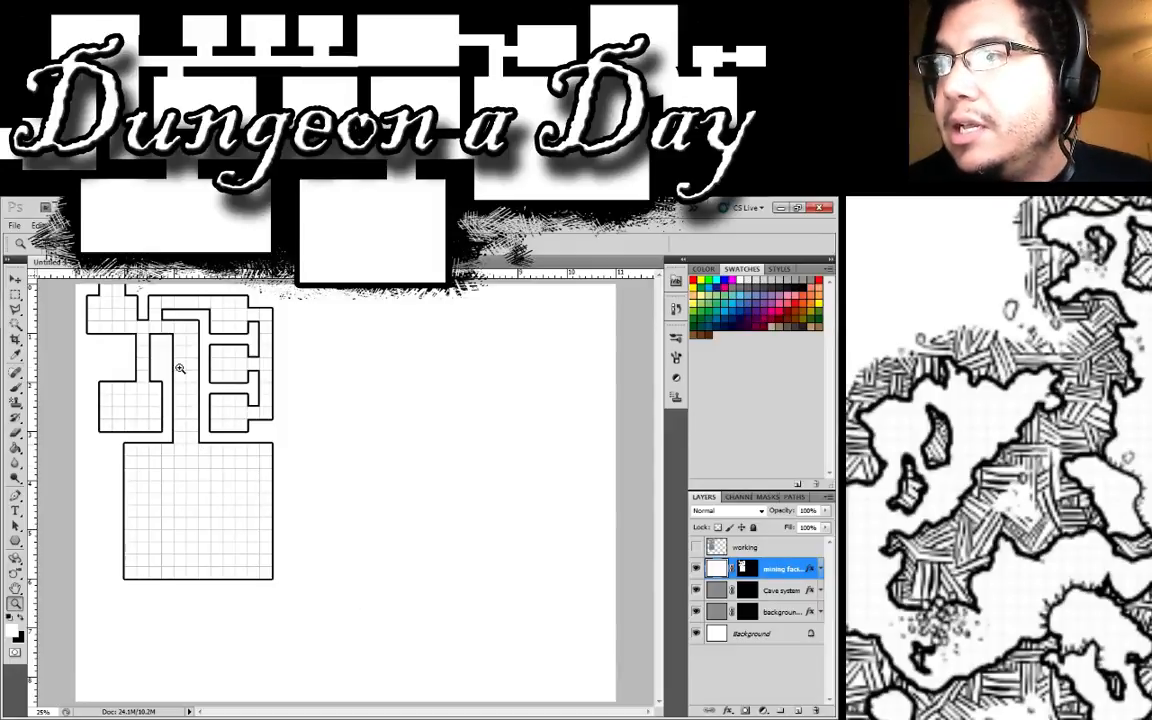
{"action": "left_click", "coordinate": [168, 338]}
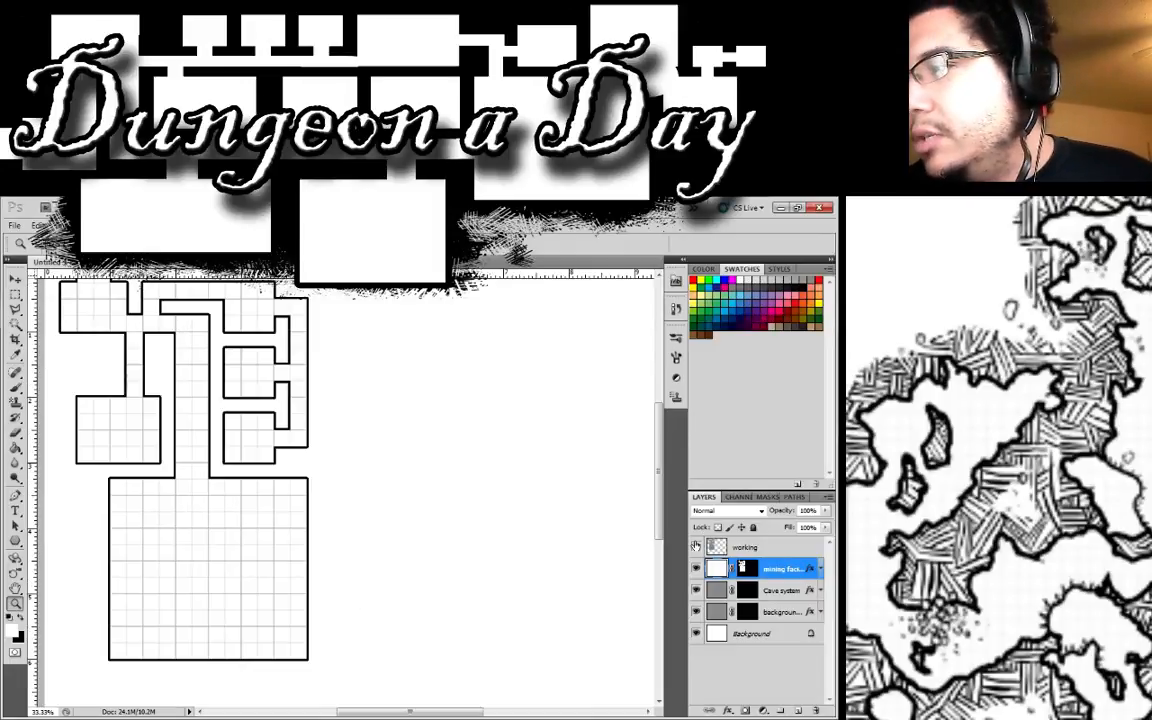
{"action": "left_click", "coordinate": [745, 547]}
{"action": "left_click", "coordinate": [696, 568]}
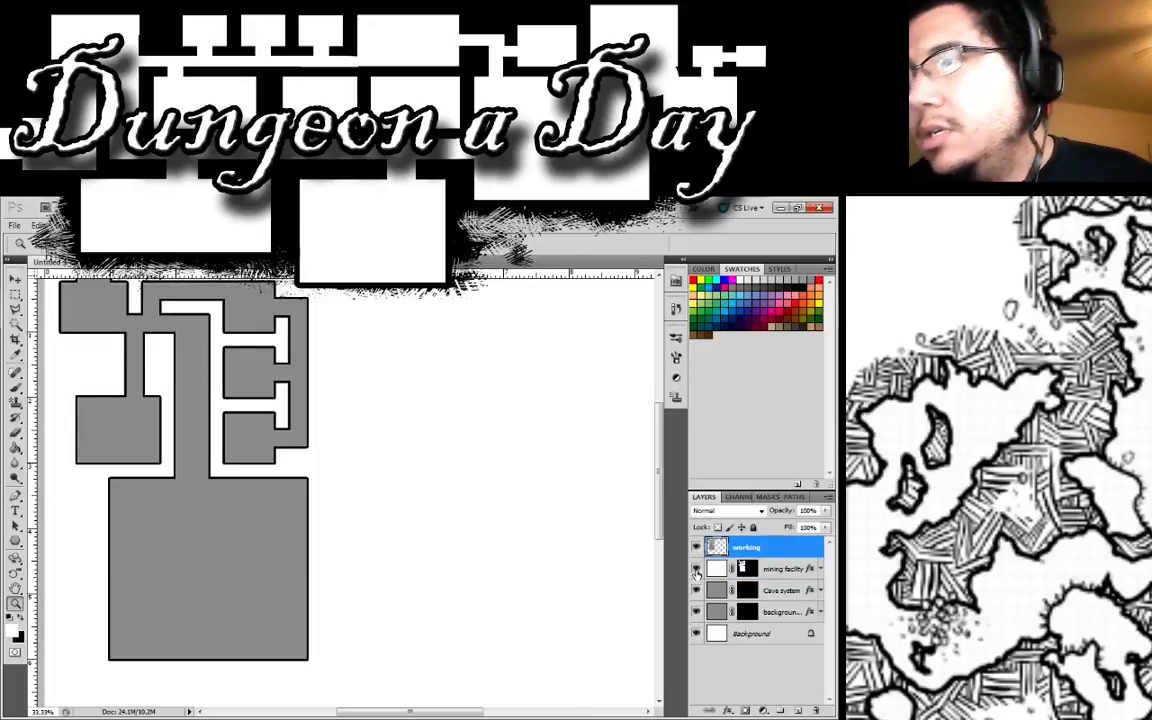
{"action": "left_click", "coordinate": [15, 296]}
{"action": "key", "text": "ctrl+apostrophe"}
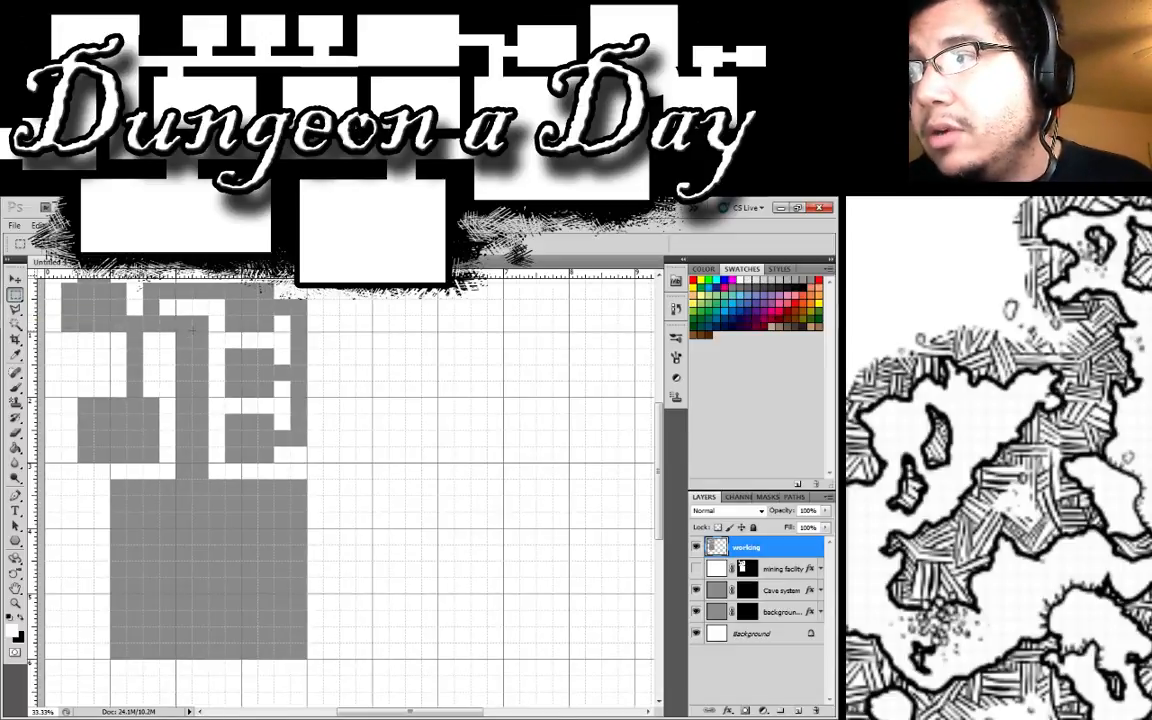
Step: Select and fill black a grid-aligned strip across the western hallways, three eastern rooms with connectors, and blocks on the large room's east and south edges
{"action": "left_click_drag", "start_coordinate": [193, 331], "coordinate": [94, 348]}
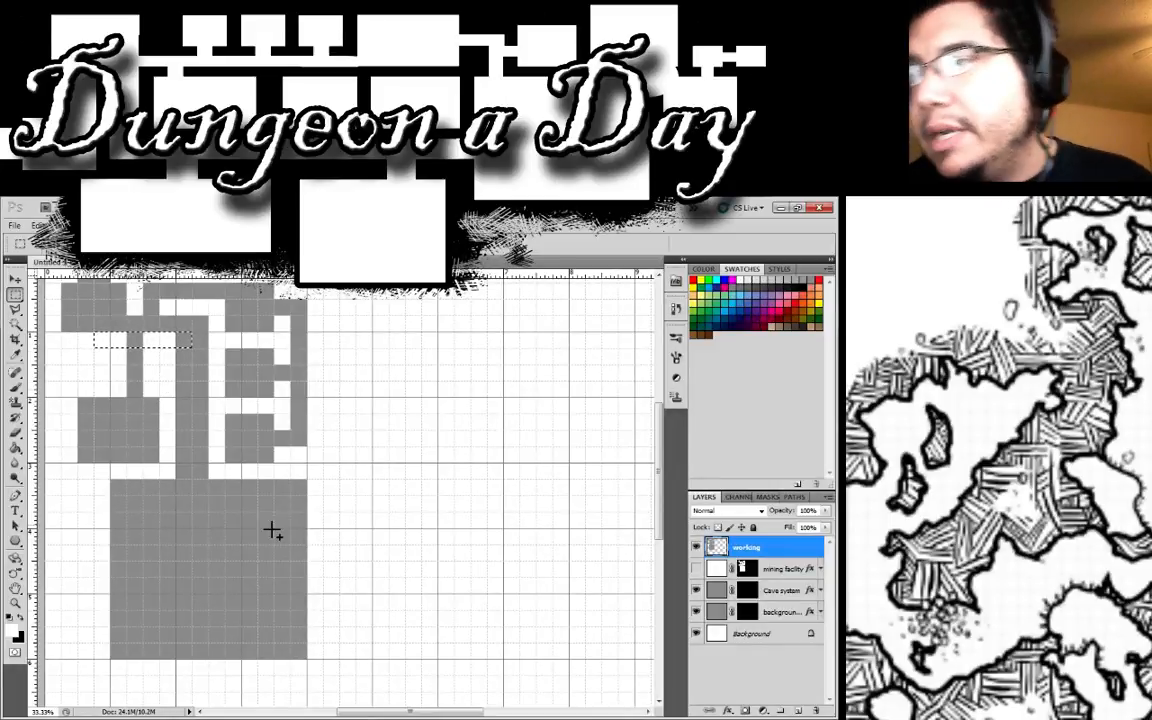
{"action": "left_click_drag", "start_coordinate": [295, 502], "coordinate": [340, 545]}
{"action": "scroll", "coordinate": [328, 600], "scroll_direction": "down", "scroll_amount": 3}
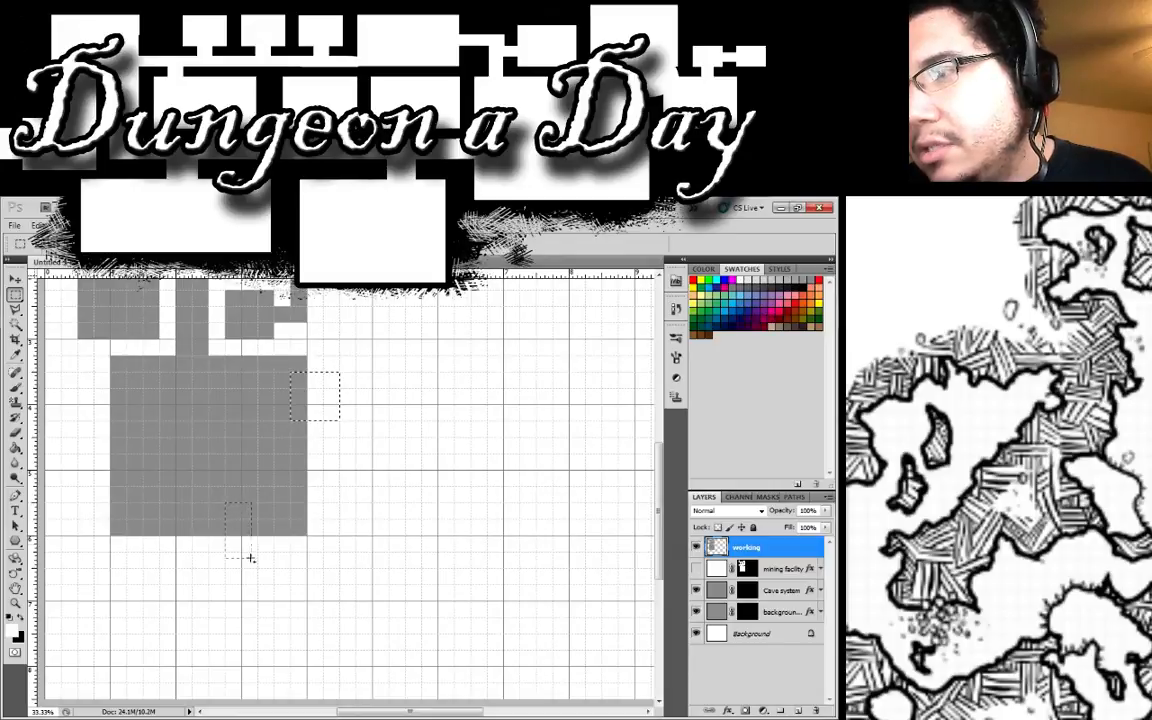
{"action": "left_click_drag", "start_coordinate": [225, 503], "coordinate": [273, 566]}
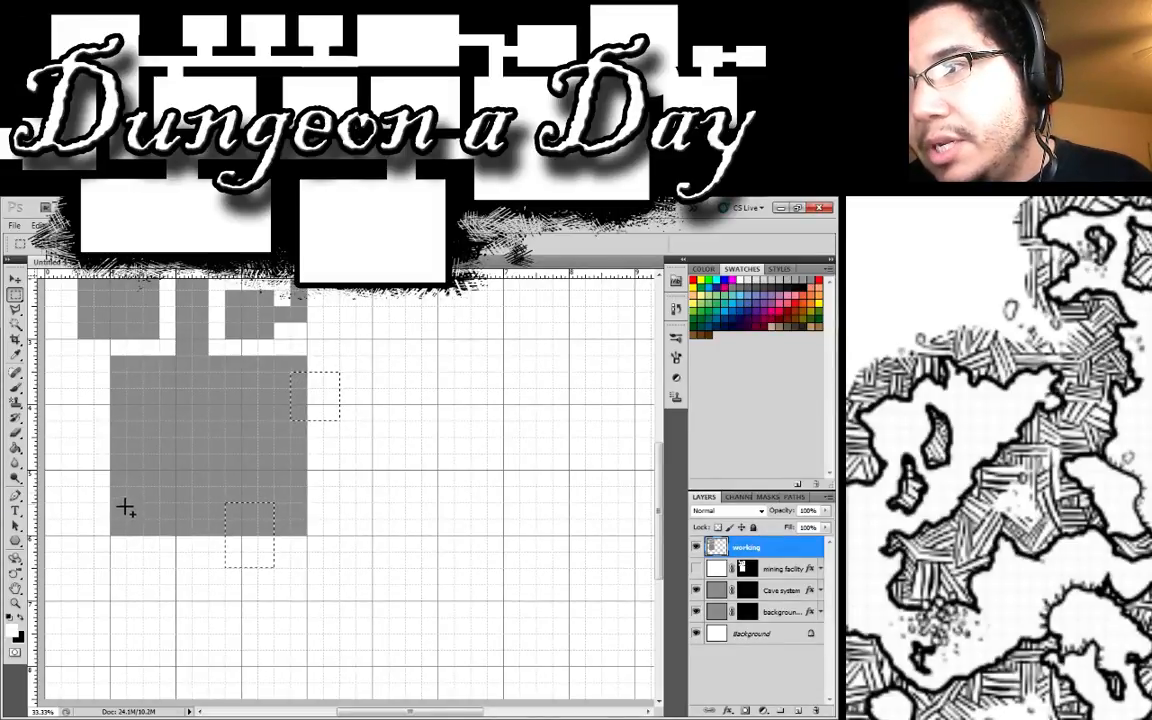
{"action": "left_click_drag", "start_coordinate": [127, 521], "coordinate": [176, 572]}
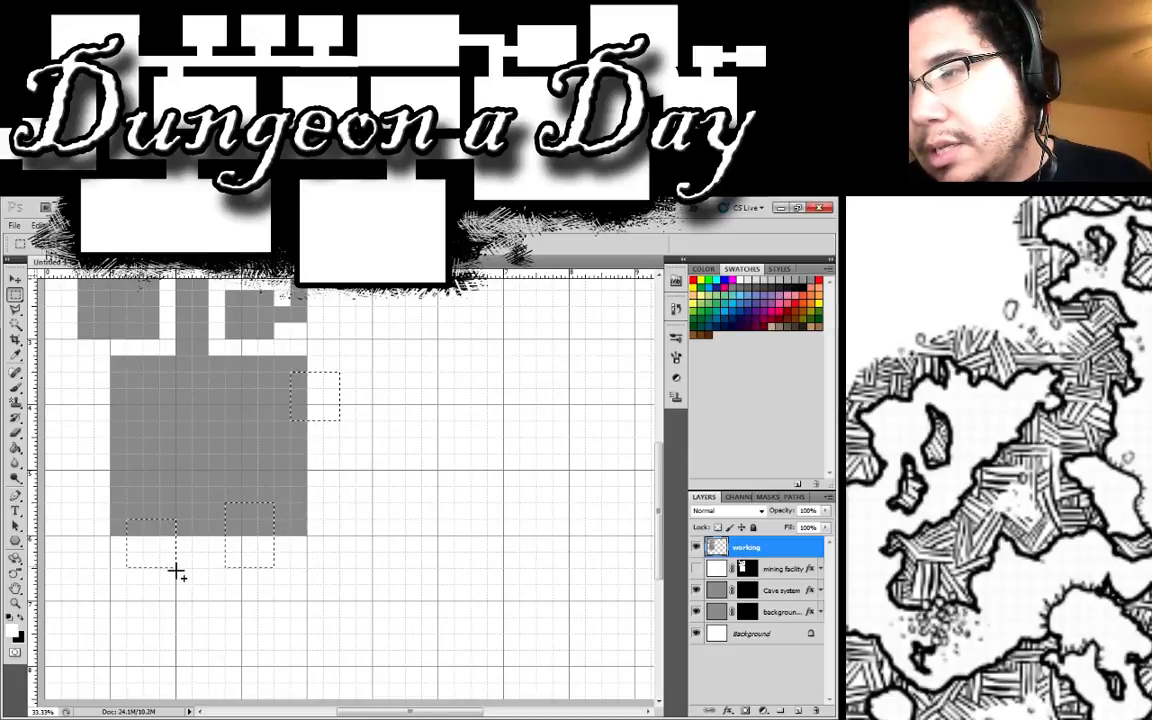
{"action": "left_click_drag", "start_coordinate": [373, 442], "coordinate": [302, 475]}
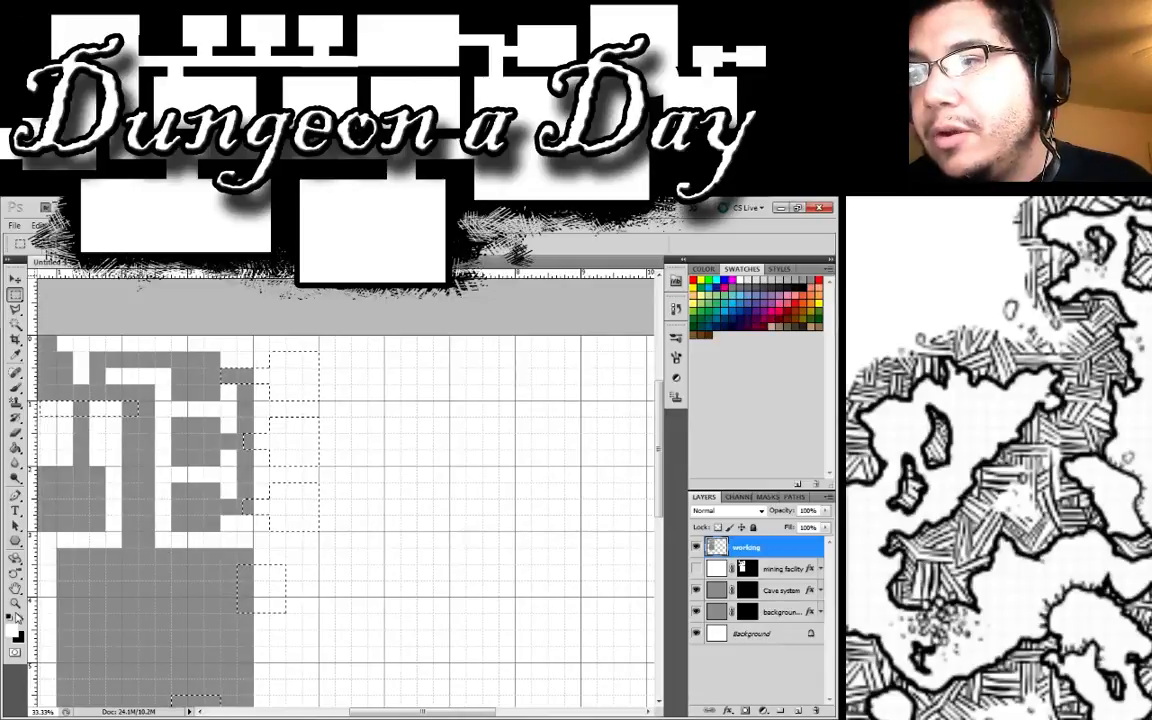
{"action": "key", "text": "x"}
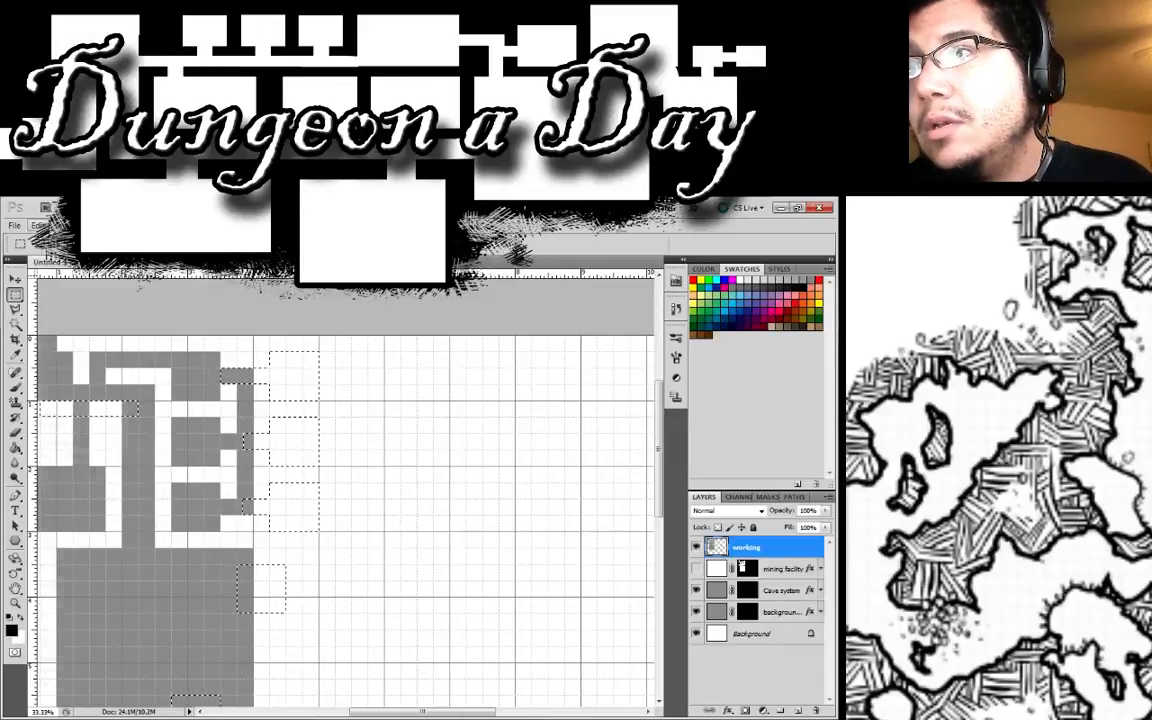
{"action": "left_click", "coordinate": [40, 225]}
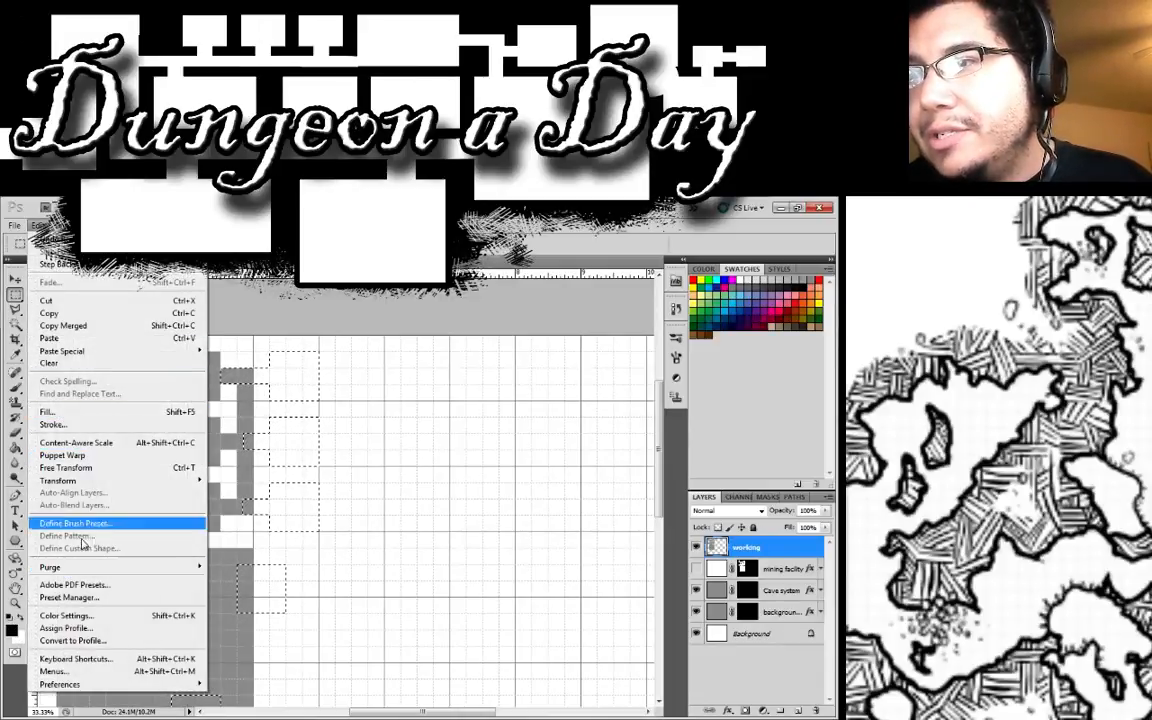
{"action": "mouse_move", "coordinate": [68, 225]}
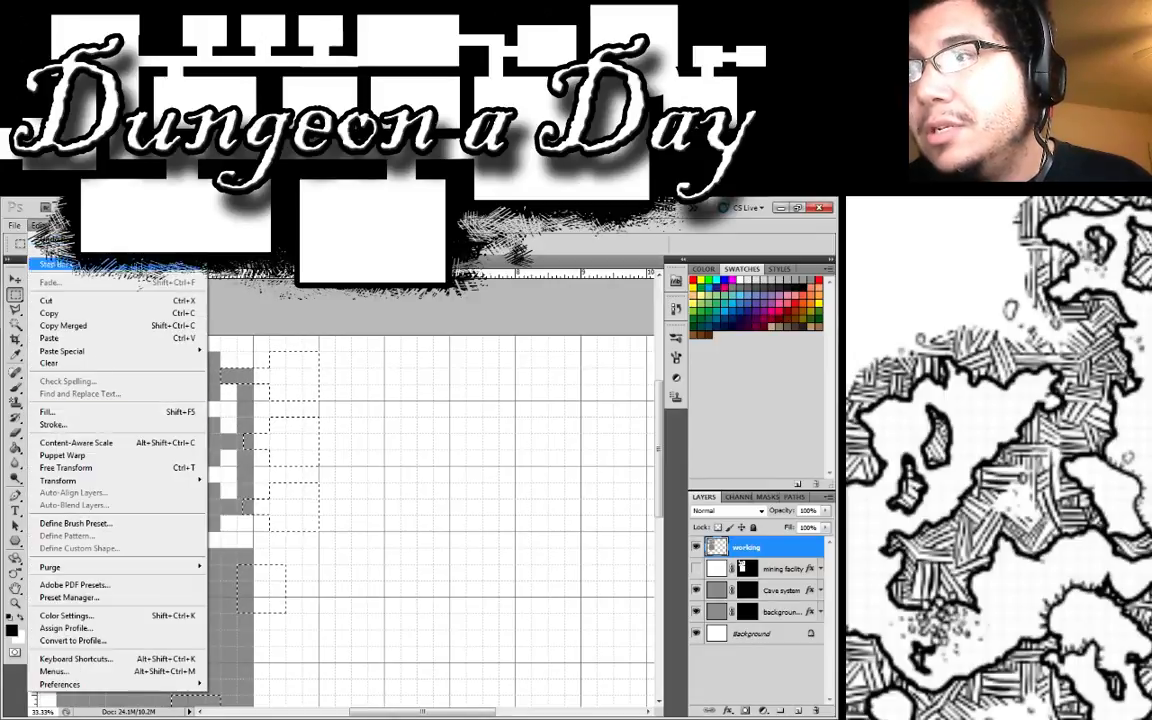
{"action": "left_click", "coordinate": [110, 406]}
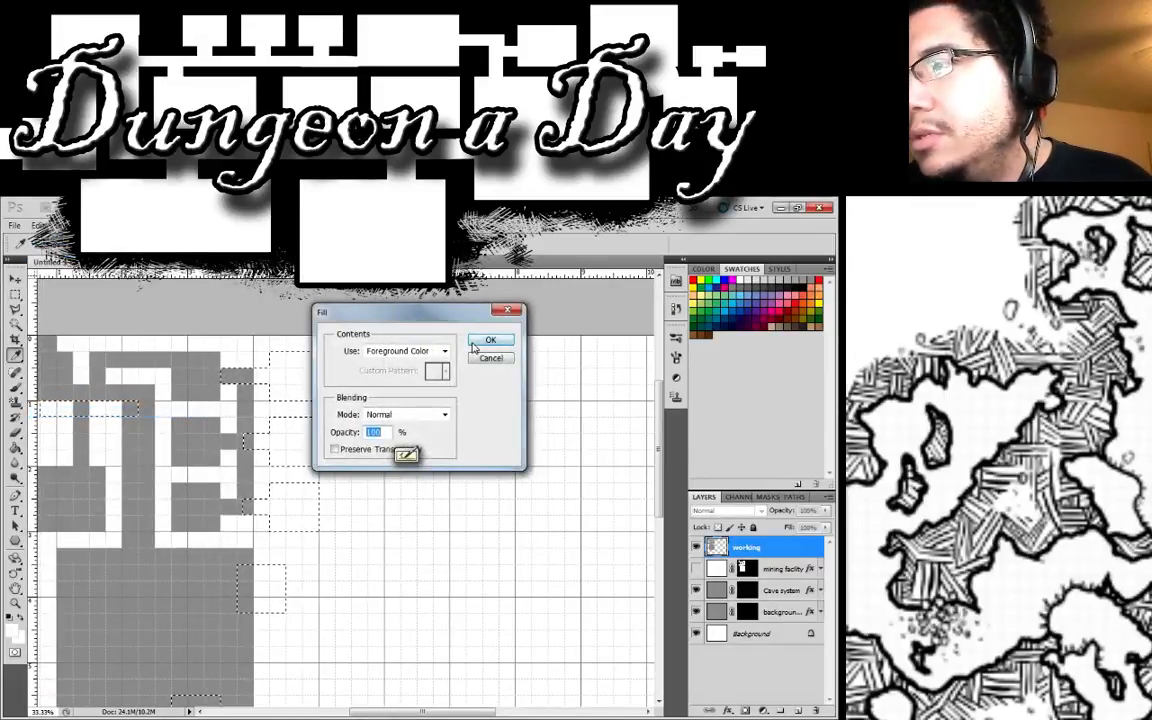
{"action": "left_click", "coordinate": [476, 344]}
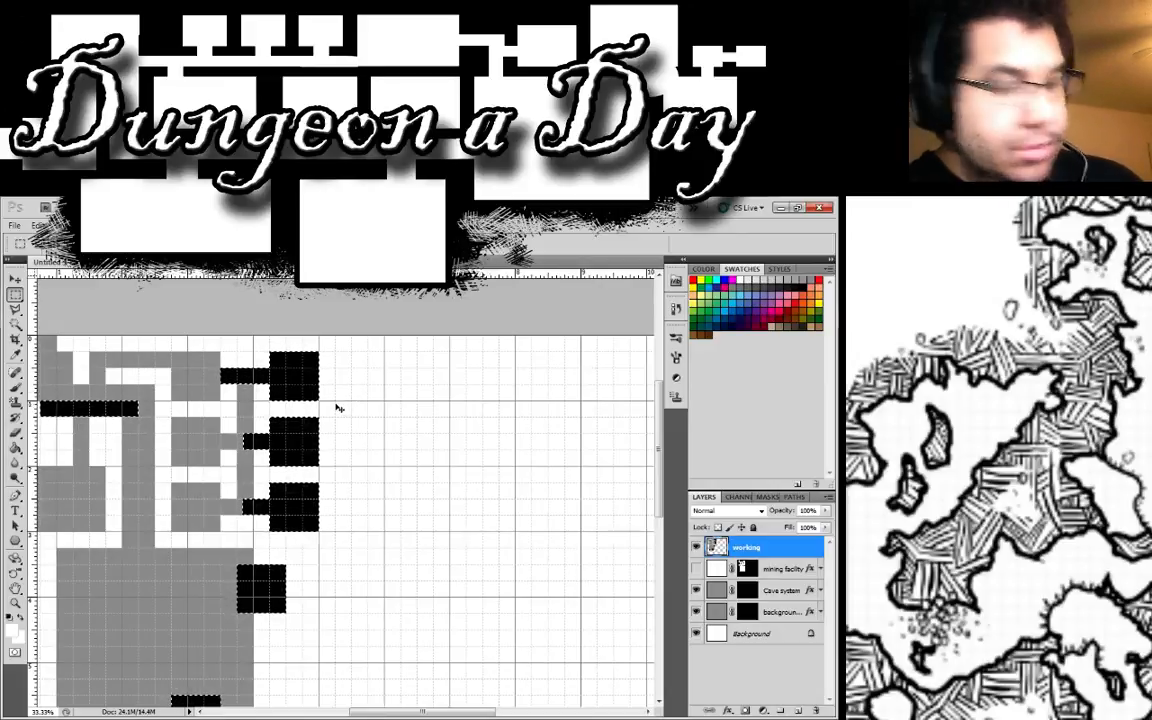
Step: Clear the selection and choose the solid round 218 brush preset for painting on the working layer
{"action": "left_click_drag", "start_coordinate": [240, 656], "coordinate": [372, 579]}
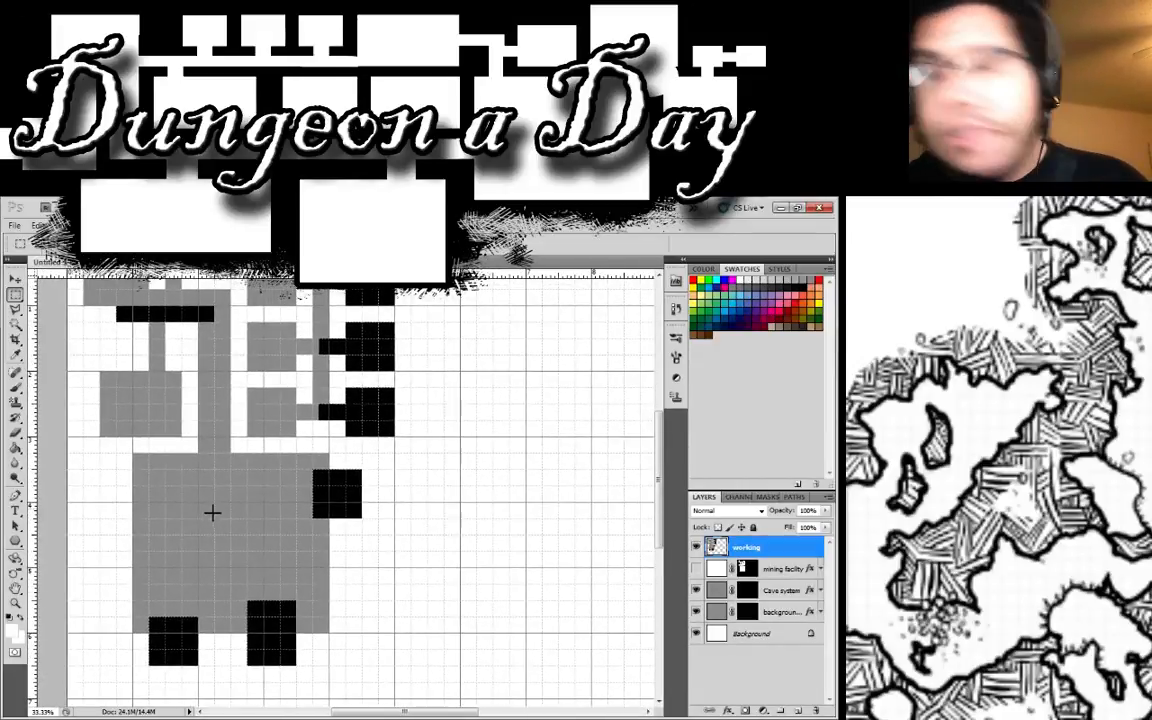
{"action": "key", "text": "b"}
{"action": "right_click", "coordinate": [370, 470]}
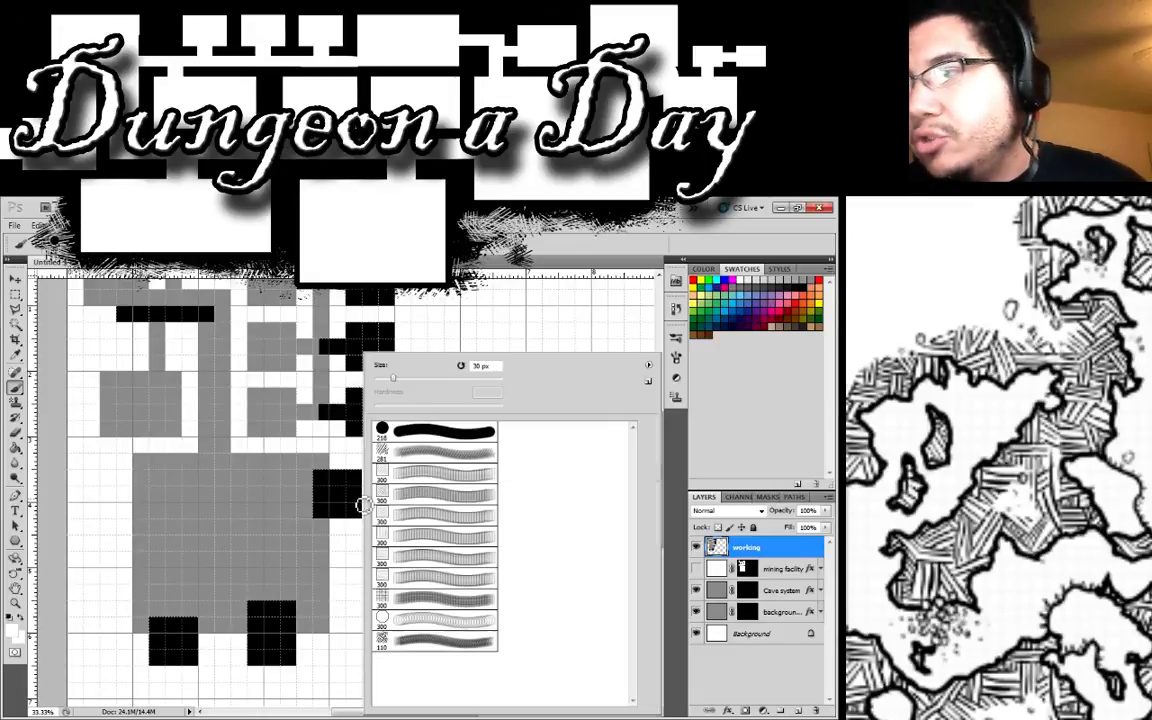
{"action": "left_click", "coordinate": [397, 436]}
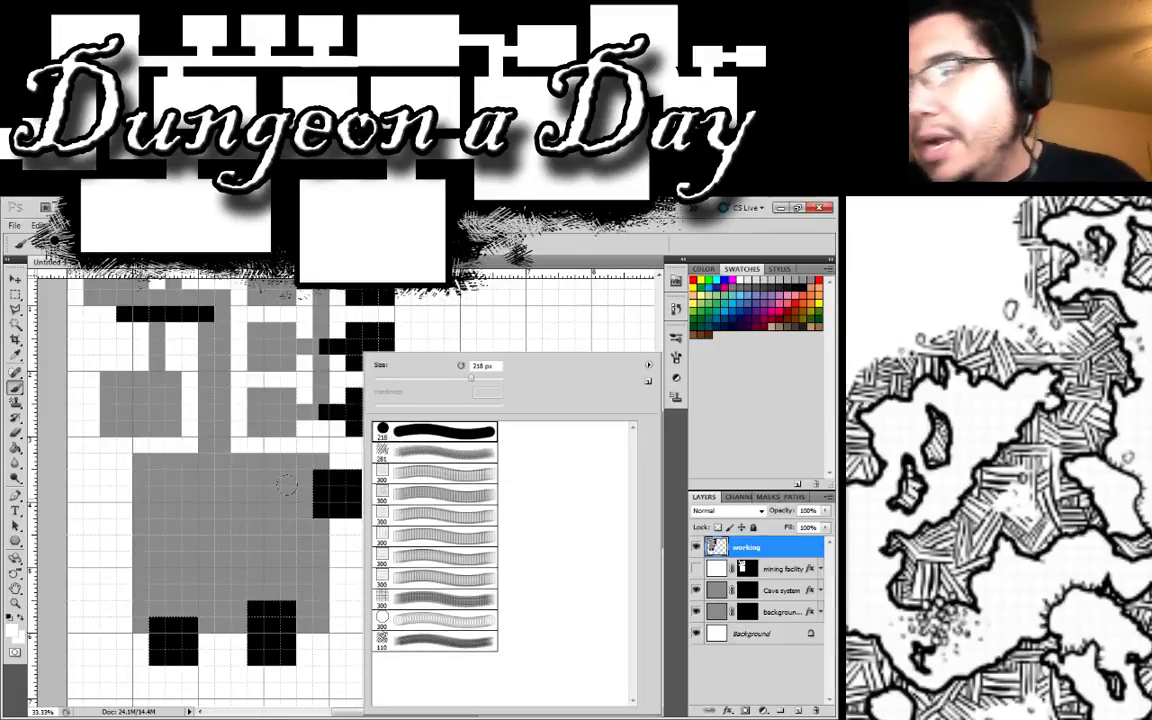
{"action": "key", "text": "Return"}
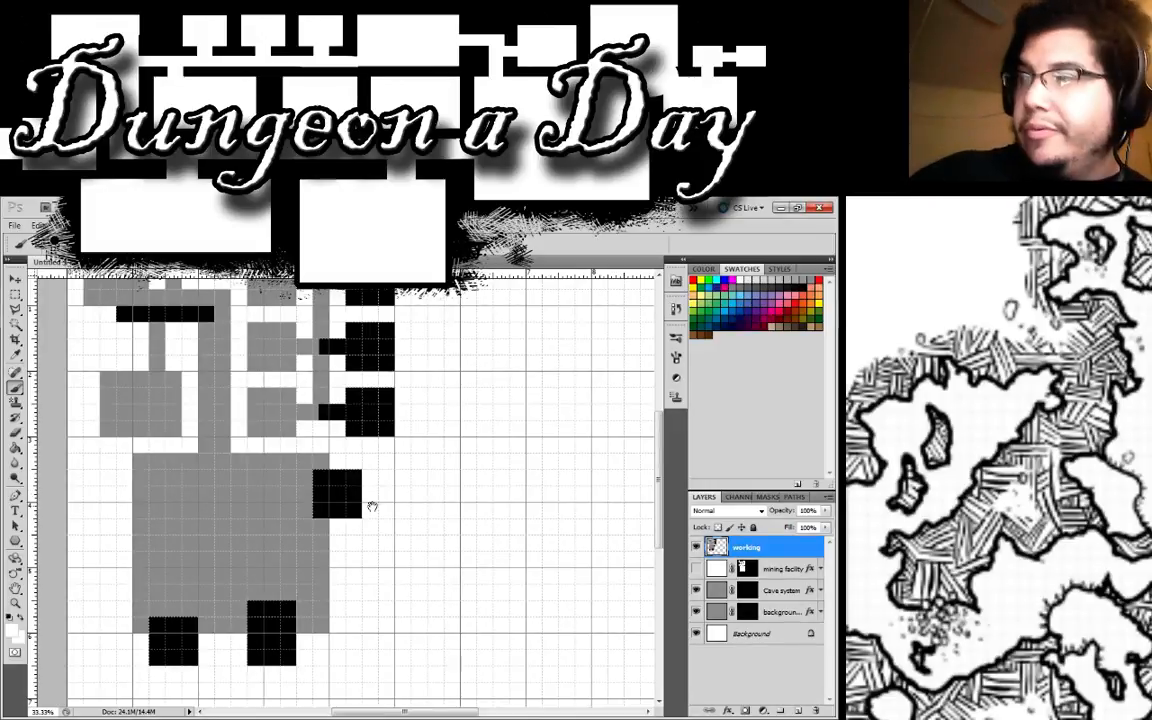
{"action": "left_click_drag", "start_coordinate": [372, 506], "coordinate": [190, 609]}
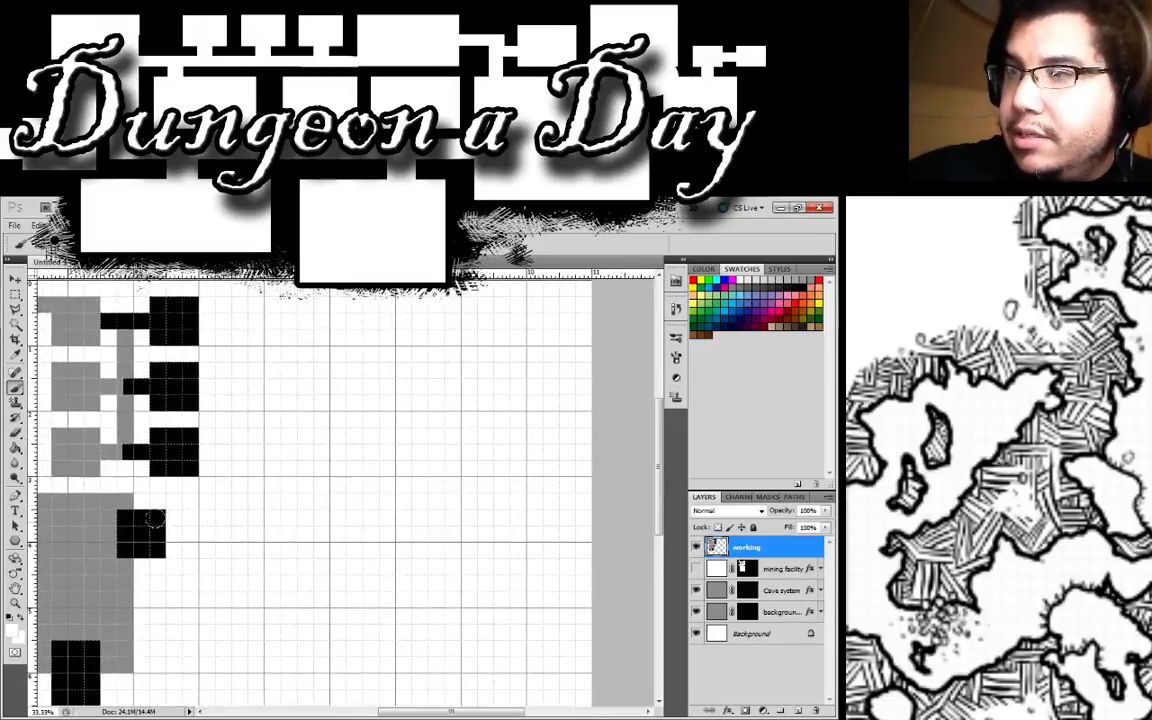
{"action": "left_click_drag", "start_coordinate": [157, 519], "coordinate": [170, 524]}
{"action": "key", "text": "ctrl+z"}
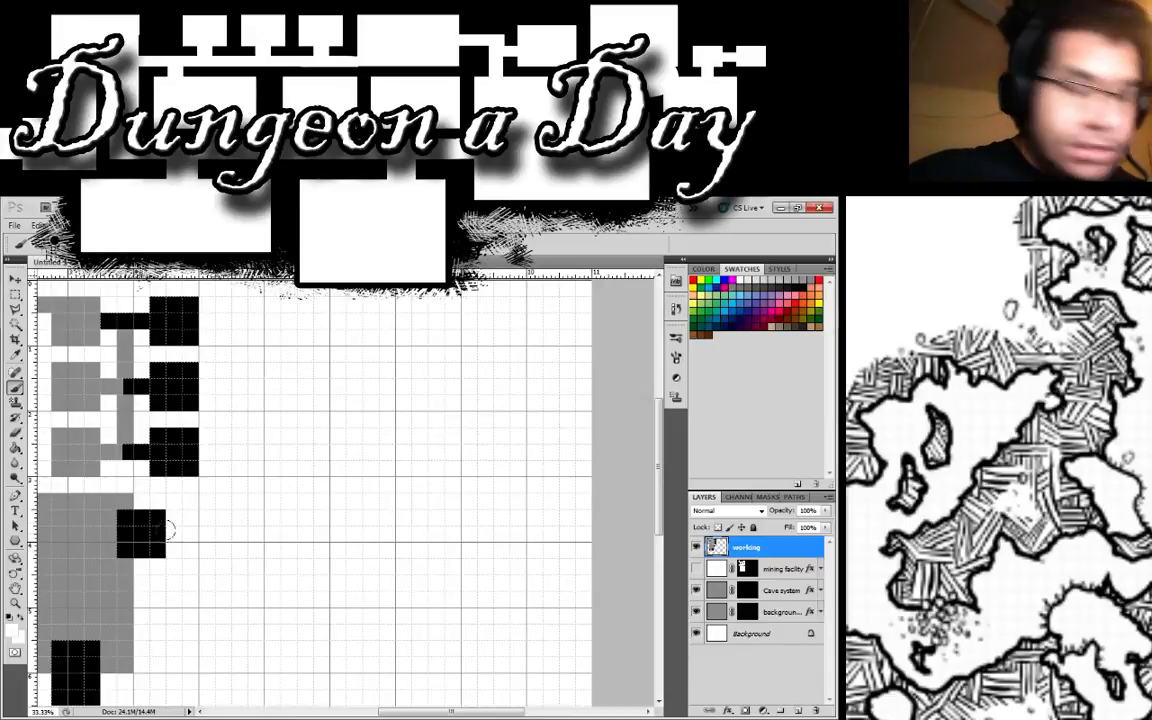
{"action": "left_click_drag", "start_coordinate": [155, 524], "coordinate": [163, 517]}
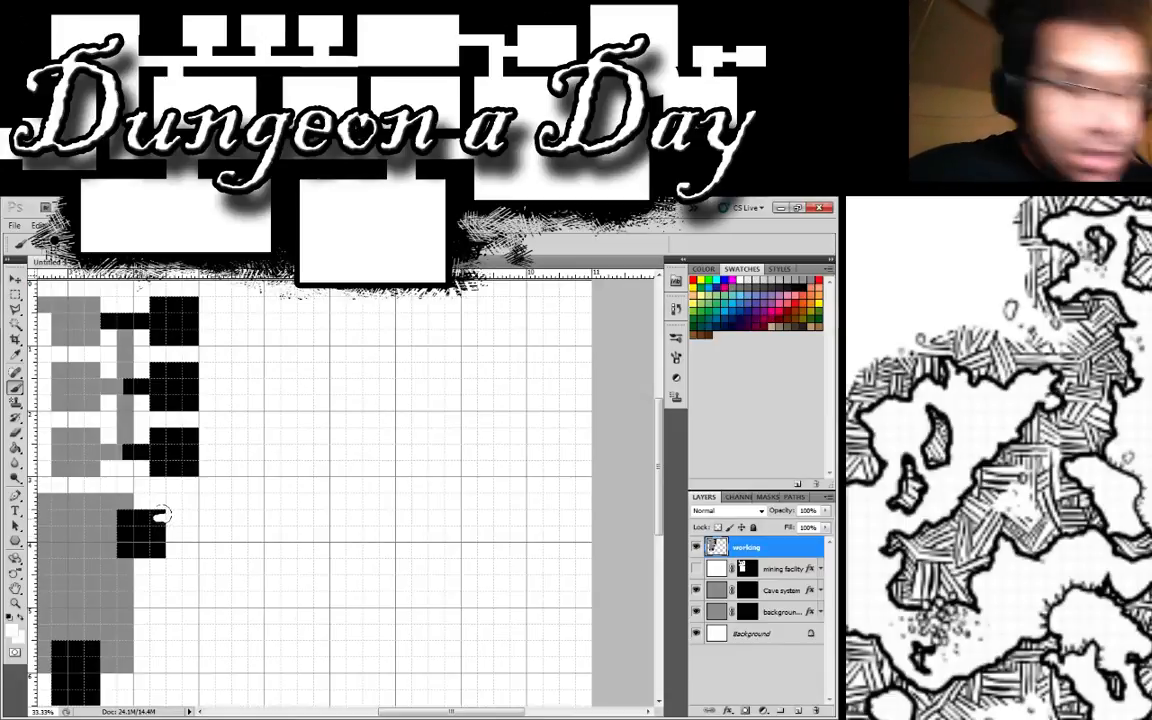
{"action": "key", "text": "ctrl+z"}
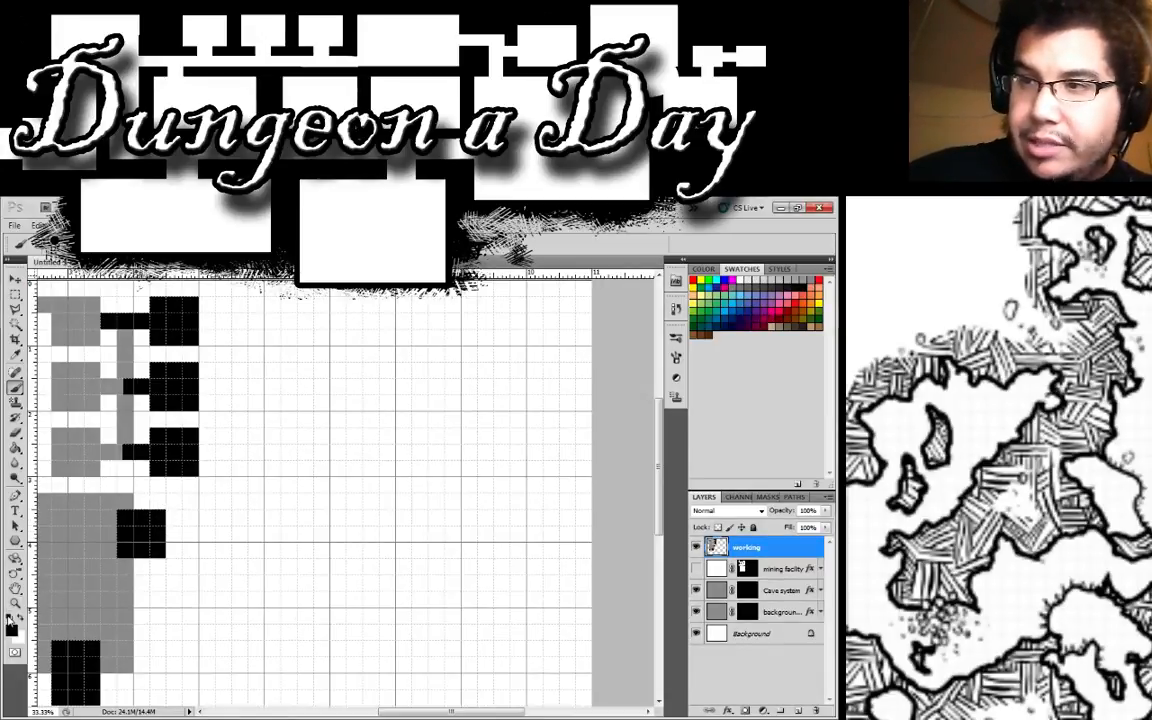
Step: Turn off snapping and paint two black tunnels forking northeast and southeast from the block on the large room's east edge
{"action": "mouse_move", "coordinate": [160, 518]}
{"action": "left_mouse_down"}
{"action": "mouse_move", "coordinate": [230, 494]}
{"action": "mouse_move", "coordinate": [283, 491]}
{"action": "left_mouse_up"}
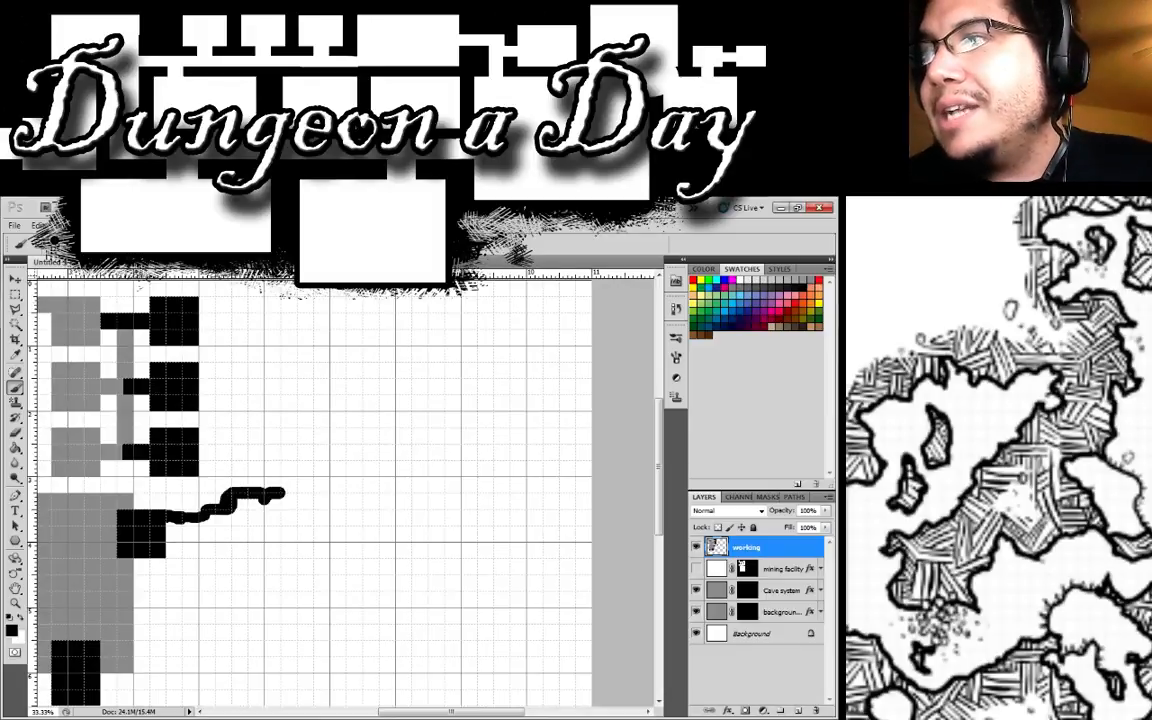
{"action": "left_click", "coordinate": [222, 225]}
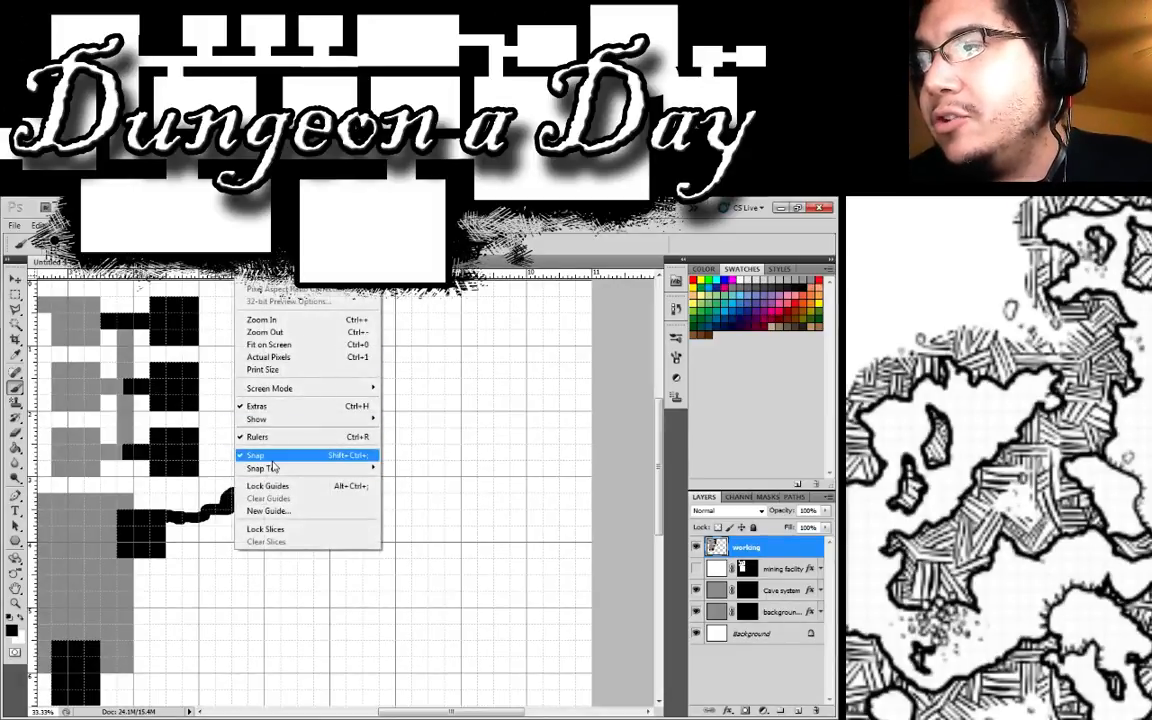
{"action": "left_click", "coordinate": [272, 456]}
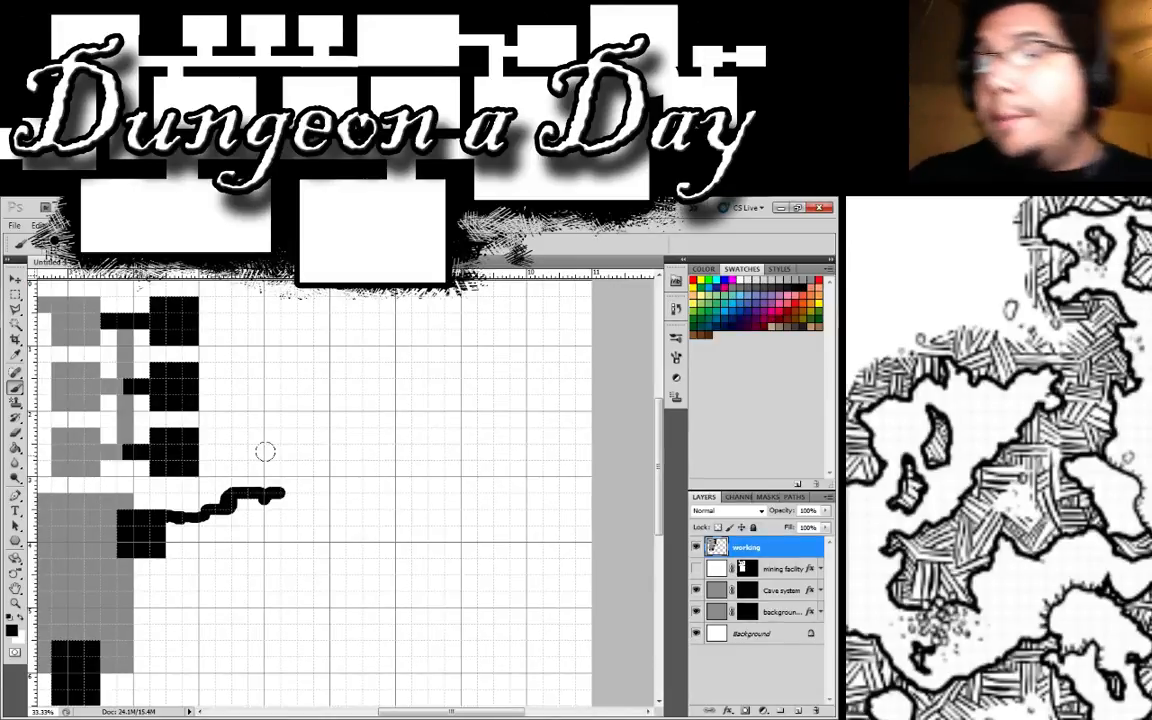
{"action": "mouse_move", "coordinate": [242, 489]}
{"action": "left_mouse_down"}
{"action": "mouse_move", "coordinate": [190, 520]}
{"action": "mouse_move", "coordinate": [150, 512]}
{"action": "left_mouse_up"}
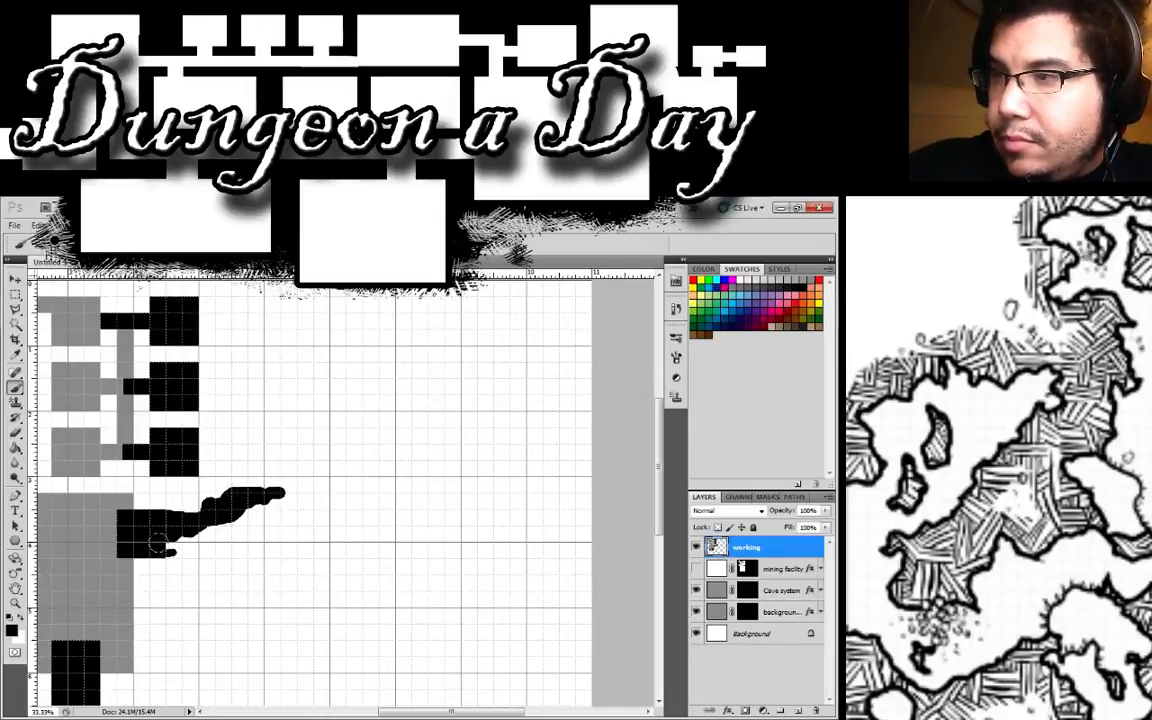
{"action": "mouse_move", "coordinate": [157, 542]}
{"action": "left_mouse_down"}
{"action": "mouse_move", "coordinate": [200, 554]}
{"action": "mouse_move", "coordinate": [155, 548]}
{"action": "mouse_move", "coordinate": [190, 552]}
{"action": "mouse_move", "coordinate": [165, 532]}
{"action": "mouse_move", "coordinate": [302, 626]}
{"action": "left_mouse_up"}
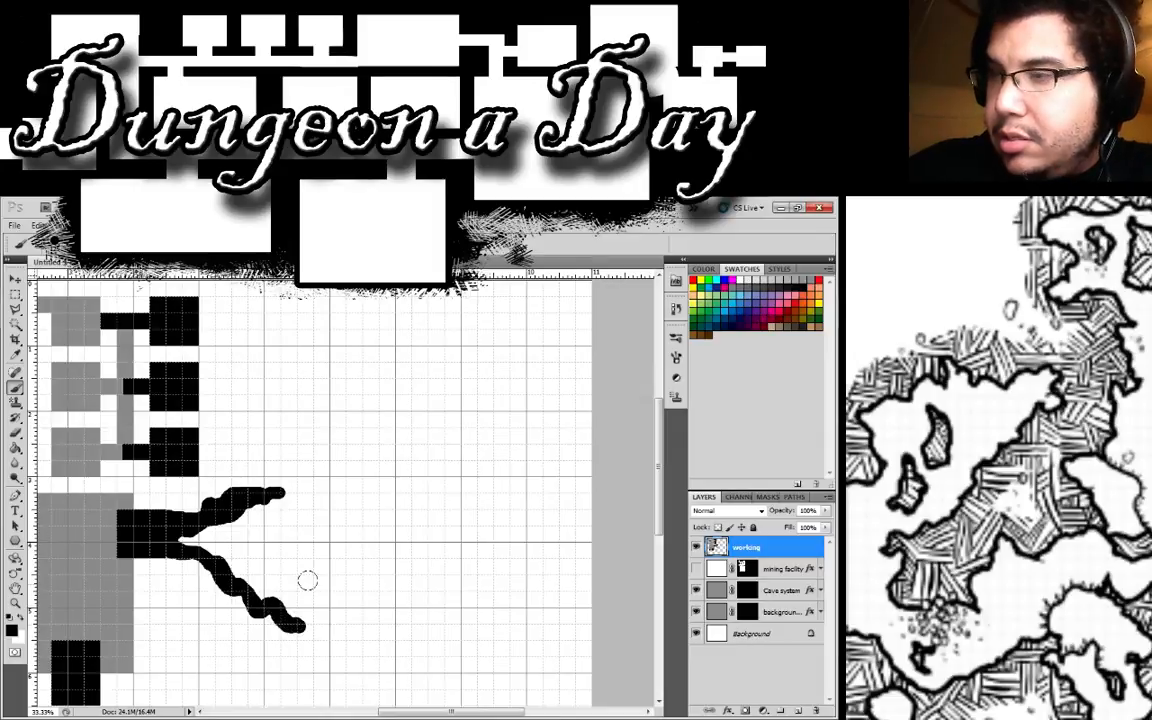
Step: Extend the northeast tunnel into an oval black cavern and branch a winding passage to a second cavern farther east
{"action": "mouse_move", "coordinate": [245, 495]}
{"action": "left_mouse_down"}
{"action": "mouse_move", "coordinate": [278, 488]}
{"action": "mouse_move", "coordinate": [326, 430]}
{"action": "mouse_move", "coordinate": [321, 406]}
{"action": "mouse_move", "coordinate": [286, 385]}
{"action": "mouse_move", "coordinate": [309, 339]}
{"action": "mouse_move", "coordinate": [277, 339]}
{"action": "mouse_move", "coordinate": [284, 385]}
{"action": "mouse_move", "coordinate": [312, 393]}
{"action": "mouse_move", "coordinate": [315, 348]}
{"action": "mouse_move", "coordinate": [277, 382]}
{"action": "mouse_move", "coordinate": [300, 380]}
{"action": "mouse_move", "coordinate": [290, 360]}
{"action": "mouse_move", "coordinate": [305, 383]}
{"action": "mouse_move", "coordinate": [289, 350]}
{"action": "left_mouse_up"}
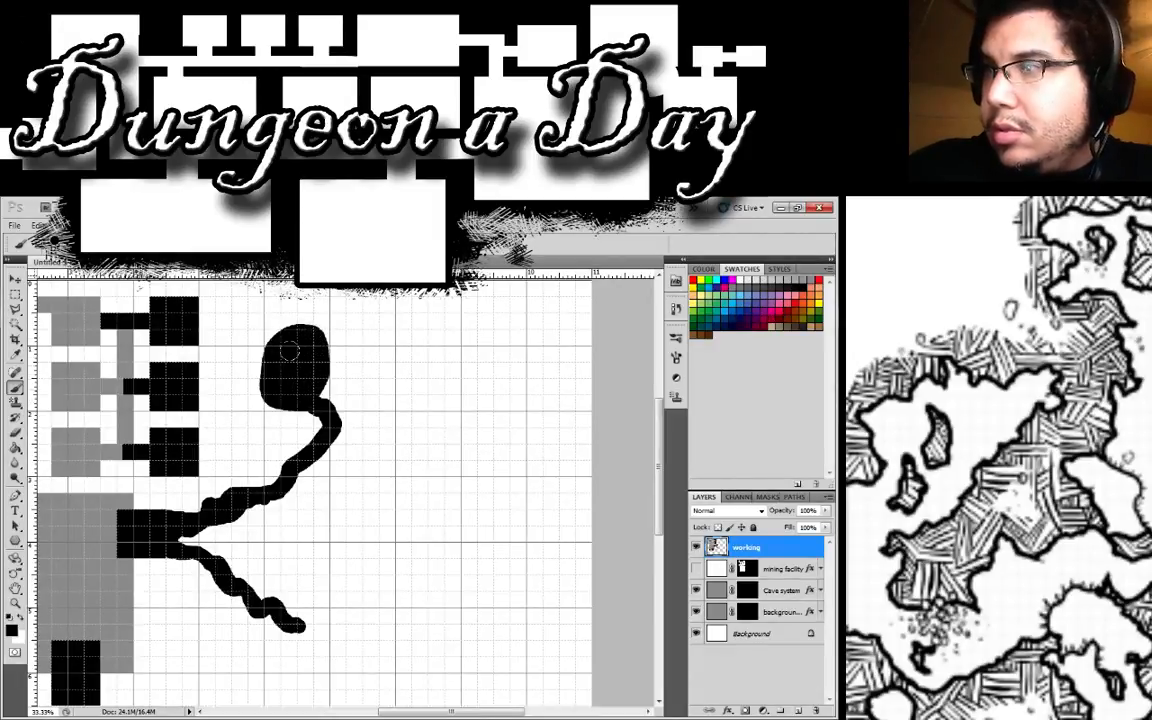
{"action": "mouse_move", "coordinate": [409, 464]}
{"action": "left_mouse_down"}
{"action": "mouse_move", "coordinate": [278, 473]}
{"action": "mouse_move", "coordinate": [247, 489]}
{"action": "left_mouse_up"}
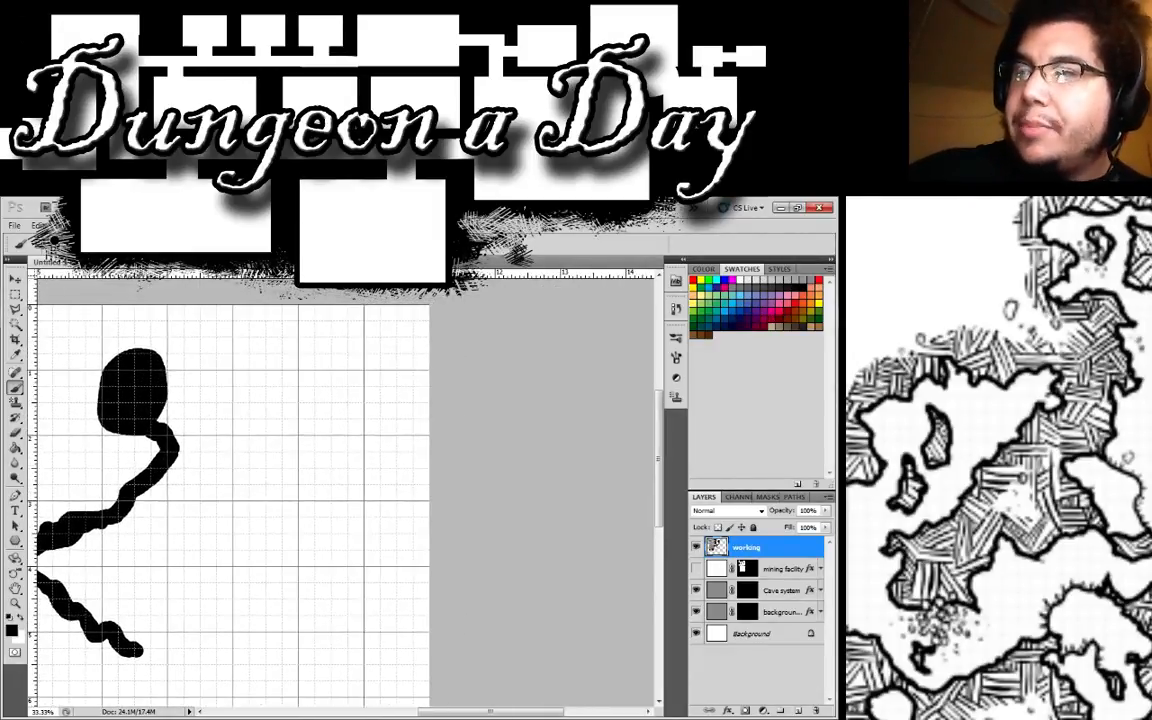
{"action": "mouse_move", "coordinate": [145, 415]}
{"action": "left_mouse_down"}
{"action": "mouse_move", "coordinate": [193, 445]}
{"action": "mouse_move", "coordinate": [226, 448]}
{"action": "mouse_move", "coordinate": [250, 432]}
{"action": "mouse_move", "coordinate": [242, 345]}
{"action": "mouse_move", "coordinate": [305, 355]}
{"action": "mouse_move", "coordinate": [280, 397]}
{"action": "mouse_move", "coordinate": [242, 355]}
{"action": "mouse_move", "coordinate": [265, 372]}
{"action": "mouse_move", "coordinate": [255, 372]}
{"action": "mouse_move", "coordinate": [262, 350]}
{"action": "mouse_move", "coordinate": [290, 360]}
{"action": "mouse_move", "coordinate": [300, 385]}
{"action": "mouse_move", "coordinate": [290, 391]}
{"action": "left_mouse_up"}
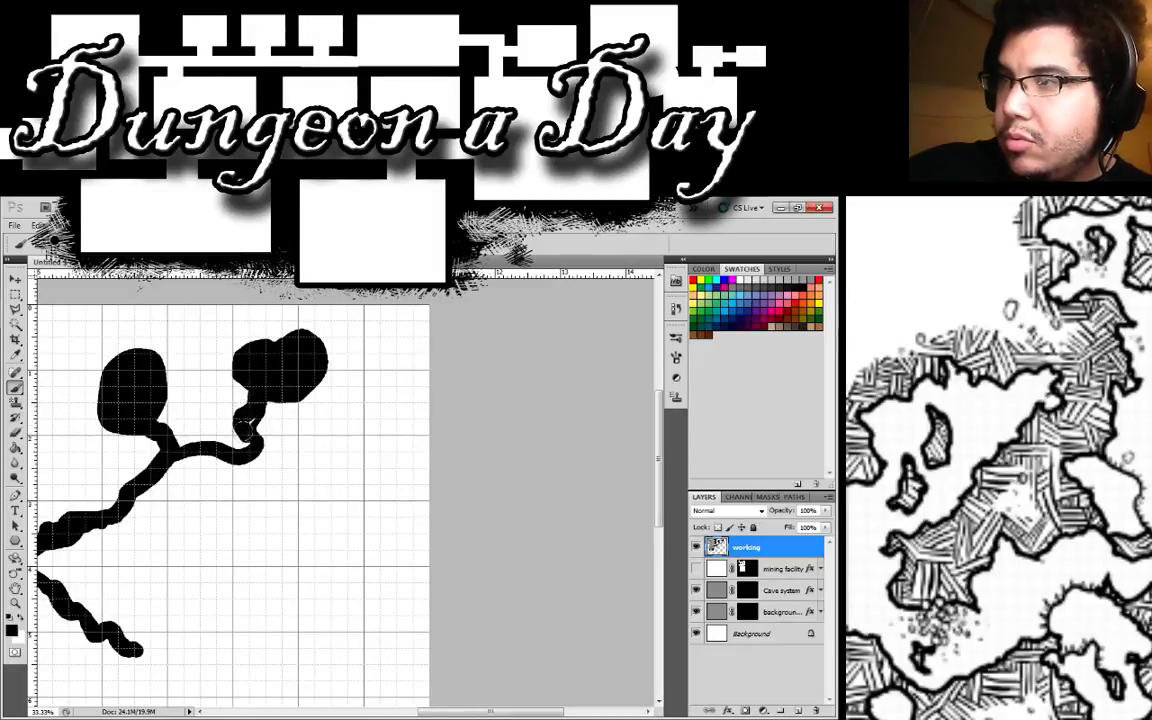
Step: Paint a curved black passage southeast from the upper tunnel into a large, irregular lobed cavern near the map's east side
{"action": "left_click_drag", "start_coordinate": [280, 387], "coordinate": [341, 309]}
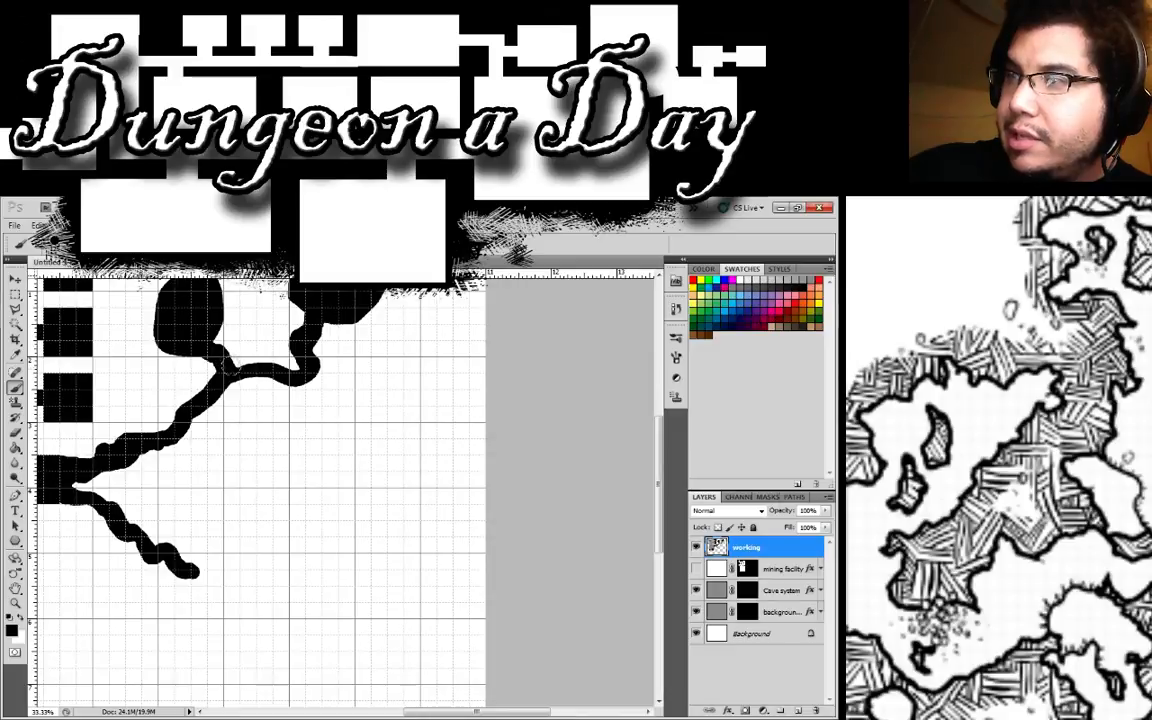
{"action": "mouse_move", "coordinate": [260, 349]}
{"action": "left_mouse_down"}
{"action": "mouse_move", "coordinate": [260, 378]}
{"action": "mouse_move", "coordinate": [309, 378]}
{"action": "mouse_move", "coordinate": [352, 342]}
{"action": "left_mouse_up"}
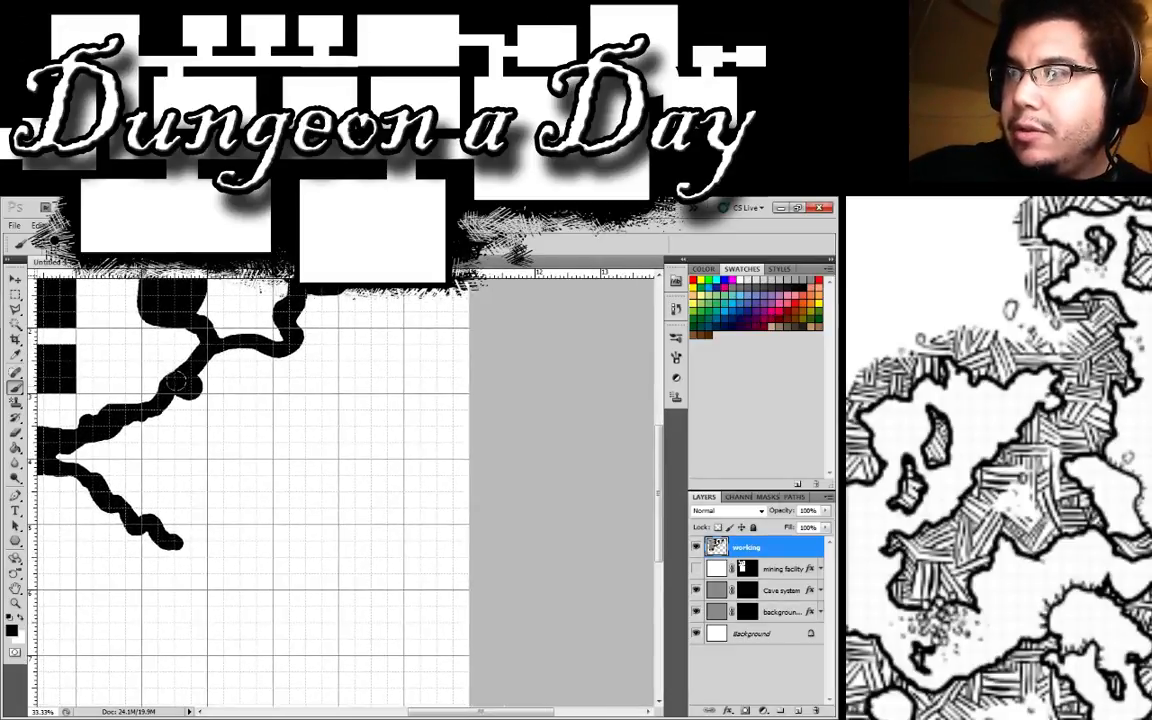
{"action": "mouse_move", "coordinate": [178, 384]}
{"action": "left_mouse_down"}
{"action": "mouse_move", "coordinate": [226, 429]}
{"action": "mouse_move", "coordinate": [255, 438]}
{"action": "left_mouse_up"}
{"action": "mouse_move", "coordinate": [200, 395]}
{"action": "left_mouse_down"}
{"action": "mouse_move", "coordinate": [258, 430]}
{"action": "mouse_move", "coordinate": [305, 418]}
{"action": "mouse_move", "coordinate": [350, 385]}
{"action": "mouse_move", "coordinate": [393, 405]}
{"action": "left_mouse_up"}
{"action": "left_click_drag", "start_coordinate": [240, 388], "coordinate": [378, 512]}
{"action": "mouse_move", "coordinate": [393, 404]}
{"action": "left_mouse_down"}
{"action": "mouse_move", "coordinate": [440, 412]}
{"action": "mouse_move", "coordinate": [435, 433]}
{"action": "mouse_move", "coordinate": [355, 492]}
{"action": "left_mouse_up"}
{"action": "mouse_move", "coordinate": [420, 405]}
{"action": "left_mouse_down"}
{"action": "mouse_move", "coordinate": [384, 424]}
{"action": "mouse_move", "coordinate": [360, 490]}
{"action": "left_mouse_up"}
{"action": "mouse_move", "coordinate": [346, 432]}
{"action": "left_mouse_down"}
{"action": "mouse_move", "coordinate": [300, 420]}
{"action": "mouse_move", "coordinate": [278, 395]}
{"action": "mouse_move", "coordinate": [260, 405]}
{"action": "mouse_move", "coordinate": [305, 370]}
{"action": "mouse_move", "coordinate": [360, 420]}
{"action": "mouse_move", "coordinate": [350, 405]}
{"action": "mouse_move", "coordinate": [345, 432]}
{"action": "left_mouse_up"}
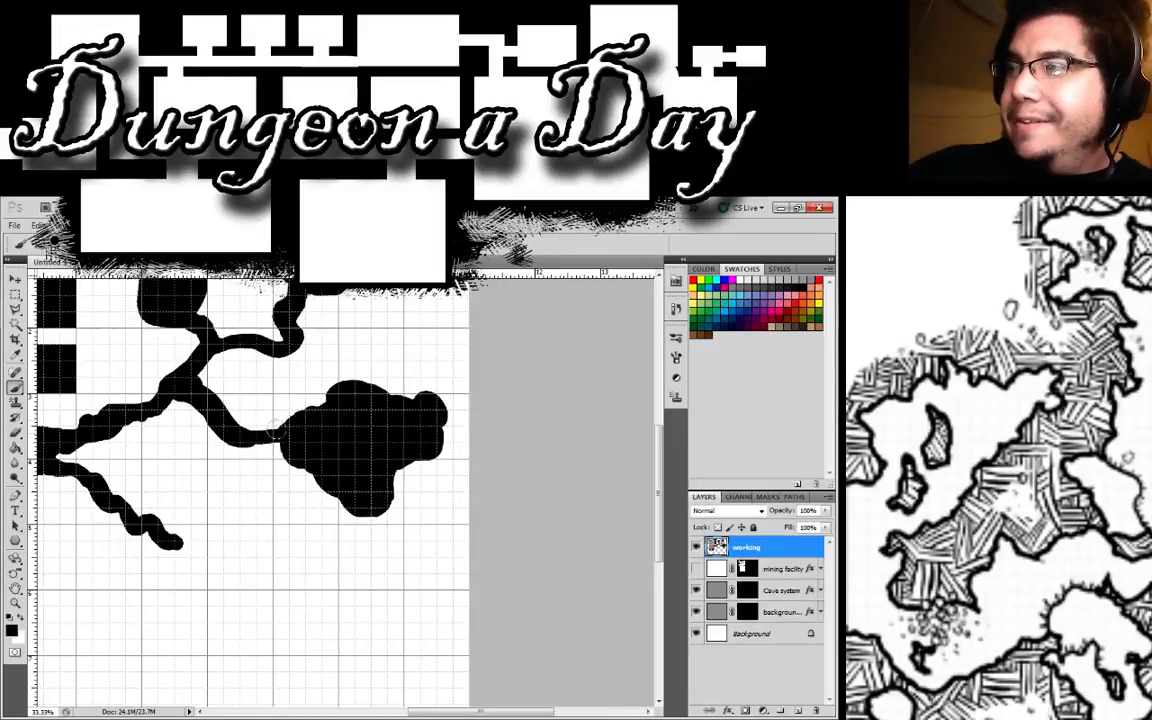
Step: Paint a black cavern with an eastward passage on the southeast tunnel, and a tunnel and cave below the large room's southwest block
{"action": "left_click_drag", "start_coordinate": [179, 490], "coordinate": [229, 378]}
{"action": "mouse_move", "coordinate": [230, 430]}
{"action": "left_mouse_down"}
{"action": "mouse_move", "coordinate": [284, 423]}
{"action": "mouse_move", "coordinate": [291, 463]}
{"action": "mouse_move", "coordinate": [258, 488]}
{"action": "mouse_move", "coordinate": [222, 470]}
{"action": "mouse_move", "coordinate": [228, 433]}
{"action": "mouse_move", "coordinate": [255, 452]}
{"action": "mouse_move", "coordinate": [280, 446]}
{"action": "mouse_move", "coordinate": [231, 434]}
{"action": "mouse_move", "coordinate": [241, 445]}
{"action": "mouse_move", "coordinate": [228, 467]}
{"action": "mouse_move", "coordinate": [285, 447]}
{"action": "mouse_move", "coordinate": [244, 465]}
{"action": "mouse_move", "coordinate": [270, 474]}
{"action": "mouse_move", "coordinate": [300, 445]}
{"action": "mouse_move", "coordinate": [340, 436]}
{"action": "left_mouse_up"}
{"action": "left_click_drag", "start_coordinate": [316, 483], "coordinate": [445, 458]}
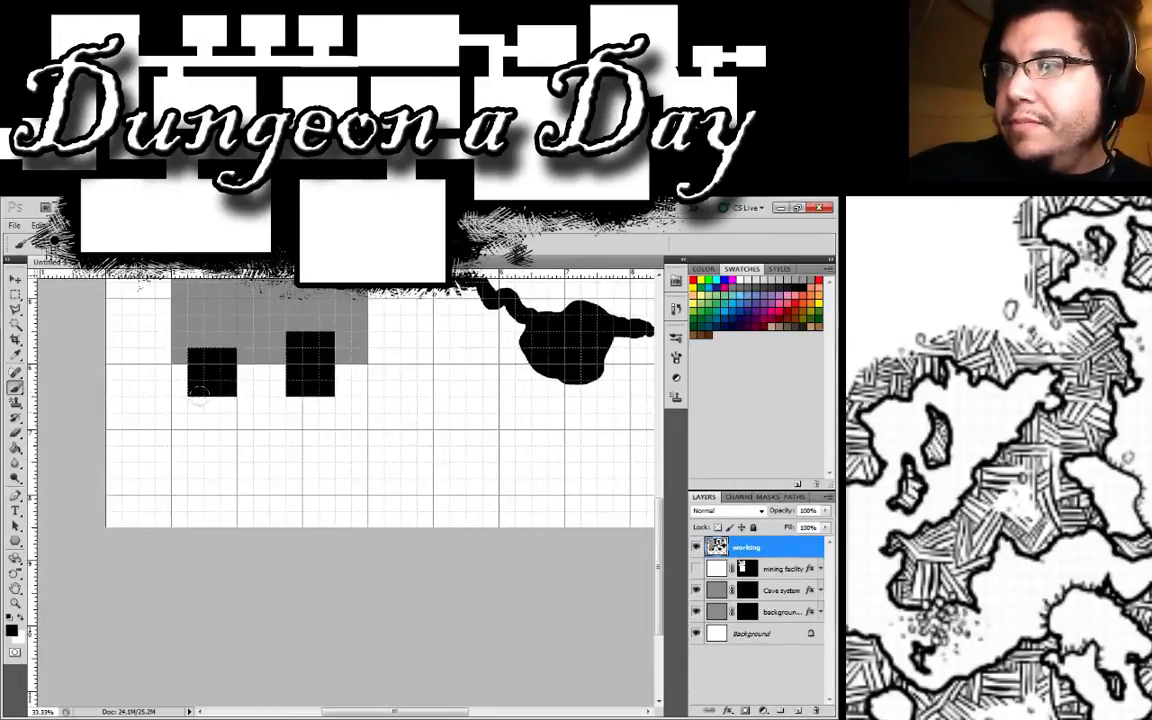
{"action": "mouse_move", "coordinate": [201, 398]}
{"action": "left_mouse_down"}
{"action": "mouse_move", "coordinate": [190, 430]}
{"action": "mouse_move", "coordinate": [196, 420]}
{"action": "mouse_move", "coordinate": [138, 452]}
{"action": "mouse_move", "coordinate": [140, 485]}
{"action": "mouse_move", "coordinate": [195, 505]}
{"action": "mouse_move", "coordinate": [205, 470]}
{"action": "mouse_move", "coordinate": [160, 468]}
{"action": "mouse_move", "coordinate": [150, 440]}
{"action": "mouse_move", "coordinate": [166, 400]}
{"action": "left_mouse_up"}
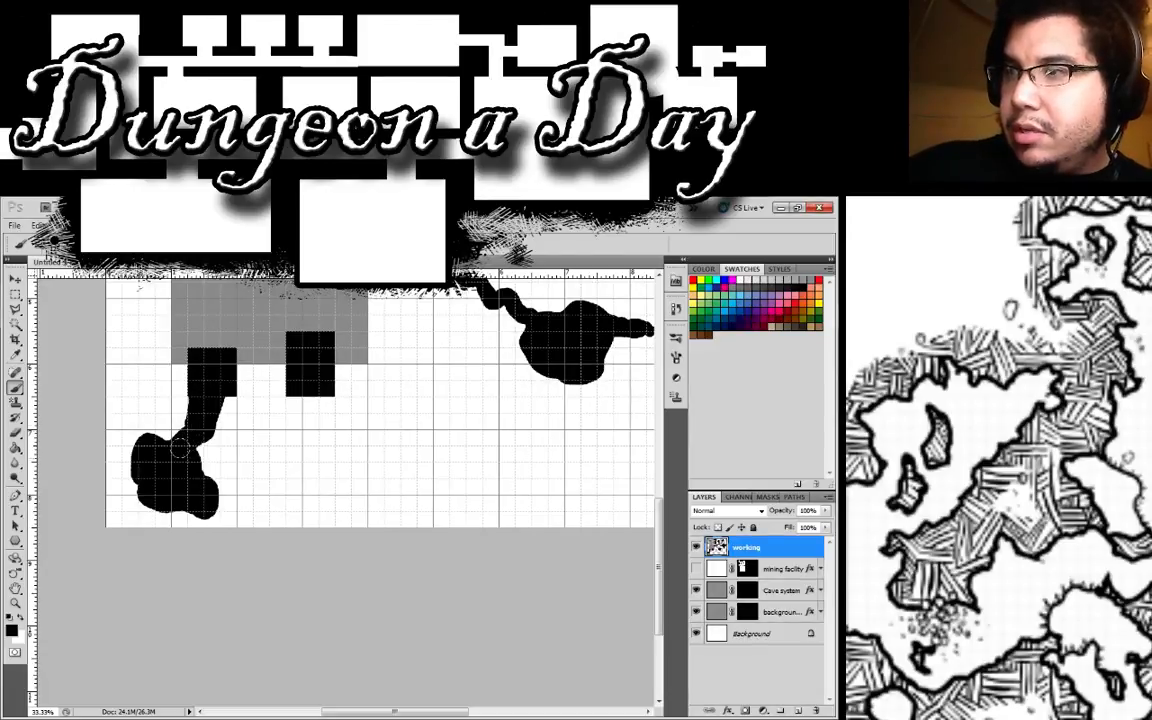
Step: Roughen the tunnel below the large room's southwest block and paint a small black cavern on the northeast tunnel just past the fork
{"action": "mouse_move", "coordinate": [204, 382]}
{"action": "left_mouse_down"}
{"action": "mouse_move", "coordinate": [203, 350]}
{"action": "mouse_move", "coordinate": [224, 381]}
{"action": "left_mouse_up"}
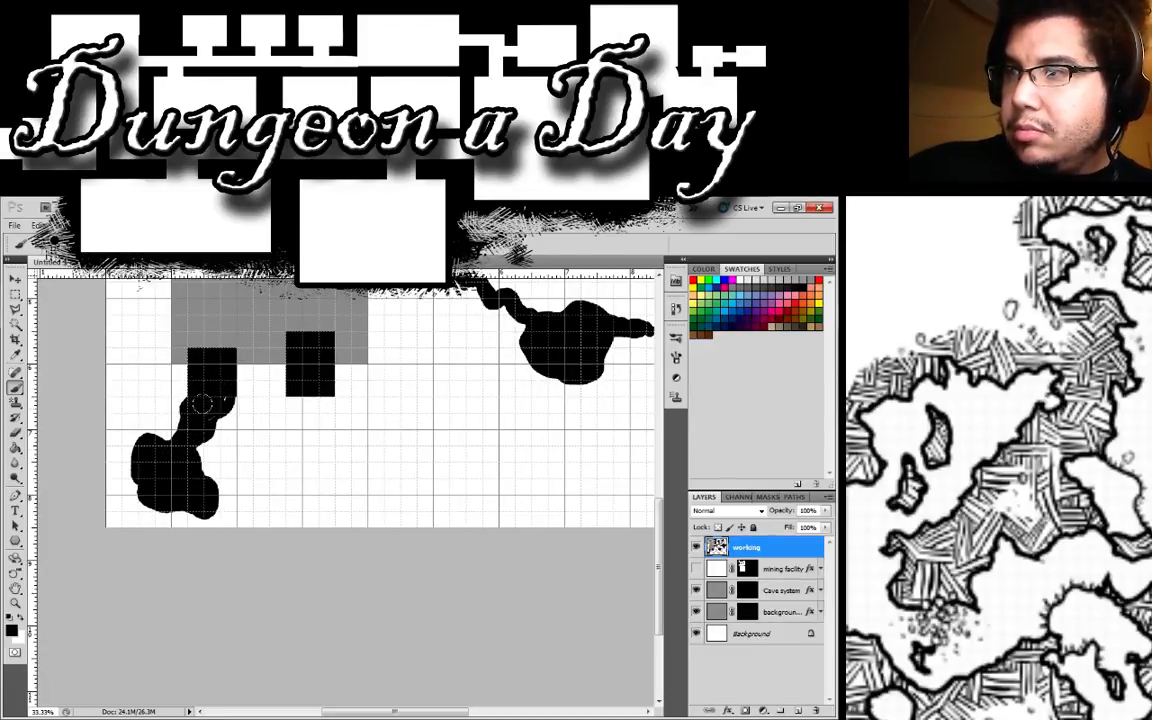
{"action": "left_click_drag", "start_coordinate": [319, 414], "coordinate": [365, 386]}
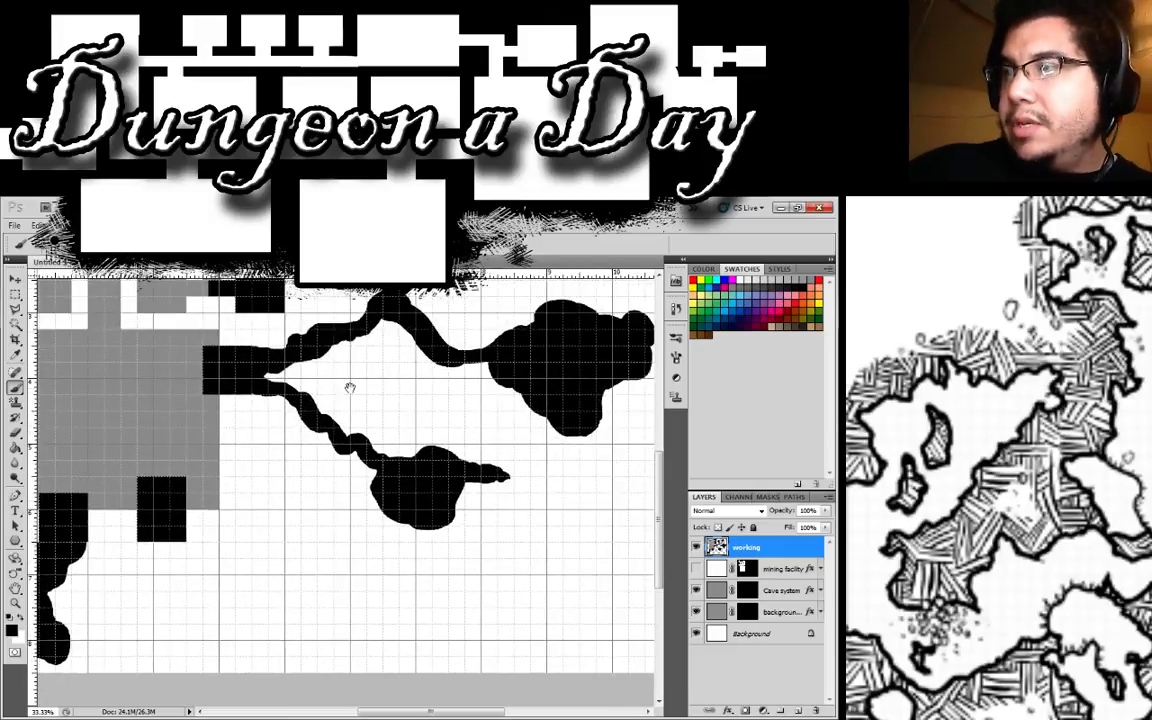
{"action": "left_click_drag", "start_coordinate": [343, 263], "coordinate": [258, 363]}
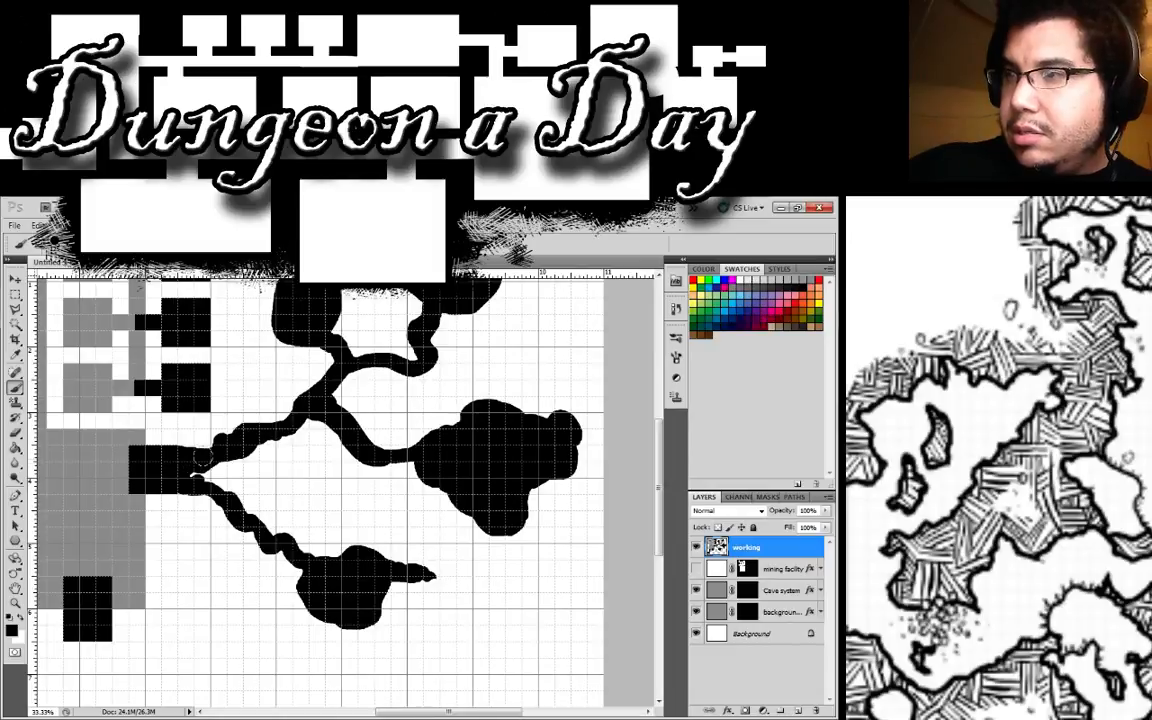
{"action": "mouse_move", "coordinate": [192, 464]}
{"action": "left_mouse_down"}
{"action": "mouse_move", "coordinate": [262, 472]}
{"action": "mouse_move", "coordinate": [255, 433]}
{"action": "mouse_move", "coordinate": [240, 440]}
{"action": "mouse_move", "coordinate": [258, 465]}
{"action": "mouse_move", "coordinate": [228, 440]}
{"action": "mouse_move", "coordinate": [242, 411]}
{"action": "mouse_move", "coordinate": [265, 425]}
{"action": "mouse_move", "coordinate": [253, 422]}
{"action": "mouse_move", "coordinate": [249, 460]}
{"action": "left_mouse_up"}
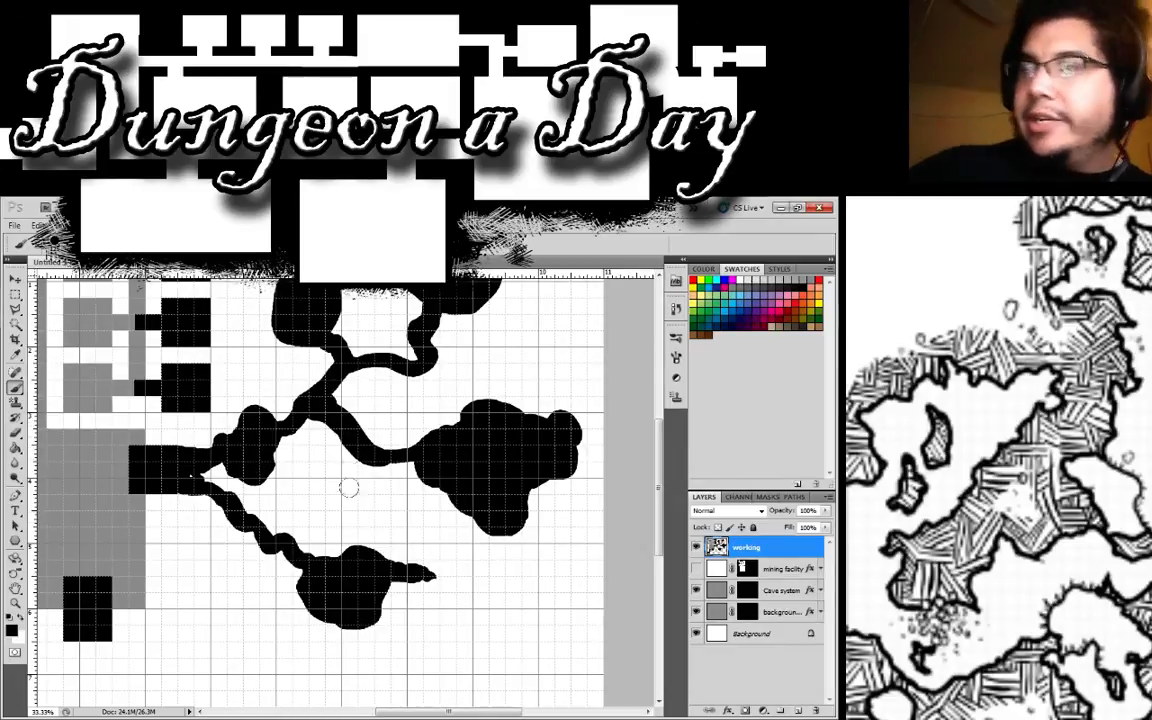
Step: Paint a wide, winding black passage from the block on the large room's south edge southeast to the map's bottom edge
{"action": "left_click_drag", "start_coordinate": [280, 520], "coordinate": [445, 250]}
{"action": "left_click_drag", "start_coordinate": [228, 390], "coordinate": [285, 455]}
{"action": "mouse_move", "coordinate": [250, 365]}
{"action": "left_mouse_down"}
{"action": "mouse_move", "coordinate": [300, 410]}
{"action": "mouse_move", "coordinate": [225, 338]}
{"action": "mouse_move", "coordinate": [245, 390]}
{"action": "mouse_move", "coordinate": [232, 386]}
{"action": "mouse_move", "coordinate": [275, 410]}
{"action": "mouse_move", "coordinate": [285, 445]}
{"action": "mouse_move", "coordinate": [340, 460]}
{"action": "mouse_move", "coordinate": [420, 448]}
{"action": "mouse_move", "coordinate": [490, 460]}
{"action": "mouse_move", "coordinate": [527, 476]}
{"action": "mouse_move", "coordinate": [540, 503]}
{"action": "left_mouse_up"}
{"action": "mouse_move", "coordinate": [320, 405]}
{"action": "left_mouse_down"}
{"action": "mouse_move", "coordinate": [423, 391]}
{"action": "mouse_move", "coordinate": [467, 415]}
{"action": "mouse_move", "coordinate": [537, 433]}
{"action": "left_mouse_up"}
{"action": "mouse_move", "coordinate": [475, 385]}
{"action": "left_mouse_down"}
{"action": "mouse_move", "coordinate": [545, 460]}
{"action": "mouse_move", "coordinate": [548, 495]}
{"action": "left_mouse_up"}
{"action": "mouse_move", "coordinate": [493, 437]}
{"action": "left_mouse_down"}
{"action": "mouse_move", "coordinate": [512, 451]}
{"action": "mouse_move", "coordinate": [441, 389]}
{"action": "mouse_move", "coordinate": [380, 372]}
{"action": "mouse_move", "coordinate": [355, 388]}
{"action": "left_mouse_up"}
{"action": "mouse_move", "coordinate": [393, 432]}
{"action": "left_mouse_down"}
{"action": "mouse_move", "coordinate": [300, 380]}
{"action": "mouse_move", "coordinate": [250, 372]}
{"action": "mouse_move", "coordinate": [340, 395]}
{"action": "mouse_move", "coordinate": [327, 425]}
{"action": "mouse_move", "coordinate": [334, 445]}
{"action": "mouse_move", "coordinate": [365, 443]}
{"action": "left_mouse_up"}
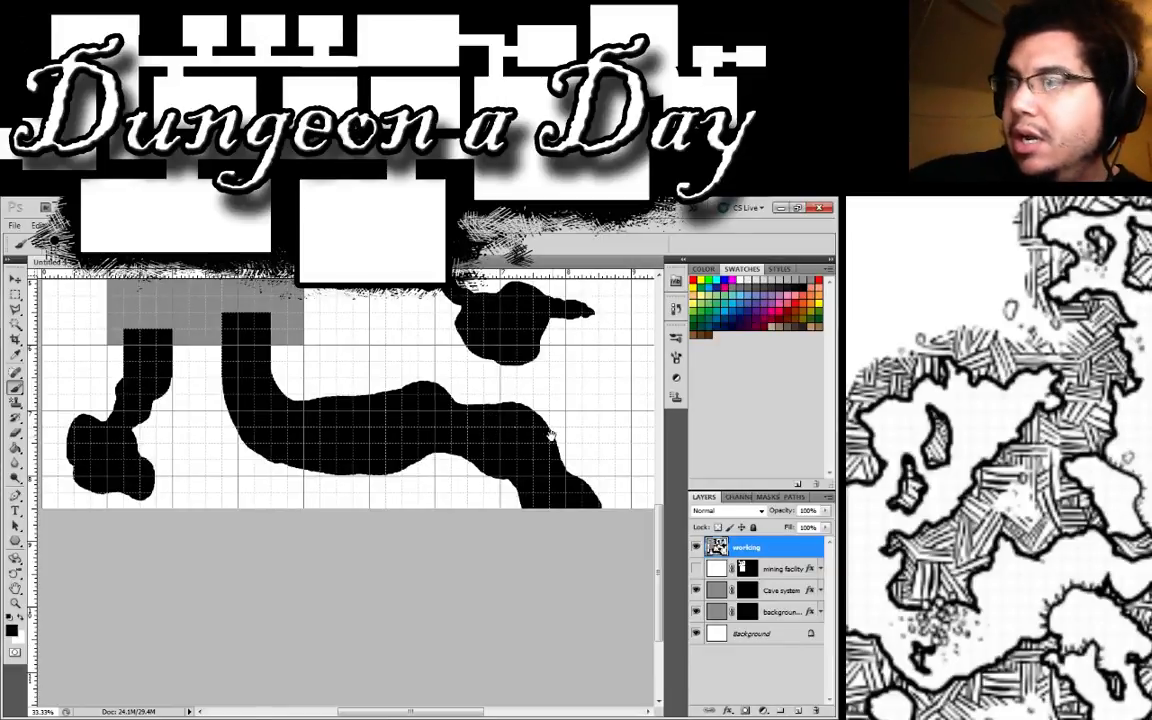
Step: Branch a narrow black passage northeast off the wide southern passage and end it in a solid, lobed cavern near the map's southeast corner
{"action": "left_click_drag", "start_coordinate": [565, 437], "coordinate": [420, 492]}
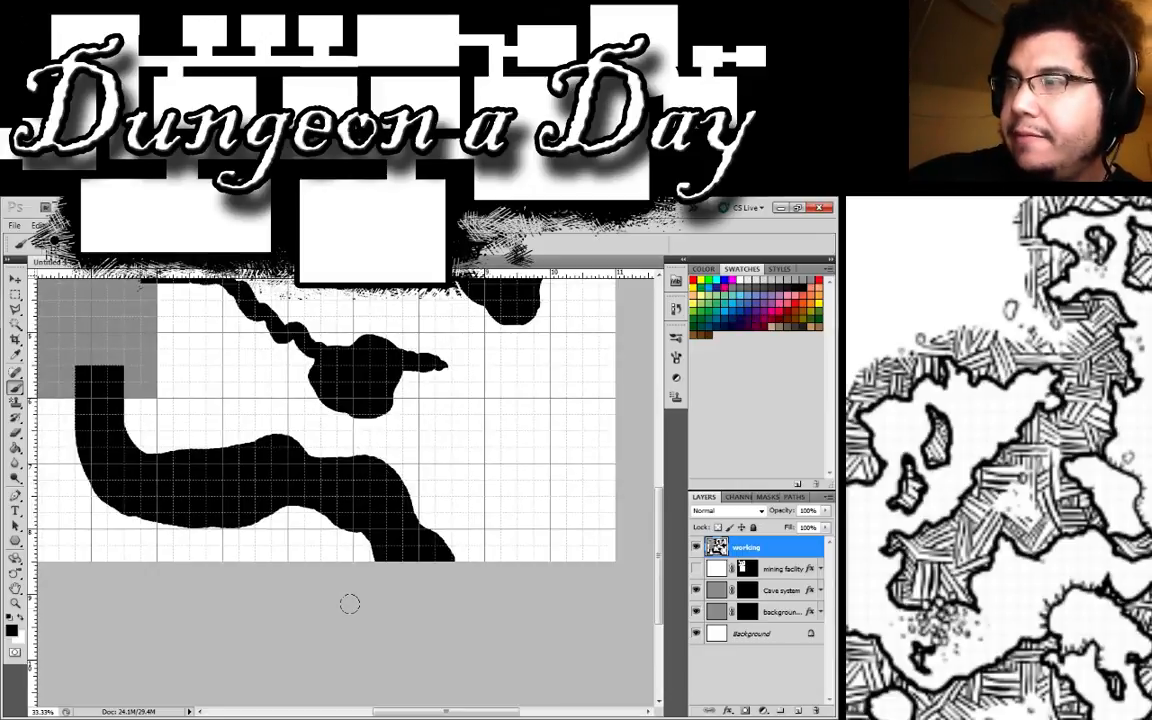
{"action": "left_click_drag", "start_coordinate": [532, 509], "coordinate": [422, 544]}
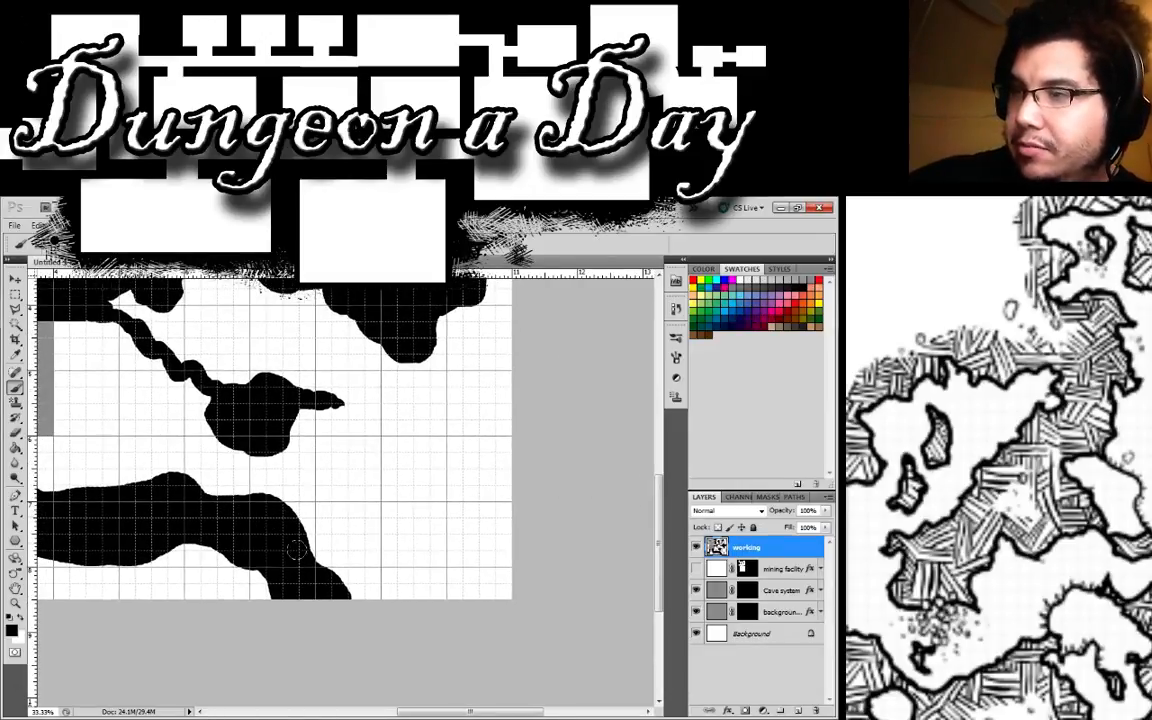
{"action": "mouse_move", "coordinate": [296, 549]}
{"action": "left_mouse_down"}
{"action": "mouse_move", "coordinate": [400, 529]}
{"action": "mouse_move", "coordinate": [420, 499]}
{"action": "mouse_move", "coordinate": [397, 471]}
{"action": "mouse_move", "coordinate": [425, 434]}
{"action": "mouse_move", "coordinate": [492, 467]}
{"action": "mouse_move", "coordinate": [489, 505]}
{"action": "mouse_move", "coordinate": [461, 523]}
{"action": "mouse_move", "coordinate": [422, 508]}
{"action": "mouse_move", "coordinate": [458, 494]}
{"action": "mouse_move", "coordinate": [444, 460]}
{"action": "mouse_move", "coordinate": [395, 445]}
{"action": "left_mouse_up"}
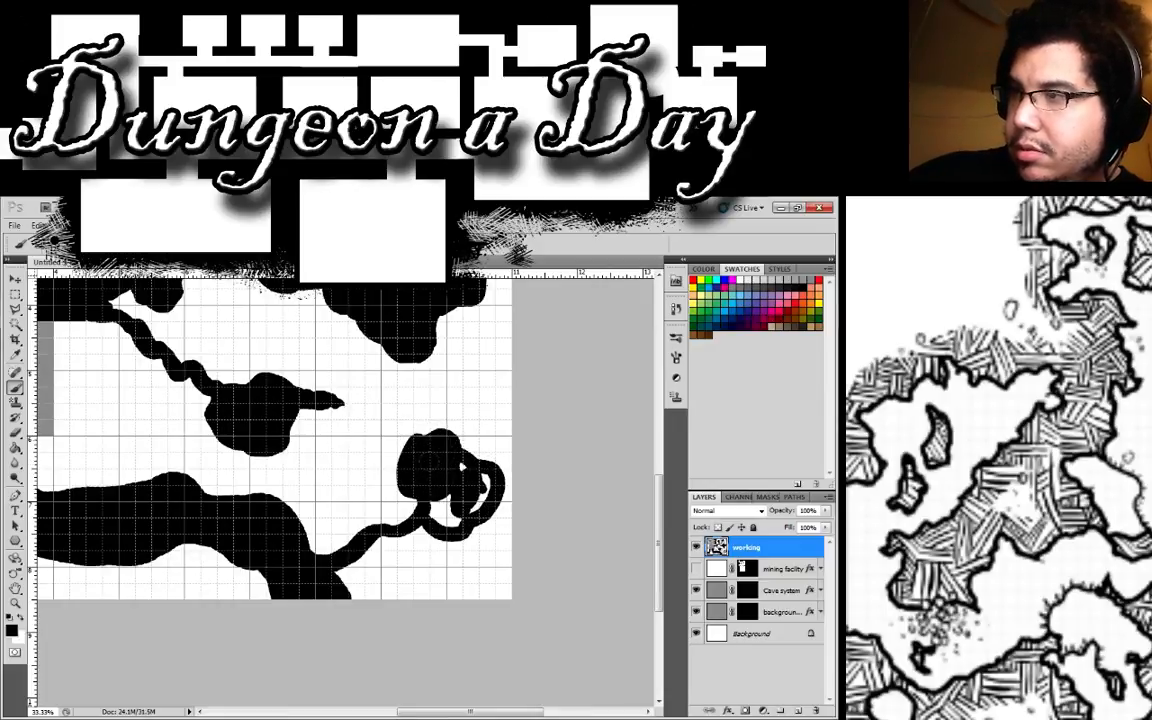
{"action": "mouse_move", "coordinate": [462, 466]}
{"action": "left_mouse_down"}
{"action": "mouse_move", "coordinate": [477, 508]}
{"action": "mouse_move", "coordinate": [418, 480]}
{"action": "left_mouse_up"}
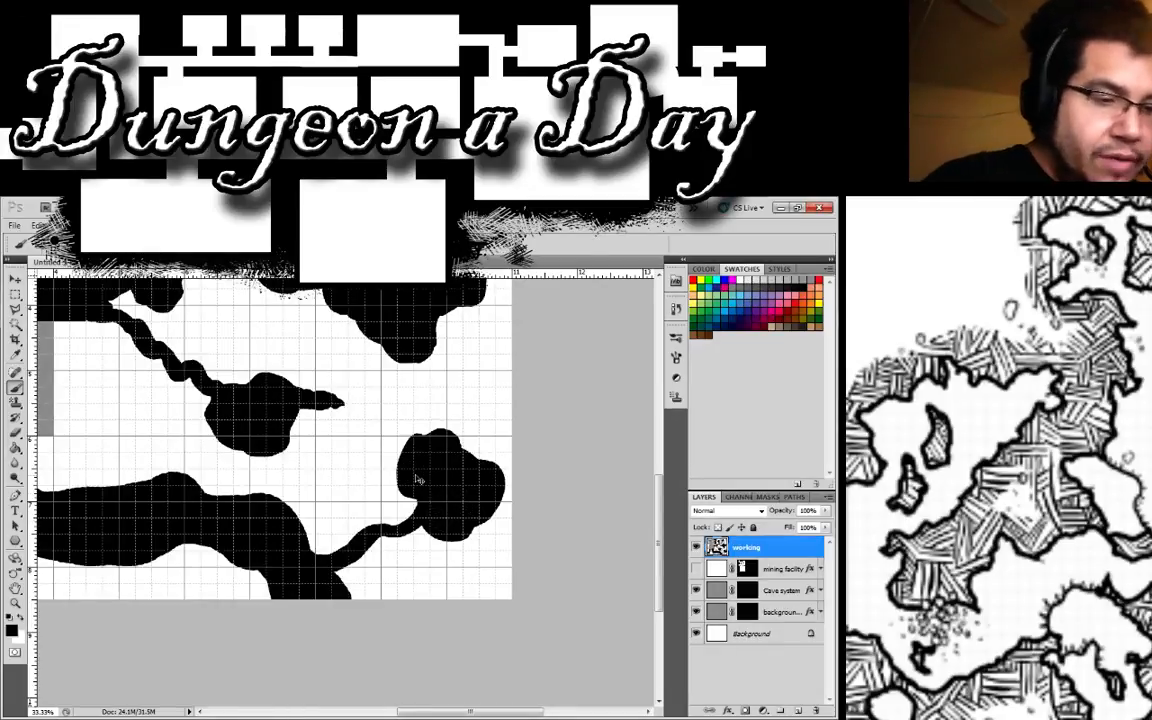
Step: Hide the grid, swap the working layer's visibility for the mining facility's, and load the working layer's shapes as a selection
{"action": "key", "text": "ctrl+apostrophe"}
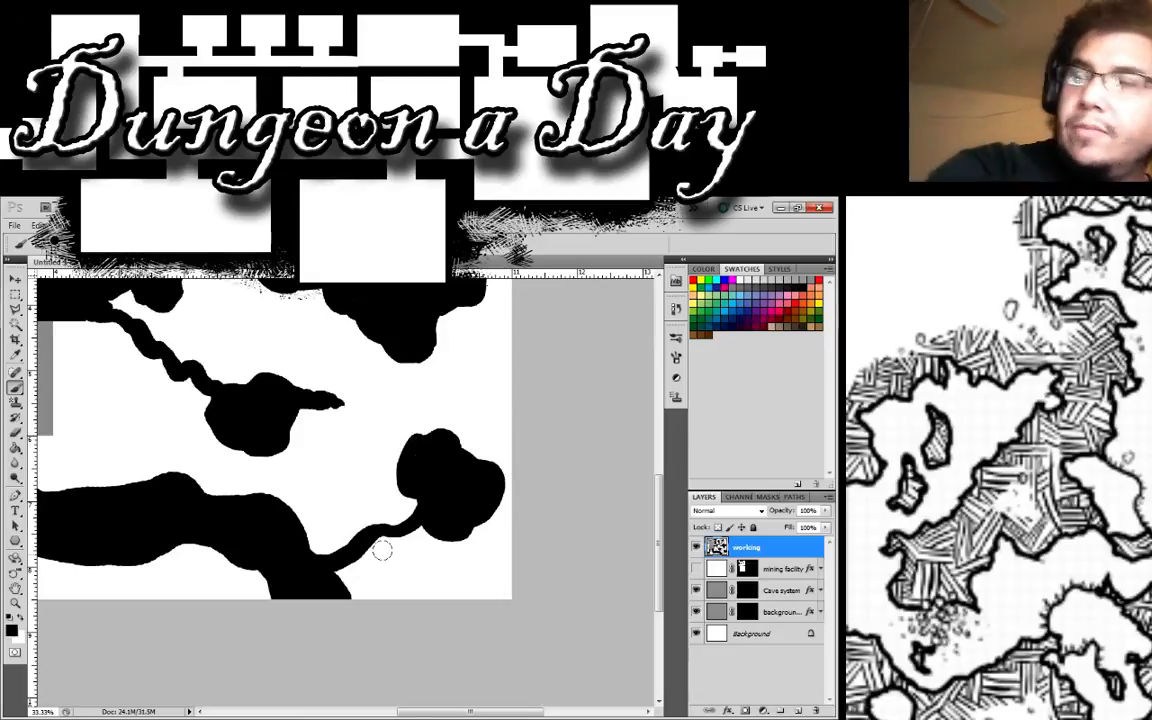
{"action": "key", "text": "z"}
{"action": "left_click", "coordinate": [253, 469], "text": "alt"}
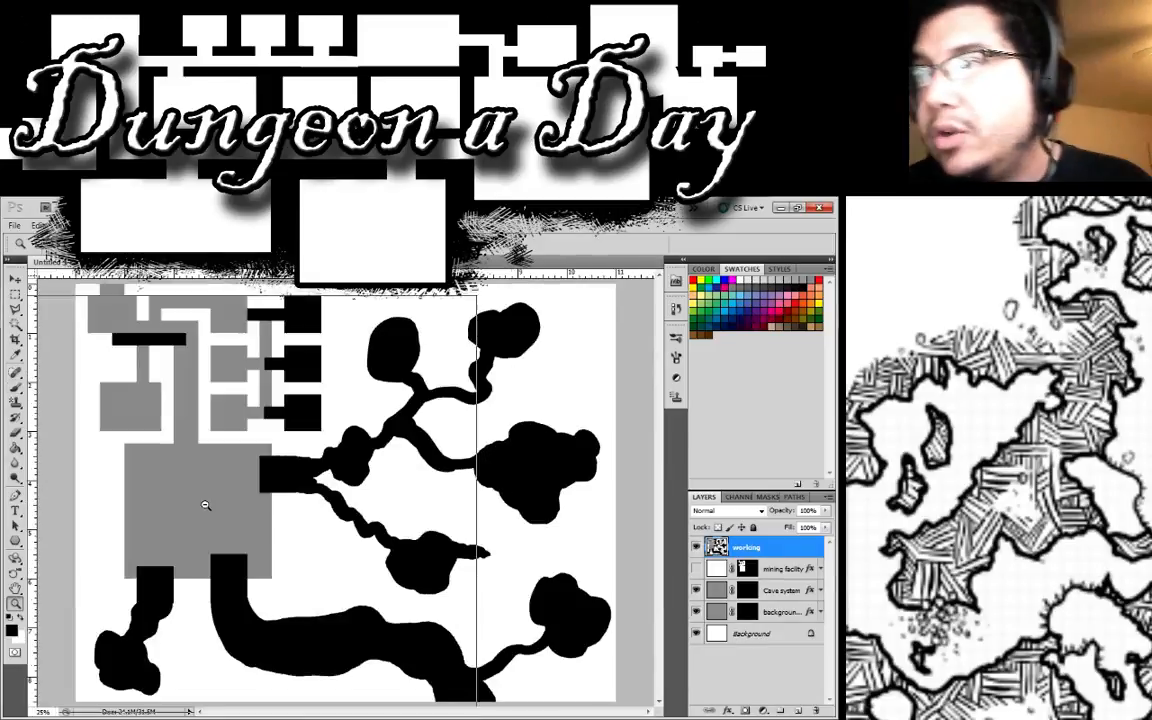
{"action": "left_click", "coordinate": [253, 469], "text": "alt"}
{"action": "left_click", "coordinate": [253, 469]}
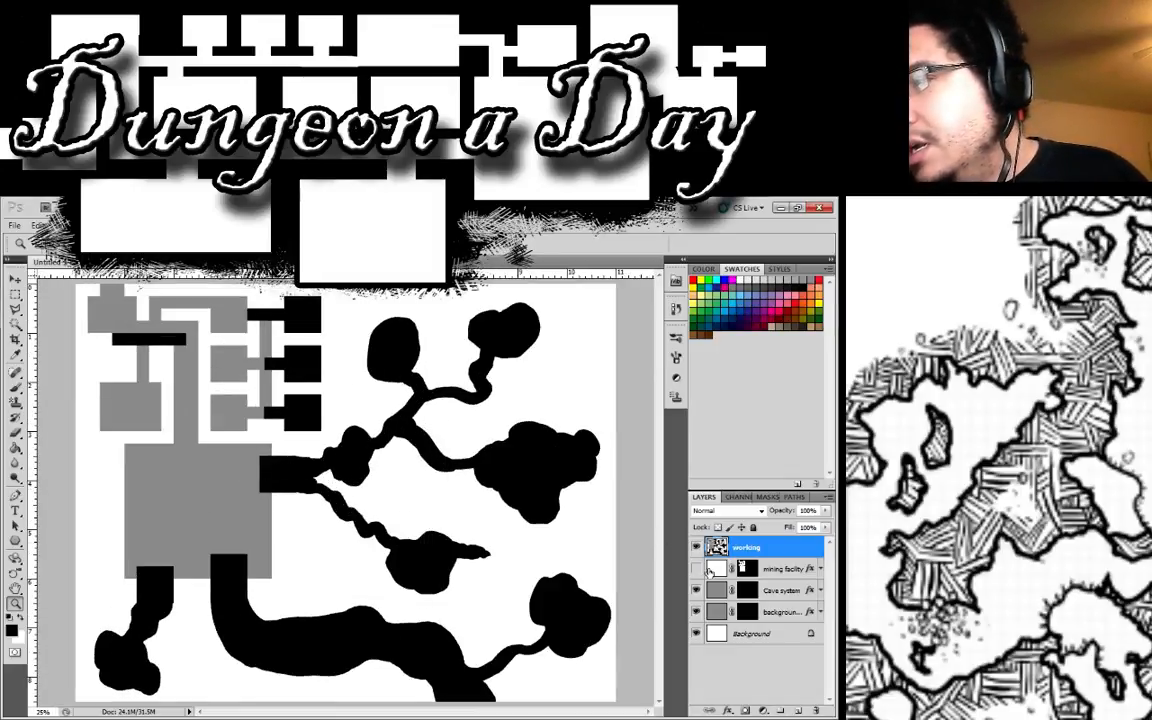
{"action": "left_click", "coordinate": [696, 547]}
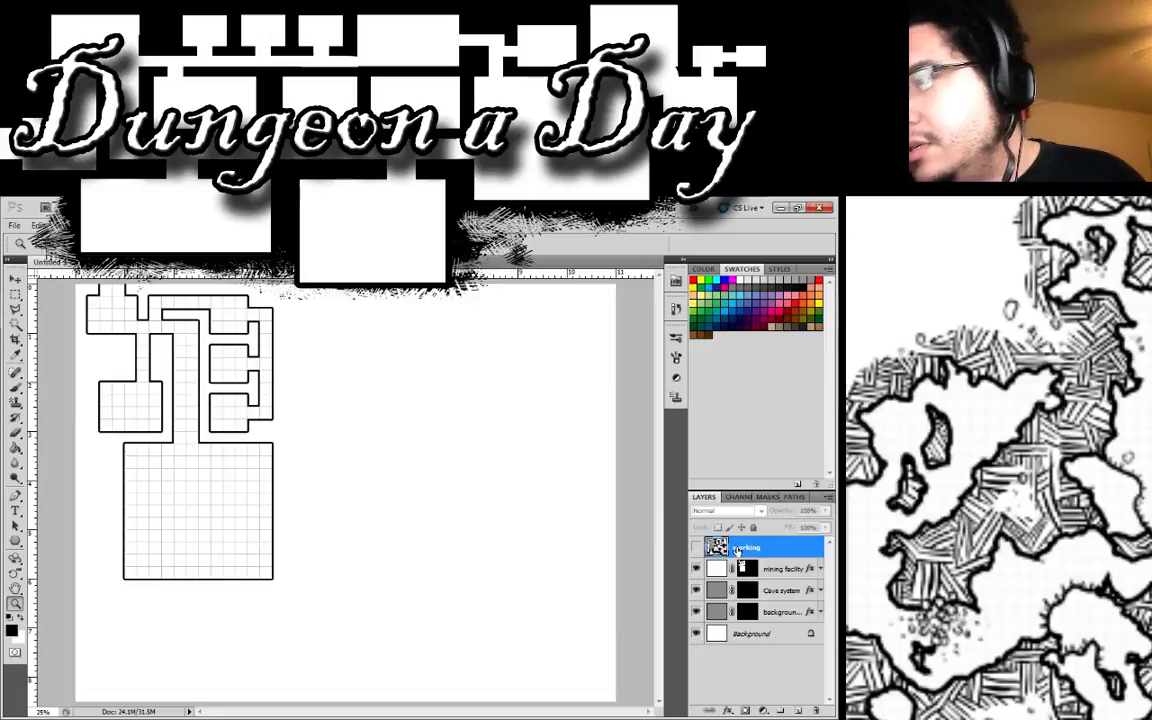
{"action": "left_click", "coordinate": [716, 590], "text": "ctrl"}
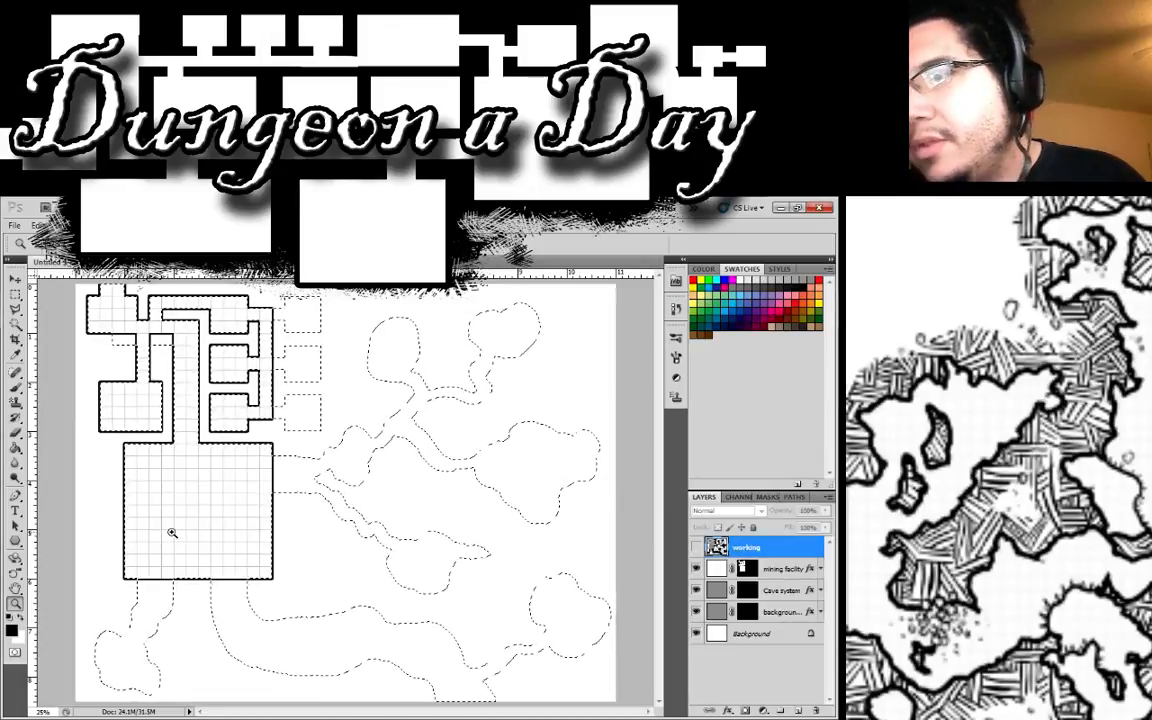
Step: Paint the mining facility mask within the selection to reveal the three eastern rooms and short stubs at the large room's exits
{"action": "key", "text": "b"}
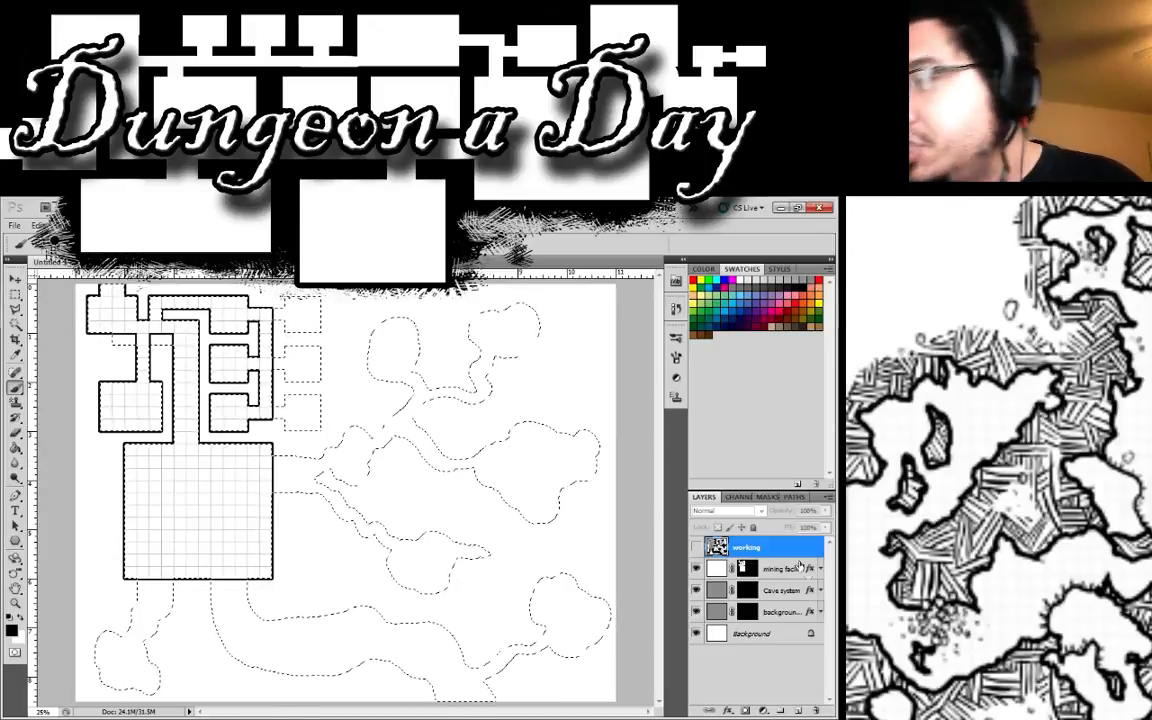
{"action": "left_click", "coordinate": [748, 568]}
{"action": "mouse_move", "coordinate": [274, 412]}
{"action": "left_mouse_down"}
{"action": "mouse_move", "coordinate": [311, 390]}
{"action": "mouse_move", "coordinate": [272, 406]}
{"action": "mouse_move", "coordinate": [330, 407]}
{"action": "mouse_move", "coordinate": [318, 424]}
{"action": "mouse_move", "coordinate": [278, 428]}
{"action": "mouse_move", "coordinate": [287, 335]}
{"action": "mouse_move", "coordinate": [306, 379]}
{"action": "mouse_move", "coordinate": [293, 298]}
{"action": "left_mouse_up"}
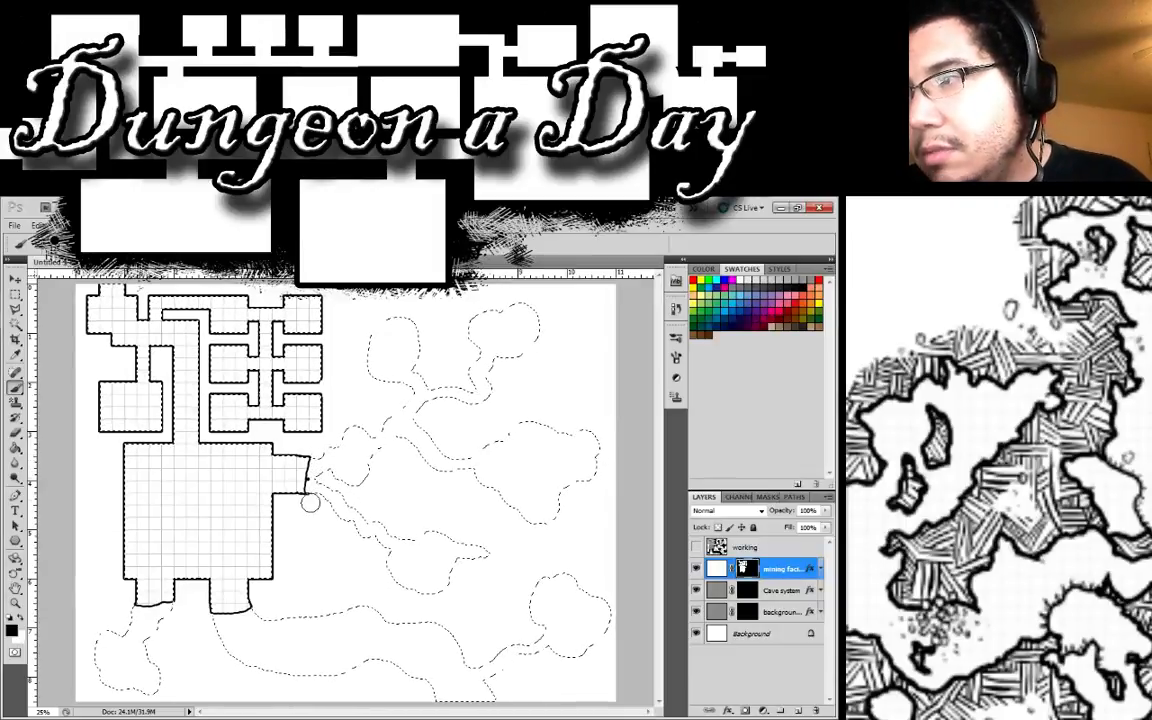
{"action": "left_click_drag", "start_coordinate": [313, 458], "coordinate": [302, 492]}
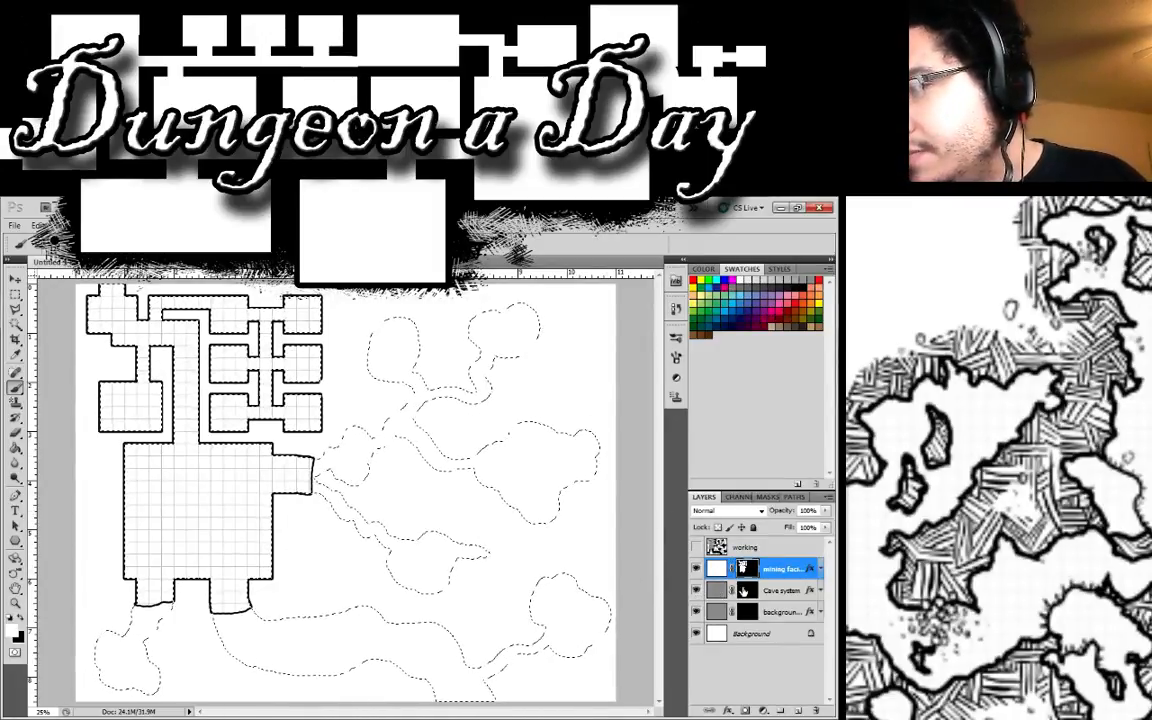
Step: Reveal the caves and tunnels on the Cave system mask, trimming the mining facility mask back where they meet the large room
{"action": "left_click", "coordinate": [745, 591]}
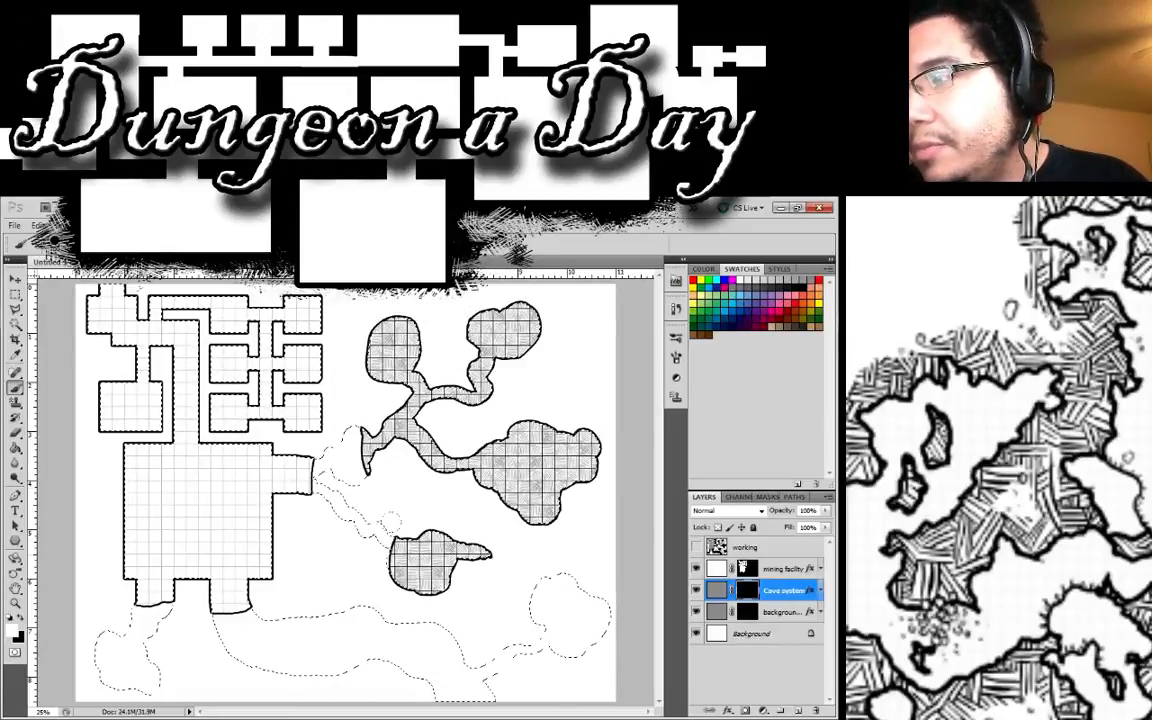
{"action": "key", "text": "alt+BackSpace"}
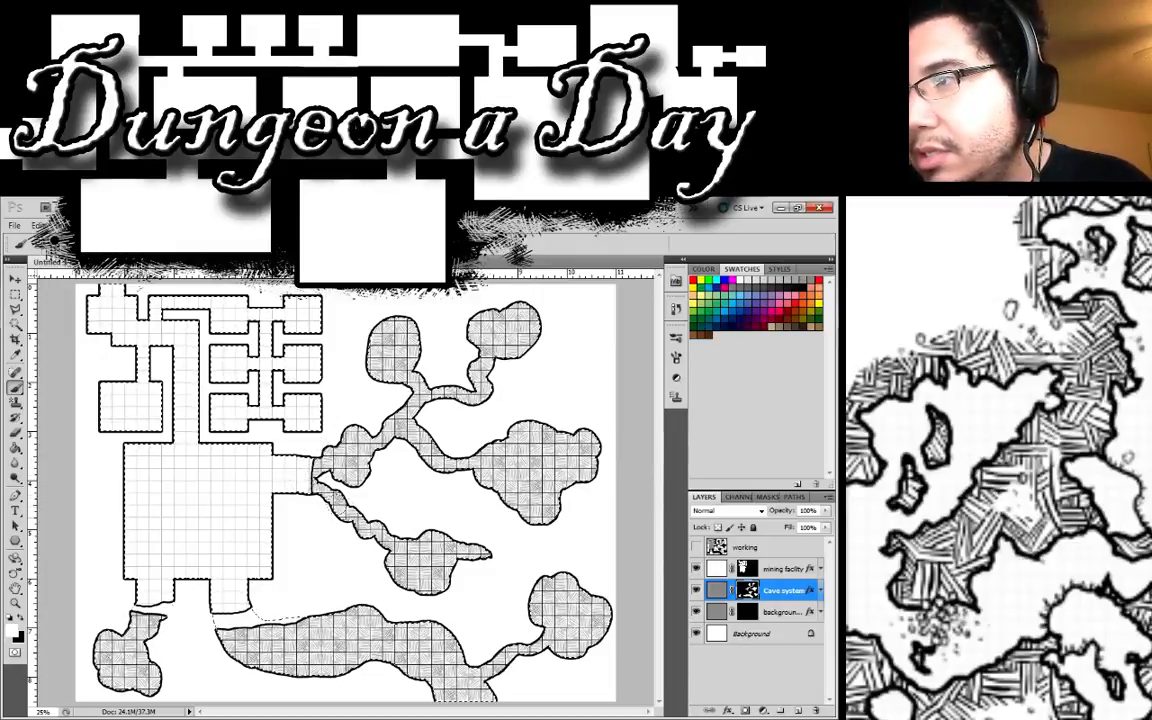
{"action": "left_click", "coordinate": [772, 568]}
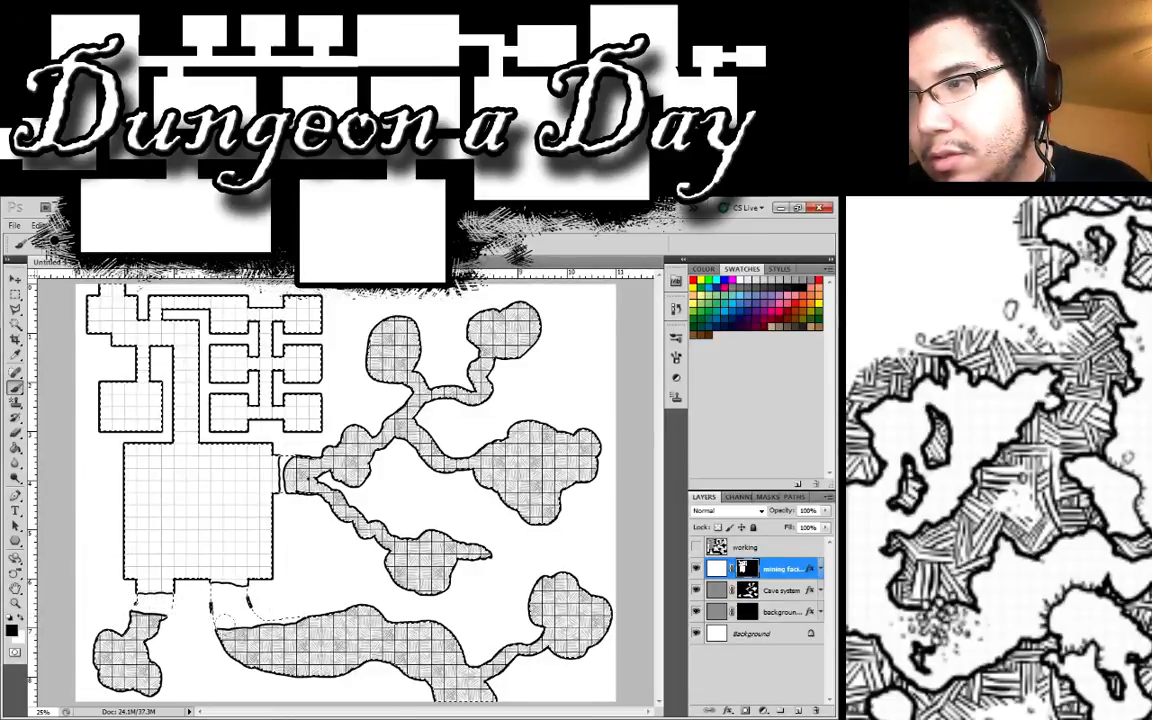
{"action": "left_click_drag", "start_coordinate": [201, 604], "coordinate": [241, 600]}
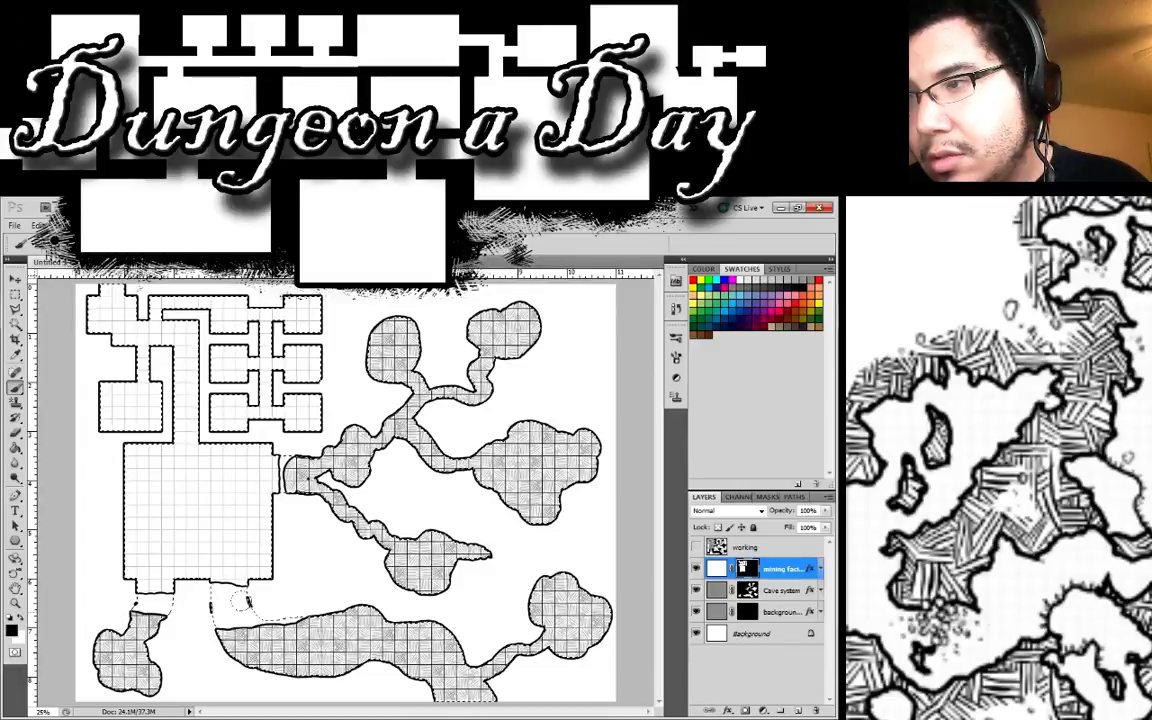
{"action": "left_click", "coordinate": [760, 590]}
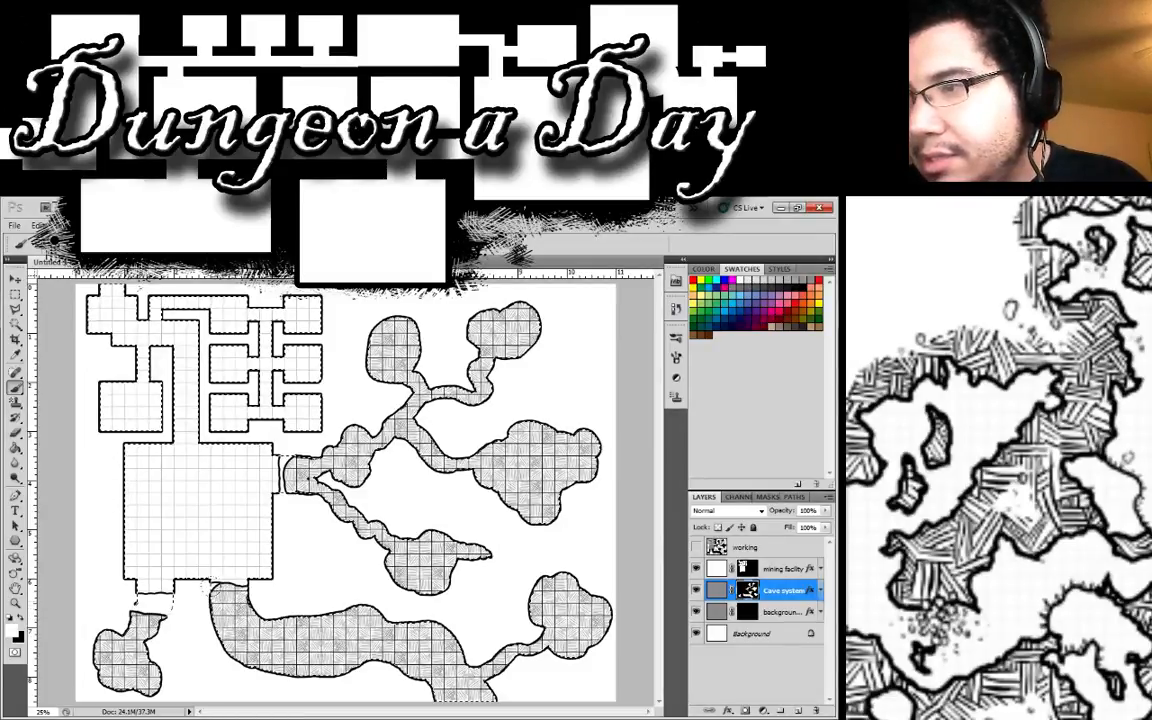
{"action": "left_click_drag", "start_coordinate": [205, 595], "coordinate": [140, 595]}
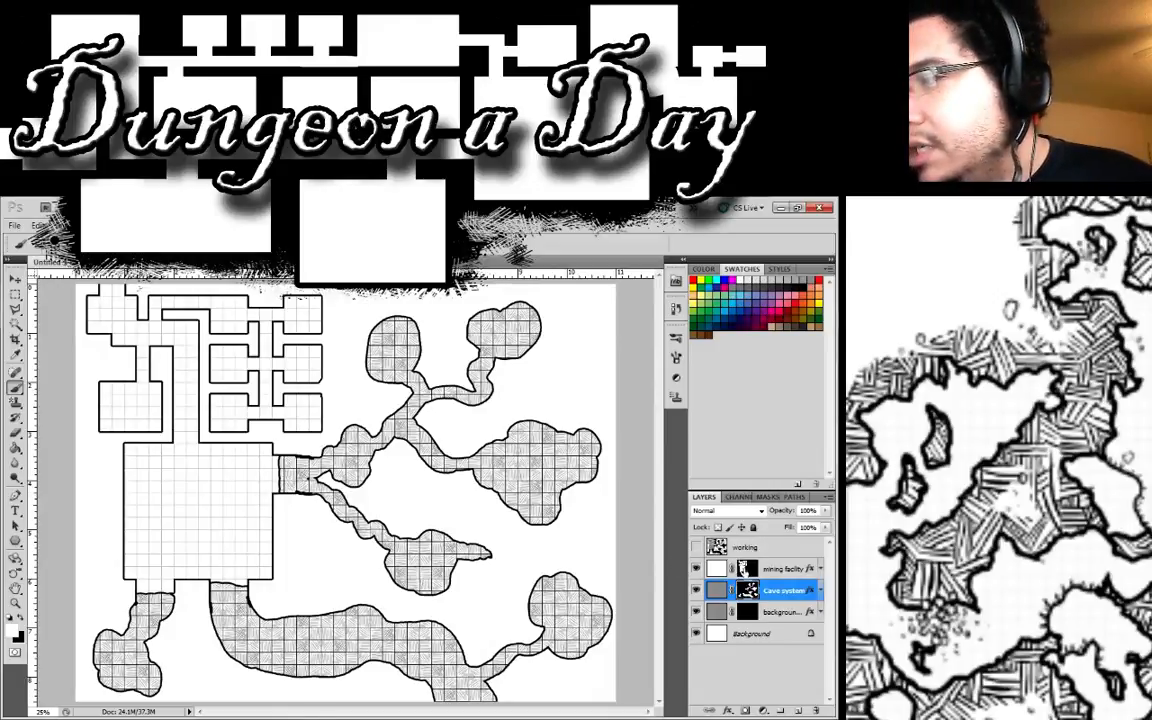
{"action": "left_click", "coordinate": [720, 568]}
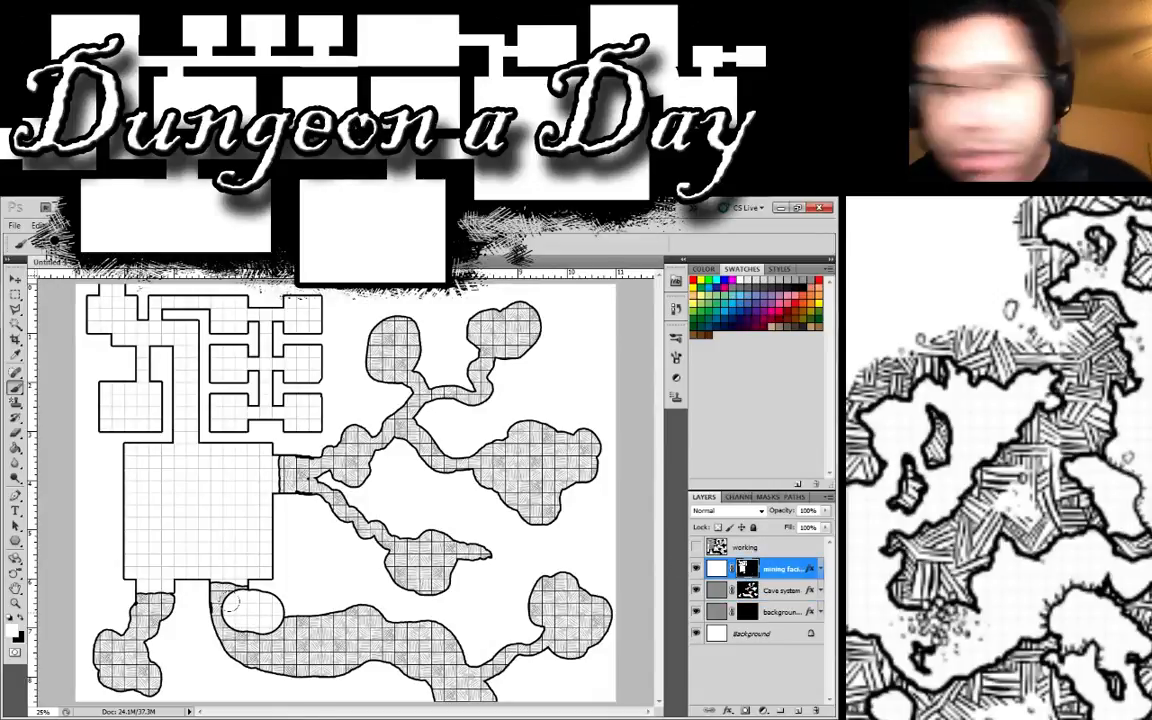
{"action": "key", "text": "ctrl+z"}
{"action": "key", "text": "x"}
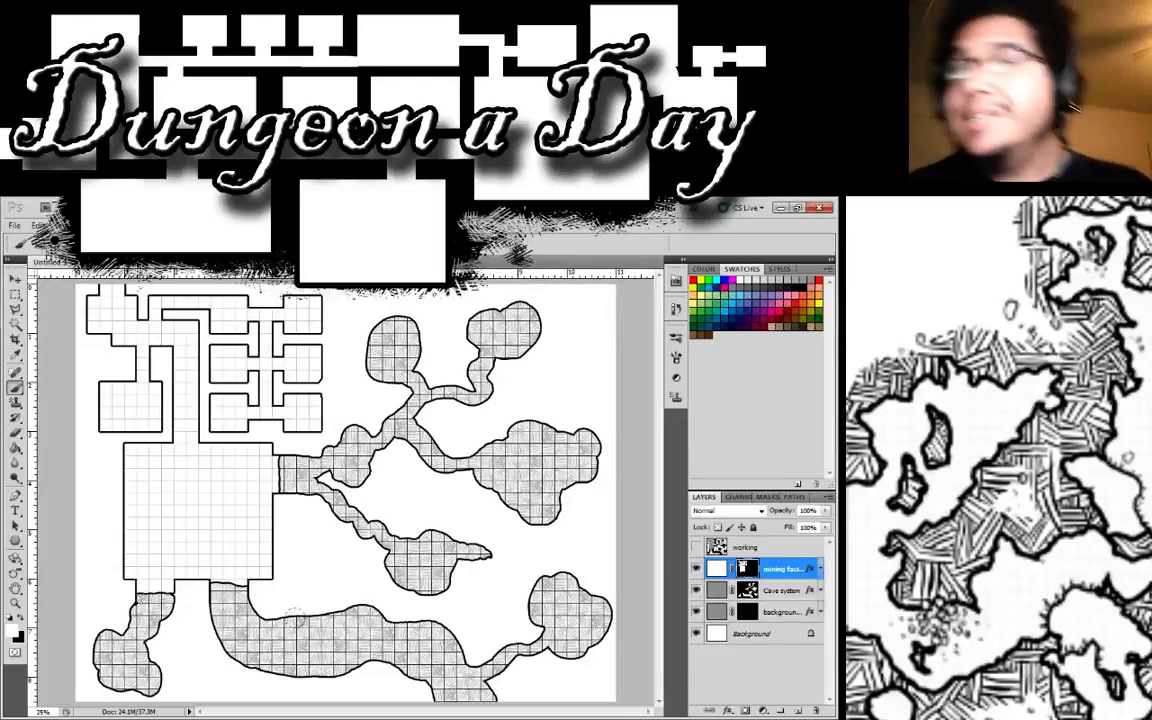
Step: Paint the background layer's mask to reveal hatching around the mining facility, the southwest cave and the start of the southeast tunnel
{"action": "left_click", "coordinate": [760, 611]}
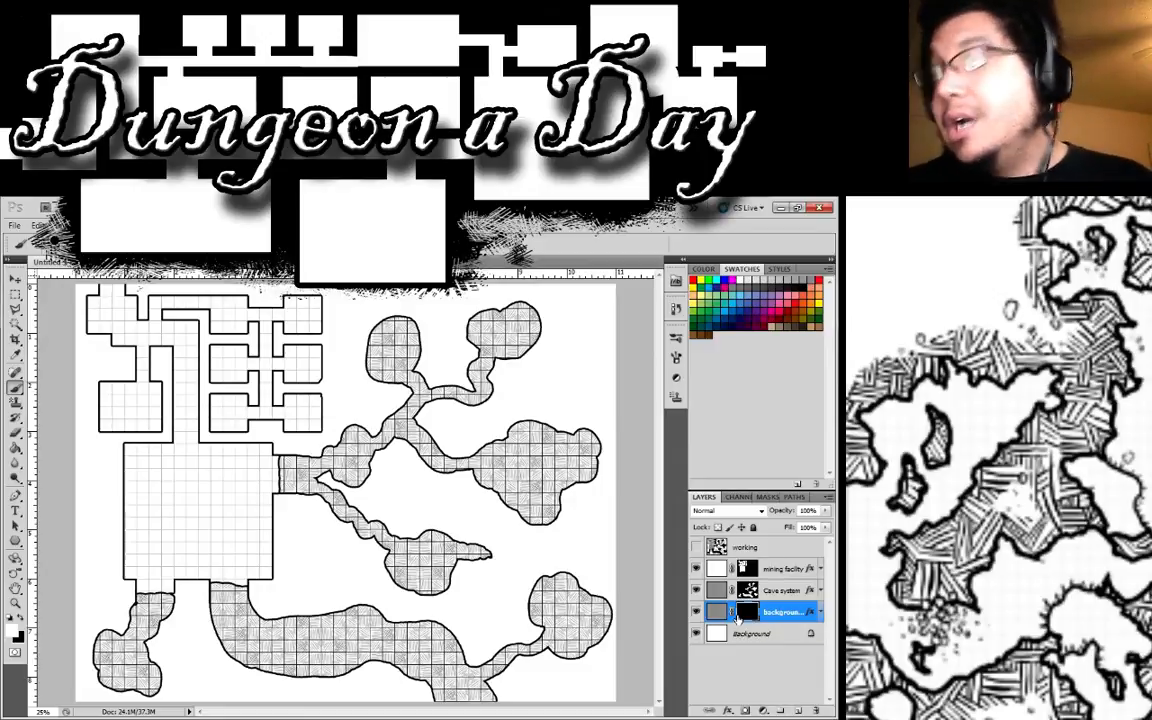
{"action": "mouse_move", "coordinate": [392, 518]}
{"action": "left_mouse_down"}
{"action": "mouse_move", "coordinate": [428, 522]}
{"action": "mouse_move", "coordinate": [290, 452]}
{"action": "mouse_move", "coordinate": [255, 462]}
{"action": "mouse_move", "coordinate": [250, 545]}
{"action": "mouse_move", "coordinate": [240, 548]}
{"action": "mouse_move", "coordinate": [315, 555]}
{"action": "left_mouse_up"}
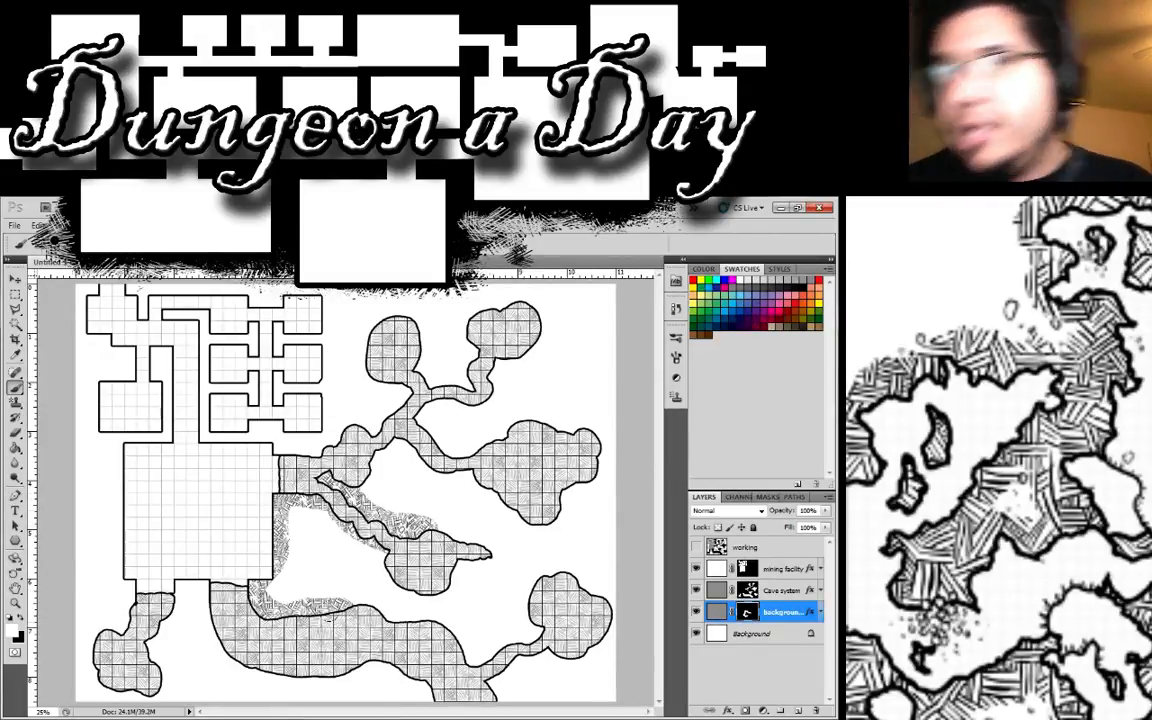
{"action": "mouse_move", "coordinate": [225, 299]}
{"action": "left_mouse_down"}
{"action": "mouse_move", "coordinate": [275, 285]}
{"action": "mouse_move", "coordinate": [230, 315]}
{"action": "mouse_move", "coordinate": [150, 272]}
{"action": "mouse_move", "coordinate": [88, 280]}
{"action": "mouse_move", "coordinate": [92, 382]}
{"action": "mouse_move", "coordinate": [105, 396]}
{"action": "mouse_move", "coordinate": [168, 295]}
{"action": "mouse_move", "coordinate": [203, 392]}
{"action": "left_mouse_up"}
{"action": "mouse_move", "coordinate": [240, 342]}
{"action": "left_mouse_down"}
{"action": "mouse_move", "coordinate": [285, 290]}
{"action": "mouse_move", "coordinate": [294, 360]}
{"action": "mouse_move", "coordinate": [255, 388]}
{"action": "mouse_move", "coordinate": [97, 425]}
{"action": "mouse_move", "coordinate": [97, 486]}
{"action": "mouse_move", "coordinate": [115, 536]}
{"action": "mouse_move", "coordinate": [80, 578]}
{"action": "mouse_move", "coordinate": [75, 600]}
{"action": "mouse_move", "coordinate": [92, 622]}
{"action": "mouse_move", "coordinate": [150, 602]}
{"action": "mouse_move", "coordinate": [138, 562]}
{"action": "mouse_move", "coordinate": [155, 540]}
{"action": "left_mouse_up"}
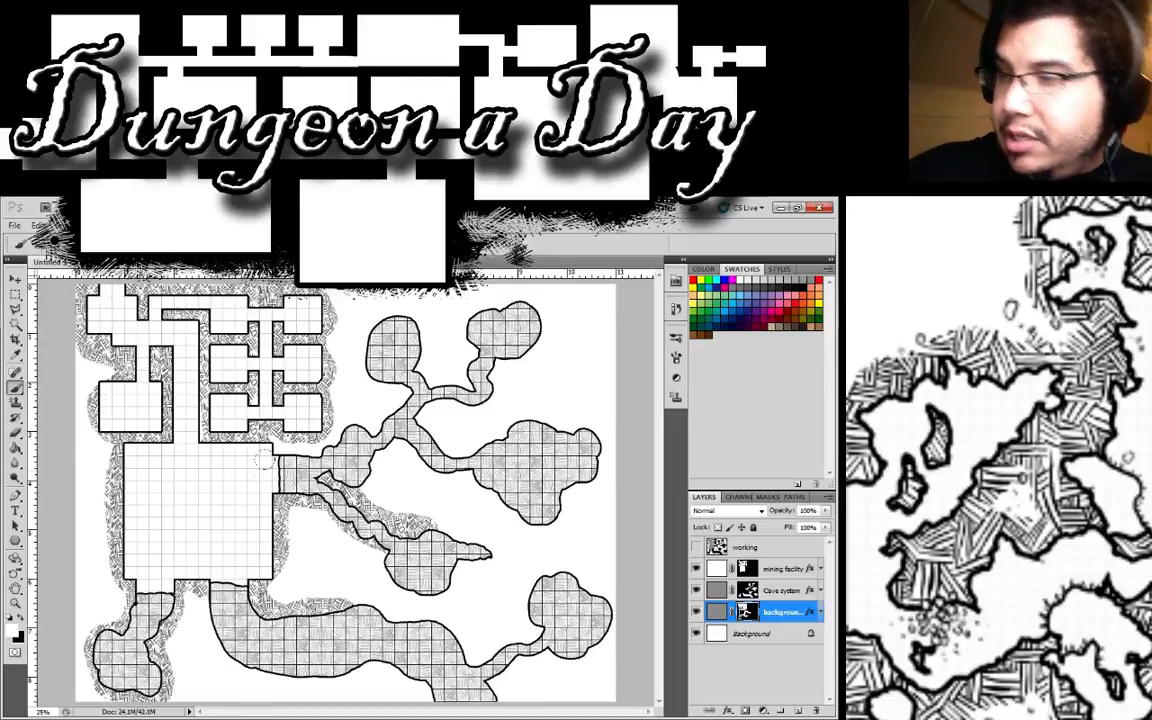
Step: Reveal background hatching along the wide southern passage, around the southeast cavern, and around the southeast tunnel and small fork cavern
{"action": "mouse_move", "coordinate": [385, 622]}
{"action": "left_mouse_down"}
{"action": "mouse_move", "coordinate": [345, 596]}
{"action": "mouse_move", "coordinate": [305, 592]}
{"action": "mouse_move", "coordinate": [275, 608]}
{"action": "mouse_move", "coordinate": [230, 600]}
{"action": "mouse_move", "coordinate": [190, 575]}
{"action": "mouse_move", "coordinate": [178, 518]}
{"action": "left_mouse_up"}
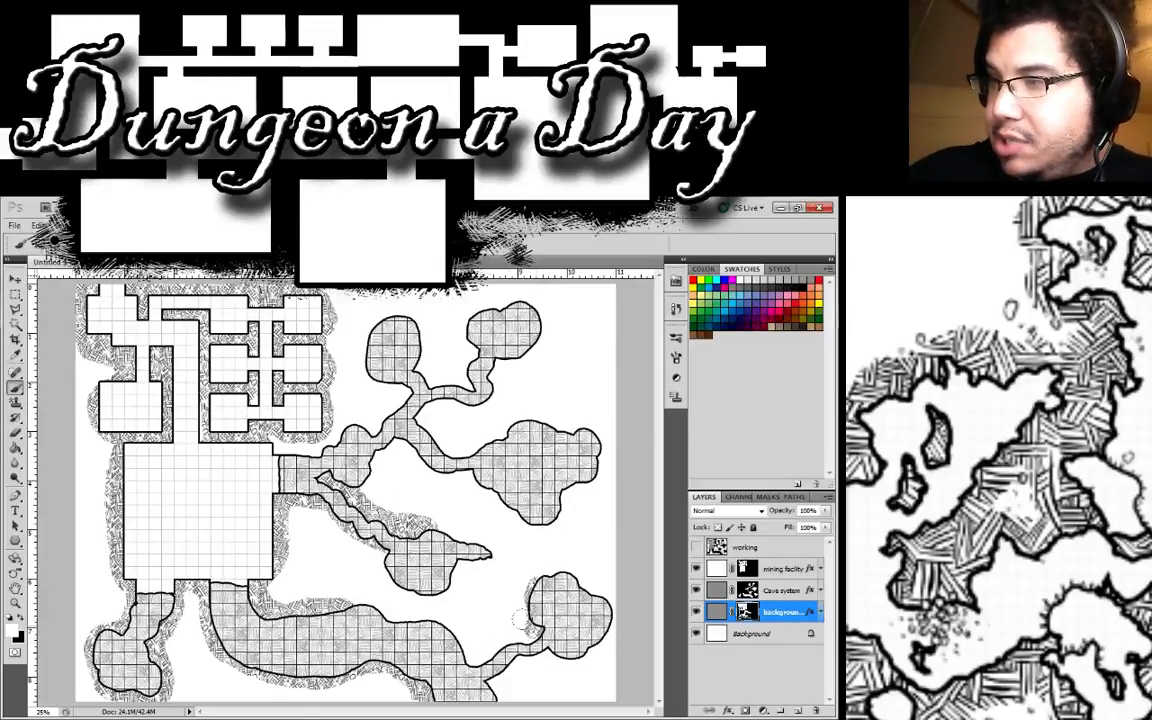
{"action": "left_click_drag", "start_coordinate": [500, 628], "coordinate": [360, 592]}
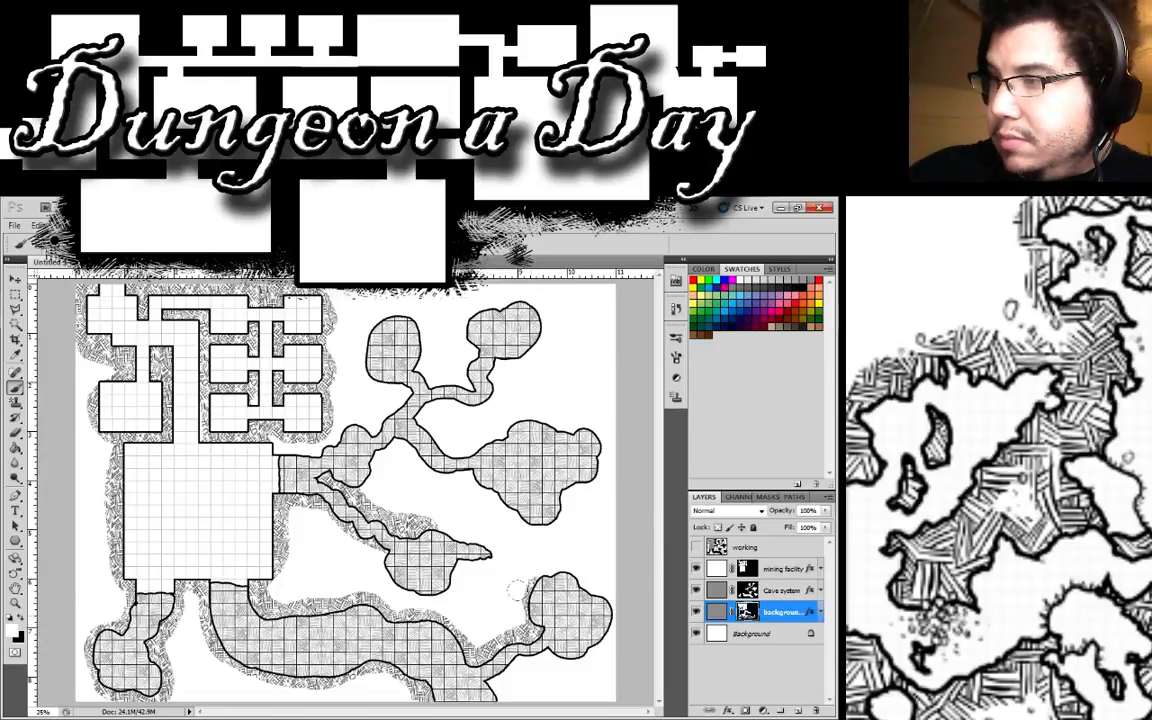
{"action": "mouse_move", "coordinate": [495, 510]}
{"action": "left_mouse_down"}
{"action": "mouse_move", "coordinate": [537, 535]}
{"action": "mouse_move", "coordinate": [538, 585]}
{"action": "mouse_move", "coordinate": [470, 585]}
{"action": "mouse_move", "coordinate": [440, 612]}
{"action": "mouse_move", "coordinate": [380, 600]}
{"action": "left_mouse_up"}
{"action": "mouse_move", "coordinate": [334, 480]}
{"action": "left_mouse_down"}
{"action": "mouse_move", "coordinate": [345, 520]}
{"action": "mouse_move", "coordinate": [372, 540]}
{"action": "mouse_move", "coordinate": [398, 536]}
{"action": "left_mouse_up"}
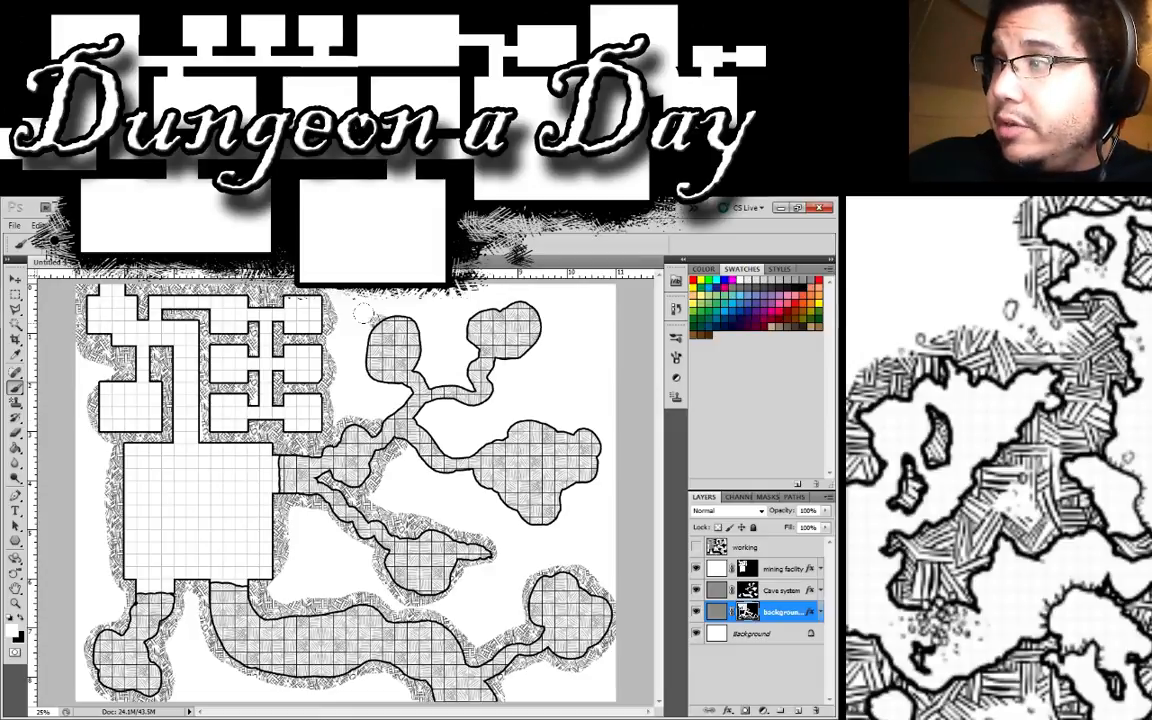
Step: Reveal background hatching around the two northern caverns, their connecting passages and the large lobed eastern cavern
{"action": "mouse_move", "coordinate": [318, 285]}
{"action": "left_mouse_down"}
{"action": "mouse_move", "coordinate": [320, 325]}
{"action": "mouse_move", "coordinate": [360, 355]}
{"action": "mouse_move", "coordinate": [372, 400]}
{"action": "left_mouse_up"}
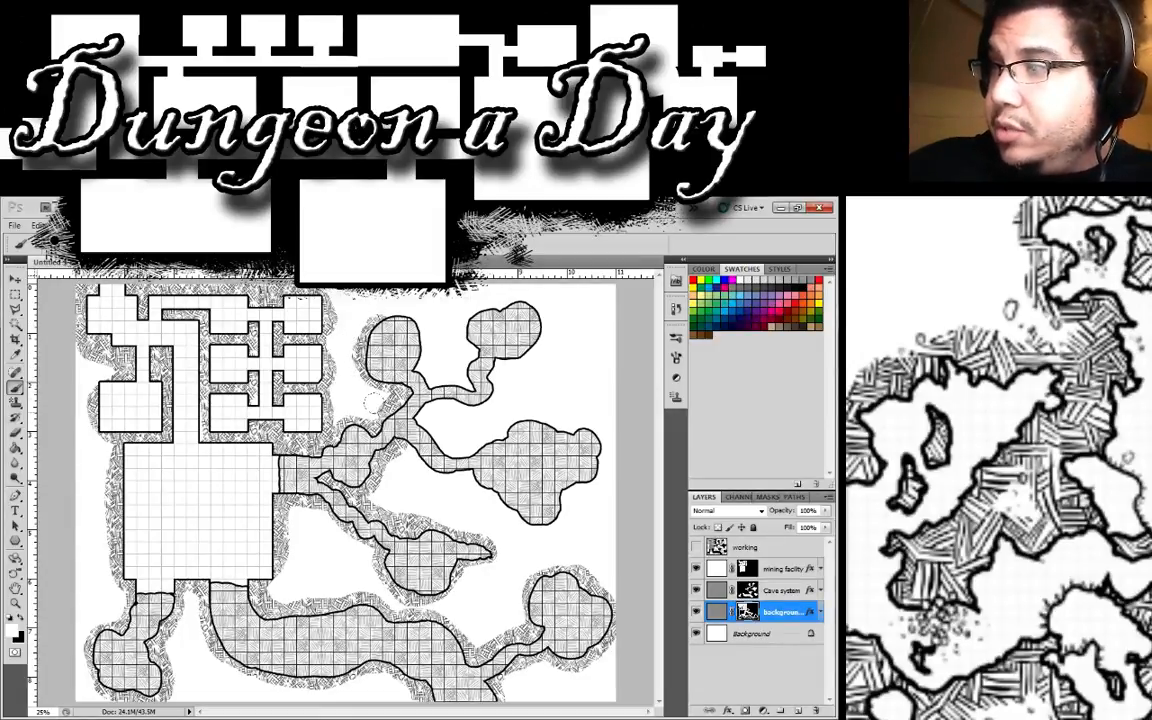
{"action": "mouse_move", "coordinate": [352, 280]}
{"action": "left_mouse_down"}
{"action": "mouse_move", "coordinate": [326, 283]}
{"action": "mouse_move", "coordinate": [374, 286]}
{"action": "mouse_move", "coordinate": [376, 308]}
{"action": "mouse_move", "coordinate": [346, 305]}
{"action": "left_mouse_up"}
{"action": "mouse_move", "coordinate": [424, 277]}
{"action": "left_mouse_down"}
{"action": "mouse_move", "coordinate": [417, 335]}
{"action": "mouse_move", "coordinate": [380, 337]}
{"action": "left_mouse_up"}
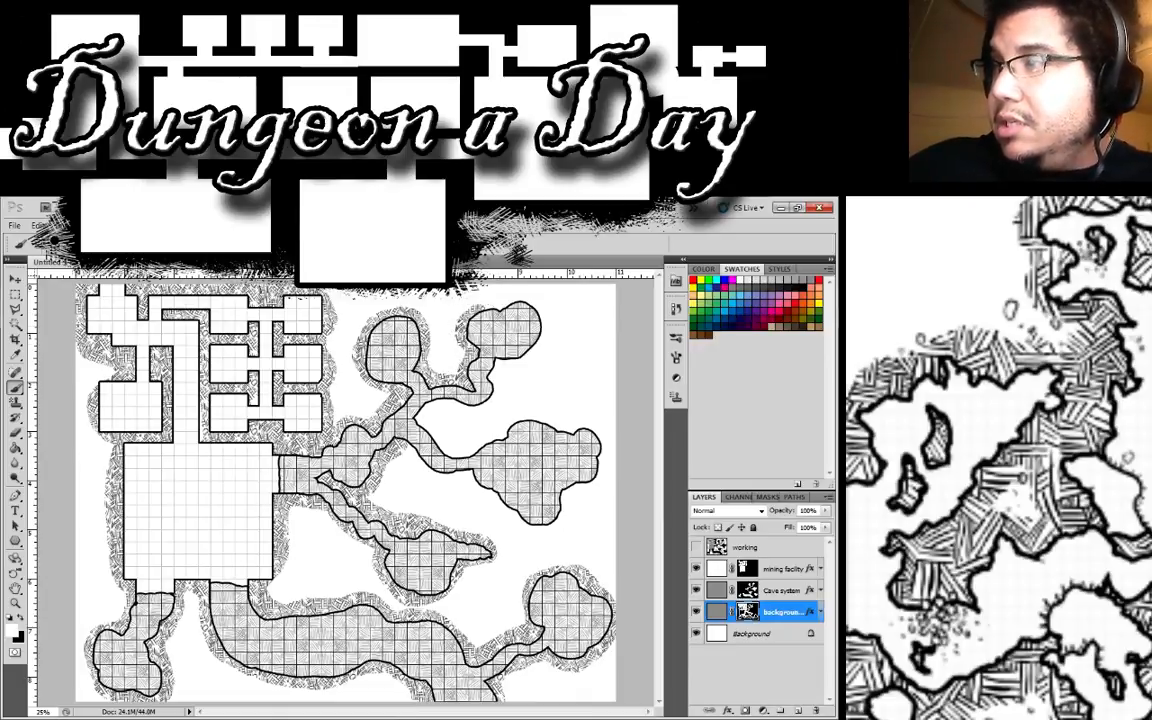
{"action": "mouse_move", "coordinate": [427, 271]}
{"action": "left_mouse_down"}
{"action": "mouse_move", "coordinate": [462, 266]}
{"action": "mouse_move", "coordinate": [482, 284]}
{"action": "mouse_move", "coordinate": [444, 360]}
{"action": "mouse_move", "coordinate": [392, 364]}
{"action": "mouse_move", "coordinate": [380, 380]}
{"action": "left_mouse_up"}
{"action": "mouse_move", "coordinate": [492, 382]}
{"action": "left_mouse_down"}
{"action": "mouse_move", "coordinate": [462, 372]}
{"action": "mouse_move", "coordinate": [420, 405]}
{"action": "mouse_move", "coordinate": [378, 388]}
{"action": "left_mouse_up"}
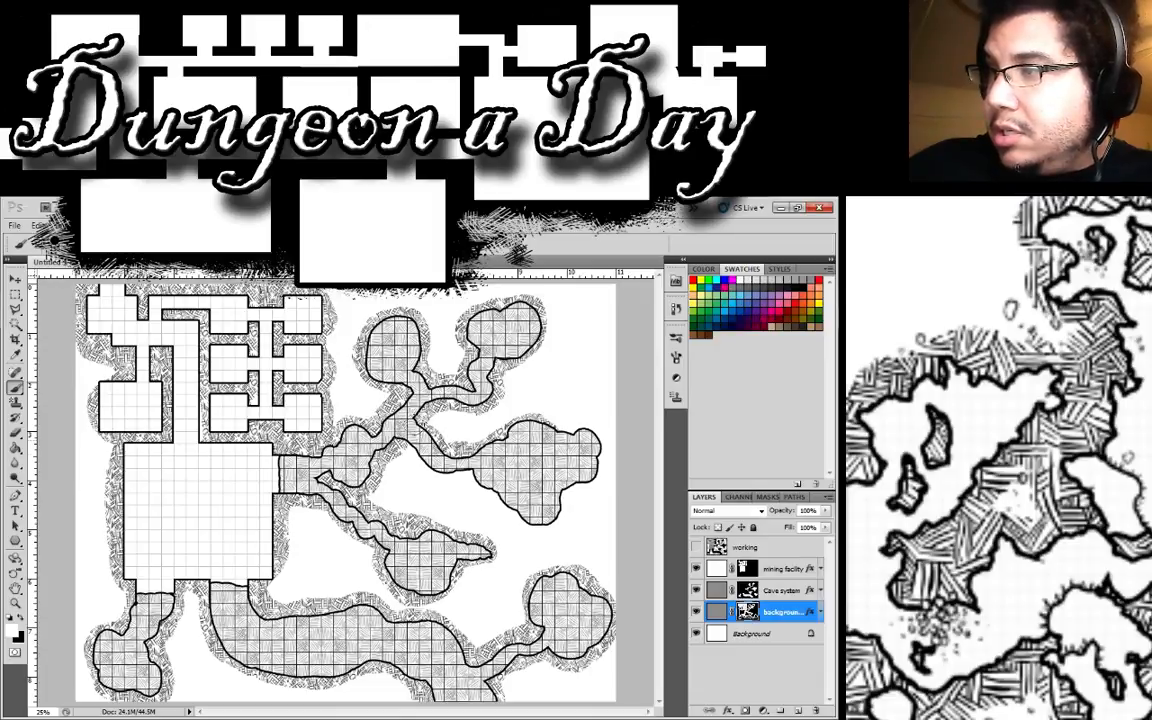
{"action": "mouse_move", "coordinate": [478, 384]}
{"action": "left_mouse_down"}
{"action": "mouse_move", "coordinate": [522, 374]}
{"action": "mouse_move", "coordinate": [540, 394]}
{"action": "mouse_move", "coordinate": [528, 440]}
{"action": "mouse_move", "coordinate": [468, 476]}
{"action": "mouse_move", "coordinate": [420, 428]}
{"action": "mouse_move", "coordinate": [378, 415]}
{"action": "mouse_move", "coordinate": [345, 365]}
{"action": "left_mouse_up"}
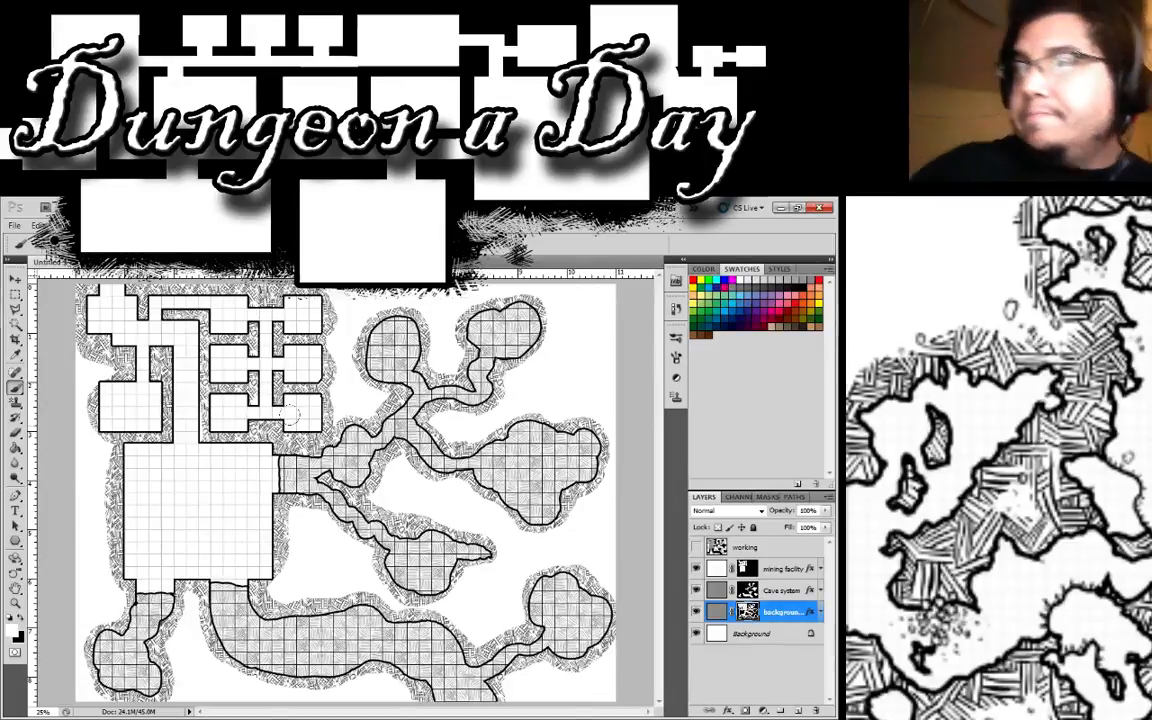
Step: Touch up the background hatching beside the small western room and inspect the facility and caves up close
{"action": "mouse_move", "coordinate": [104, 408]}
{"action": "left_mouse_down"}
{"action": "mouse_move", "coordinate": [94, 386]}
{"action": "mouse_move", "coordinate": [87, 425]}
{"action": "left_mouse_up"}
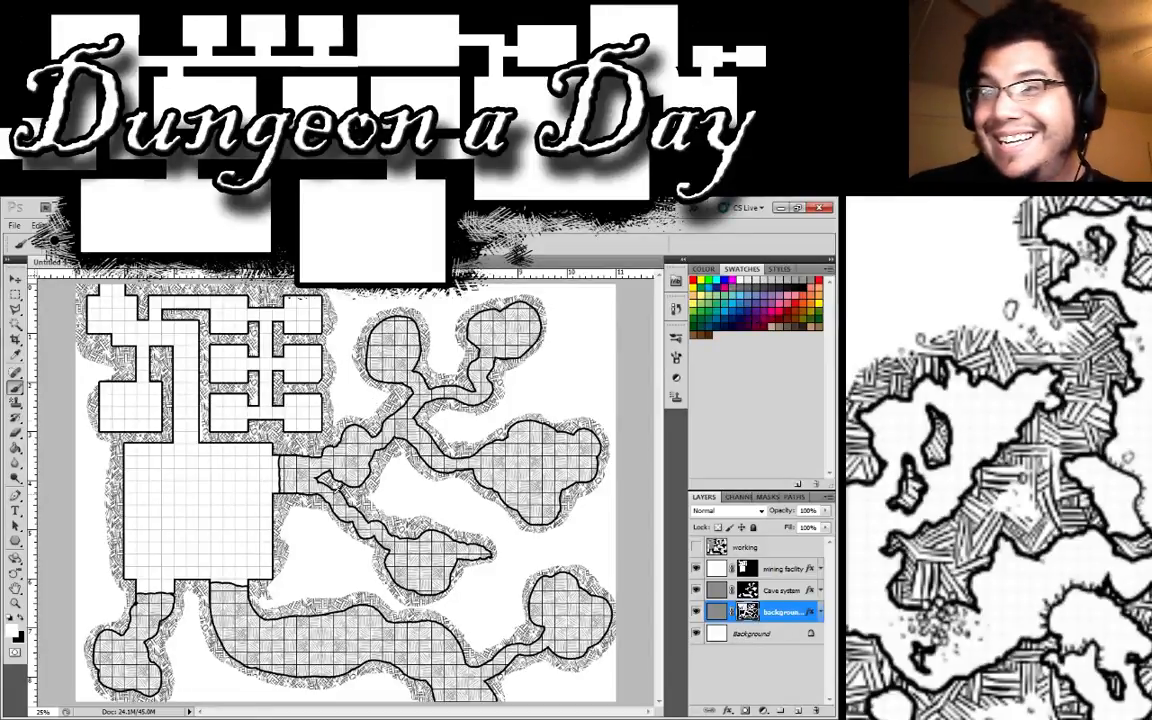
{"action": "key", "text": "z"}
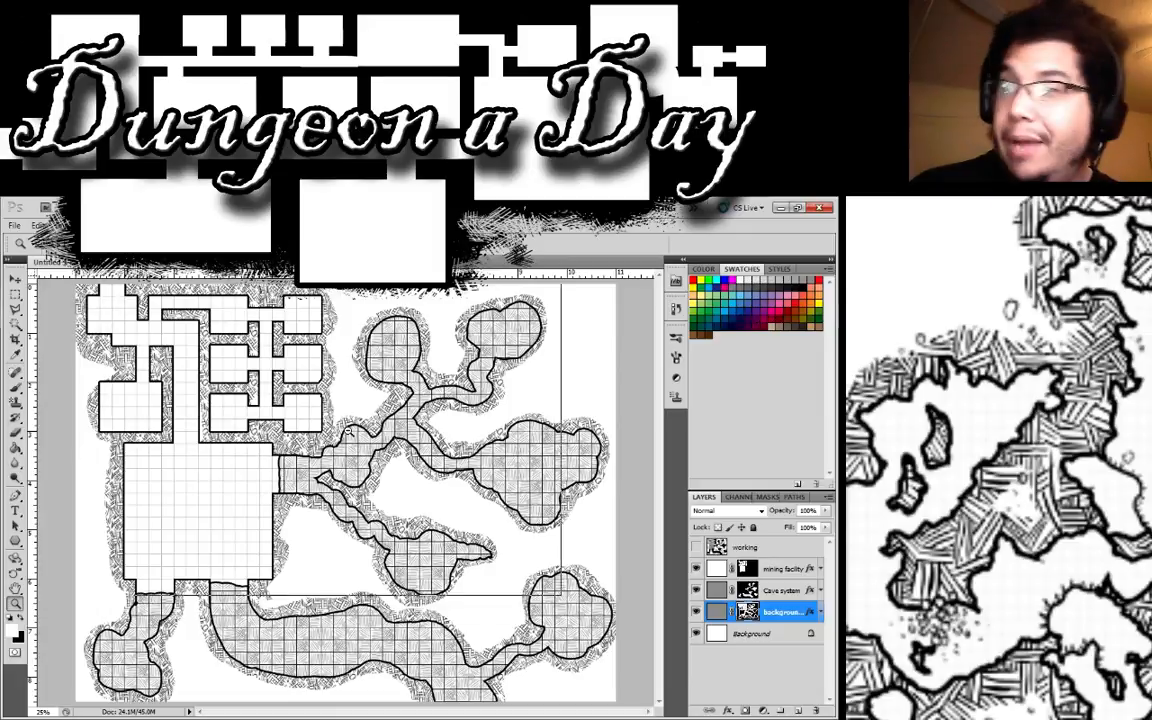
{"action": "left_click", "coordinate": [458, 453], "text": "alt"}
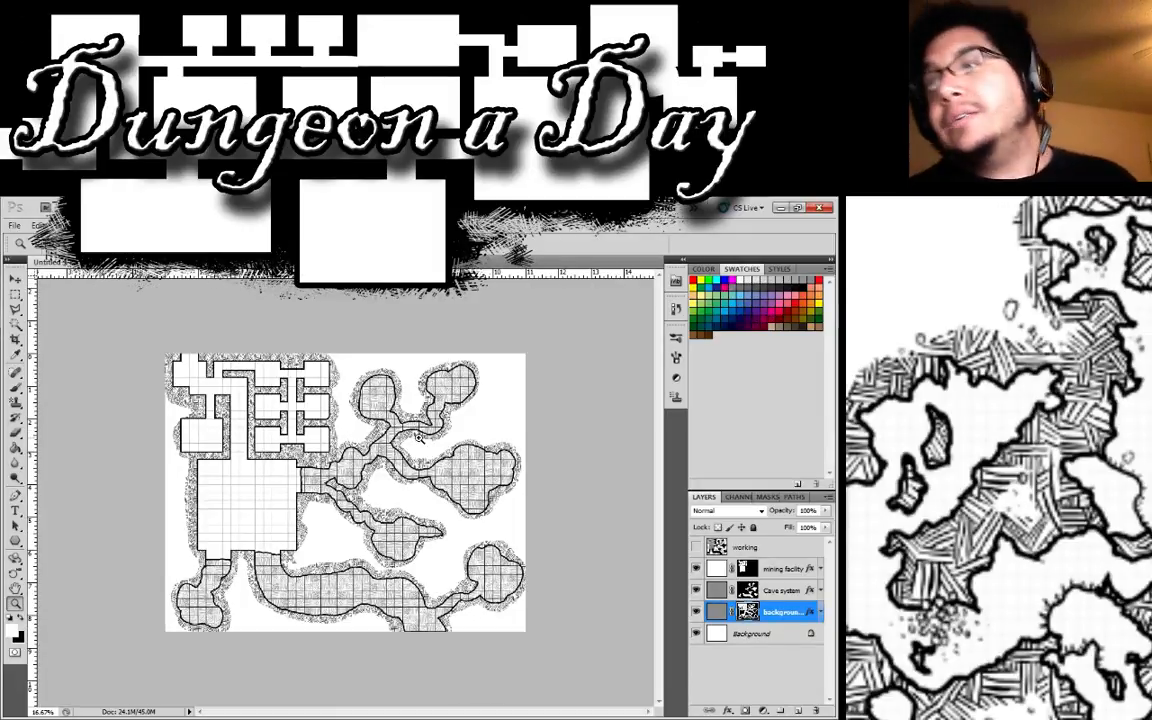
{"action": "left_click", "coordinate": [298, 427]}
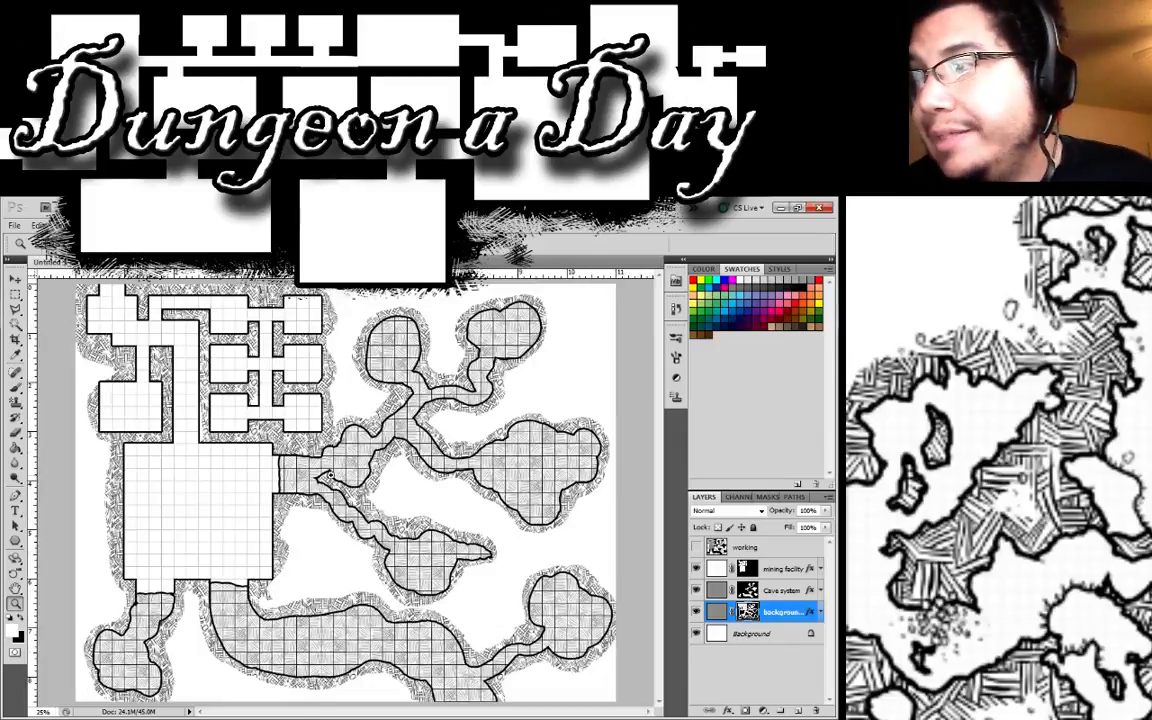
{"action": "left_click", "coordinate": [298, 427]}
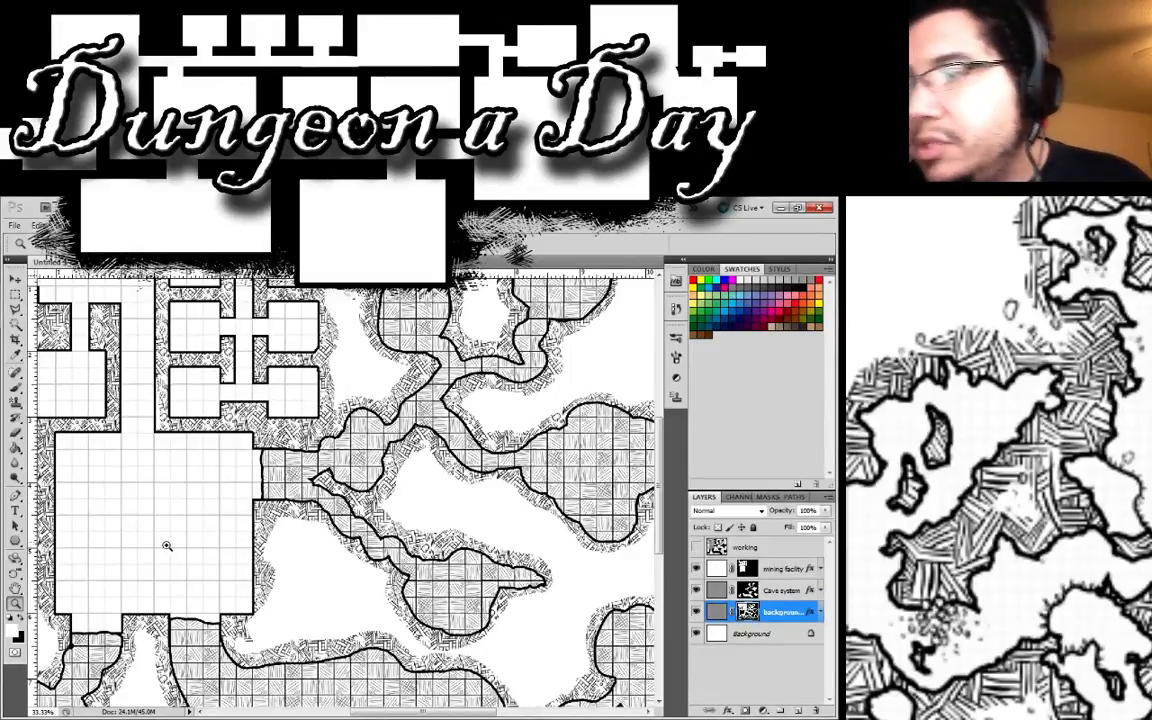
{"action": "left_click_drag", "start_coordinate": [185, 495], "coordinate": [328, 490]}
{"action": "scroll", "coordinate": [292, 410], "scroll_direction": "up", "scroll_amount": 5}
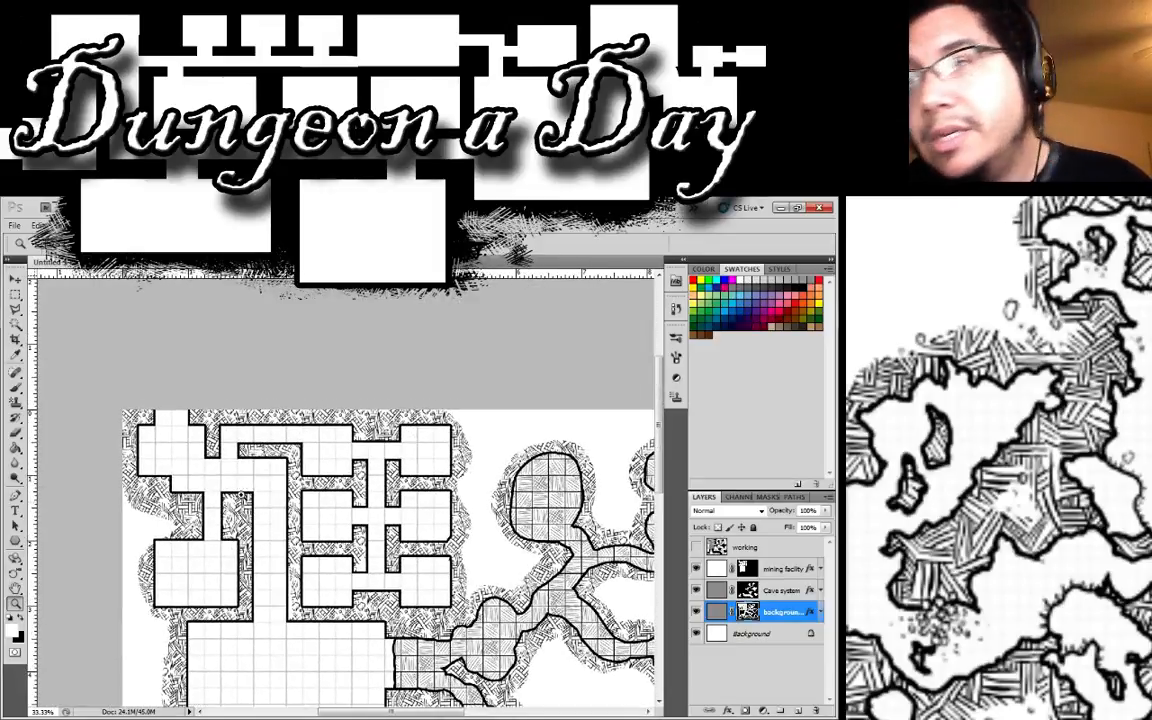
{"action": "left_click_drag", "start_coordinate": [306, 514], "coordinate": [180, 430]}
{"action": "left_click", "coordinate": [238, 466], "text": "alt"}
{"action": "left_click", "coordinate": [524, 477]}
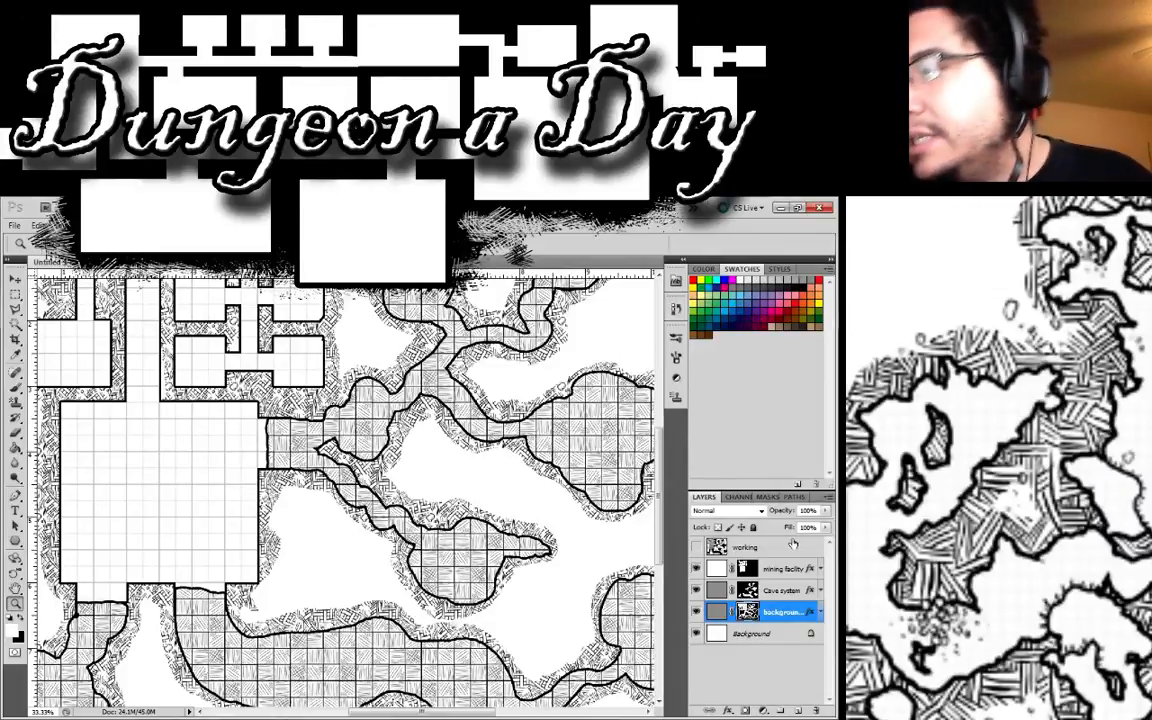
Step: Create a layer group and move the mining facility, Cave system and background hatching layers into it
{"action": "left_click", "coordinate": [775, 568]}
{"action": "left_click", "coordinate": [779, 711]}
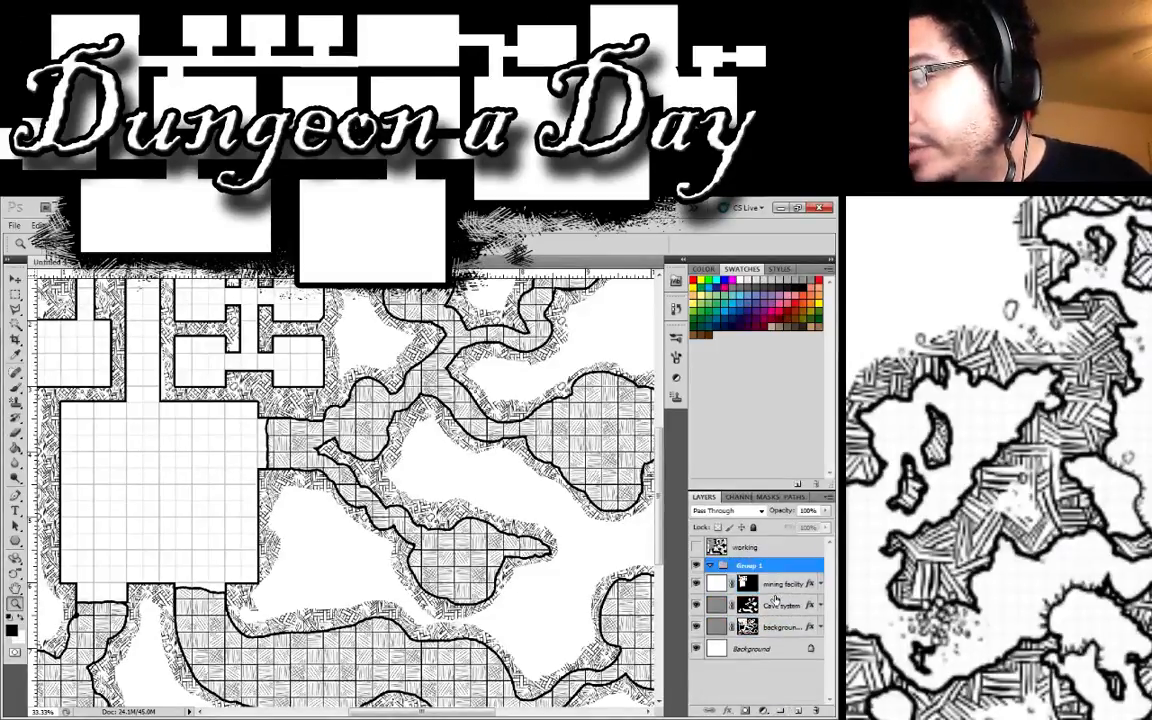
{"action": "left_click", "coordinate": [770, 589]}
{"action": "left_click", "coordinate": [769, 629], "text": "shift"}
{"action": "left_click_drag", "start_coordinate": [775, 590], "coordinate": [756, 570]}
{"action": "left_click", "coordinate": [710, 566]}
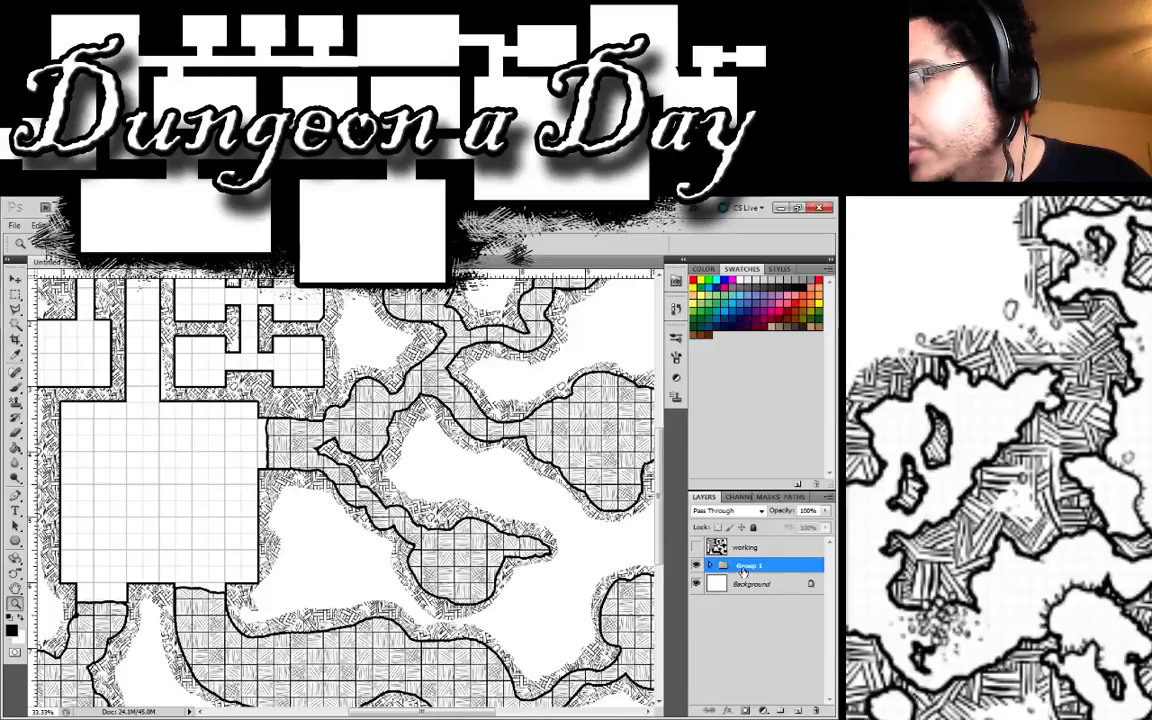
Step: Rename the new layer group as quickmines
{"action": "double_click", "coordinate": [748, 567]}
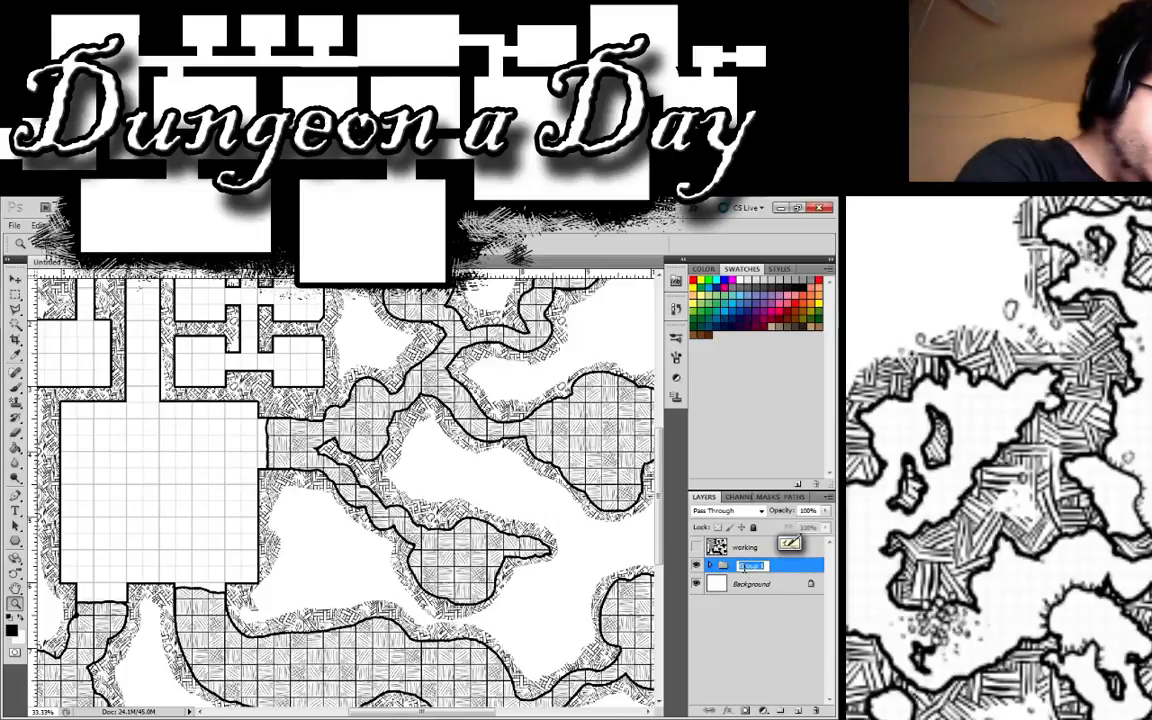
{"action": "type", "text": "gr"}
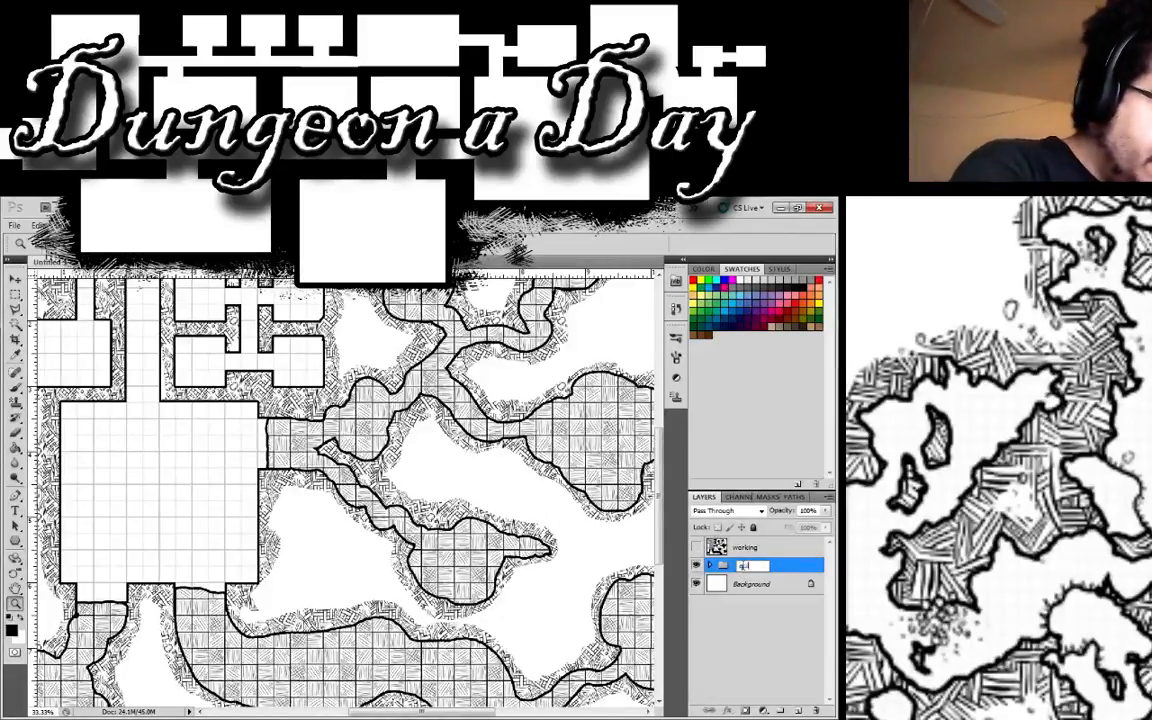
{"action": "type", "text": "ickmines"}
{"action": "key", "text": "Return"}
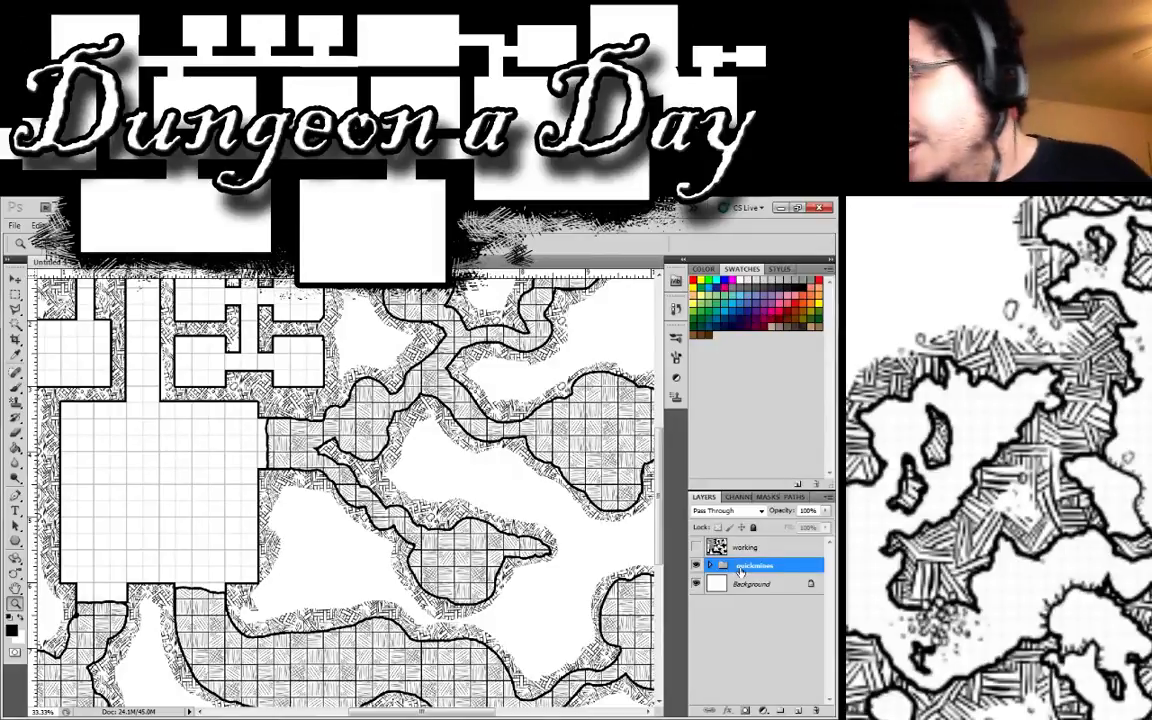
Step: Duplicate the quickmines group as quickmines copy and merge the copy into one layer, with the original group hidden
{"action": "right_click", "coordinate": [740, 569]}
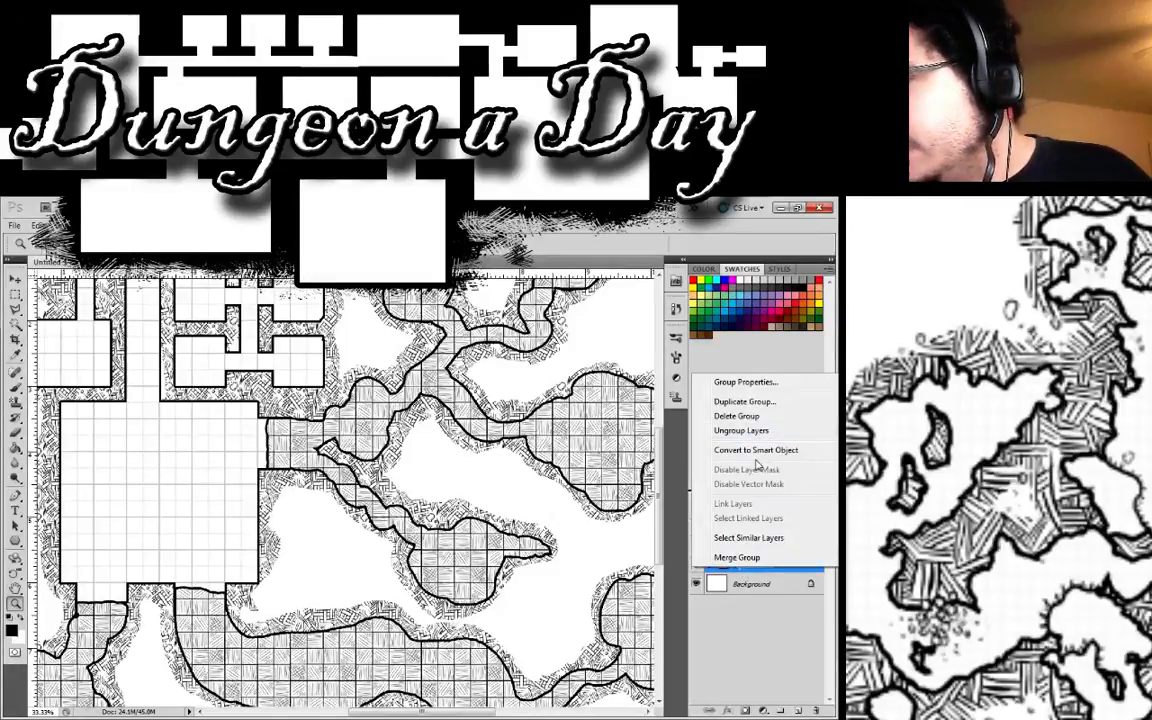
{"action": "left_click", "coordinate": [744, 401]}
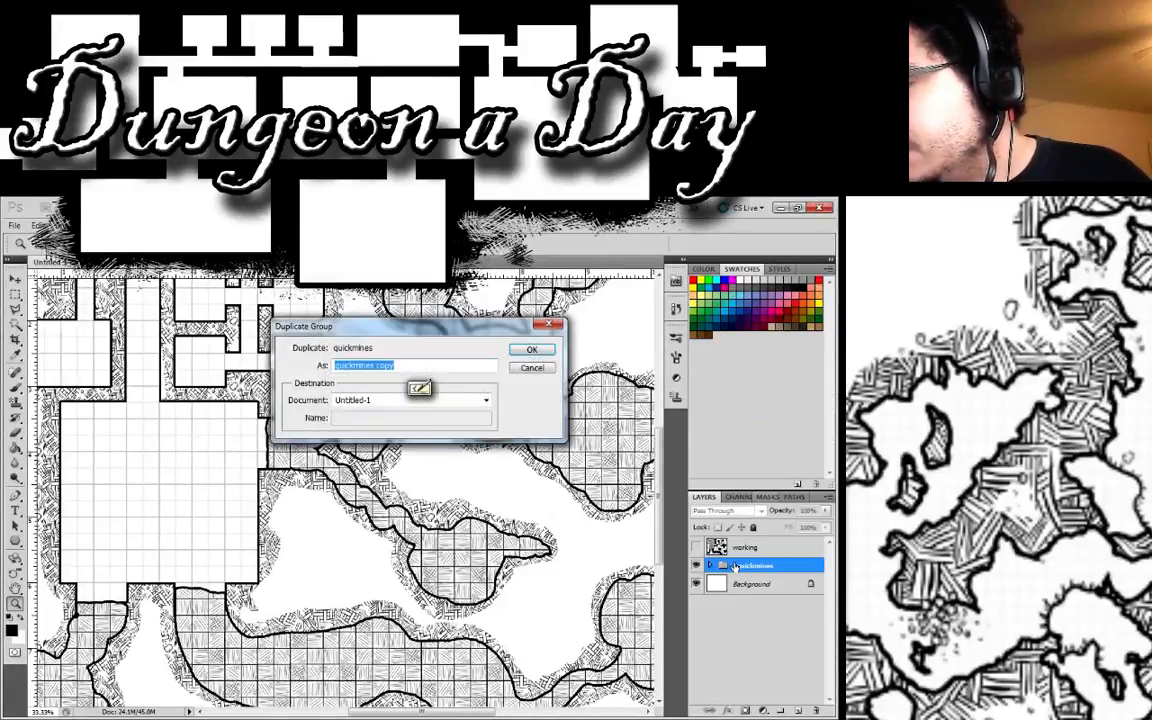
{"action": "key", "text": "Return"}
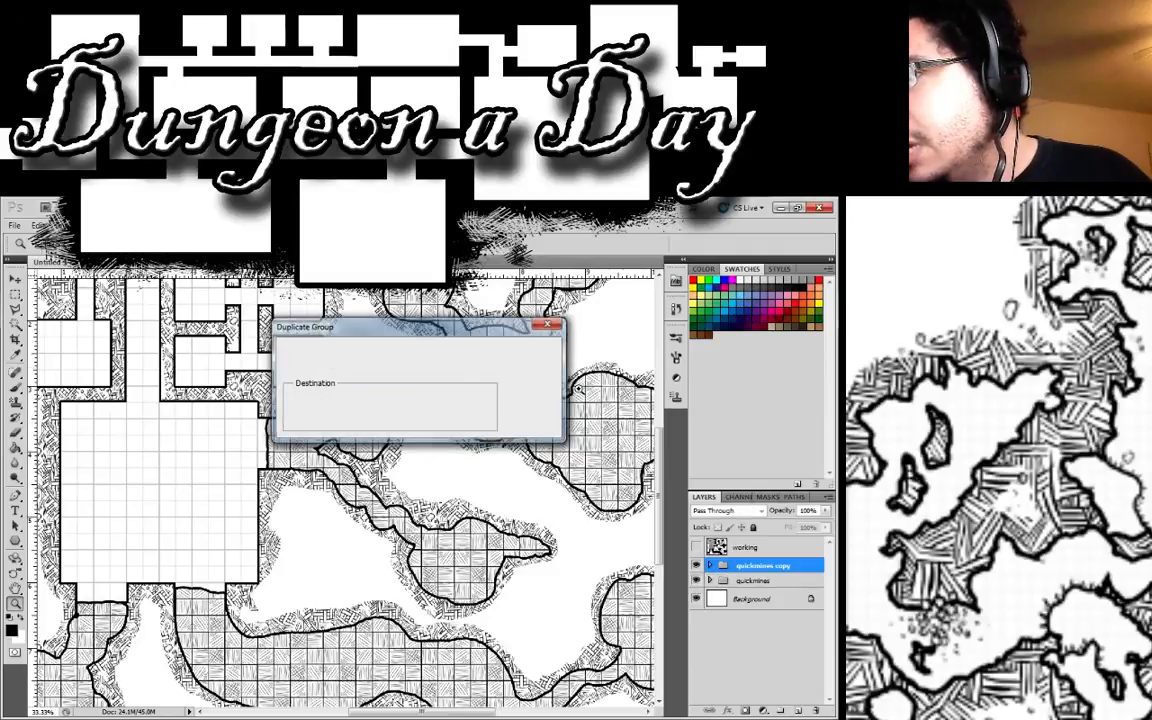
{"action": "right_click", "coordinate": [733, 569]}
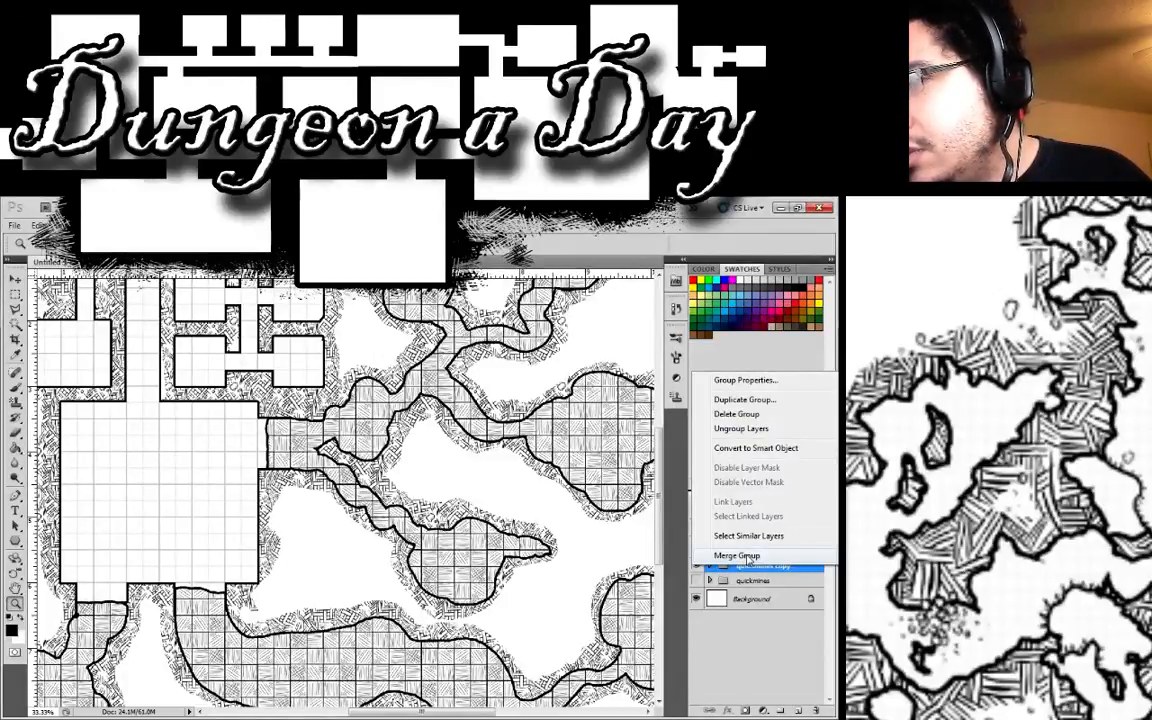
{"action": "left_click", "coordinate": [740, 556]}
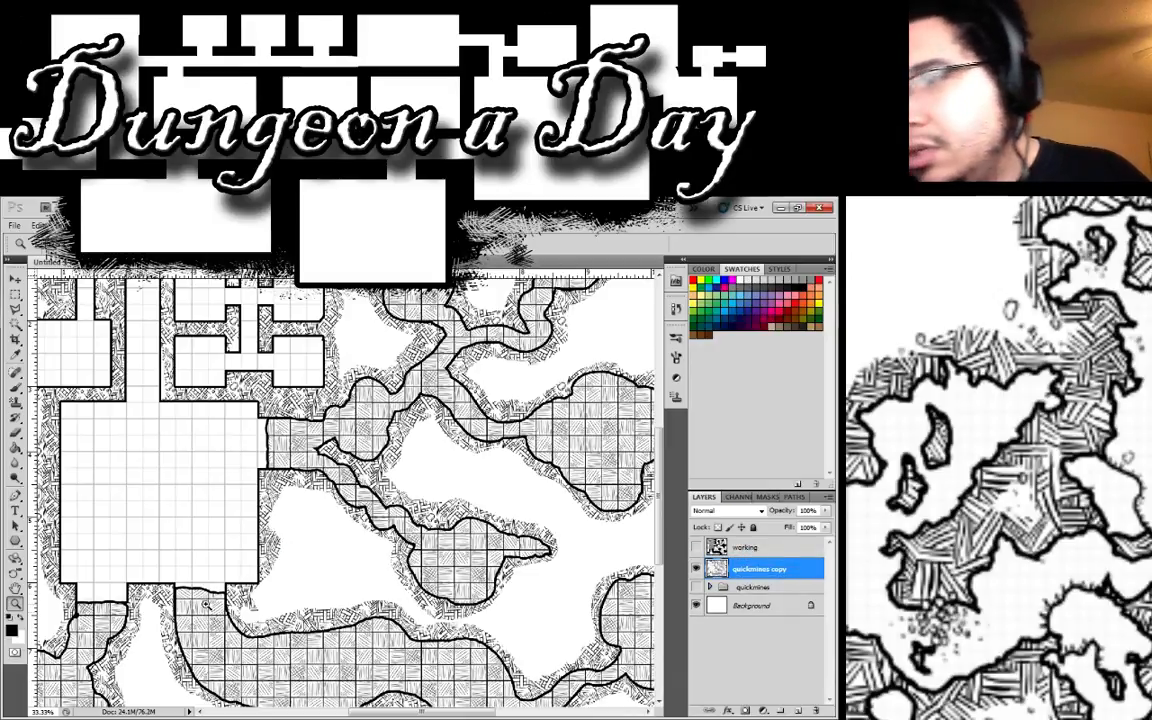
Step: Paint white over the thick wall line where the wide southern passage opens into the large room
{"action": "left_click", "coordinate": [187, 545]}
{"action": "left_click", "coordinate": [181, 580]}
{"action": "left_click", "coordinate": [181, 580]}
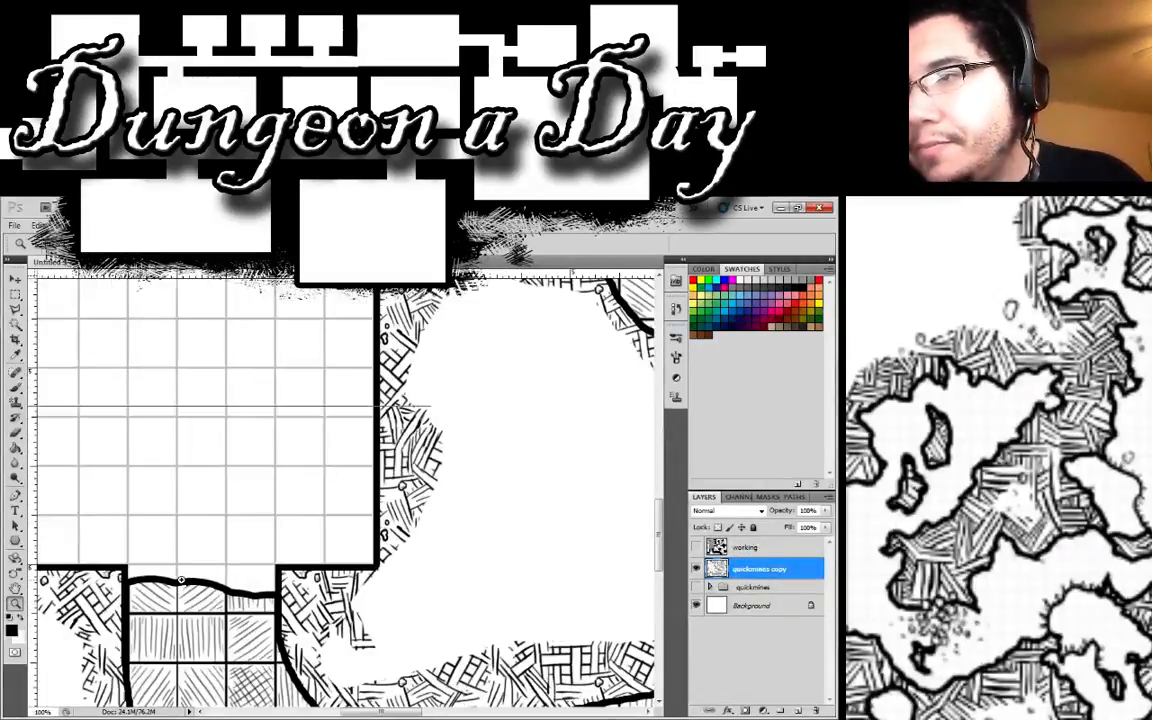
{"action": "left_click", "coordinate": [190, 581]}
{"action": "left_click", "coordinate": [200, 581]}
{"action": "left_click", "coordinate": [215, 582], "text": "alt"}
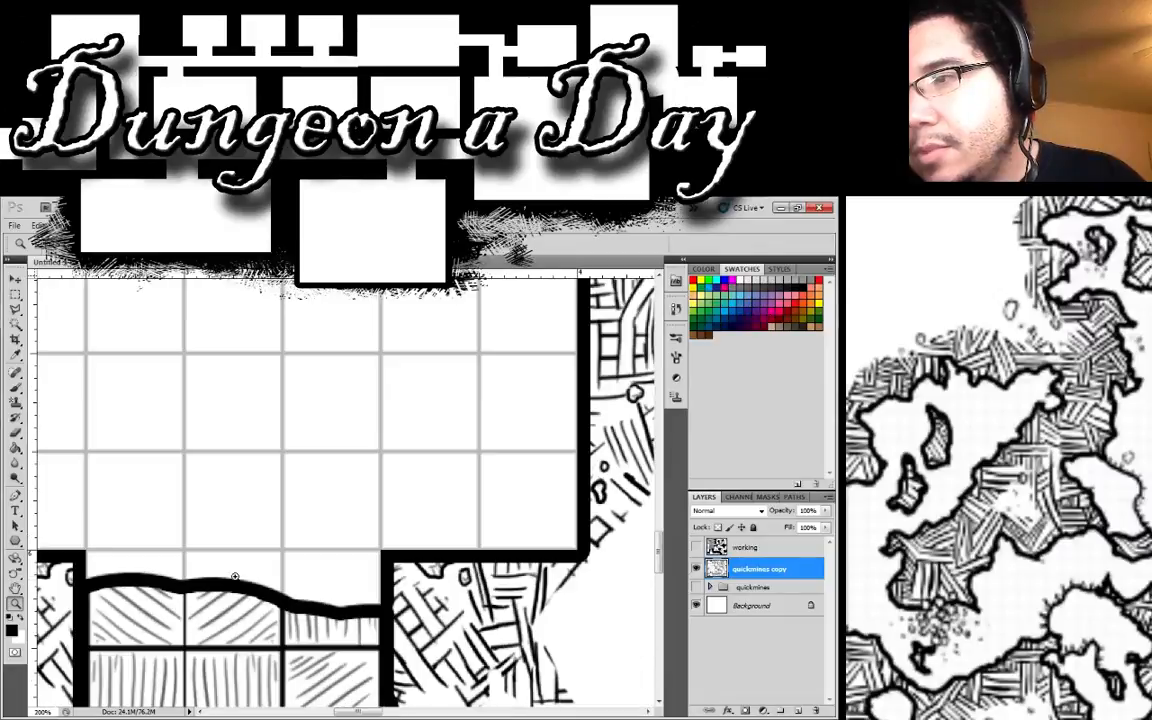
{"action": "left_click_drag", "start_coordinate": [215, 582], "coordinate": [273, 495]}
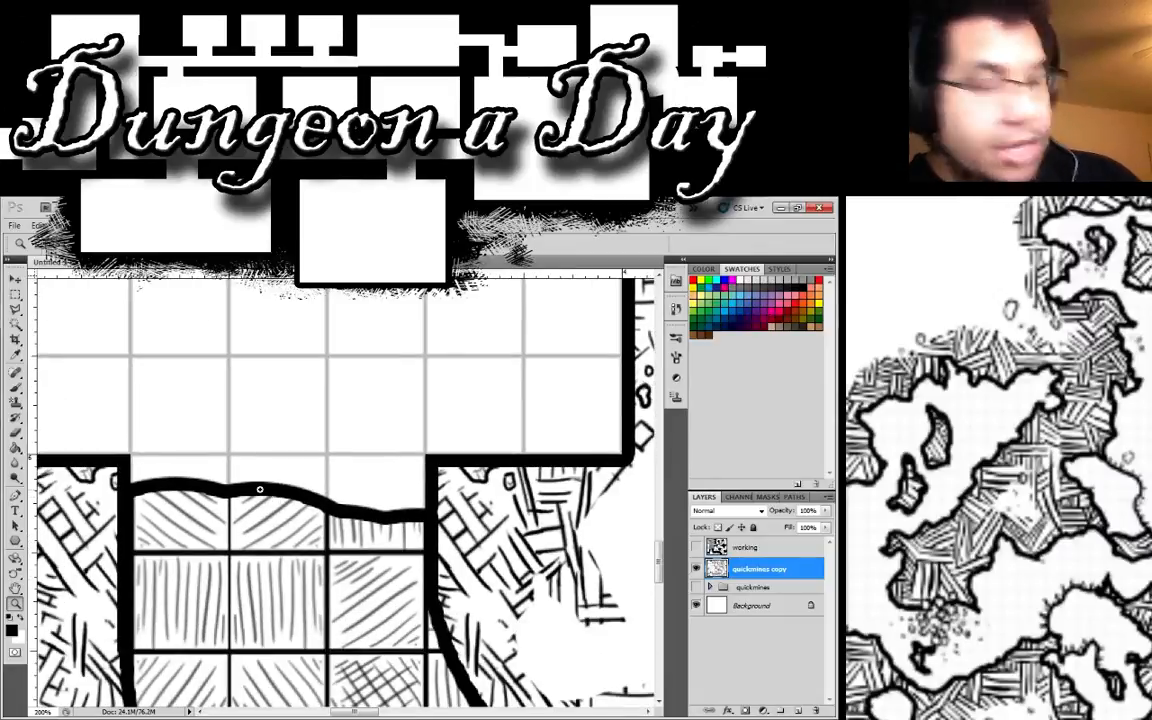
{"action": "key", "text": "b"}
{"action": "key", "text": "x"}
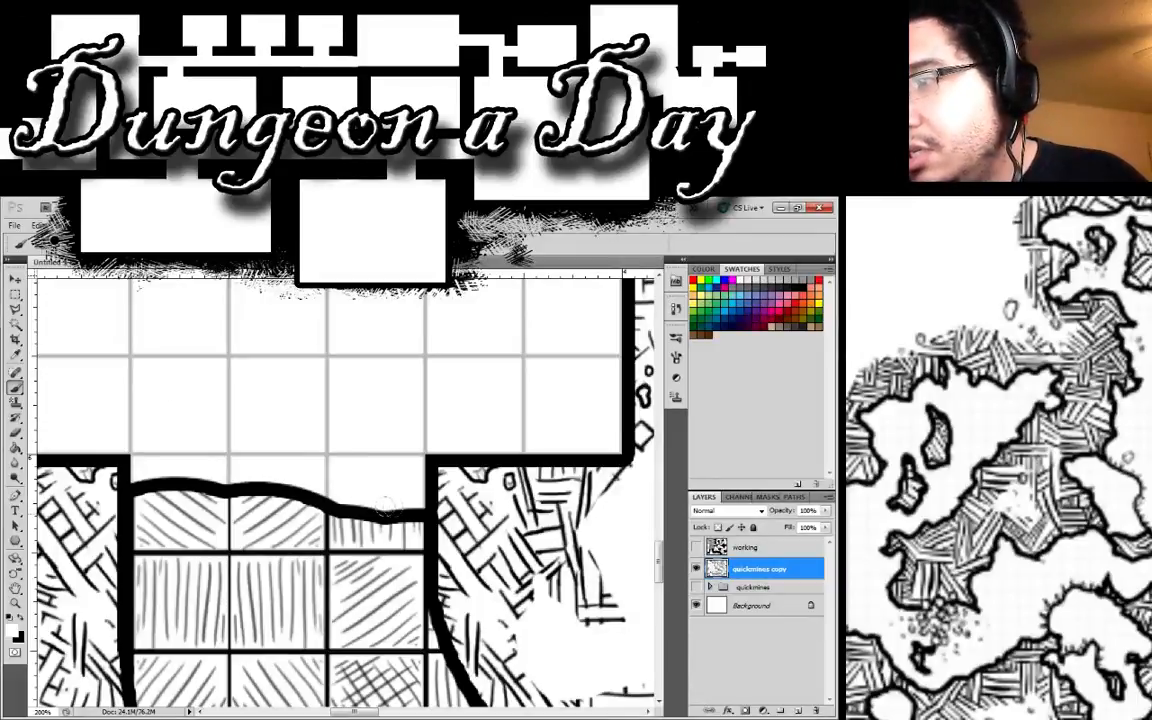
{"action": "mouse_move", "coordinate": [385, 508]}
{"action": "left_mouse_down"}
{"action": "mouse_move", "coordinate": [255, 481]}
{"action": "mouse_move", "coordinate": [142, 482]}
{"action": "left_mouse_up"}
{"action": "left_click_drag", "start_coordinate": [206, 445], "coordinate": [314, 425]}
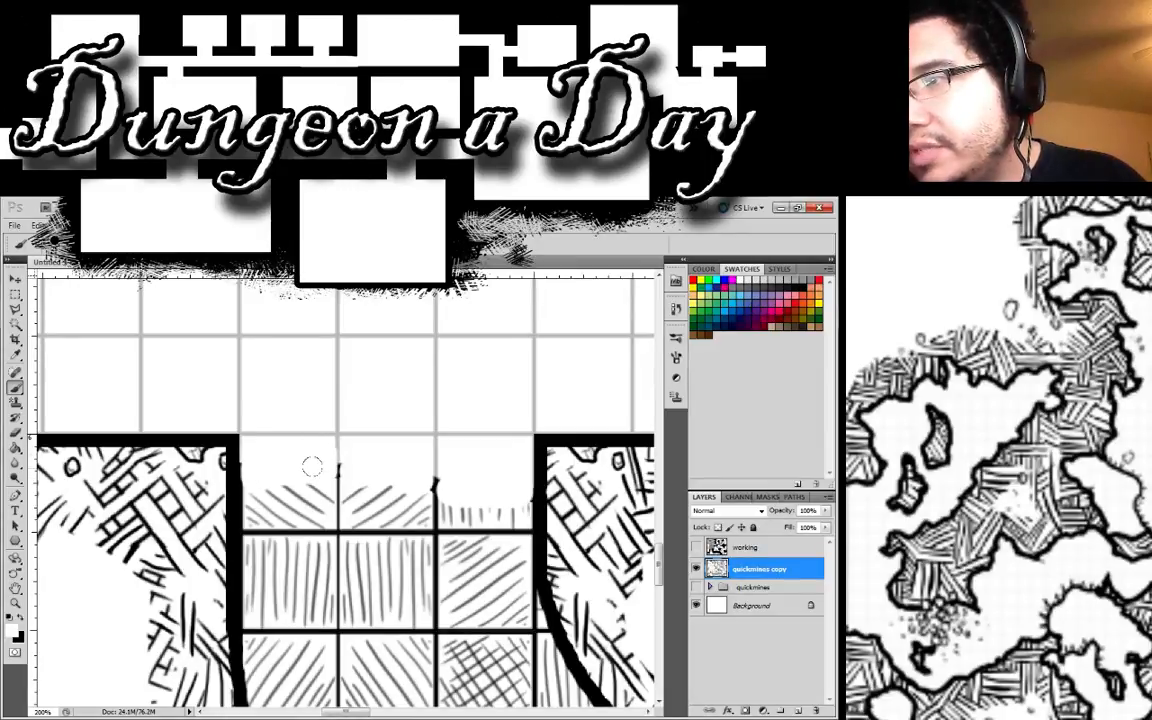
Step: Paint white over the thick wall line where the southwest cave passage opens into the large room
{"action": "left_click_drag", "start_coordinate": [348, 479], "coordinate": [563, 490]}
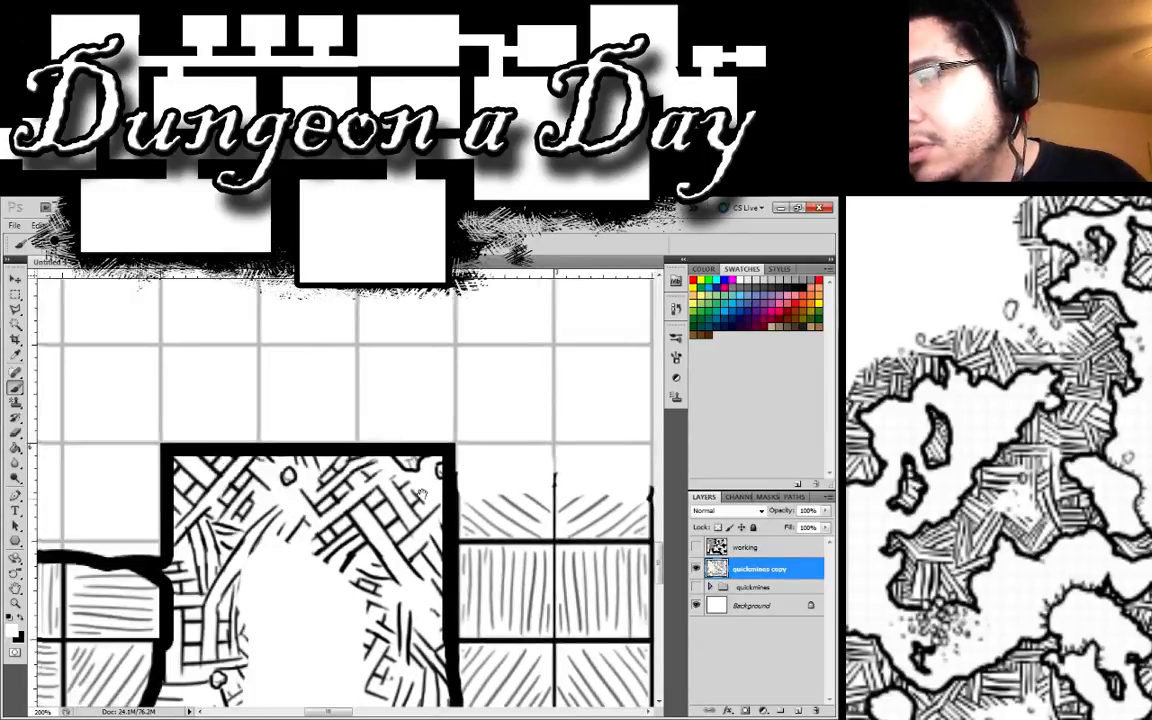
{"action": "left_click_drag", "start_coordinate": [100, 475], "coordinate": [353, 449]}
{"action": "left_click_drag", "start_coordinate": [397, 540], "coordinate": [333, 530]}
{"action": "key", "text": "ctrl+z"}
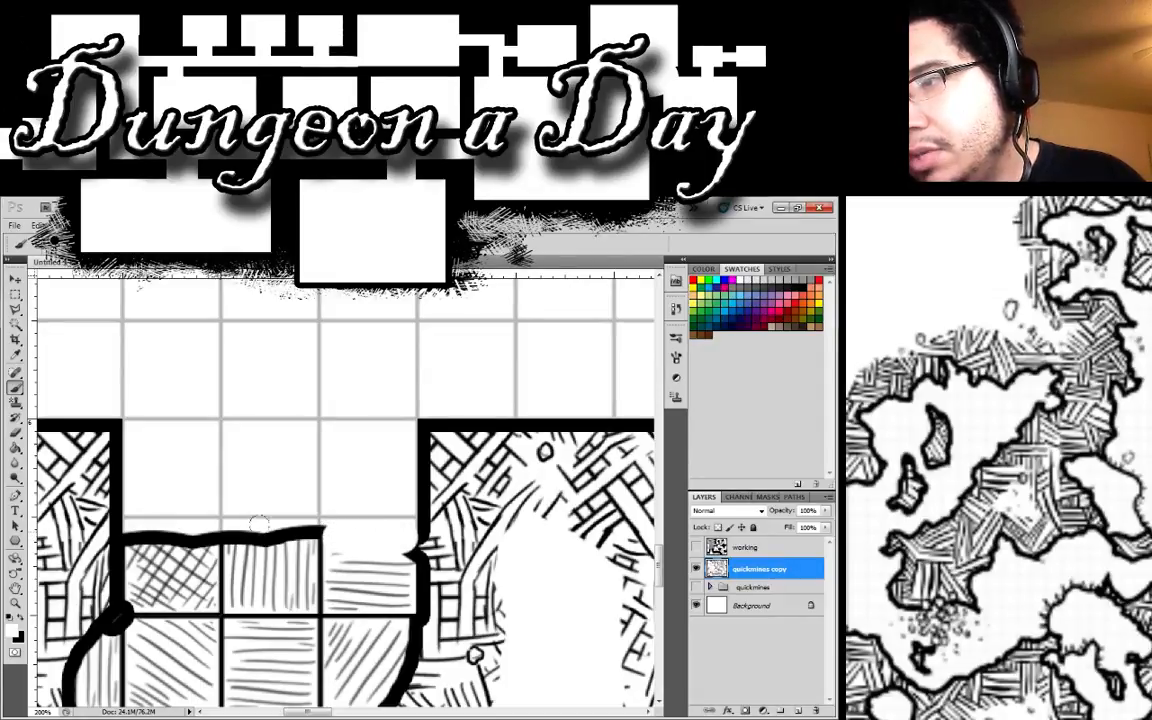
{"action": "mouse_move", "coordinate": [128, 538]}
{"action": "left_mouse_down"}
{"action": "mouse_move", "coordinate": [165, 556]}
{"action": "mouse_move", "coordinate": [153, 533]}
{"action": "mouse_move", "coordinate": [192, 535]}
{"action": "left_mouse_up"}
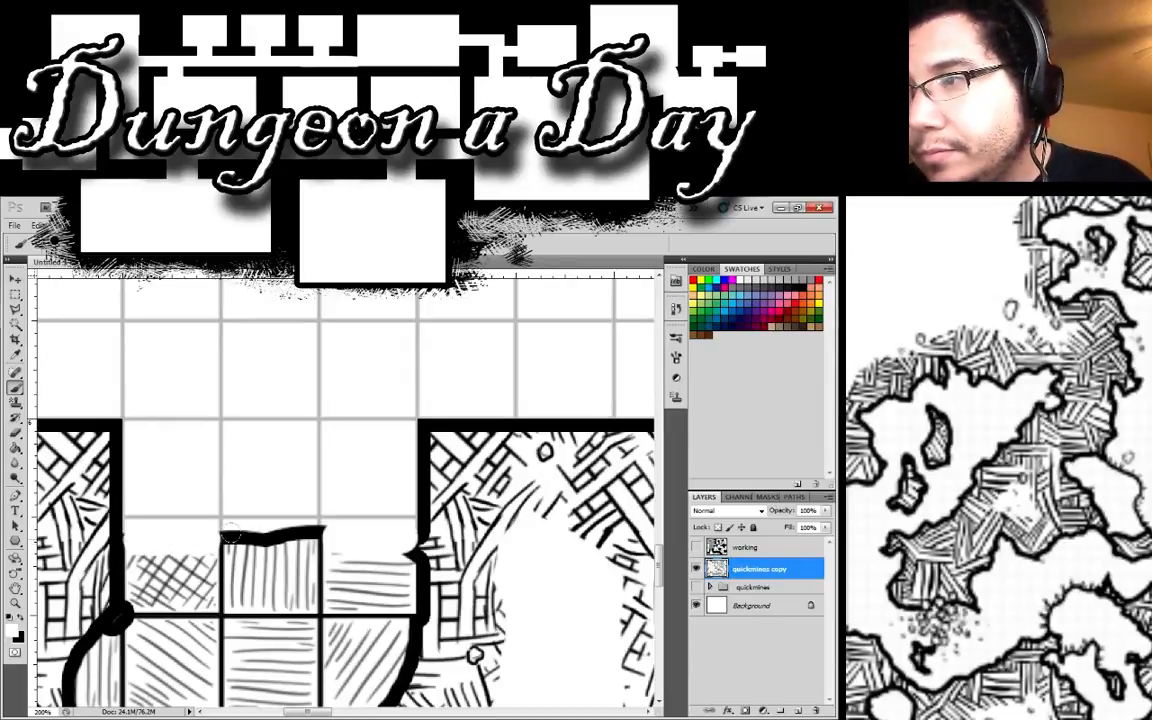
{"action": "left_click_drag", "start_coordinate": [226, 537], "coordinate": [318, 535]}
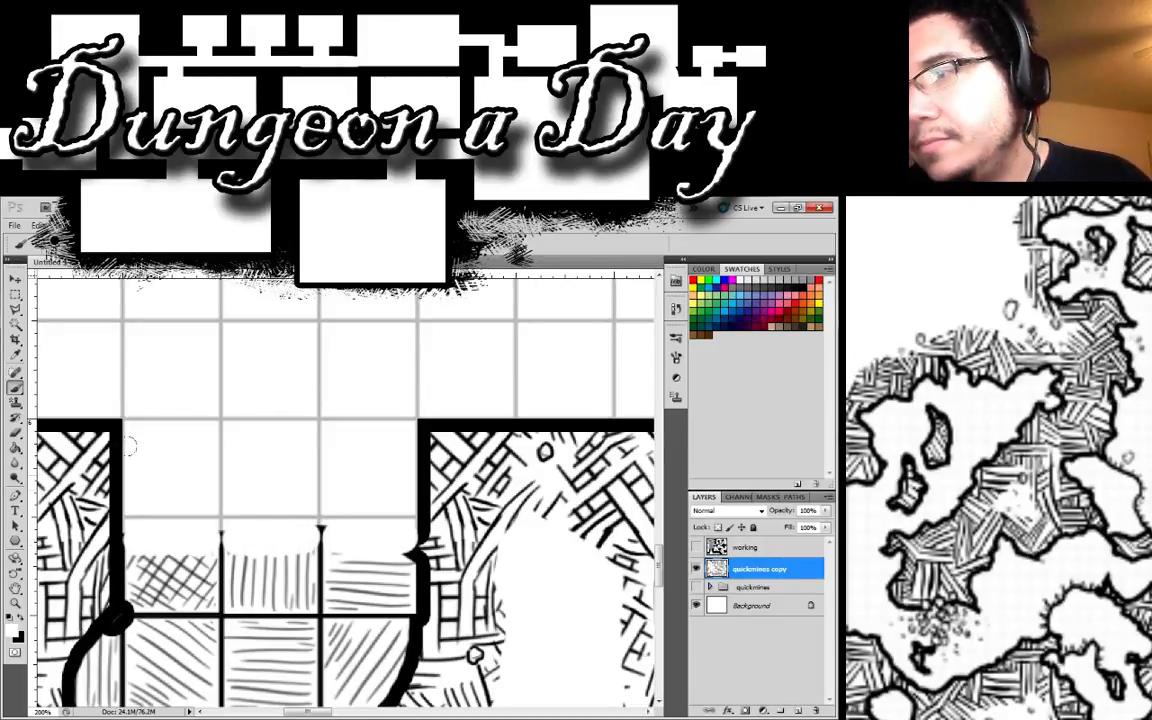
{"action": "key", "text": "z"}
{"action": "left_click", "coordinate": [340, 478], "text": "alt"}
{"action": "left_click", "coordinate": [340, 478], "text": "alt"}
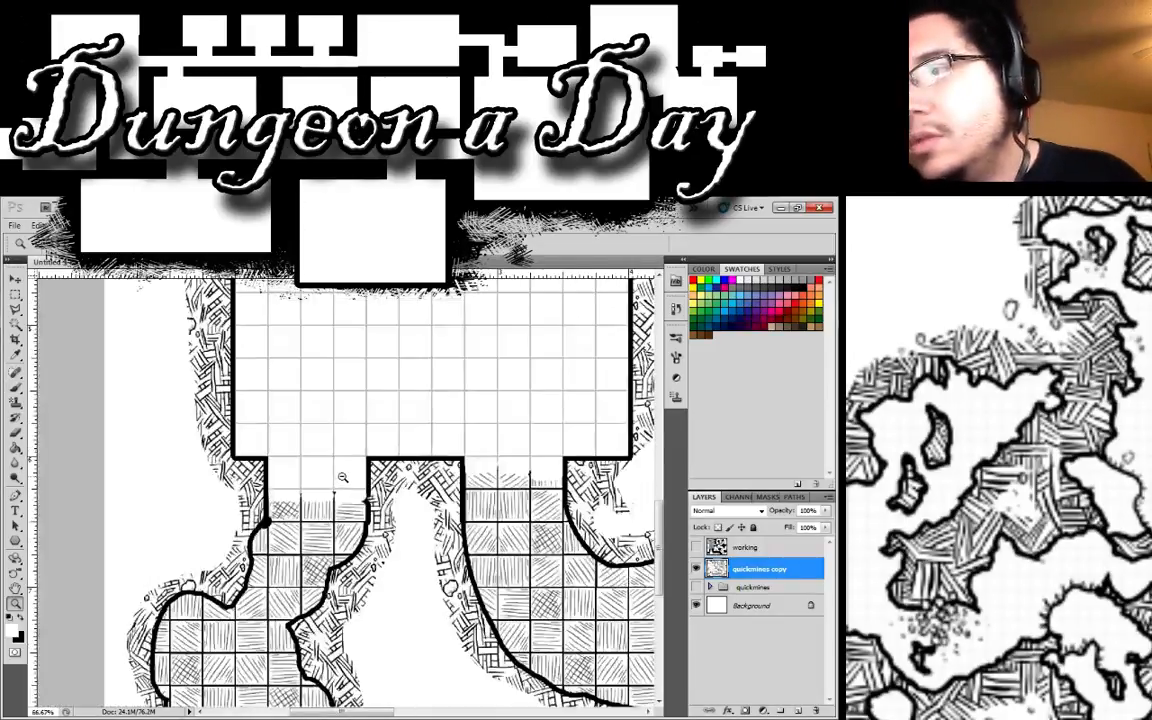
{"action": "left_click", "coordinate": [305, 432], "text": "alt"}
{"action": "left_click", "coordinate": [300, 445], "text": "alt"}
{"action": "left_click", "coordinate": [297, 451], "text": "alt"}
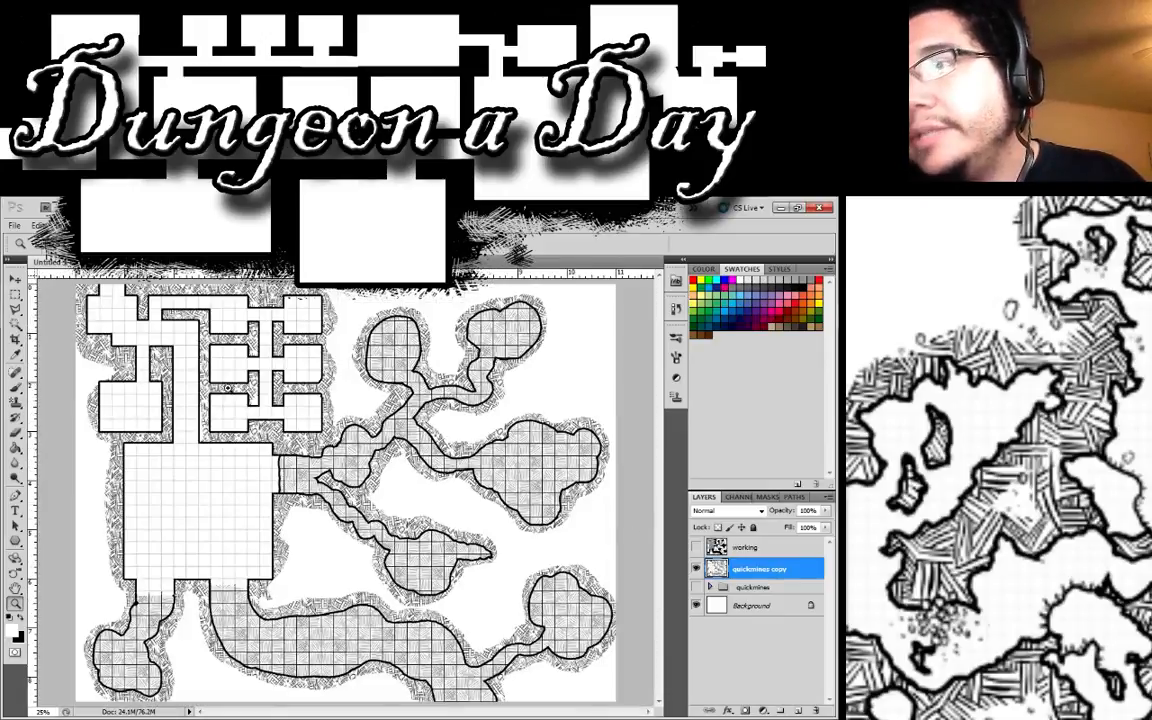